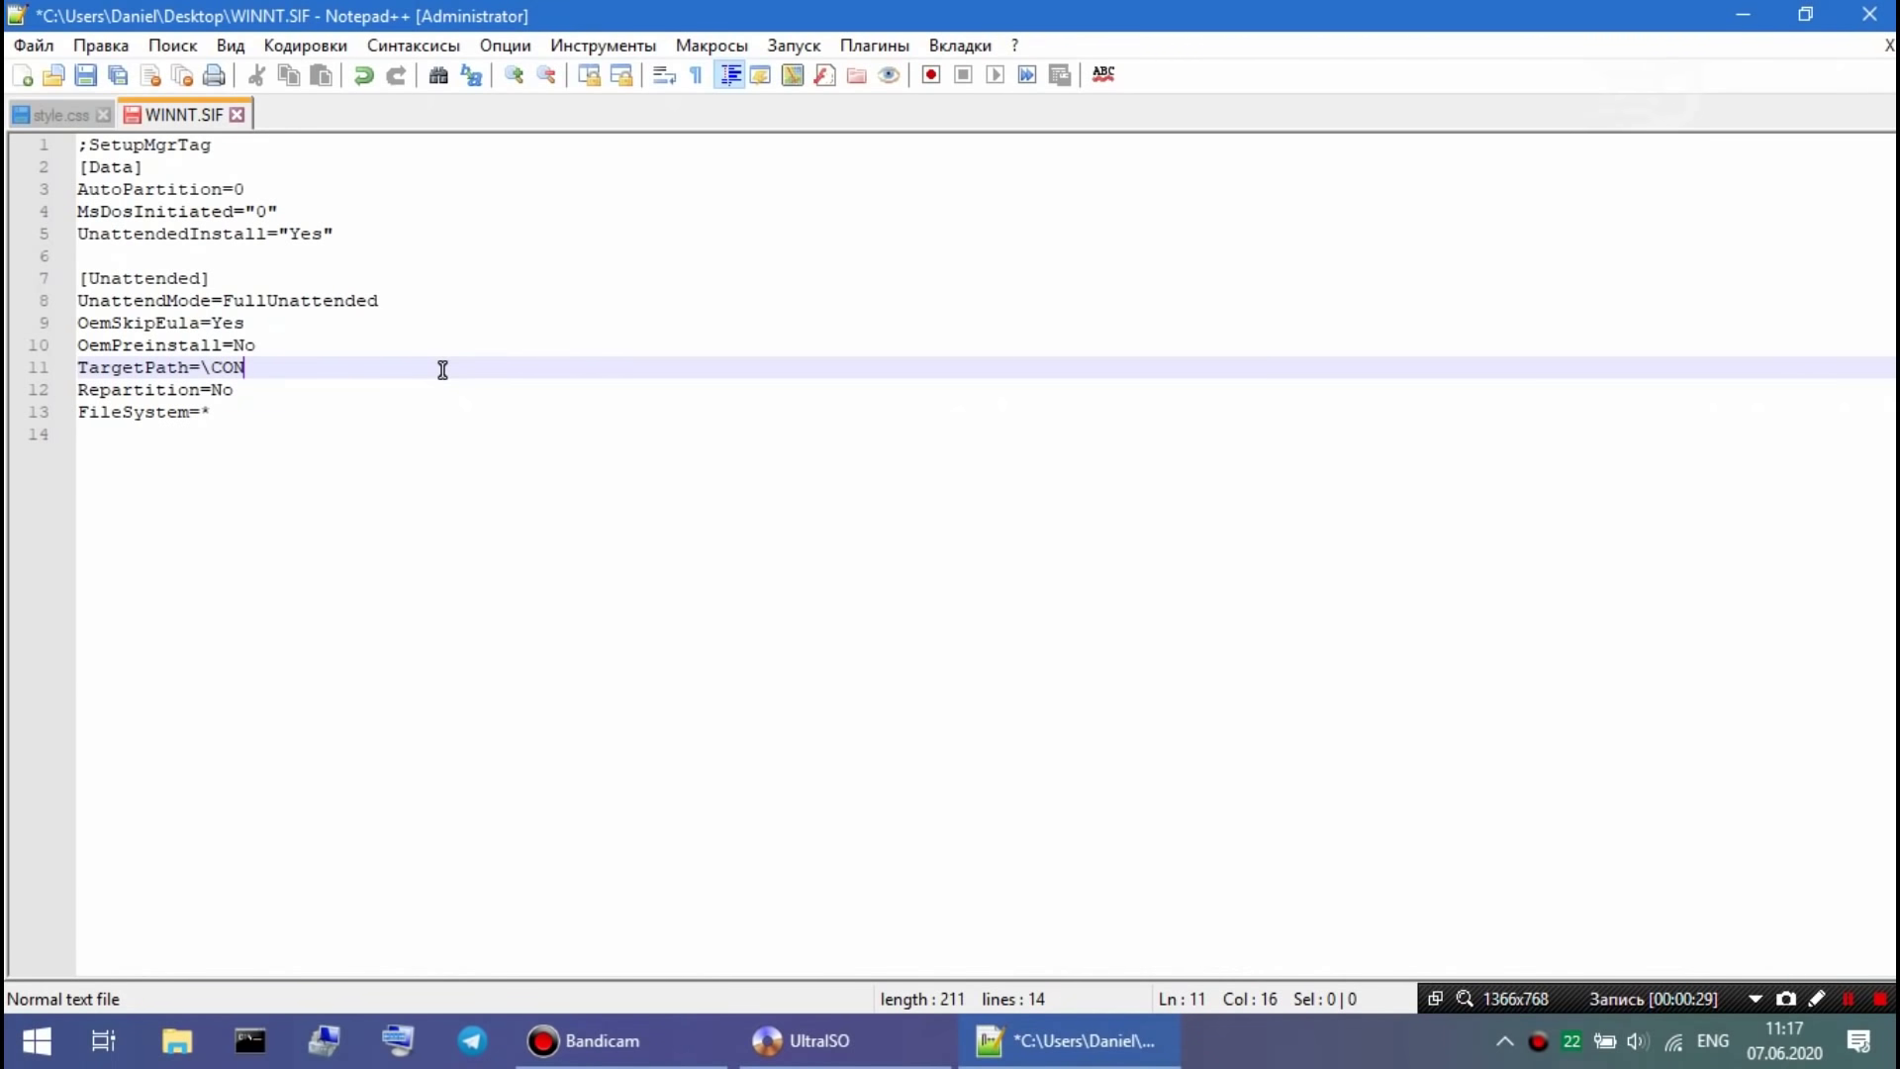
Step: Save the edited WINNT.SIF file and close the text editor
click(84, 77)
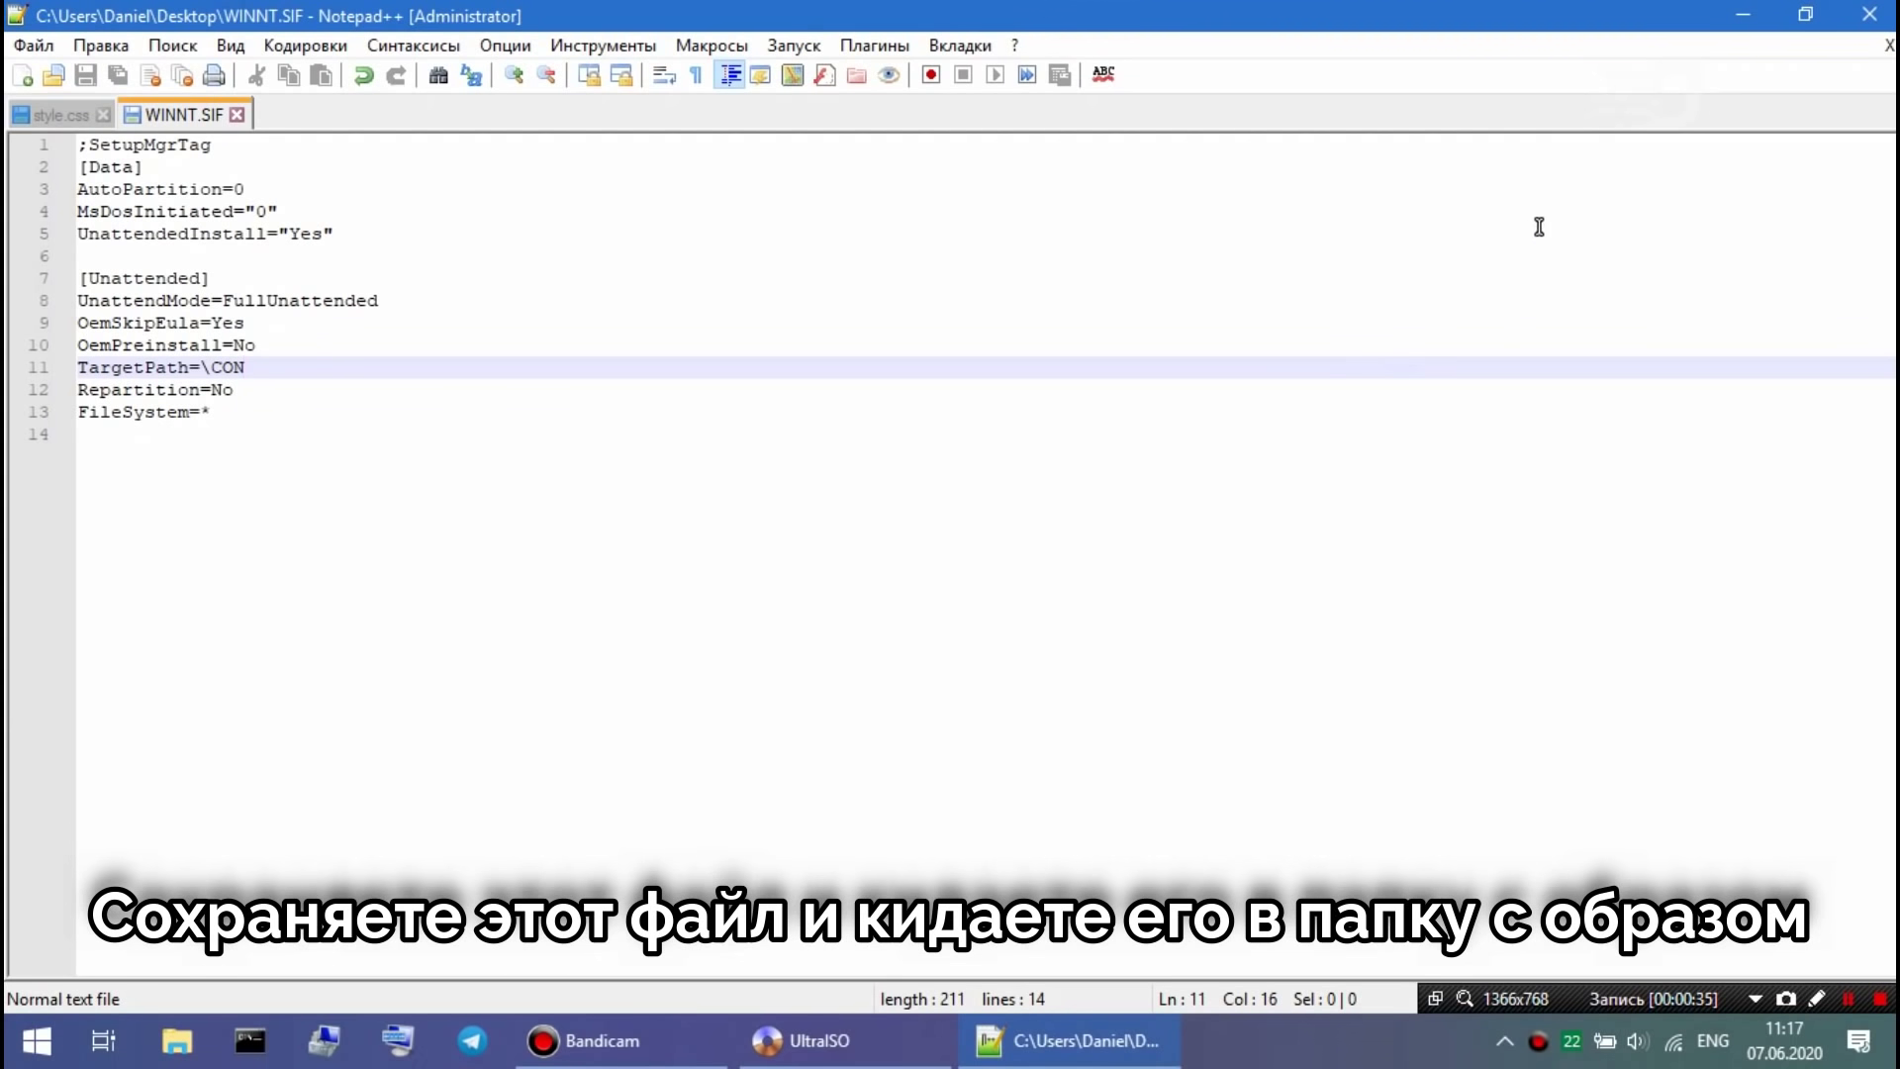
click(1870, 14)
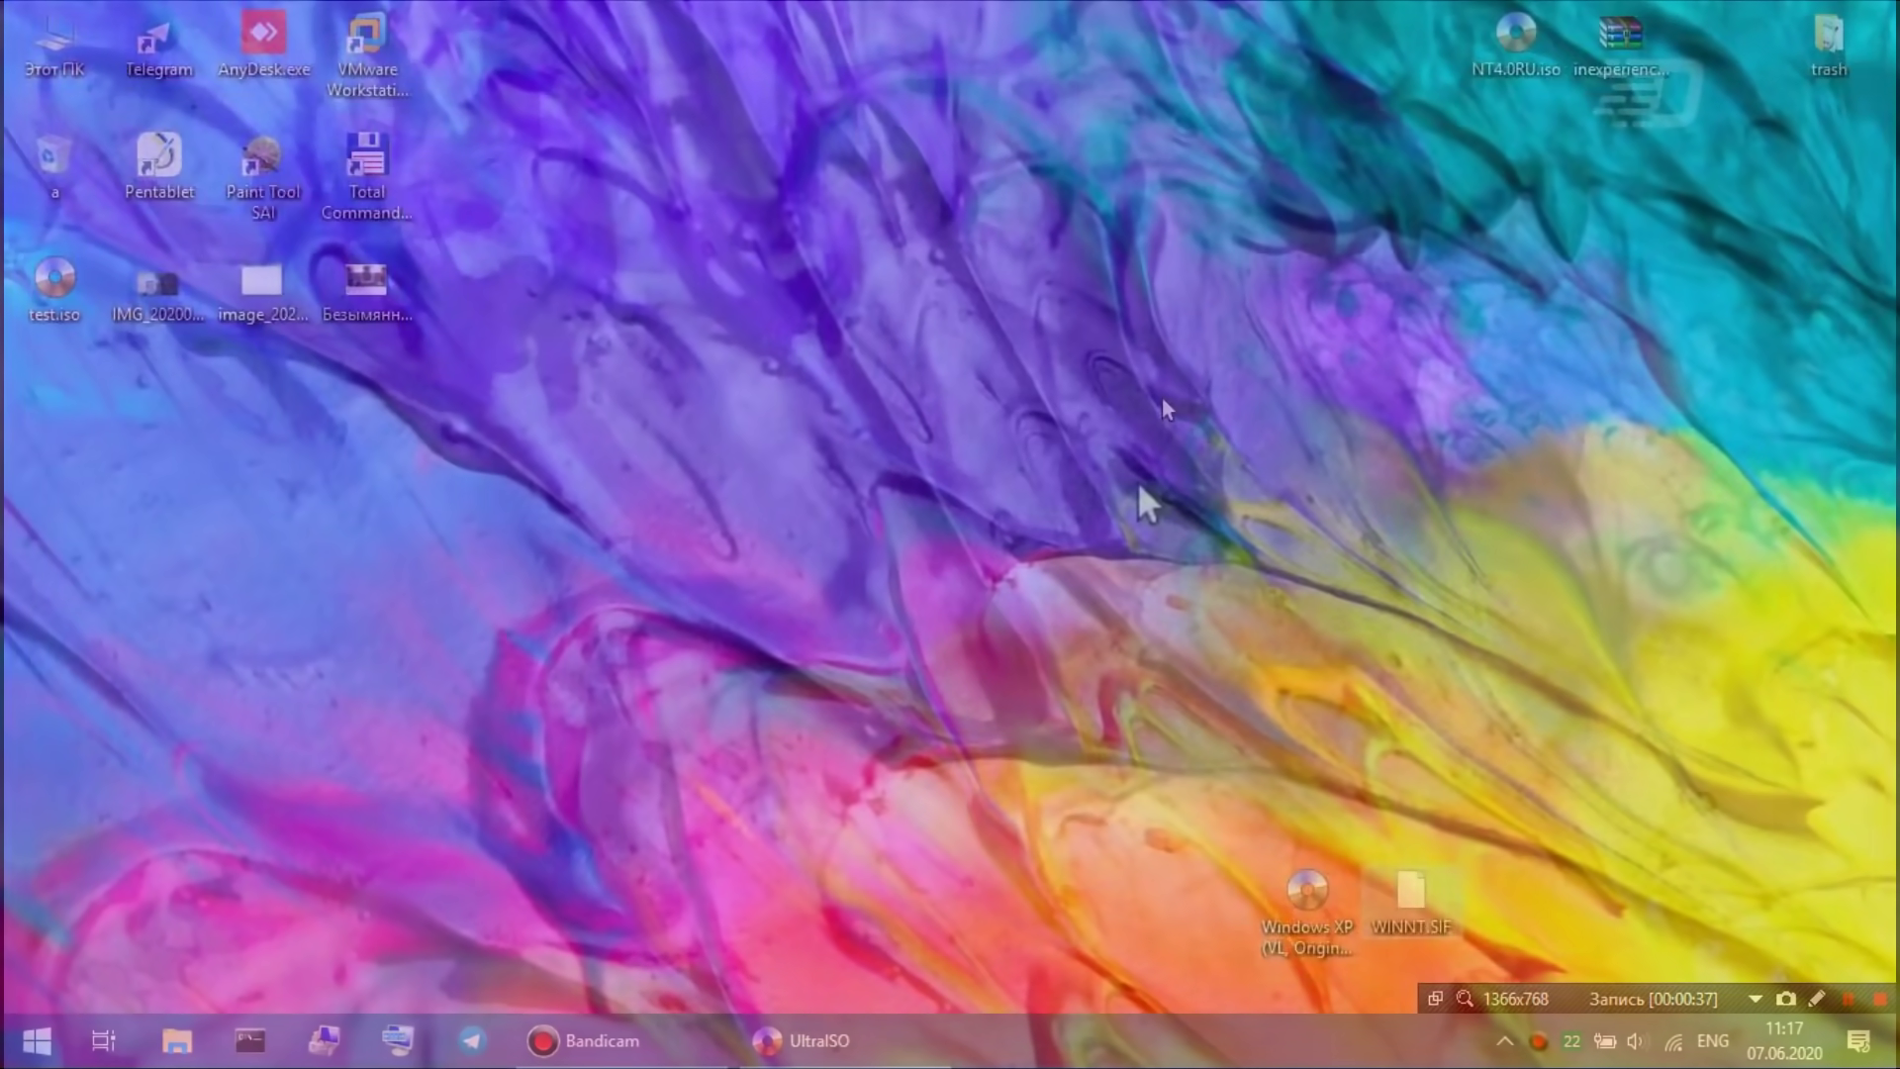
Step: Try to create a new folder named con on the desktop
right_click(870, 243)
mouse_move(1256, 517)
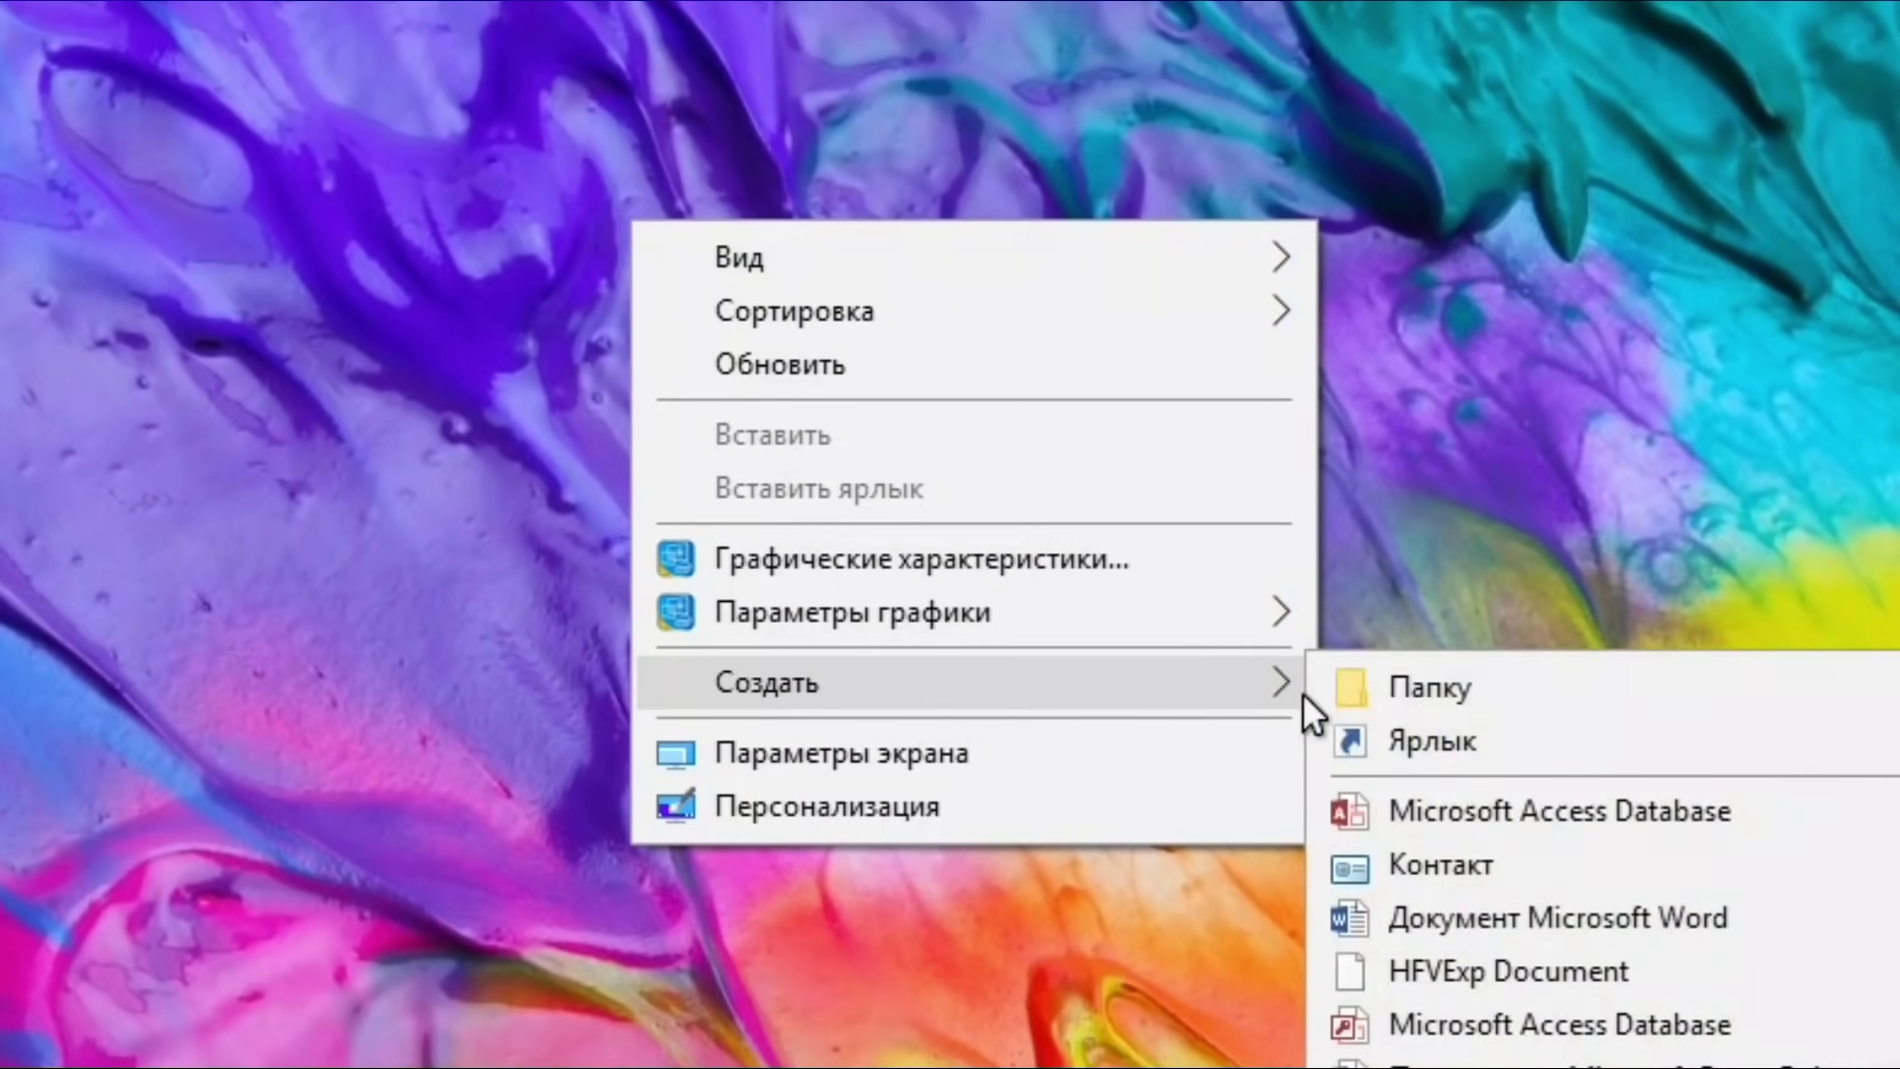
click(1415, 703)
text(con)
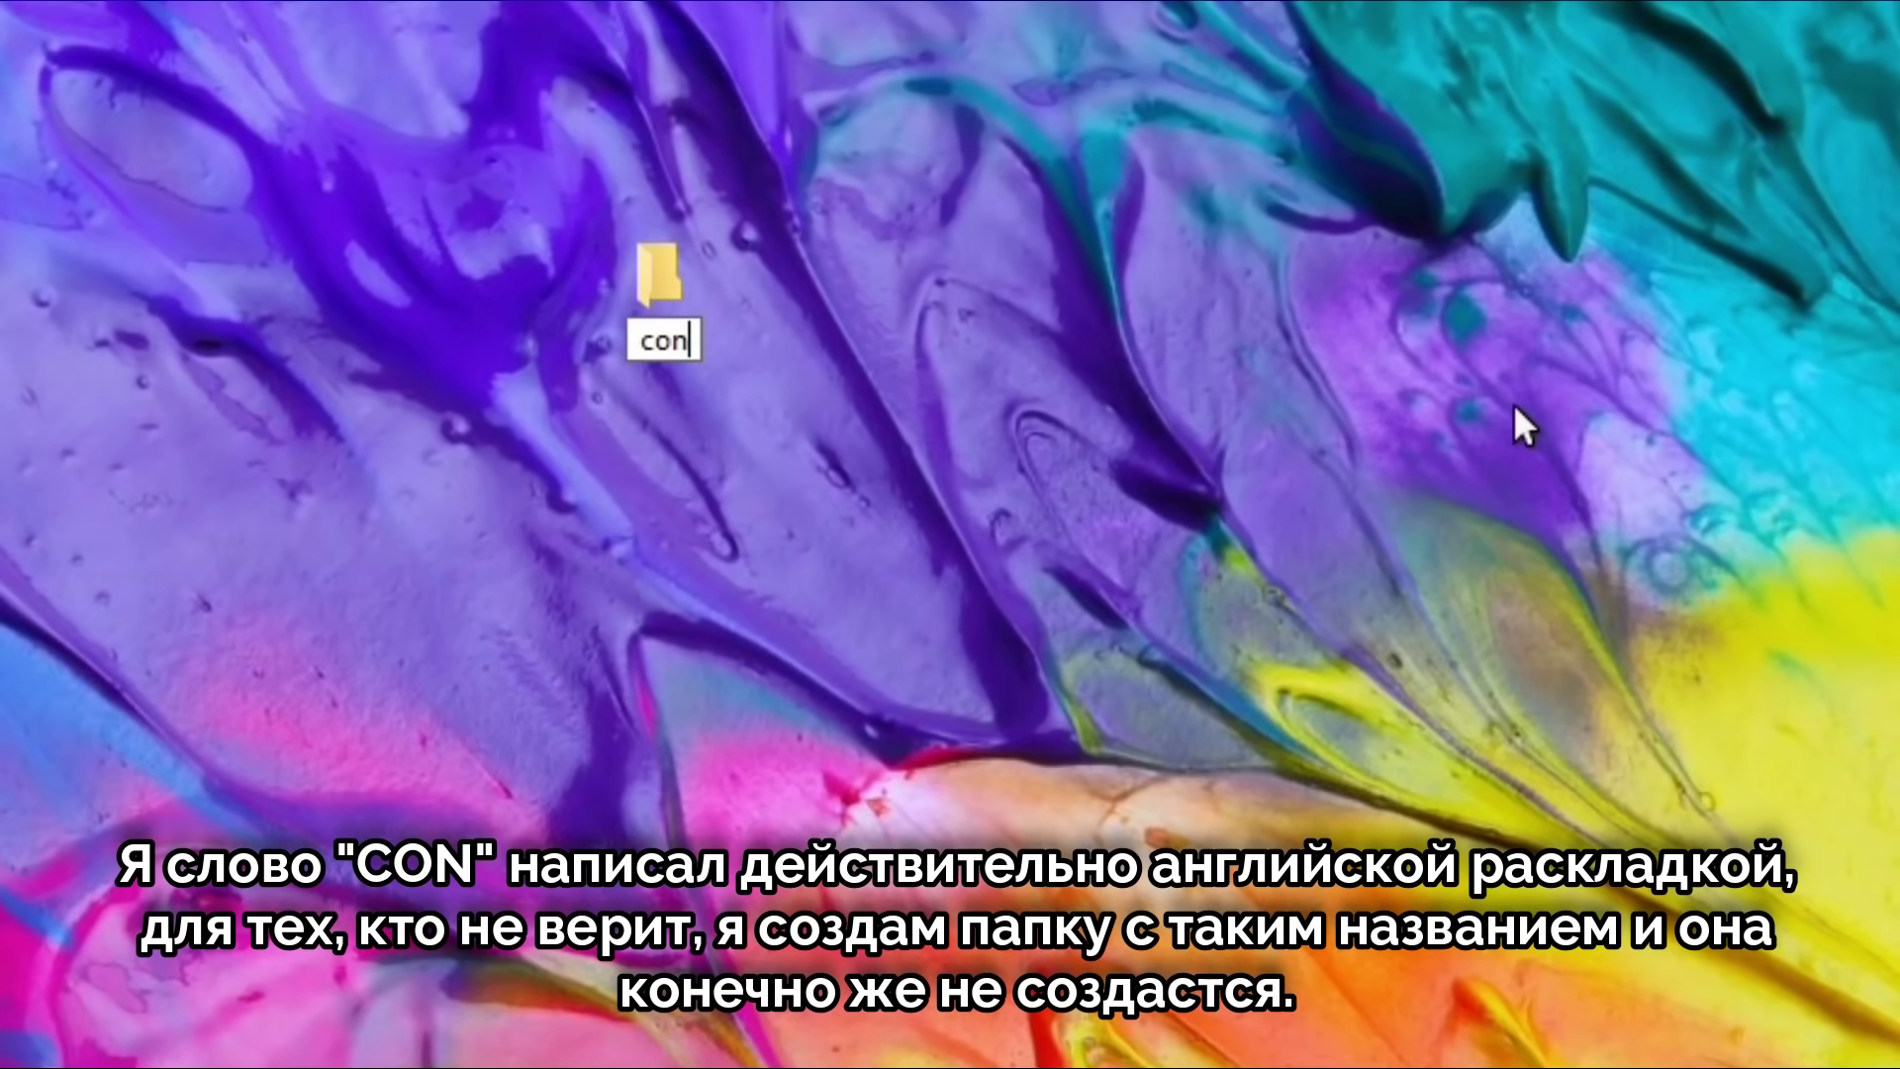
key(Return)
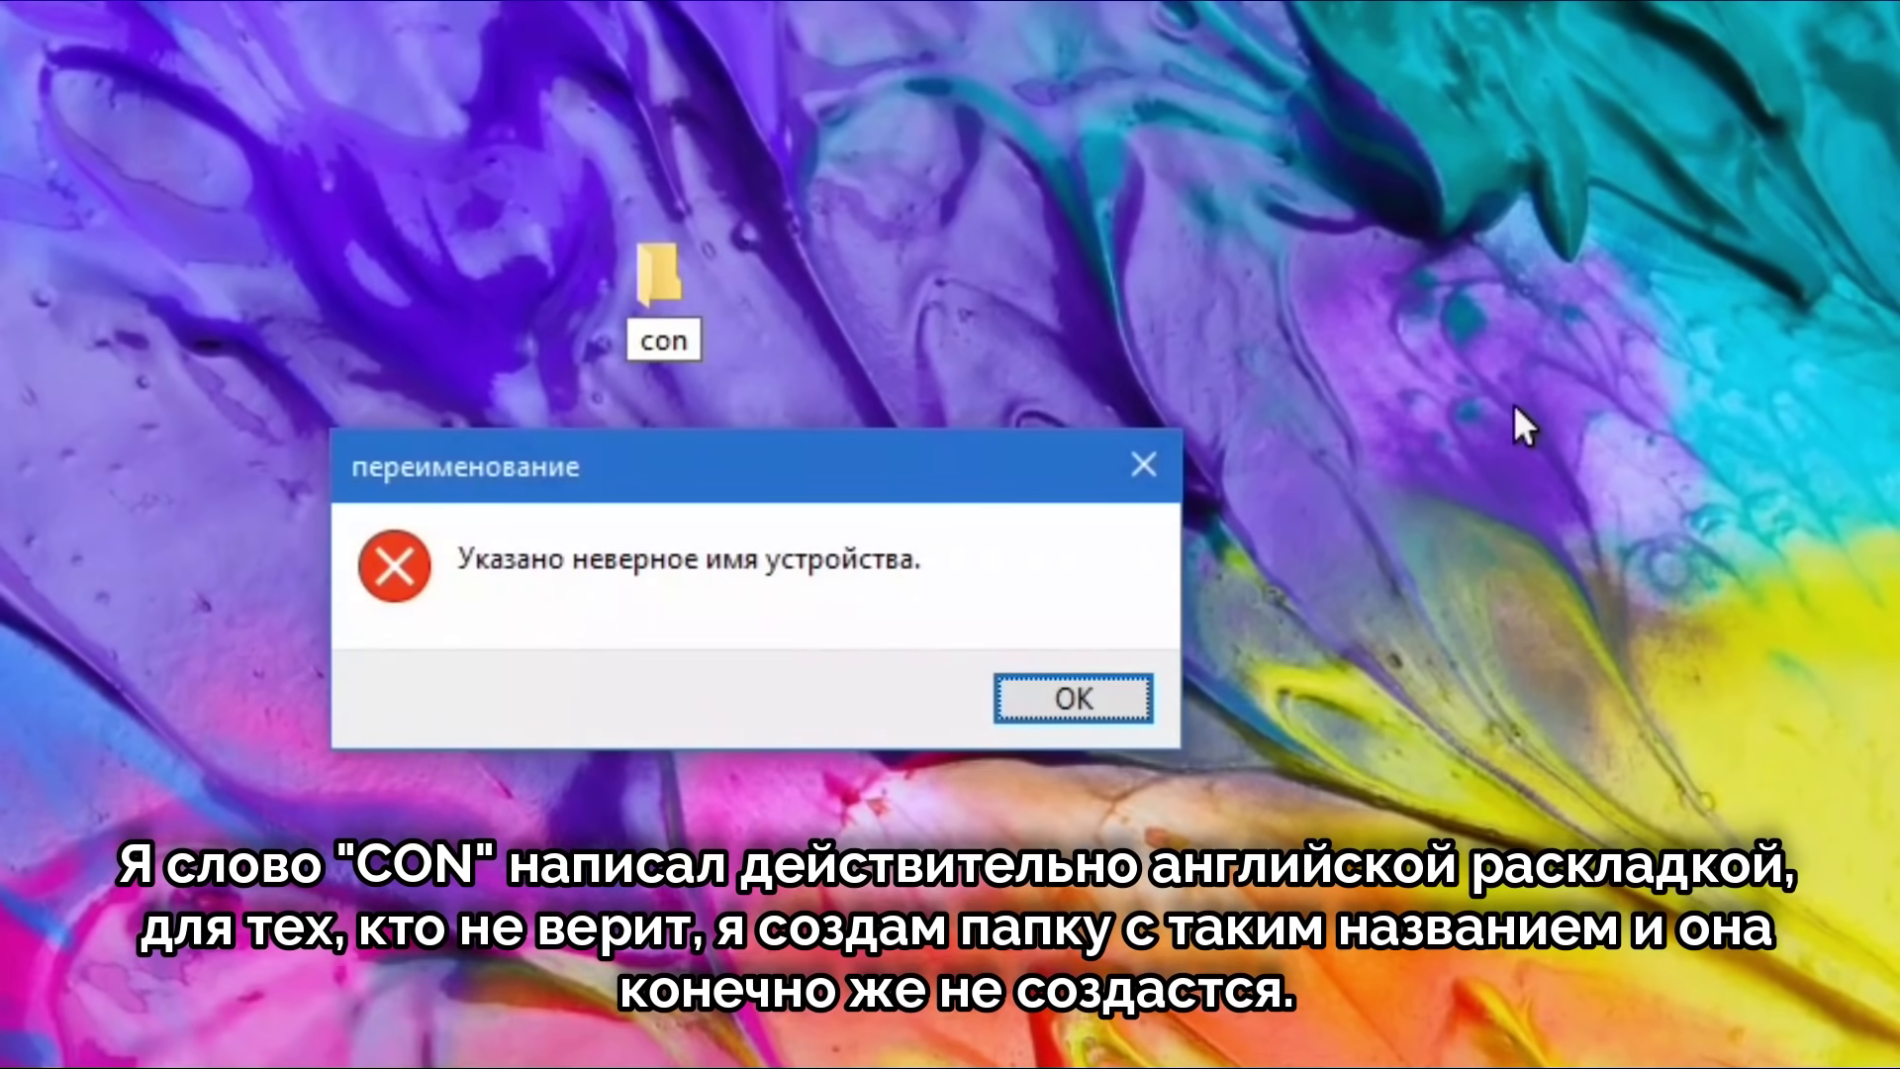
Step: Try naming the new desktop folder CON and cOn, then delete the folder
key(Return)
text(coN)
key(Return)
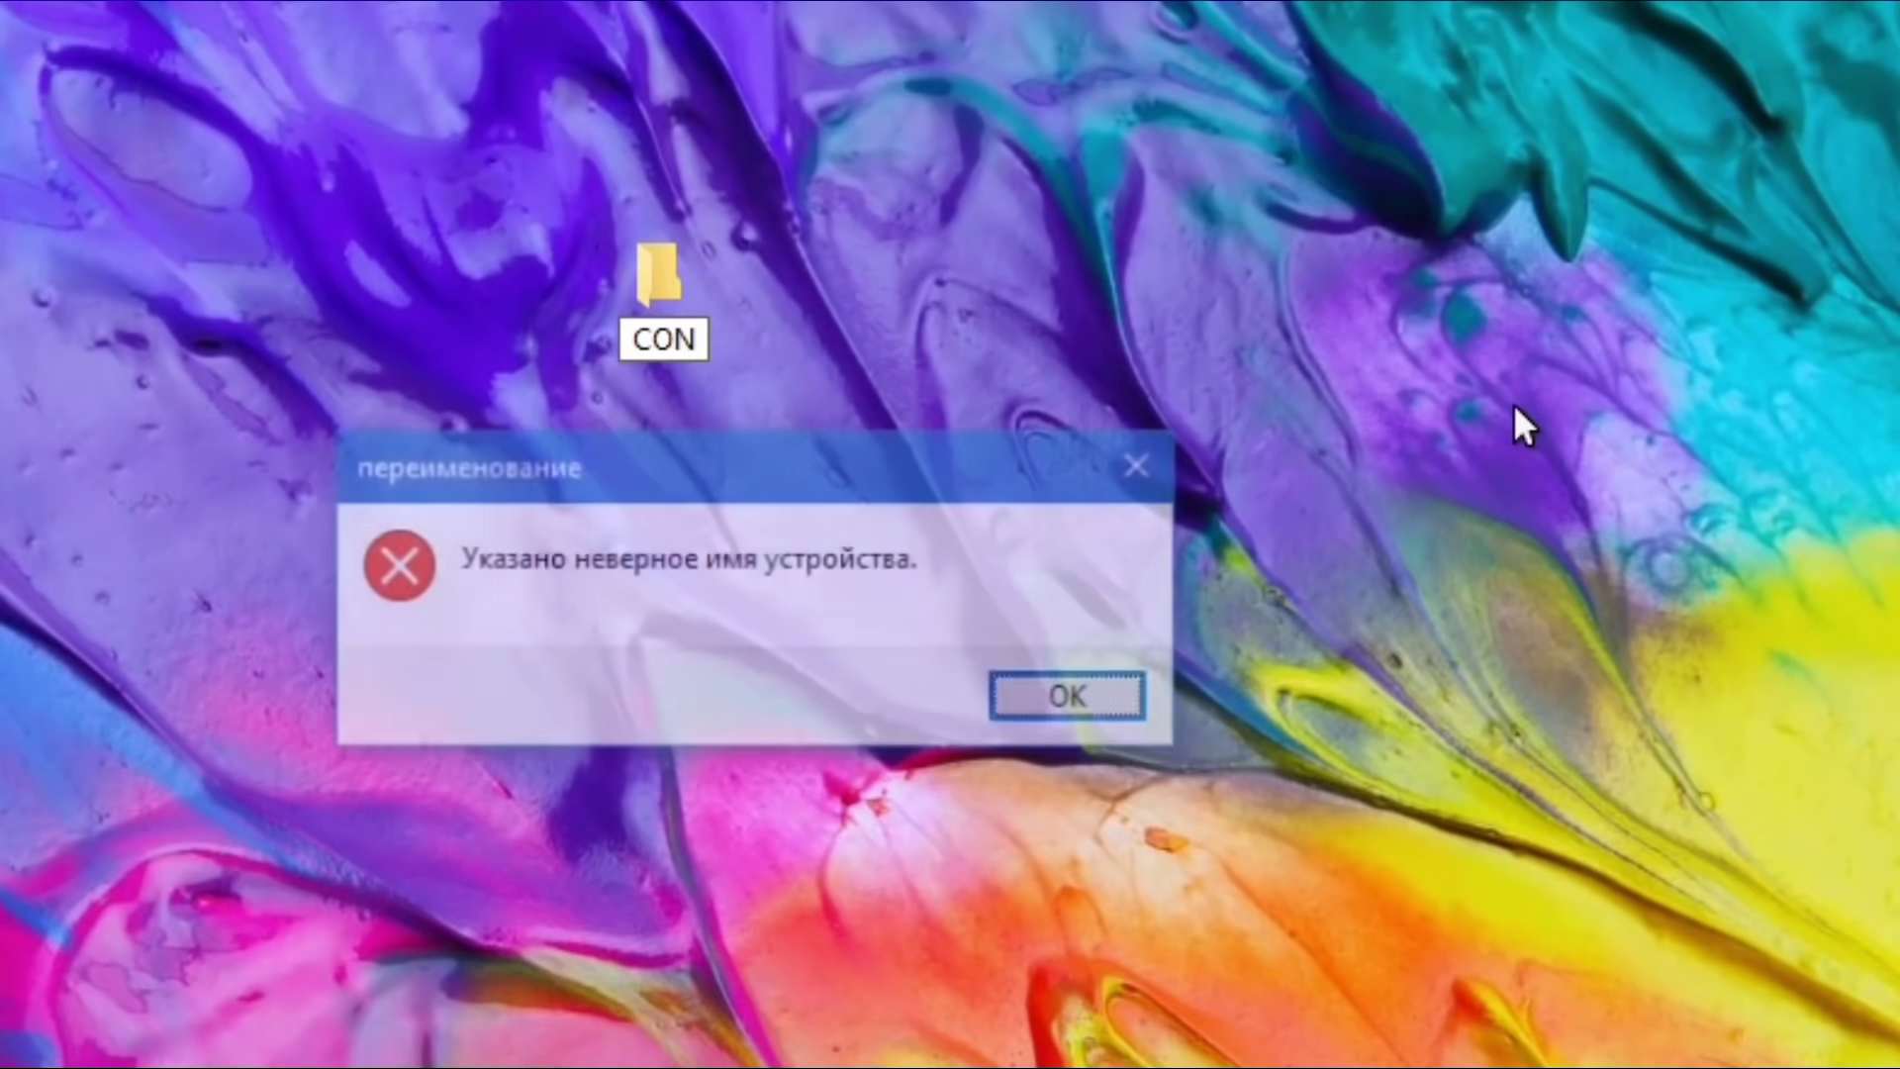
key(Return)
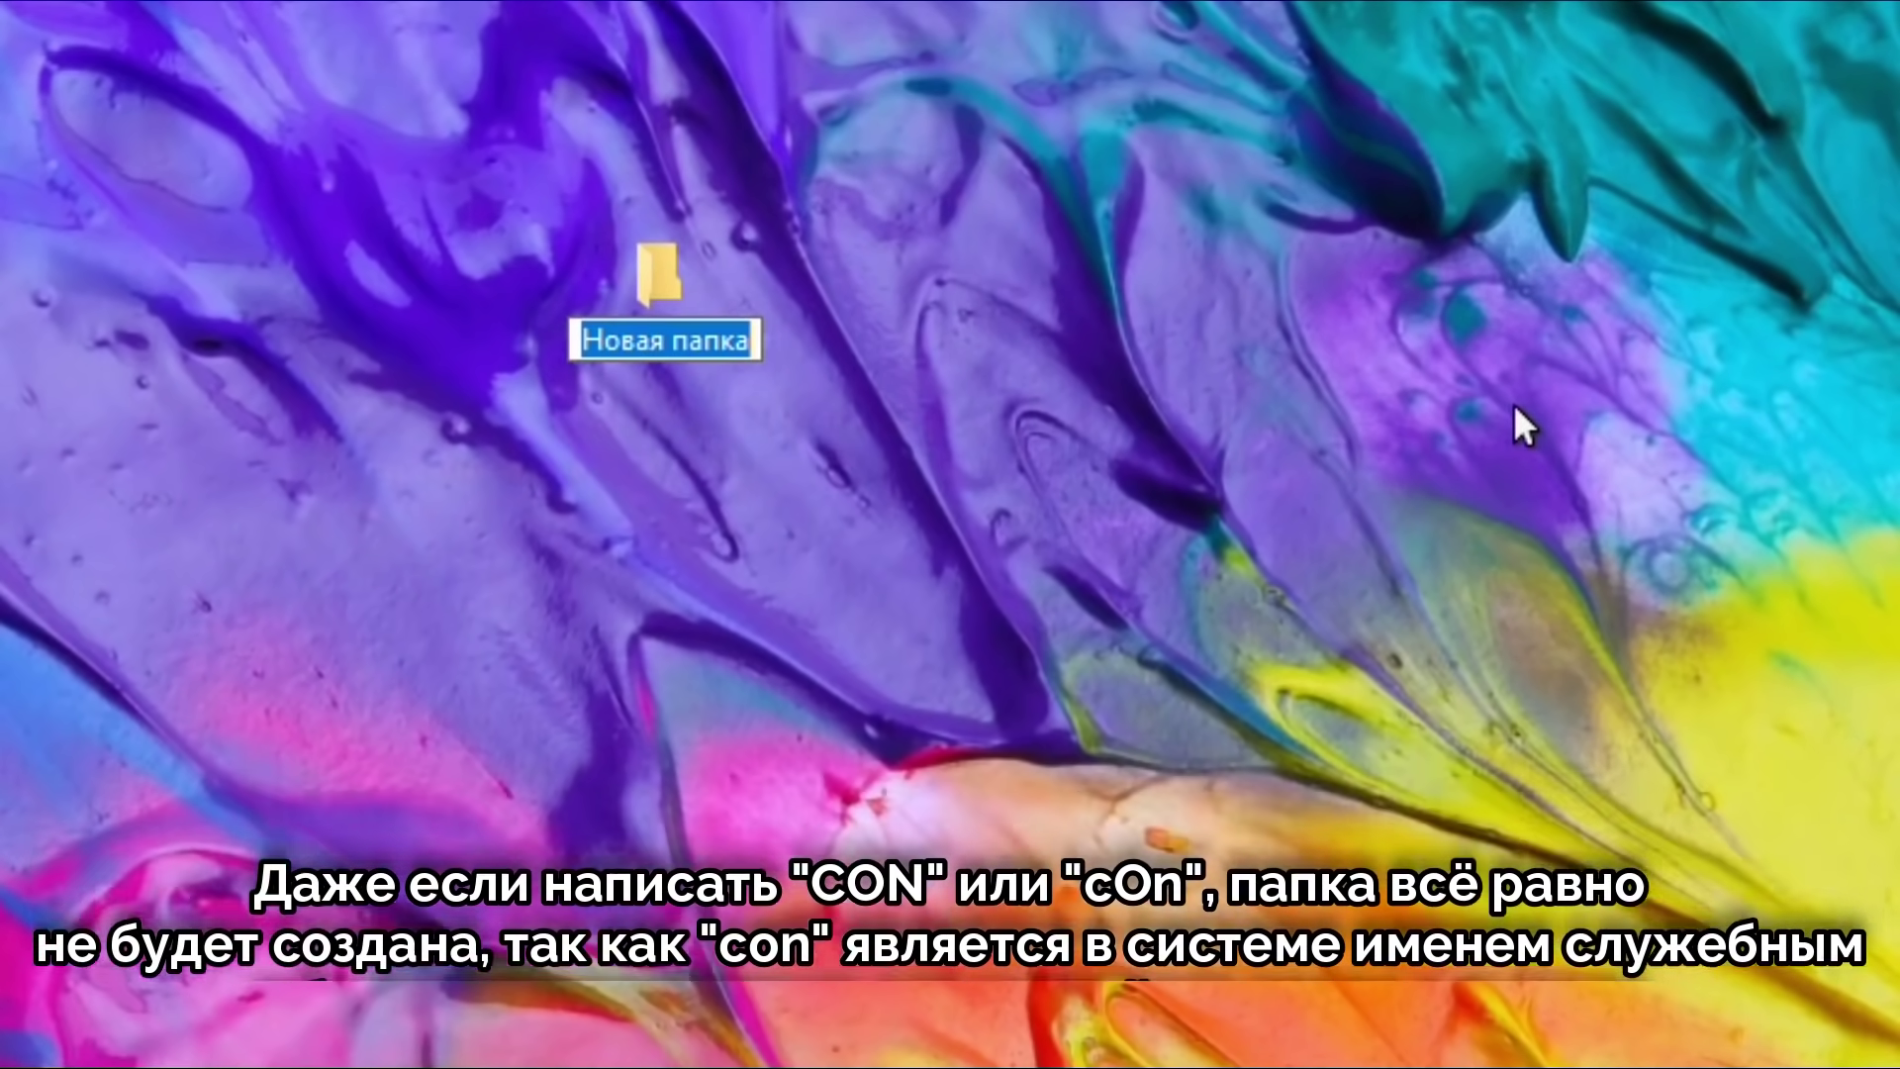
text(cOn)
key(Return)
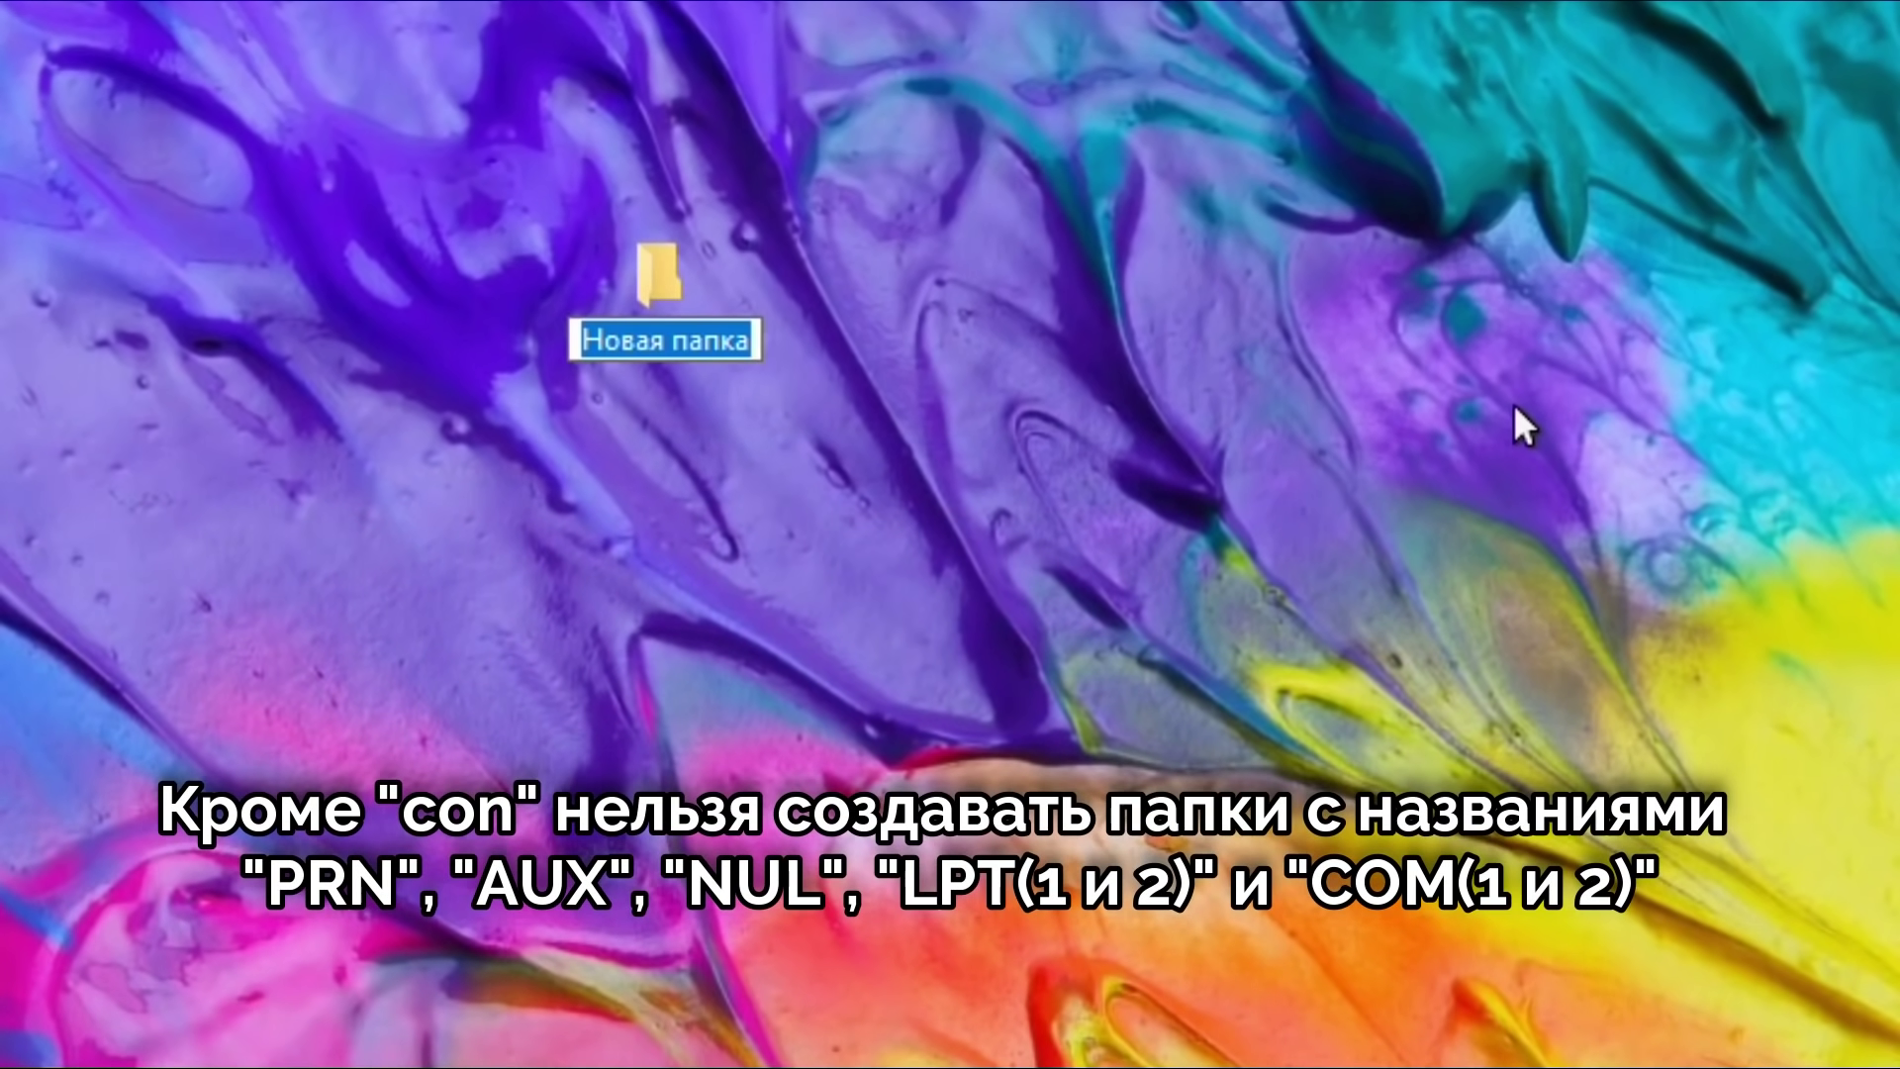
key(Return)
key(Delete)
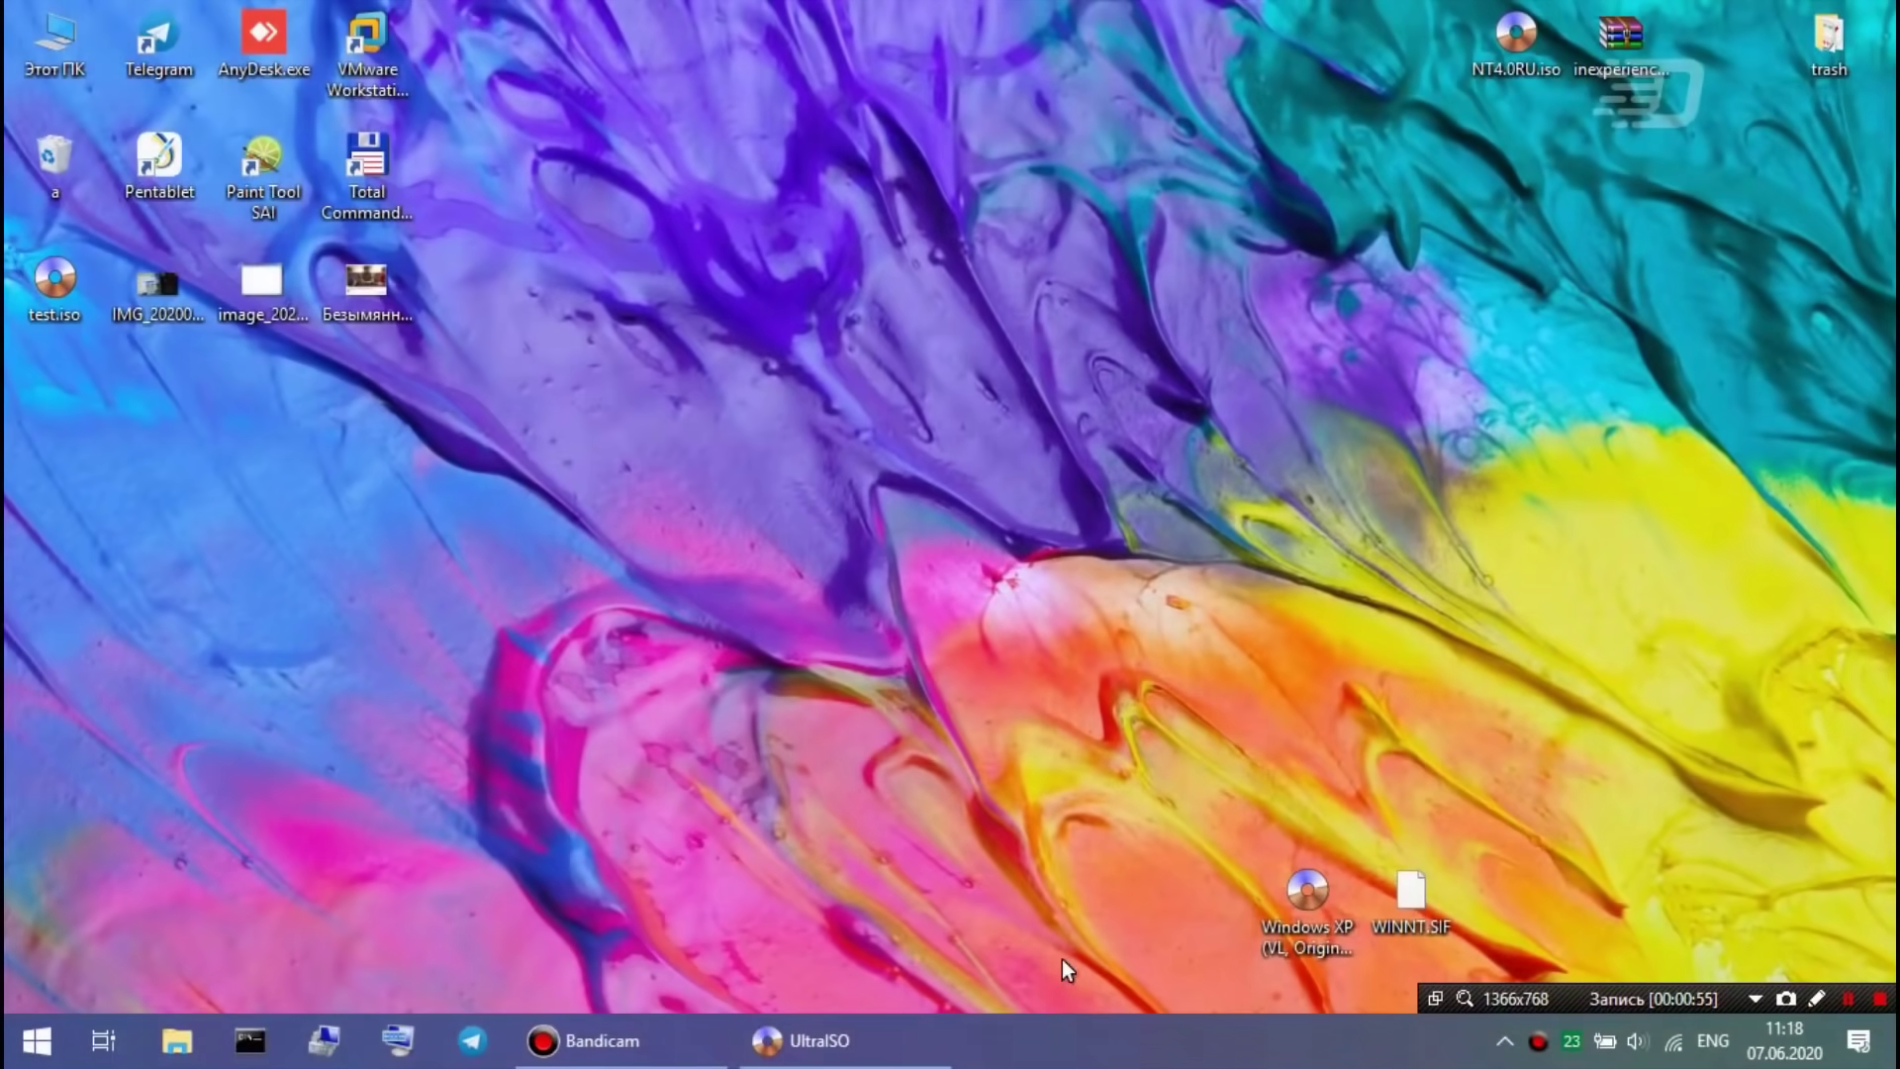
Step: In UltraISO, add WINNT.SIF from the desktop to the I386 folder of the Windows XP image and locate it there
click(861, 1034)
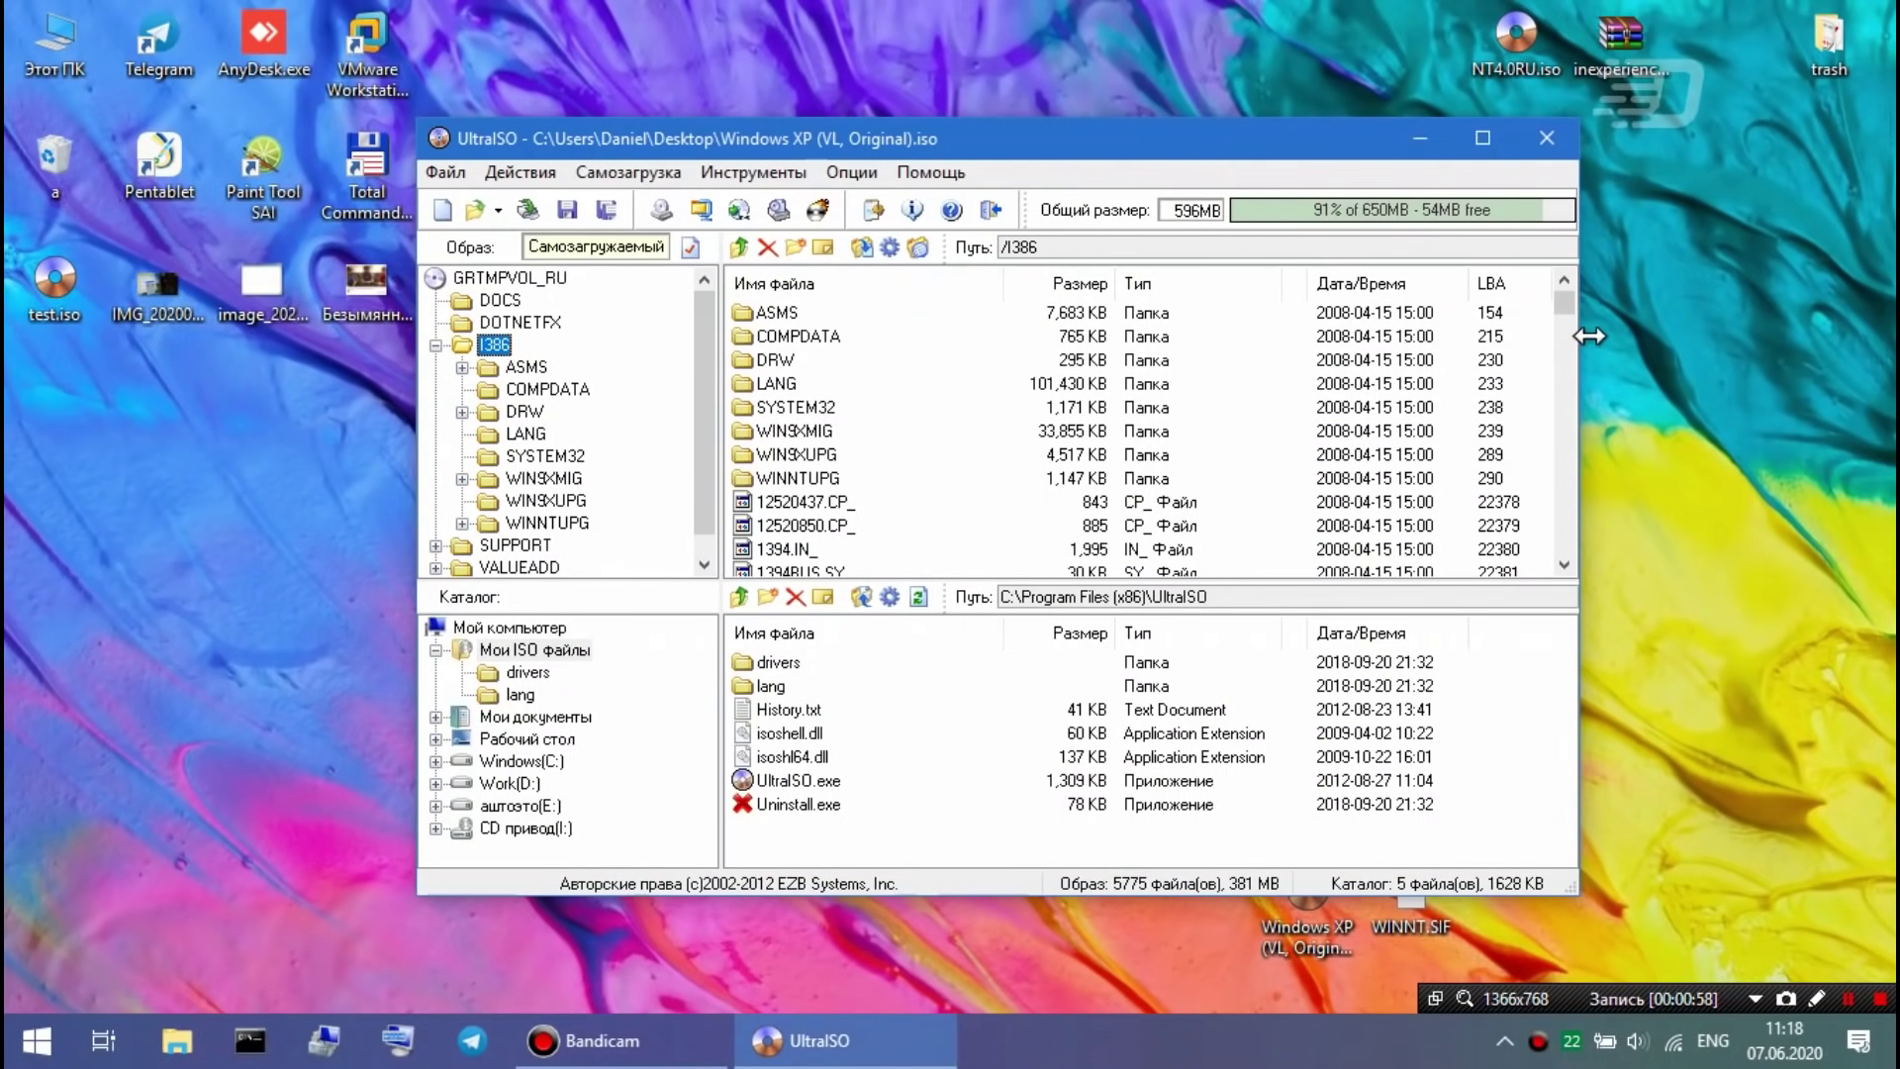
drag(1397, 913, 1007, 530)
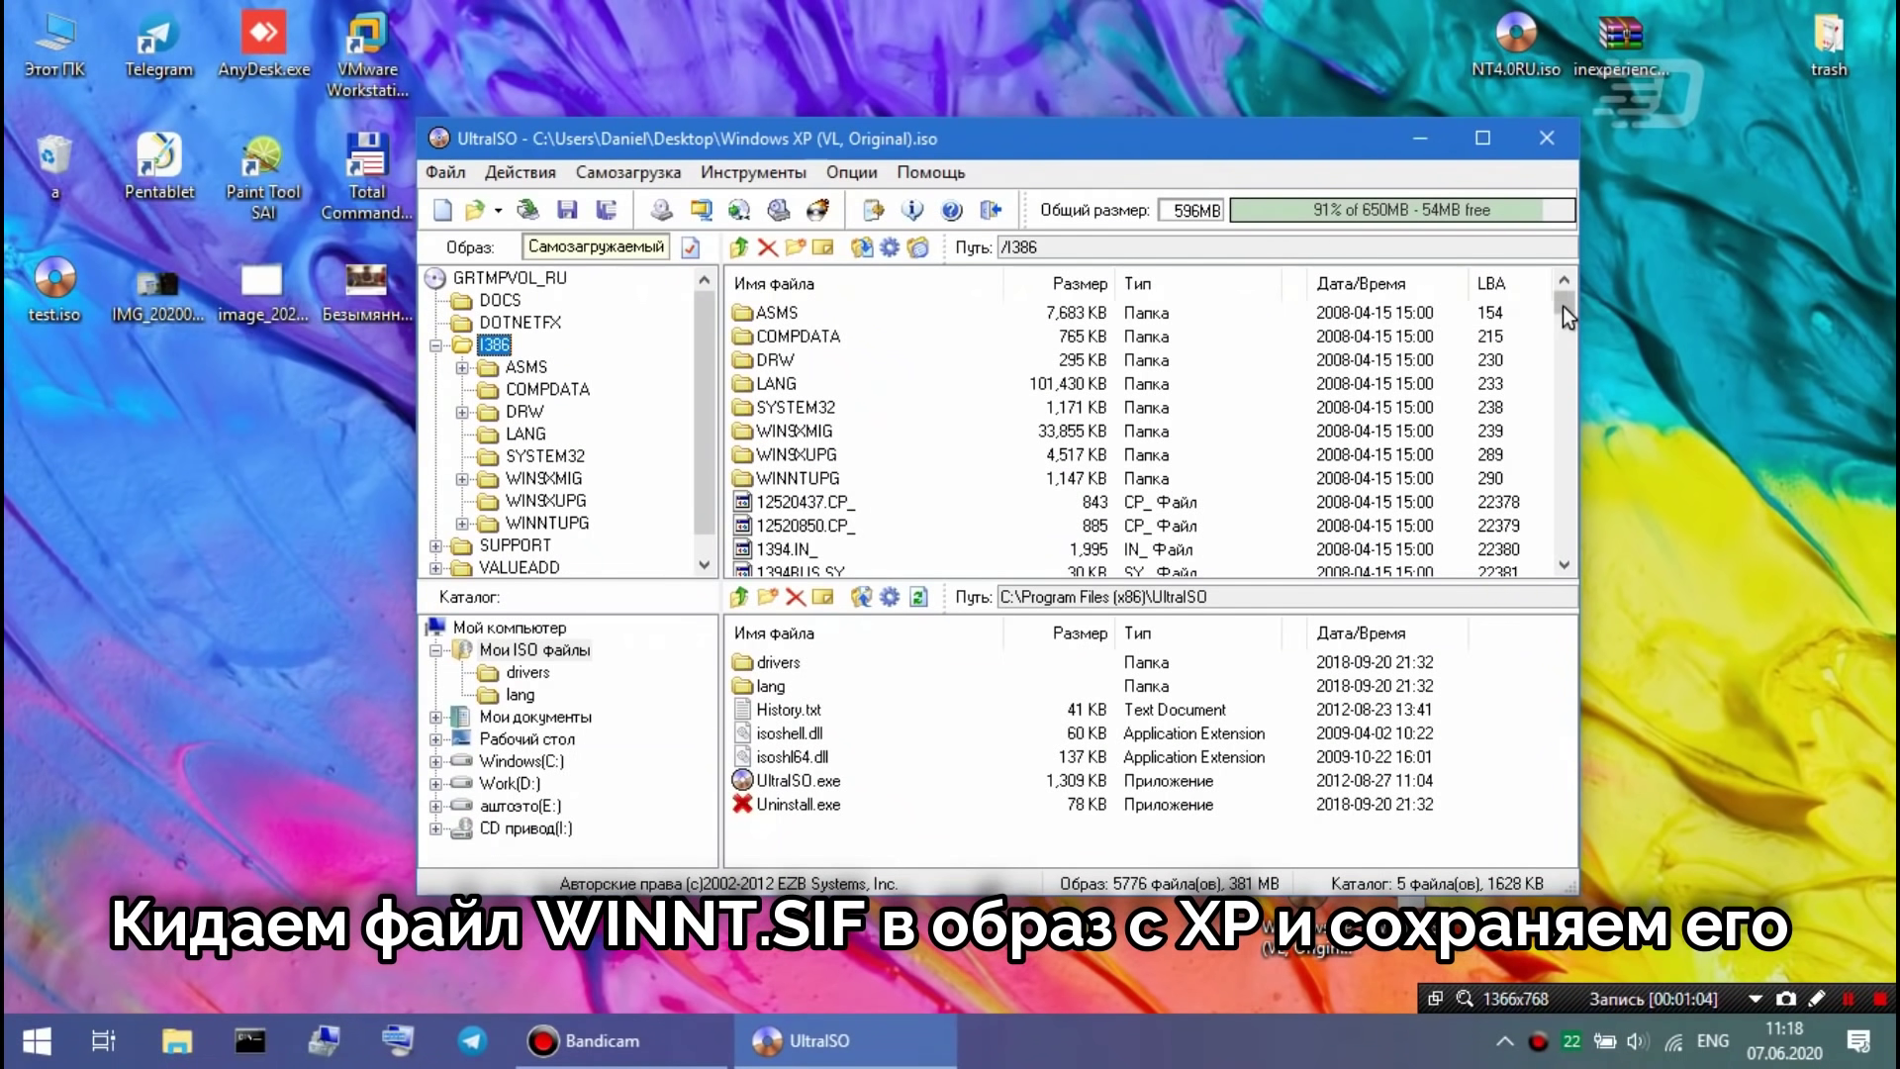
drag(1564, 305, 1546, 525)
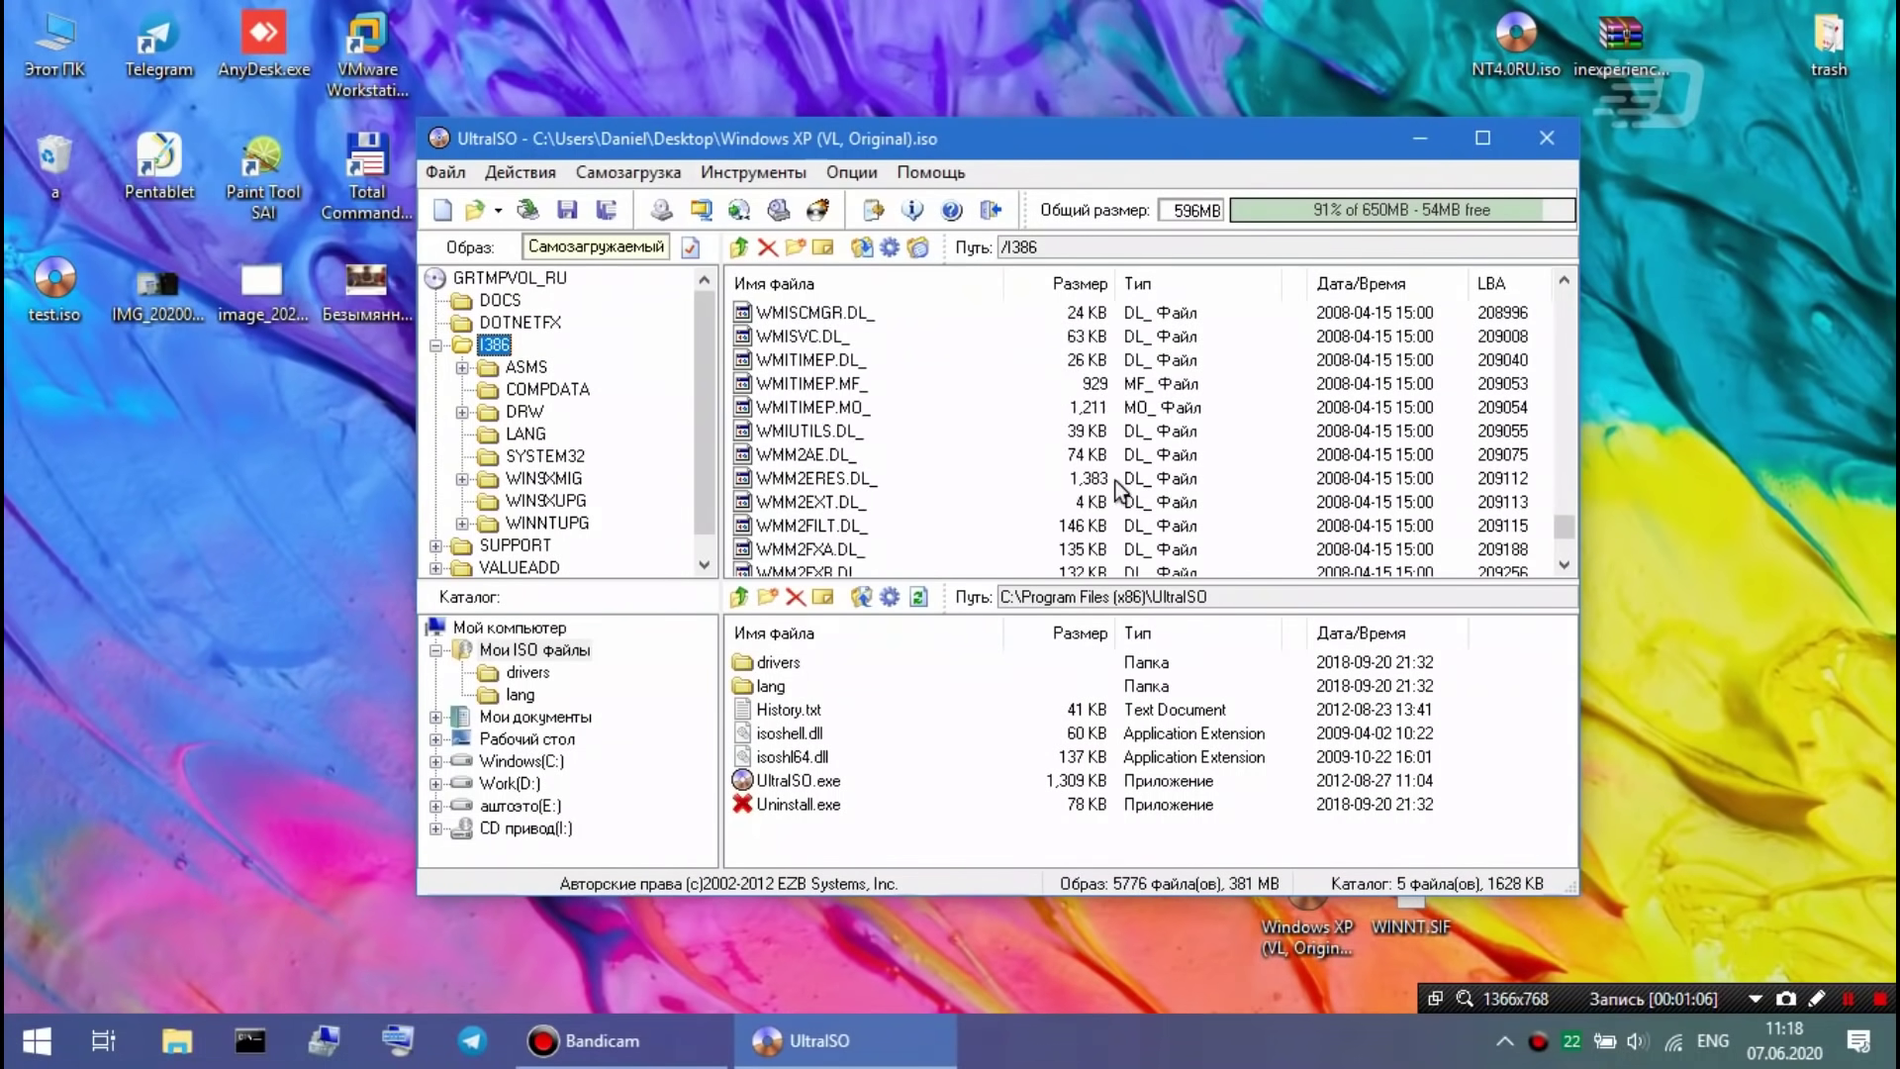
scroll(1114, 479, up, 10)
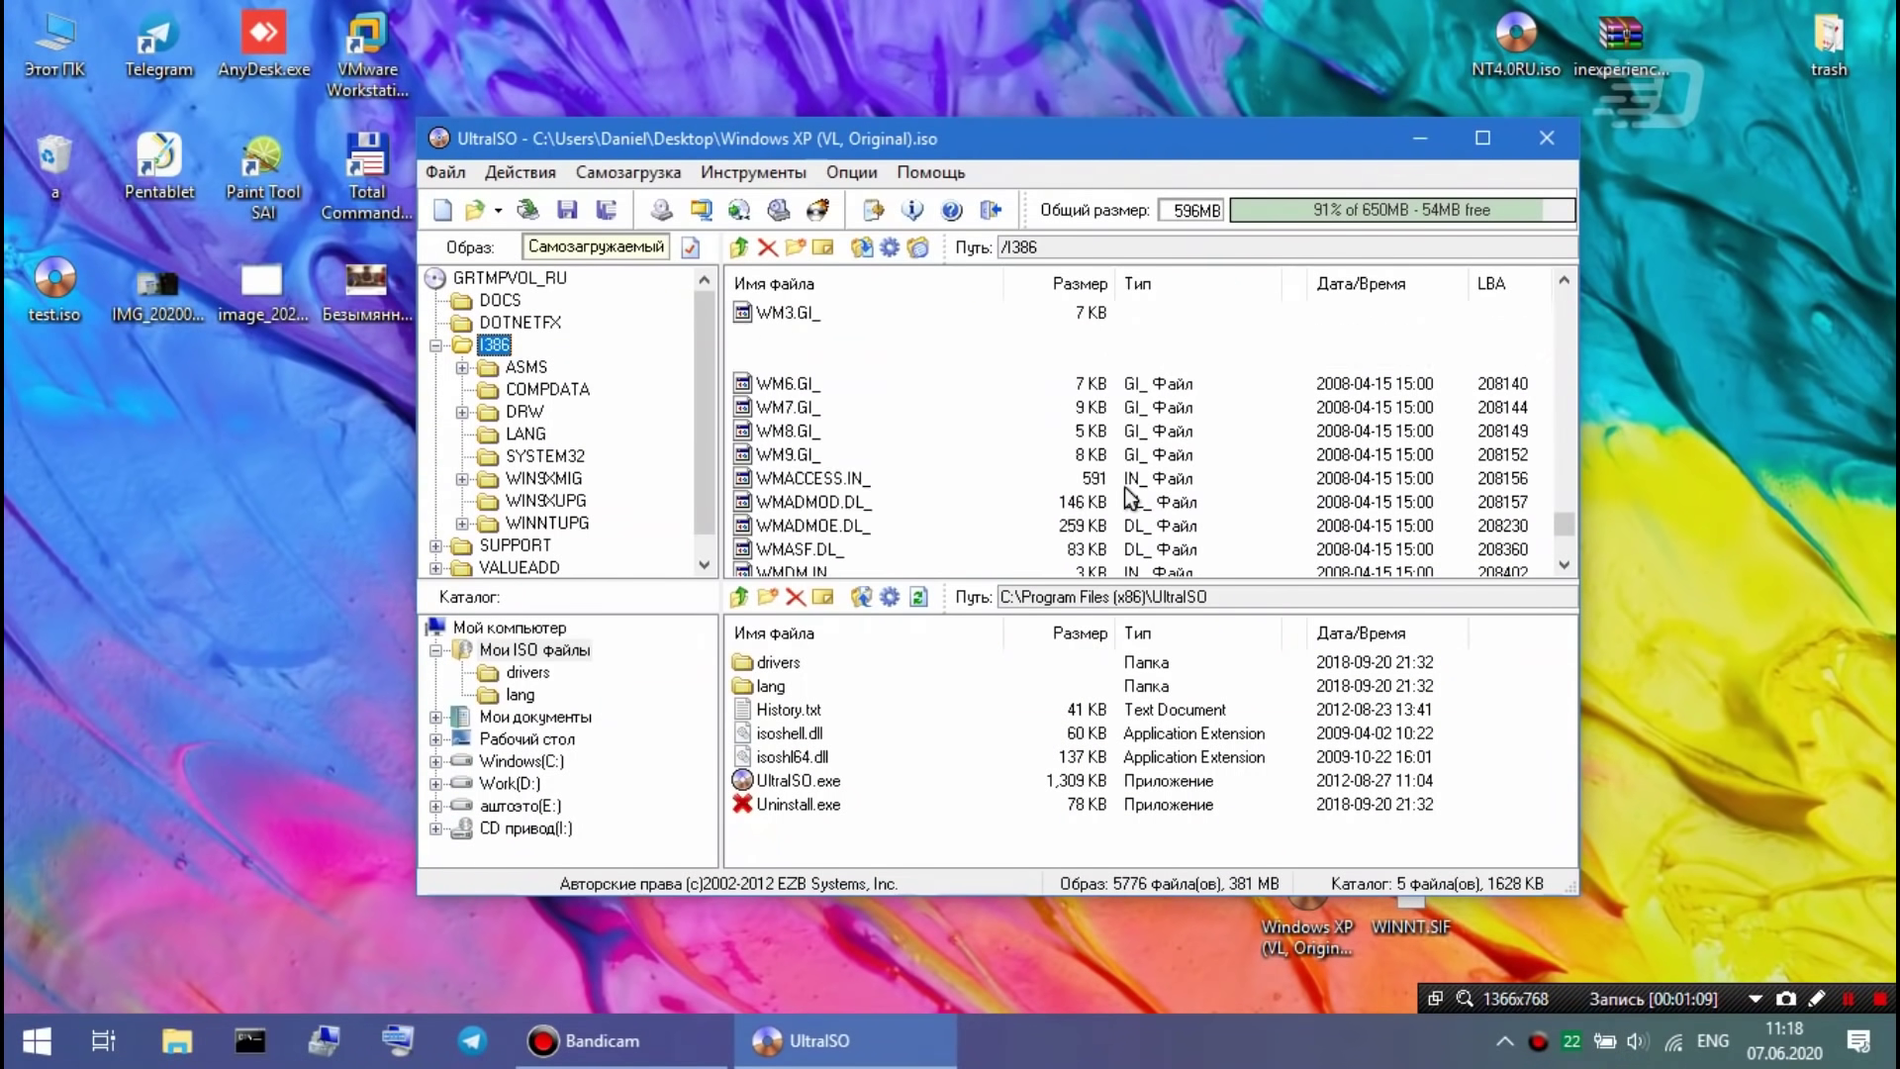
scroll(1118, 480, up, 10)
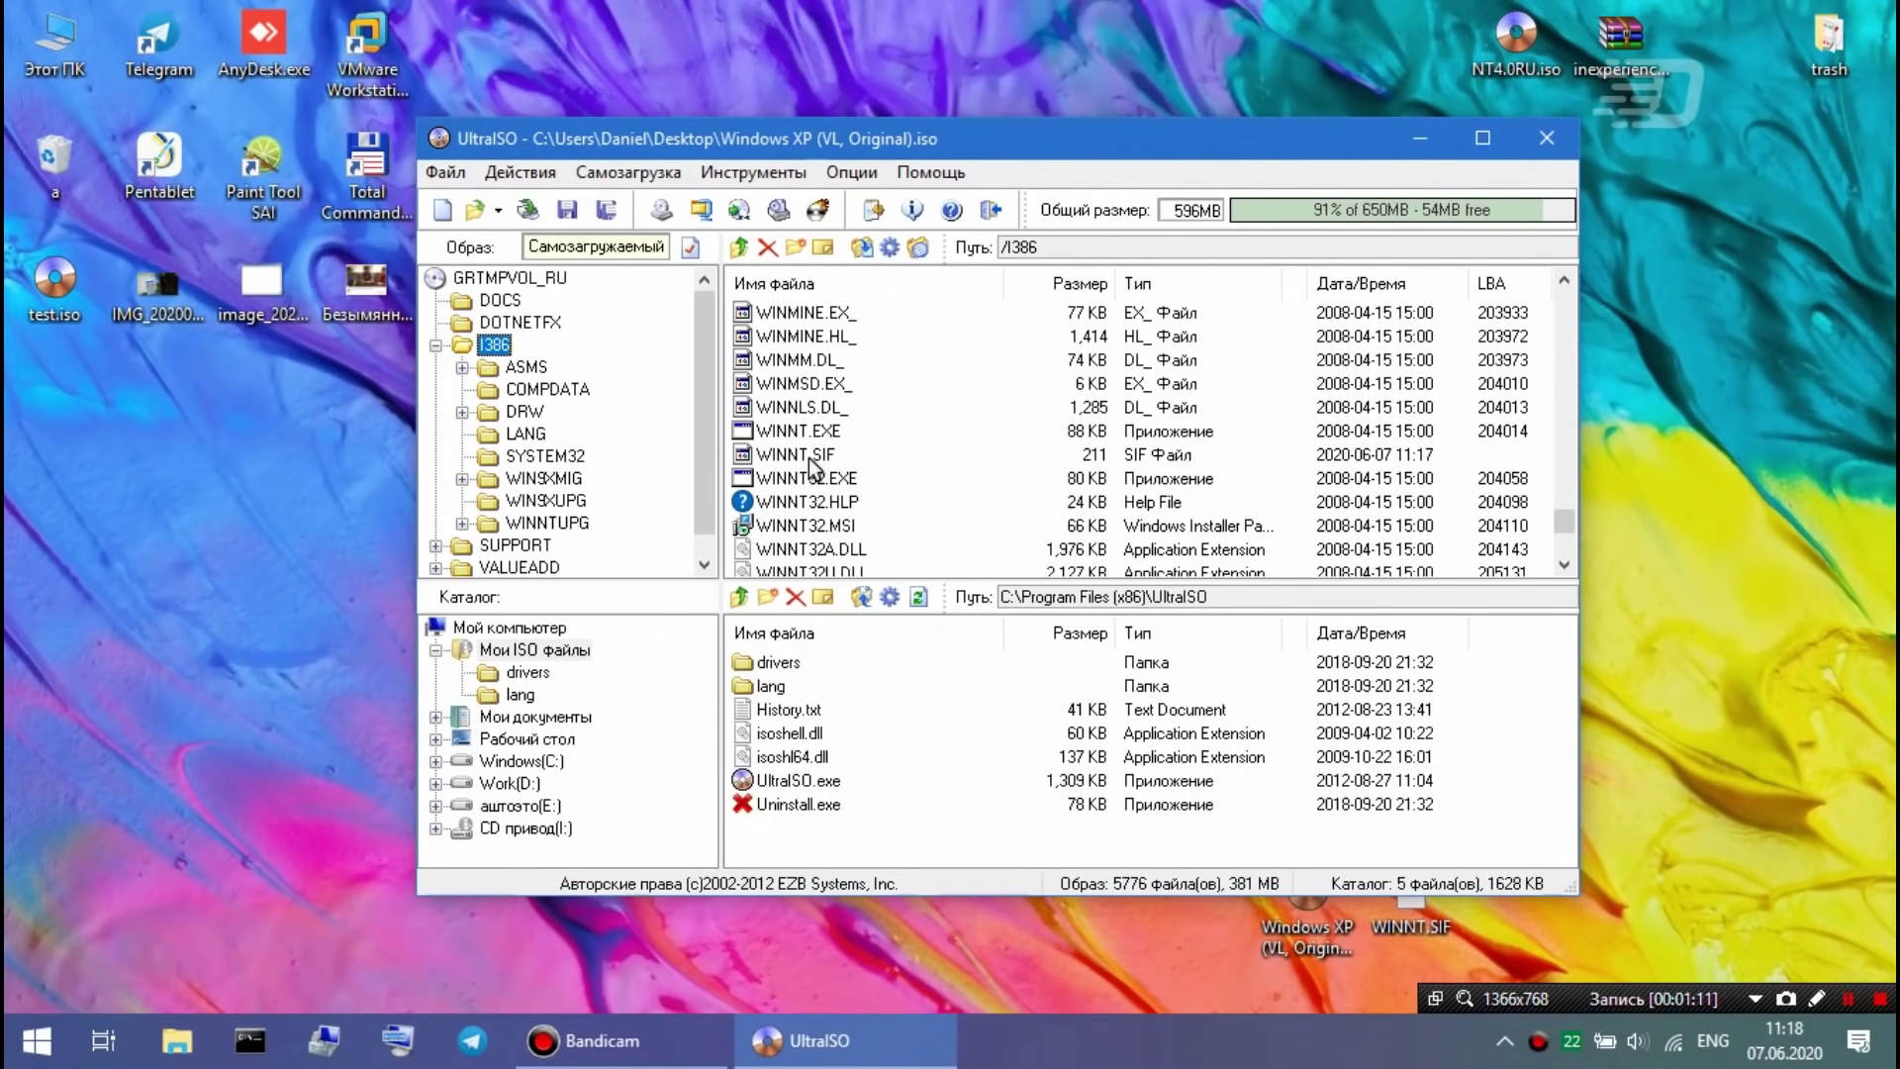
click(809, 458)
Step: Save the modified Windows XP image and close UltraISO
click(567, 209)
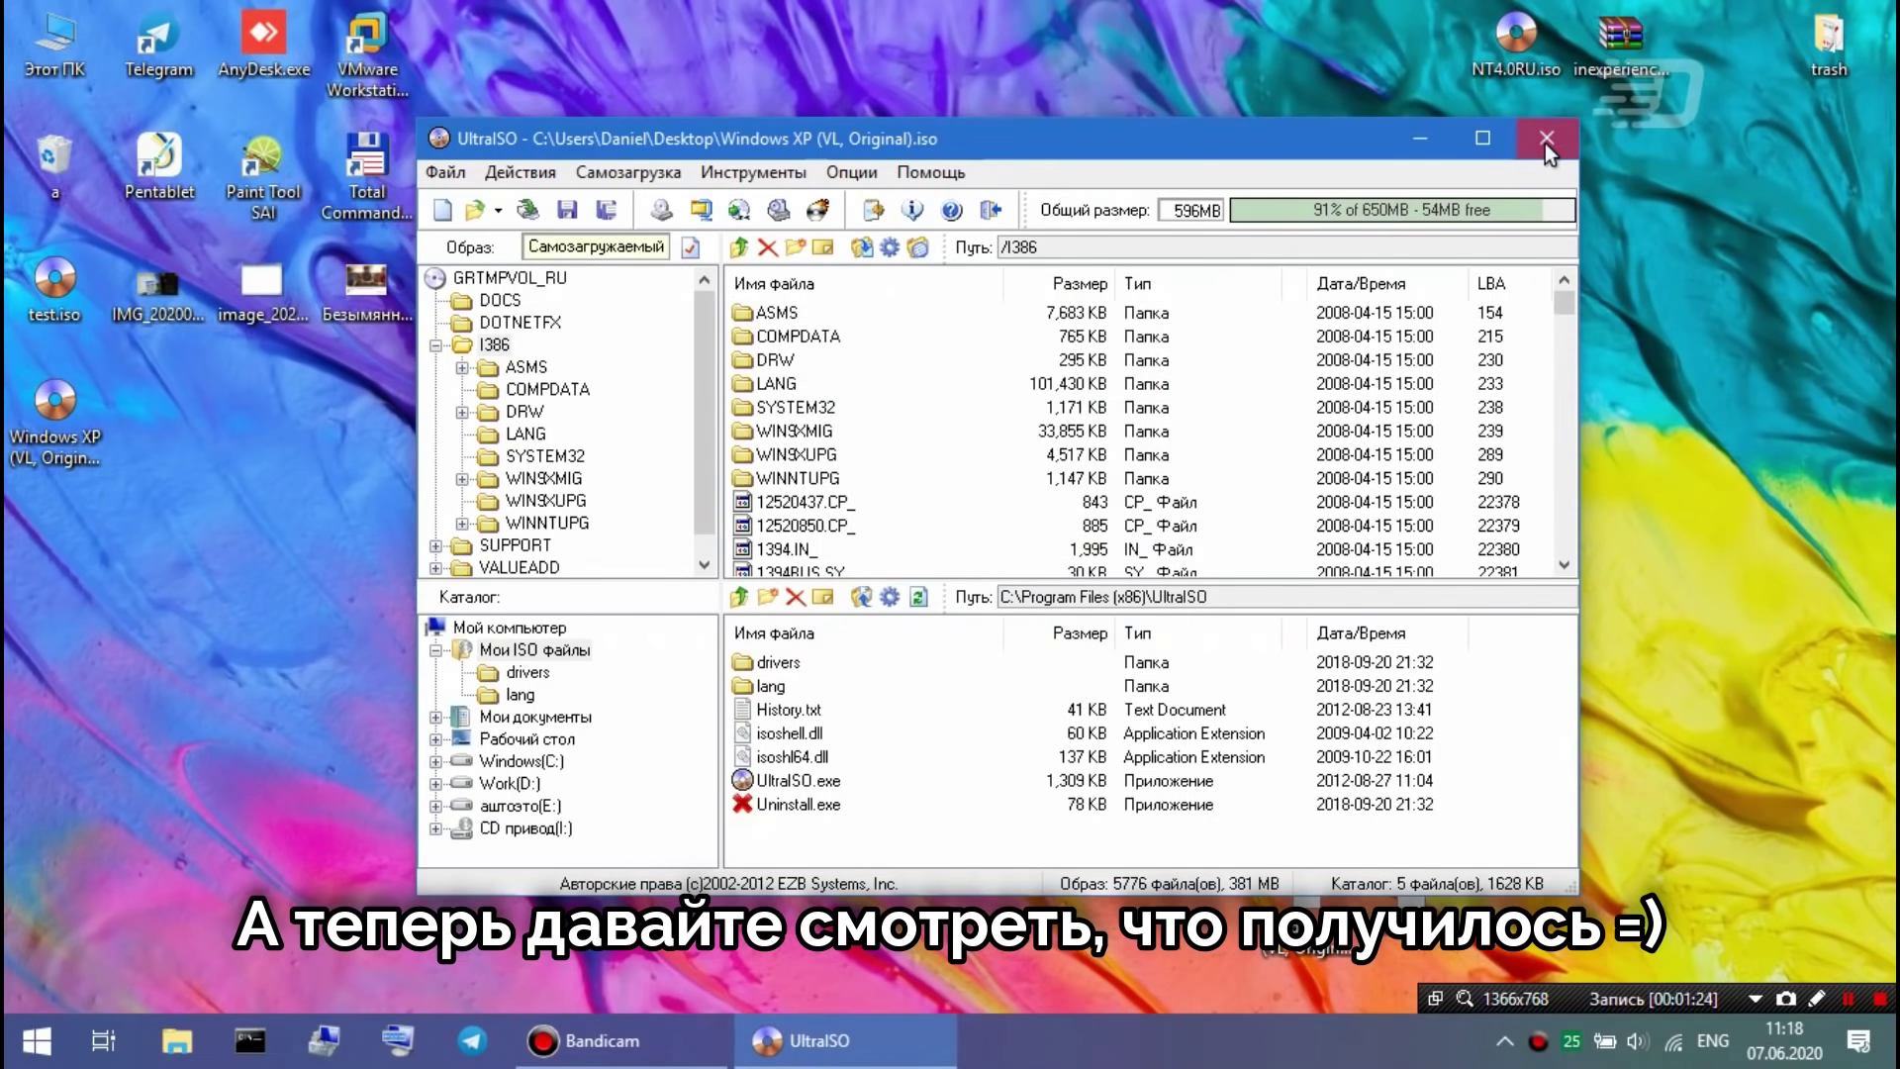
click(1546, 145)
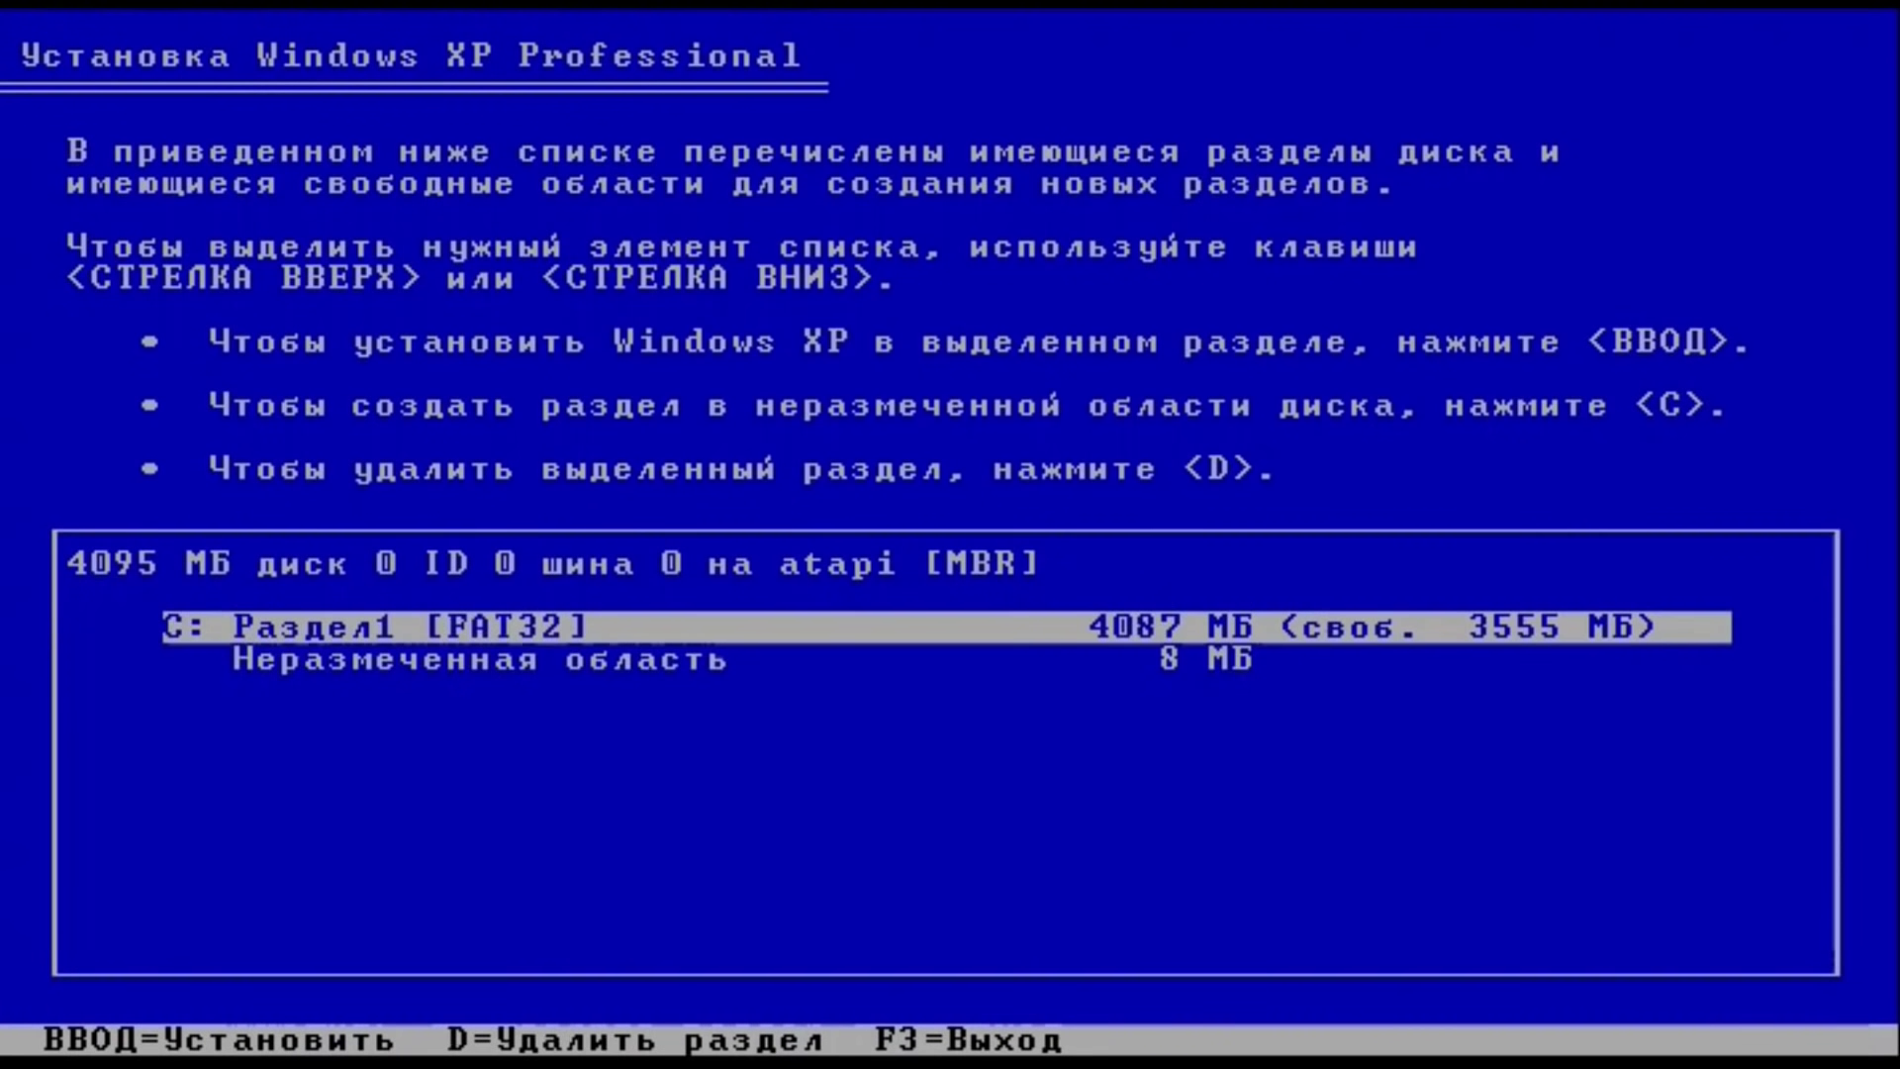
Step: Choose partition C: for the Windows XP installation and confirm formatting it with the quick FAT option
key(Return)
key(Up)
key(Up)
key(Up)
key(Up)
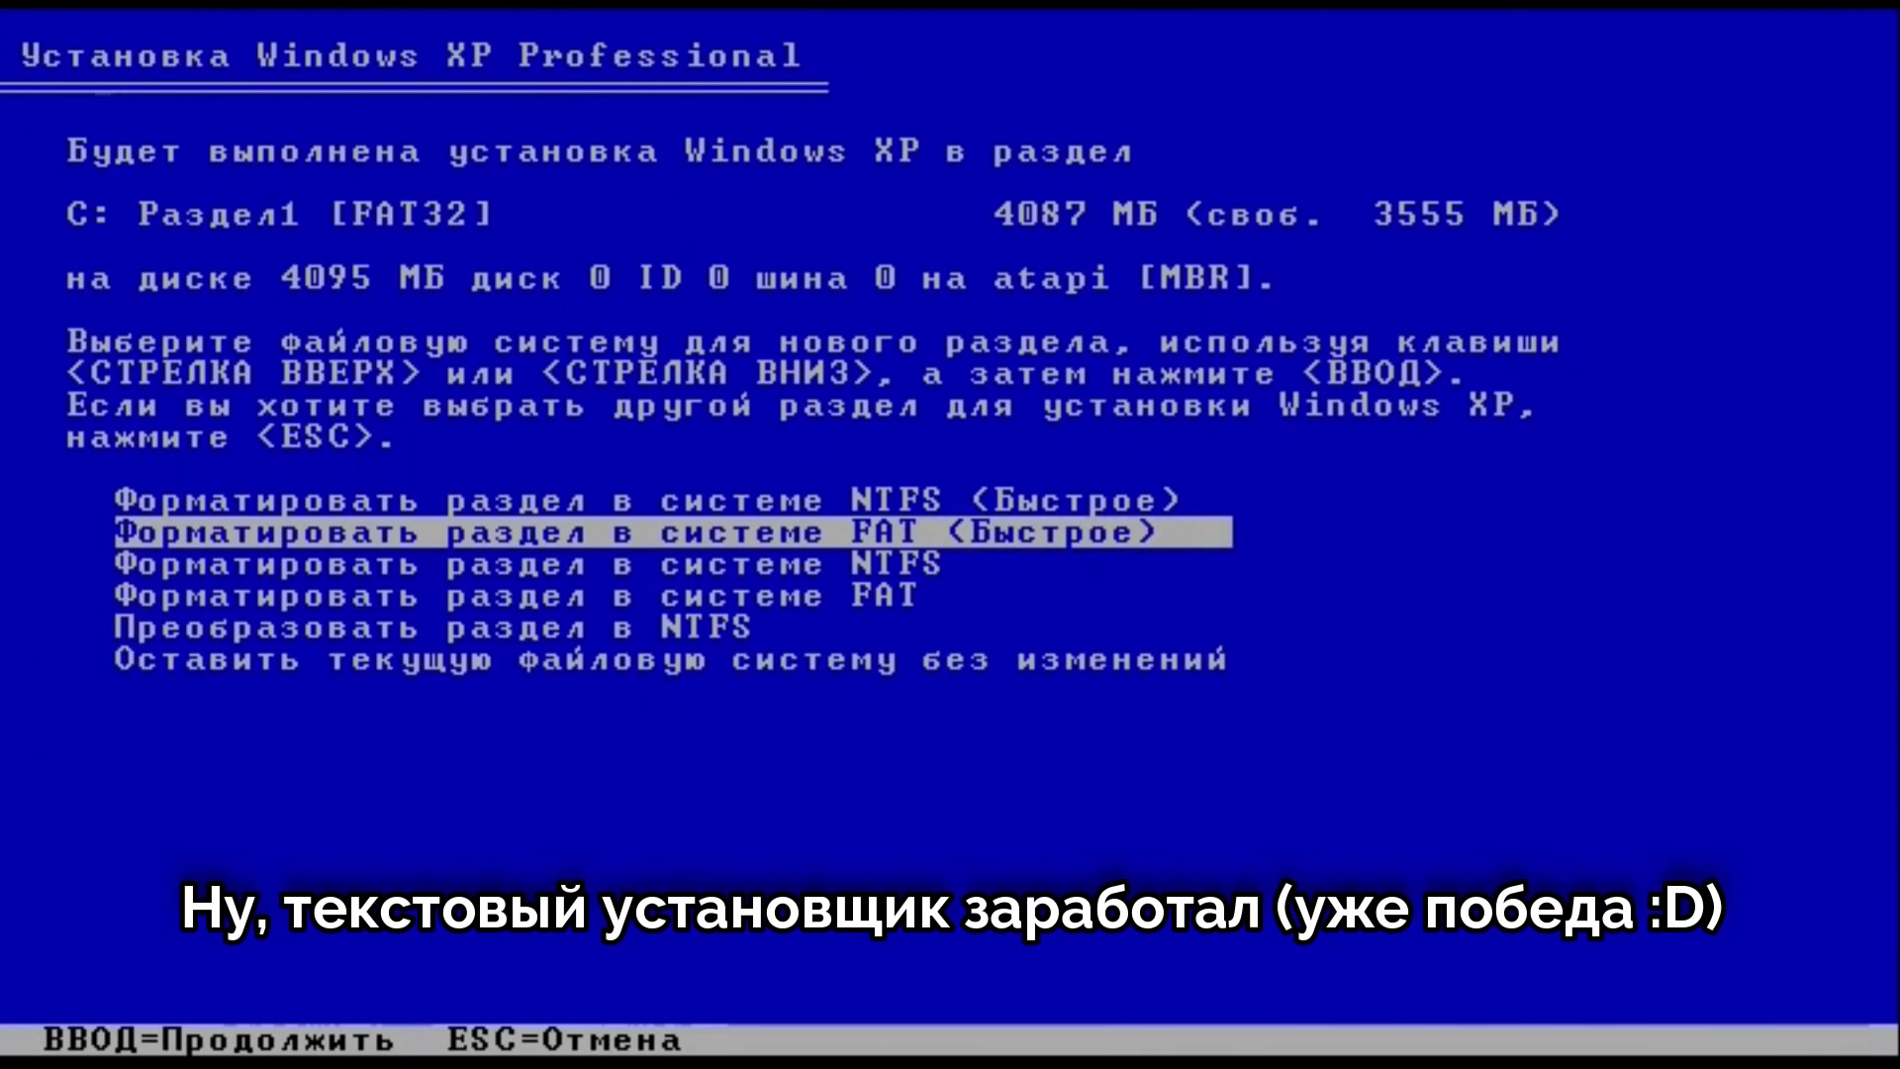
key(Return)
key(f)
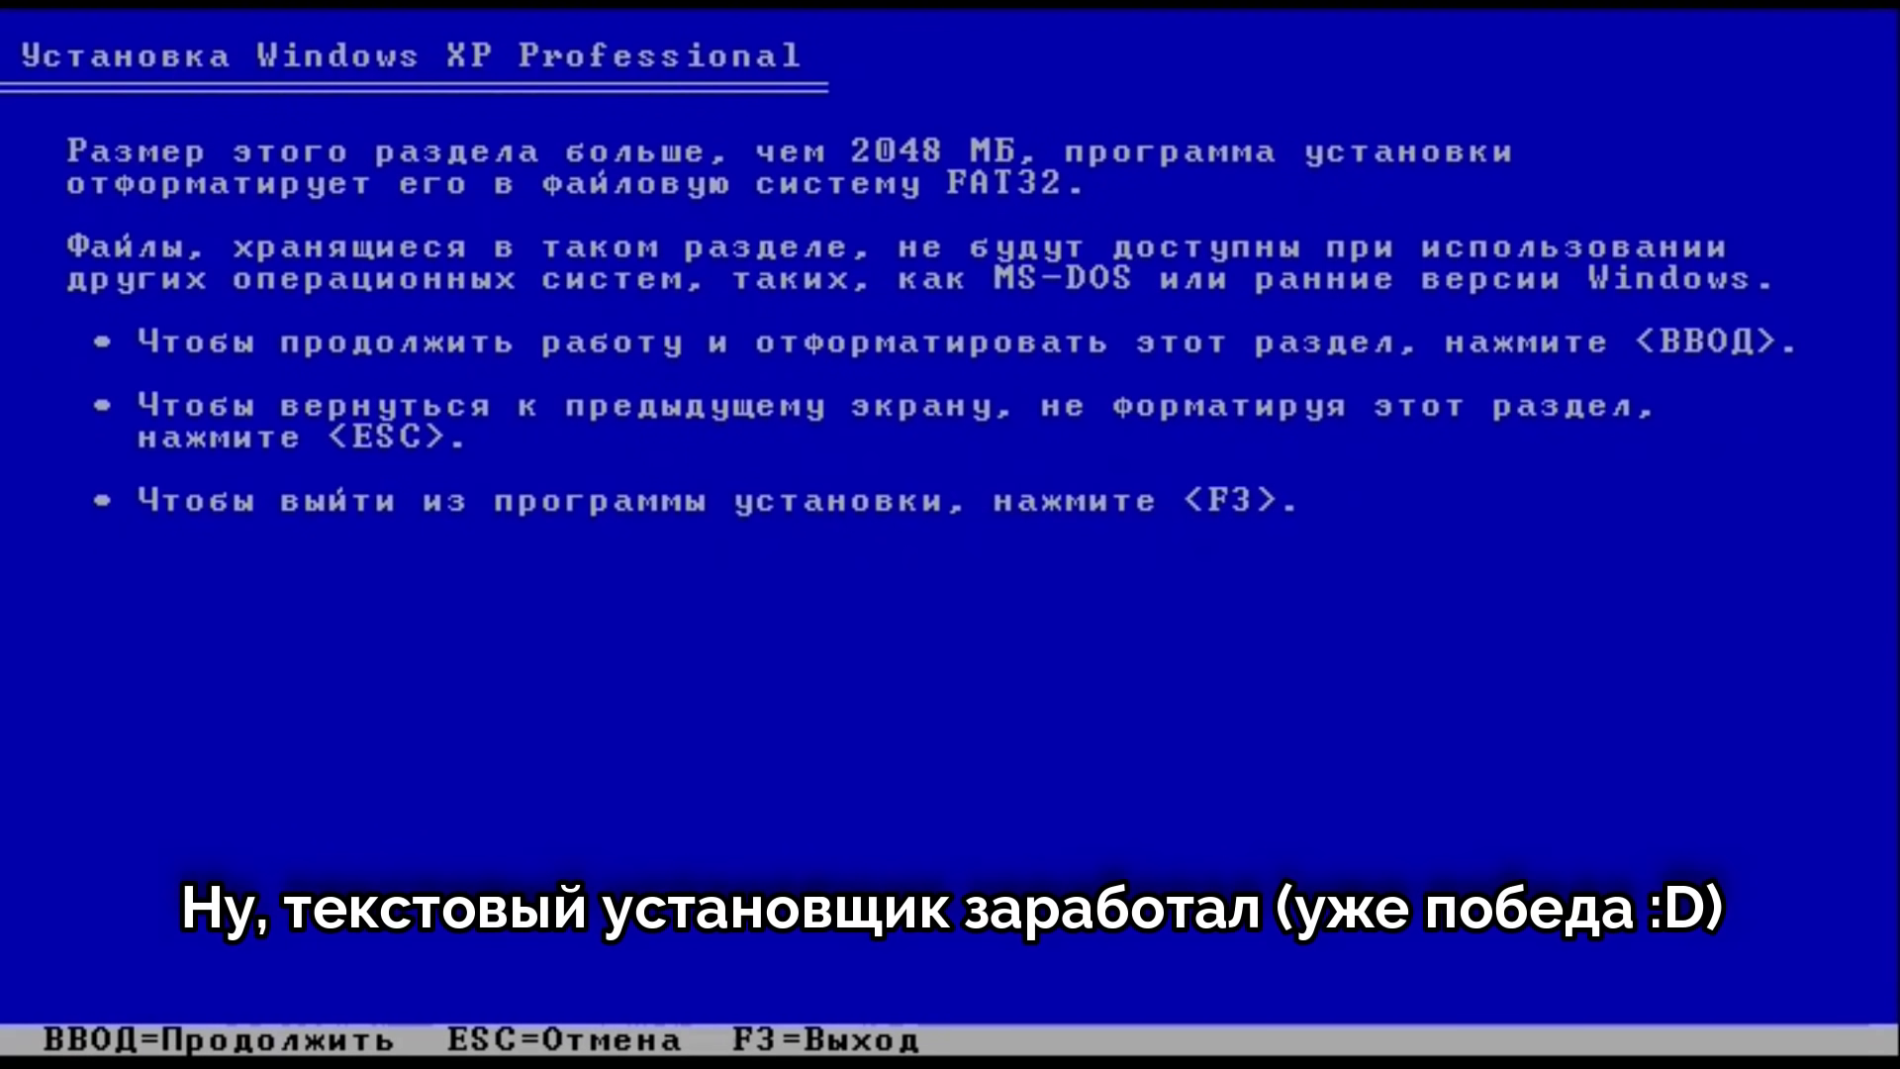
key(Return)
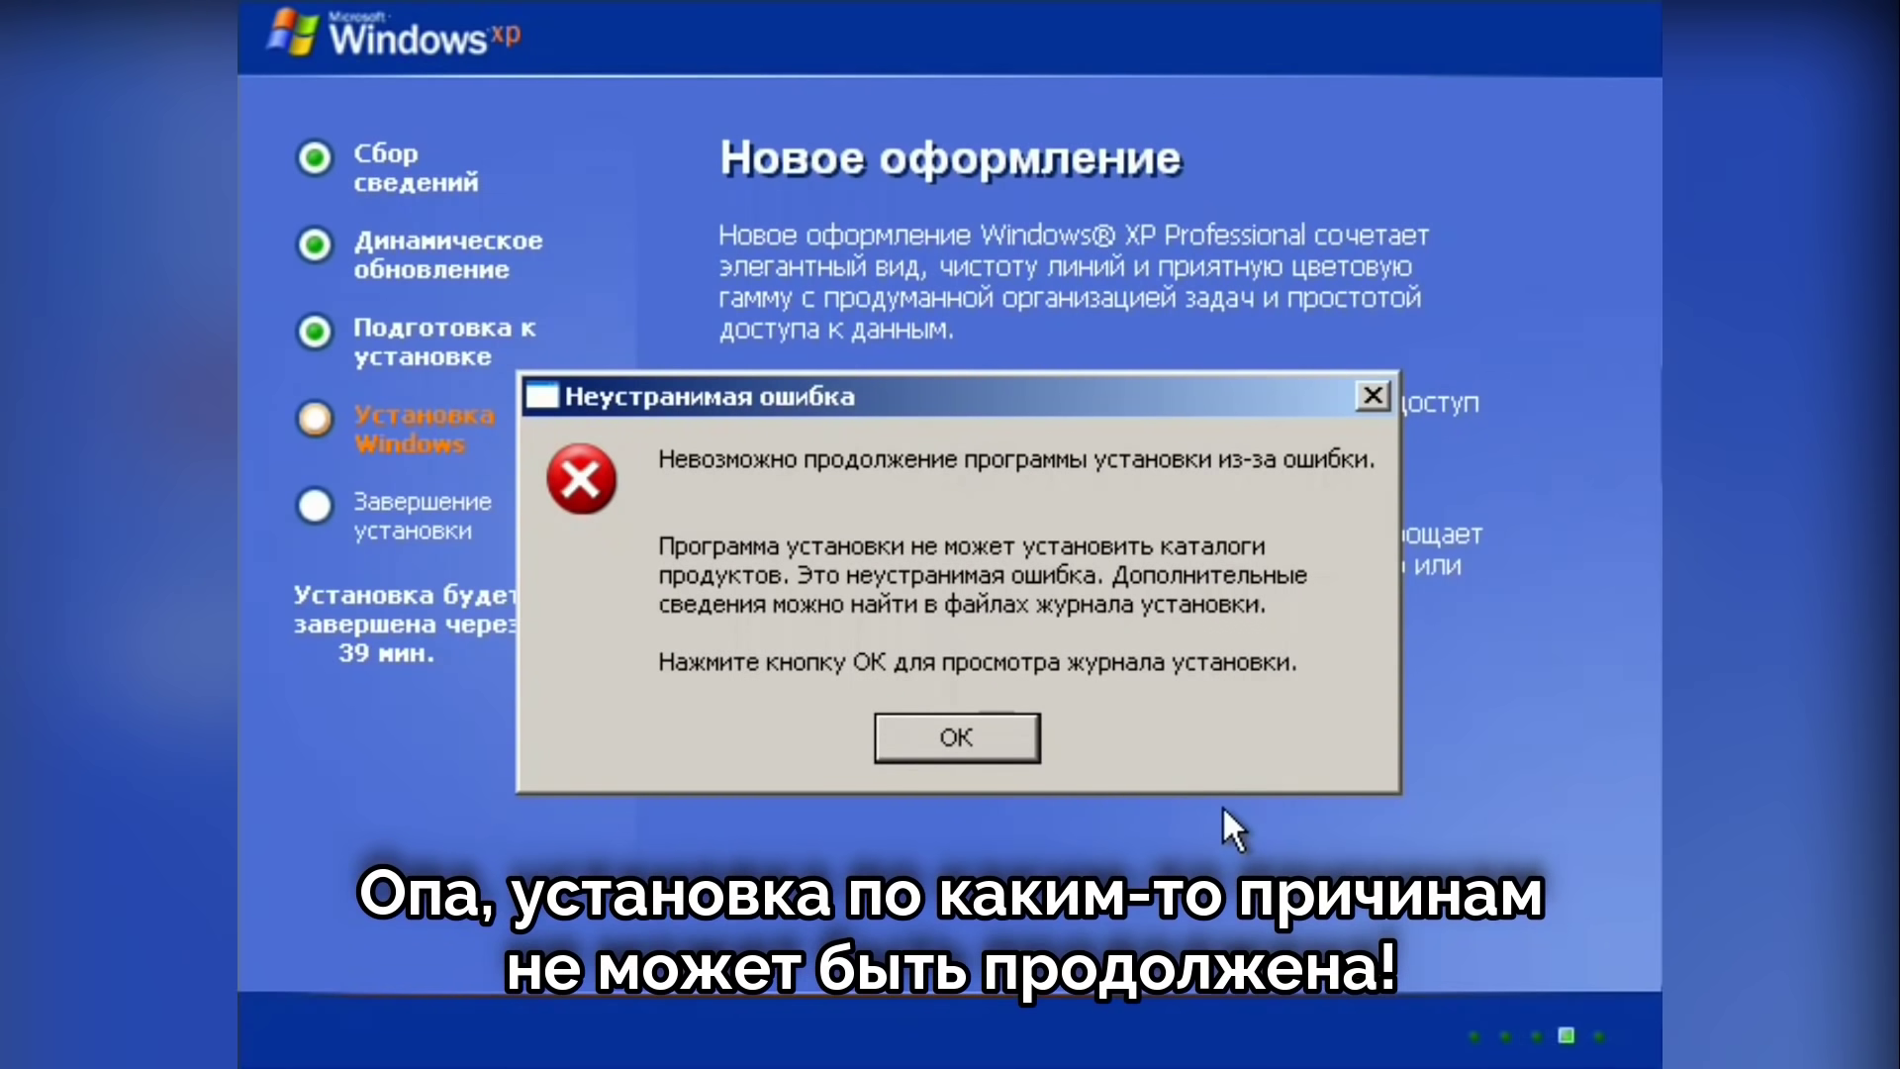
Step: Open the setup error log and highlight the line about the folder name
click(958, 739)
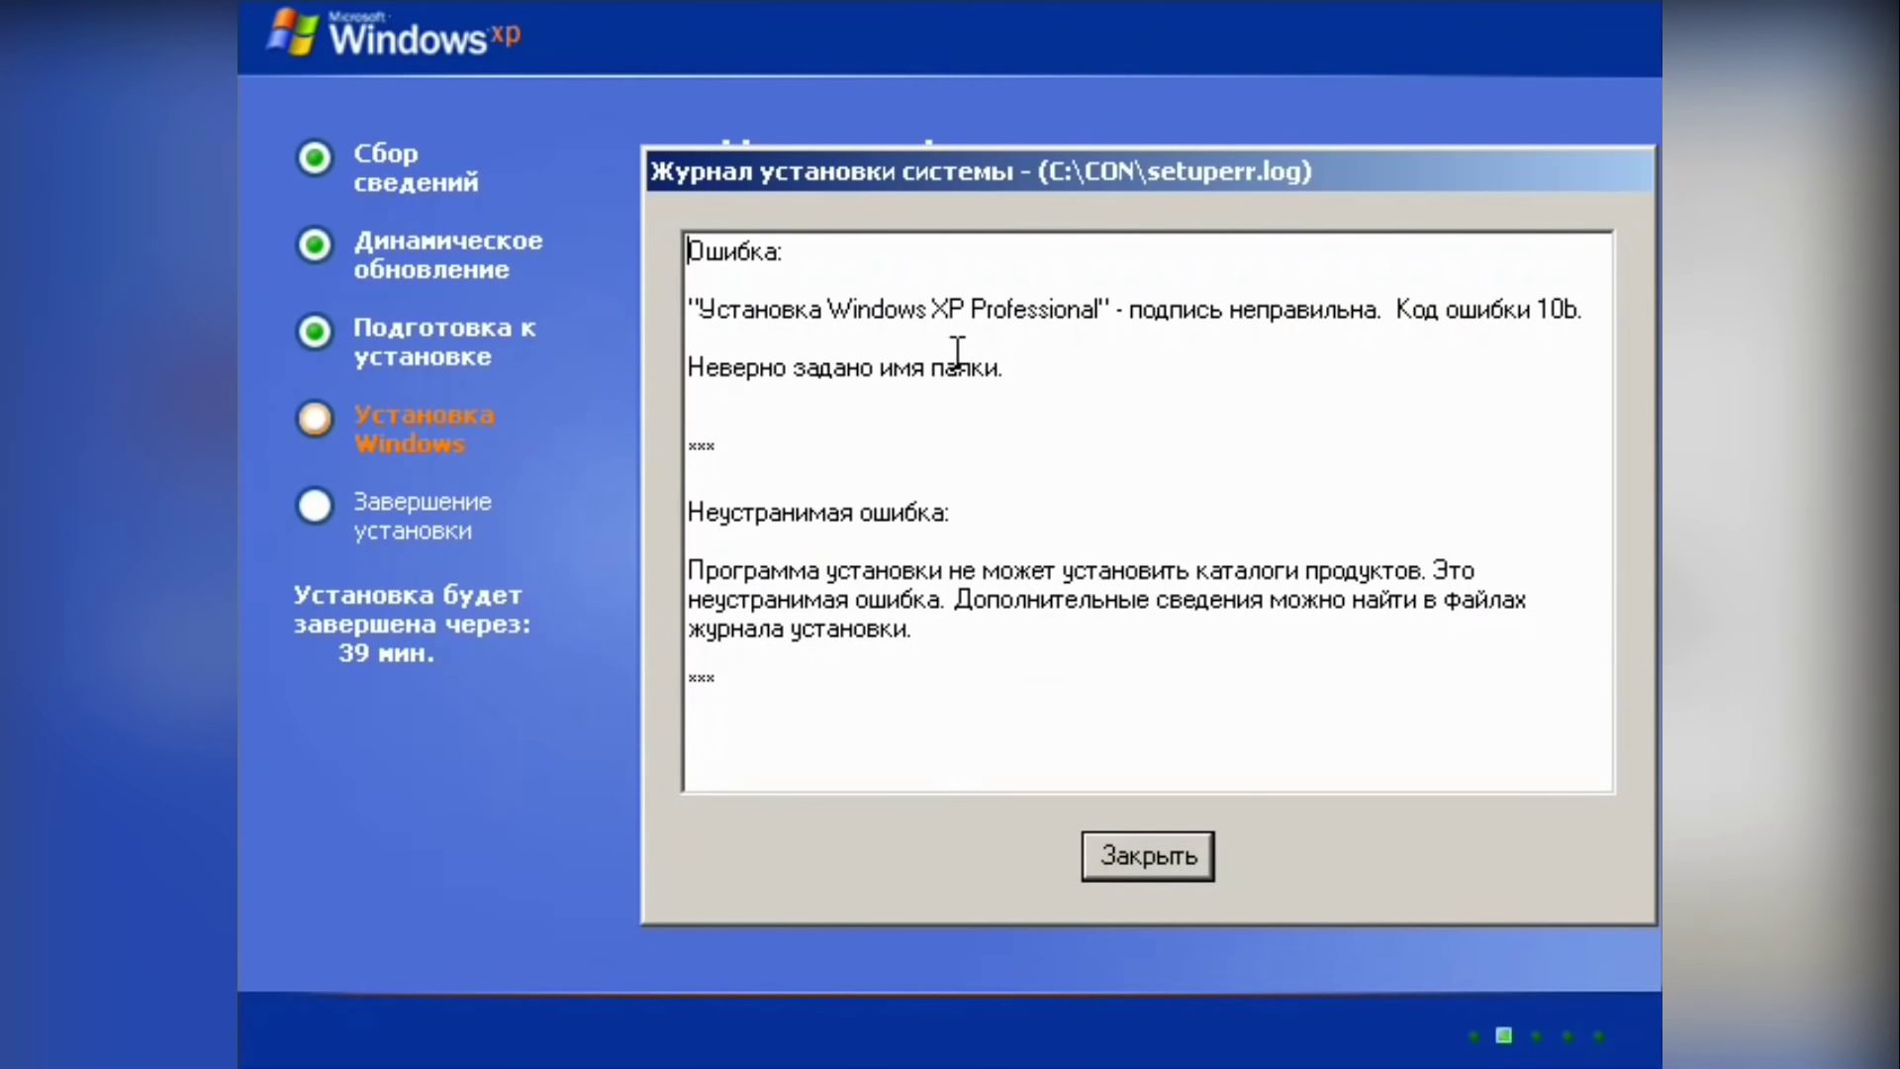
drag(1030, 367, 683, 364)
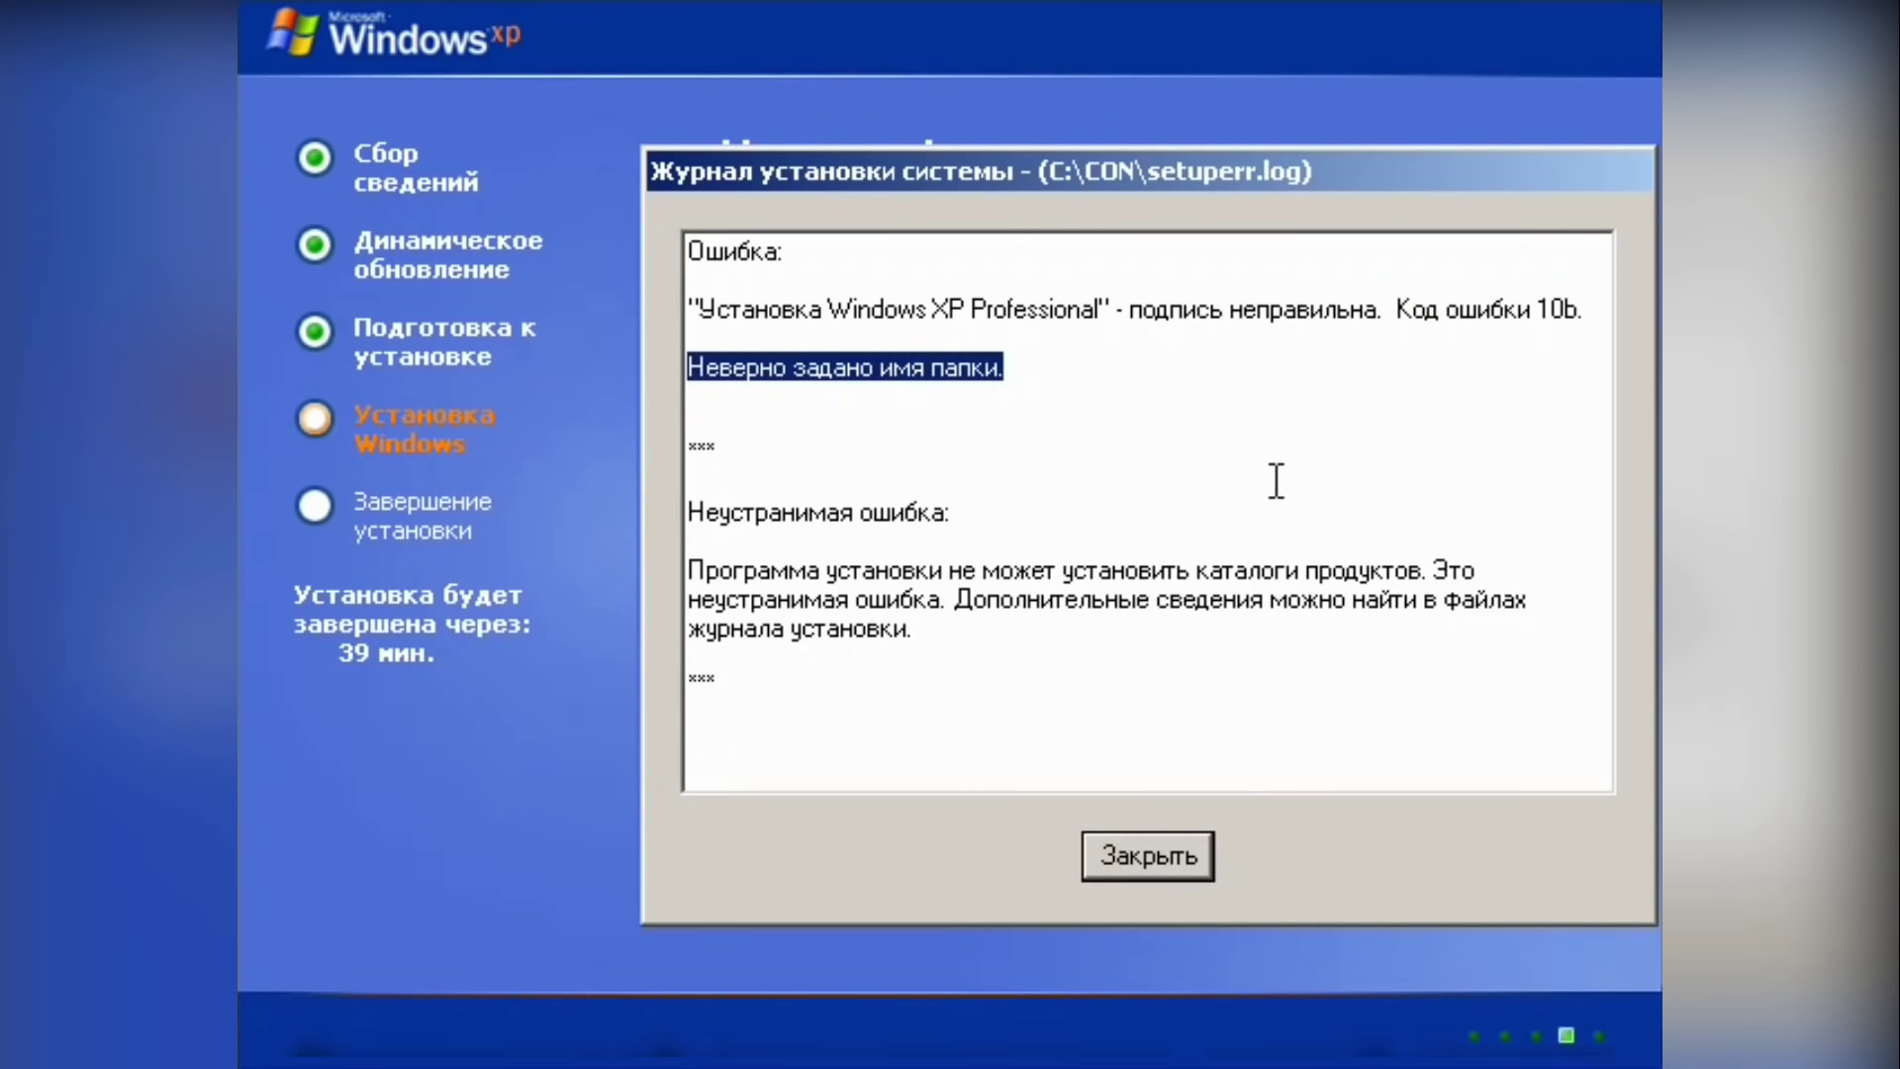
click(1352, 482)
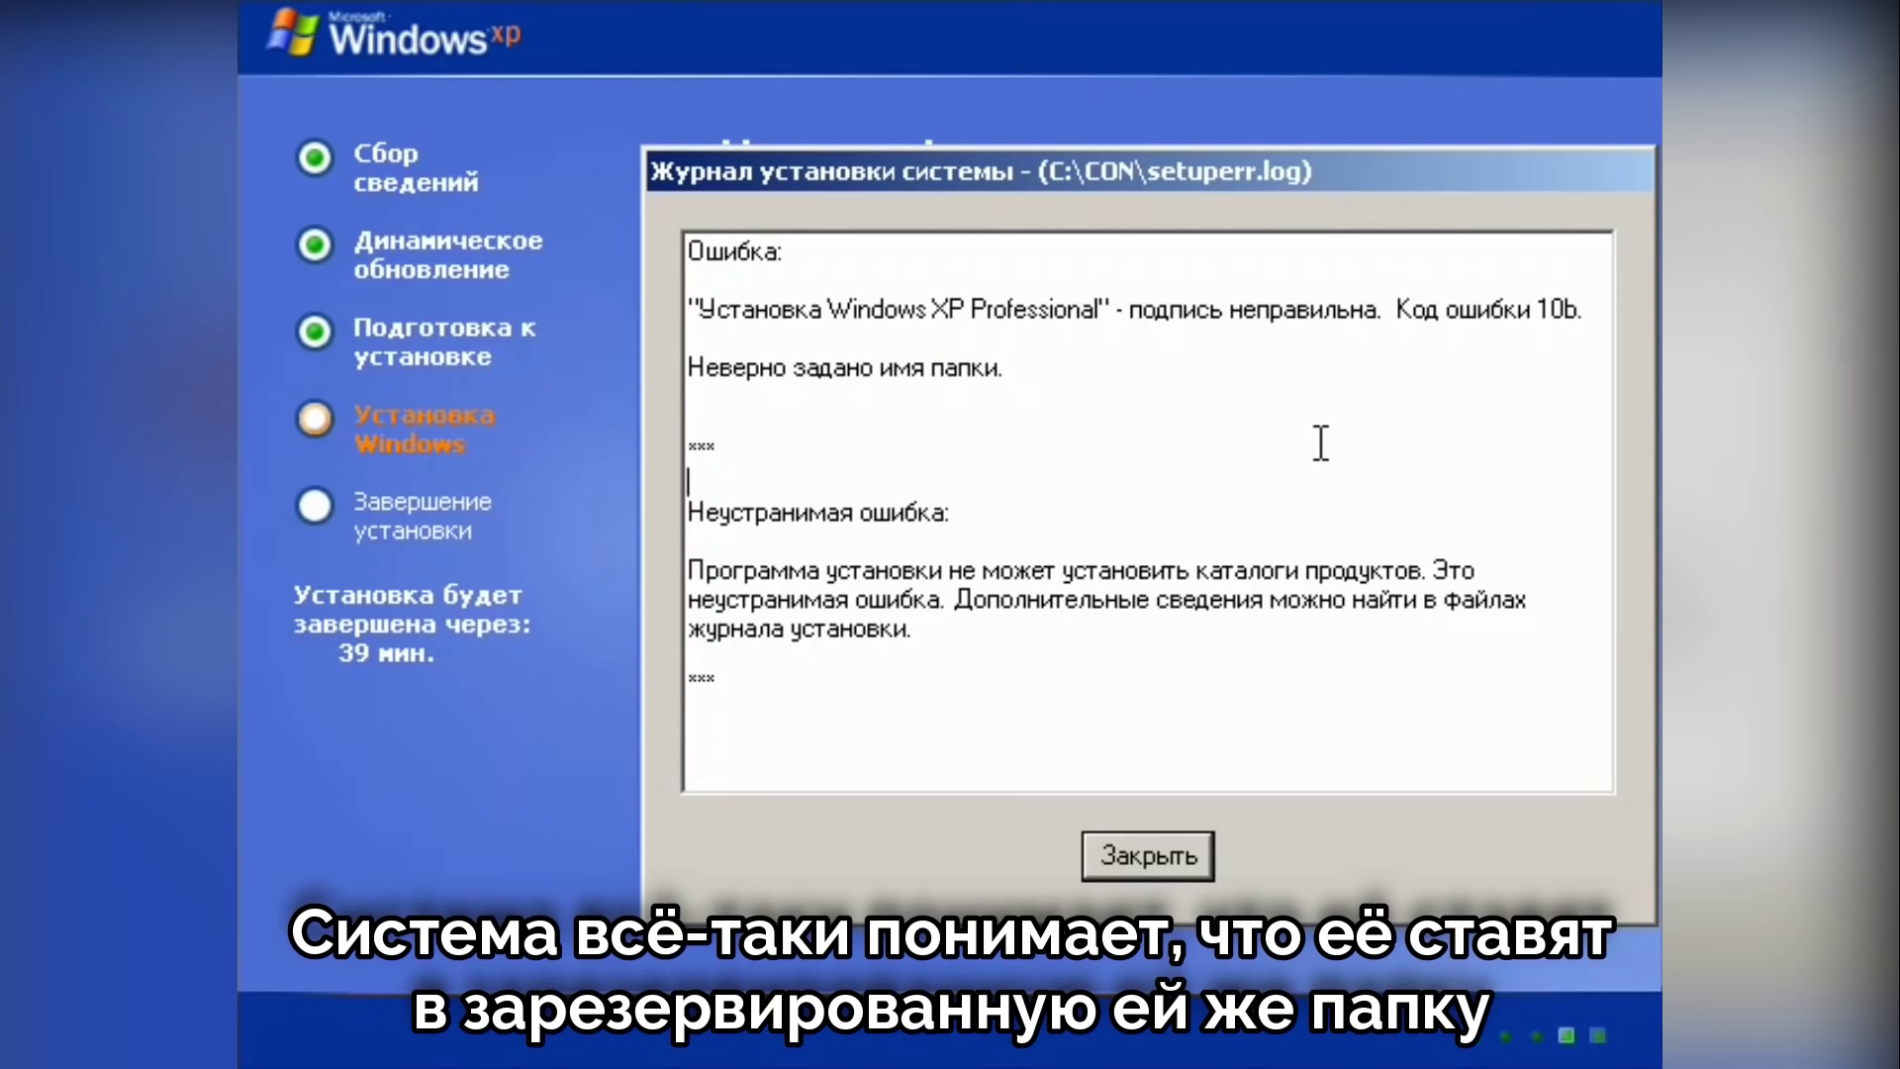
Step: Open a command prompt during setup and try to leave C:\CON\system32 using repeated cd.. commands and c:
key(shift+F10)
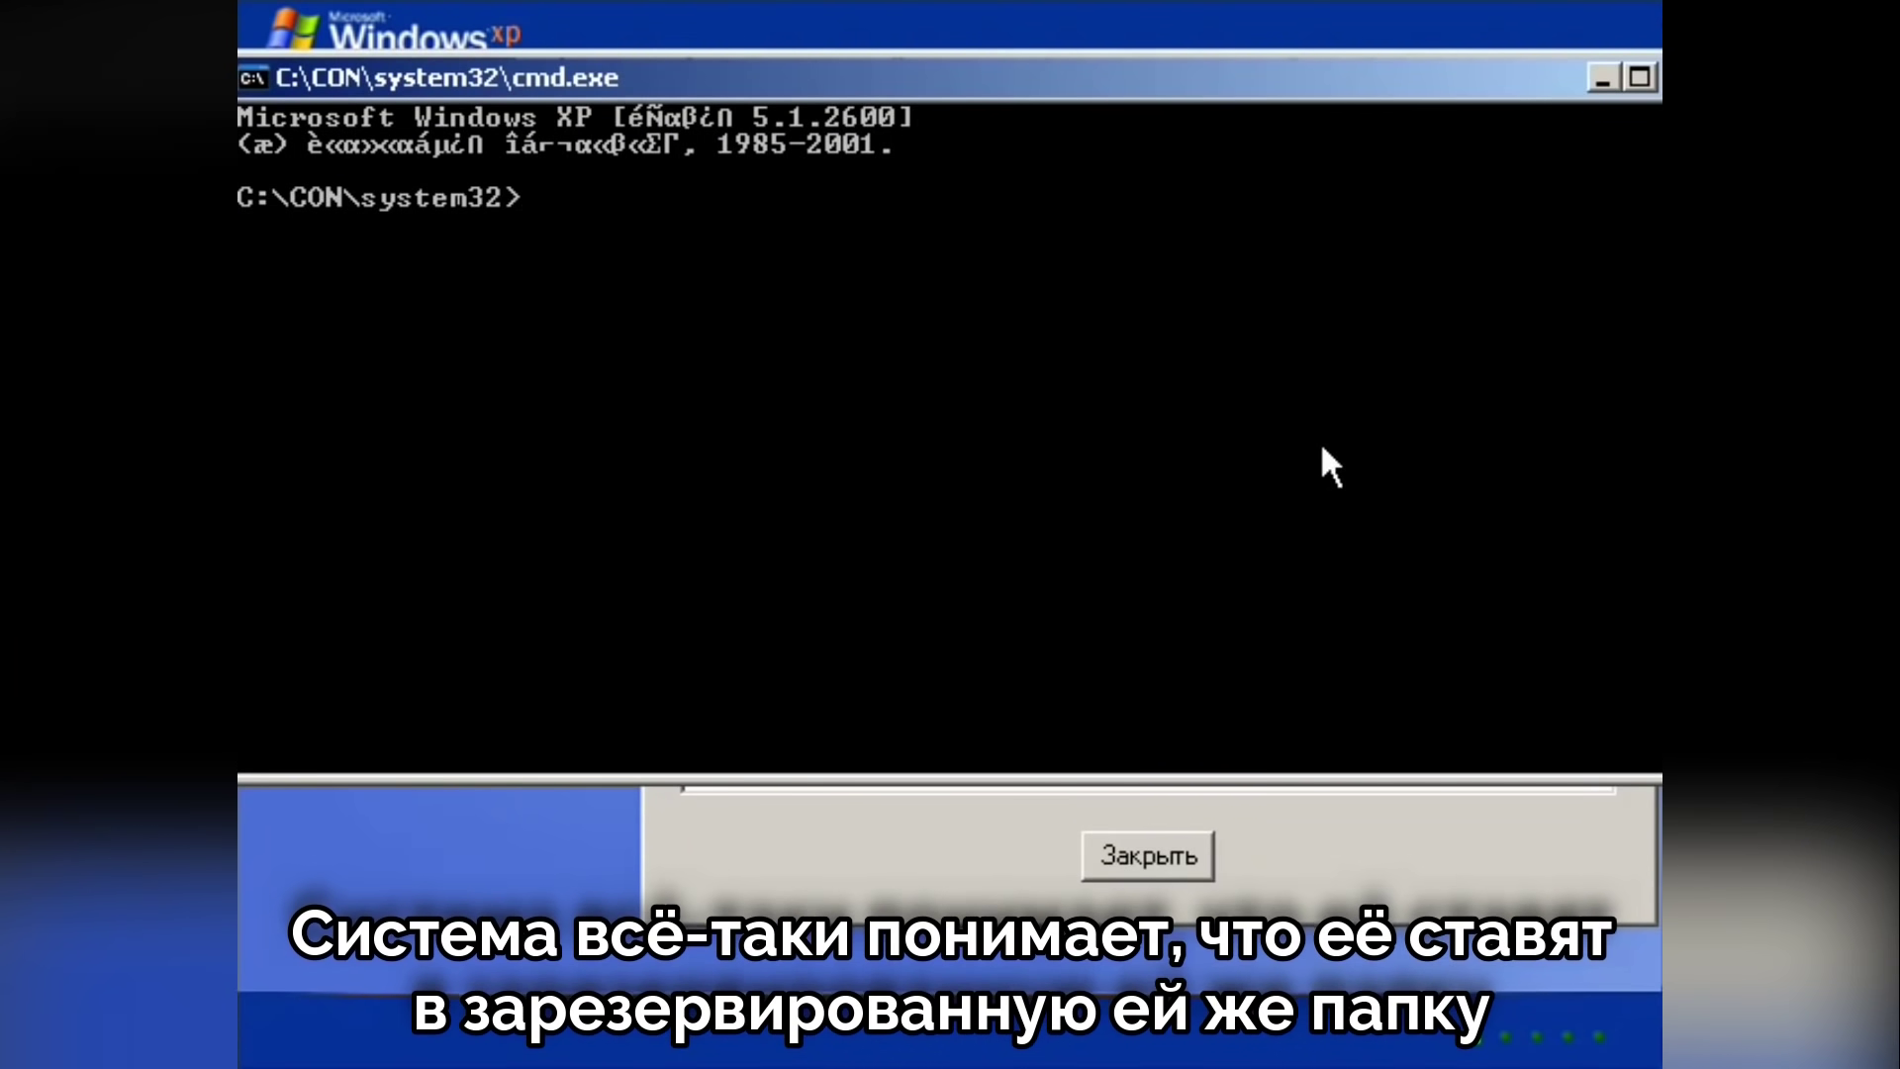
text(cd..)
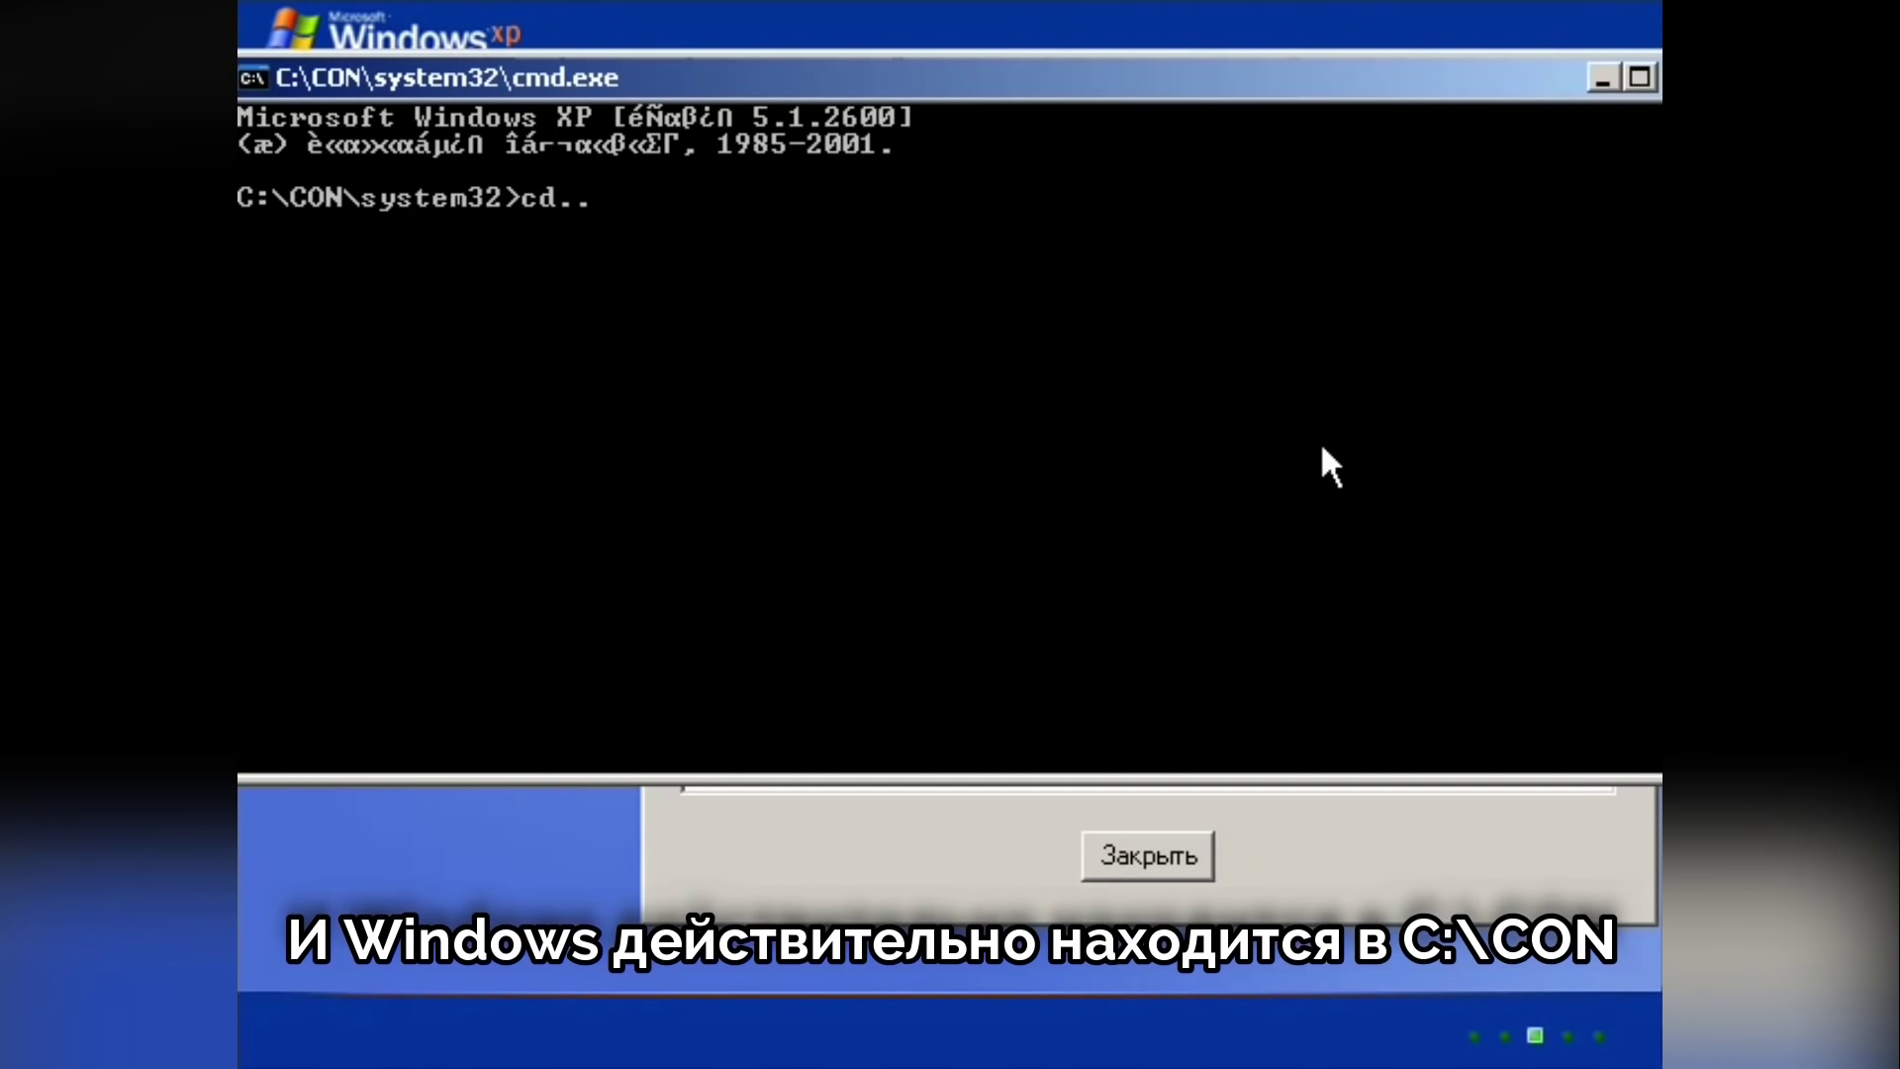
key(Return)
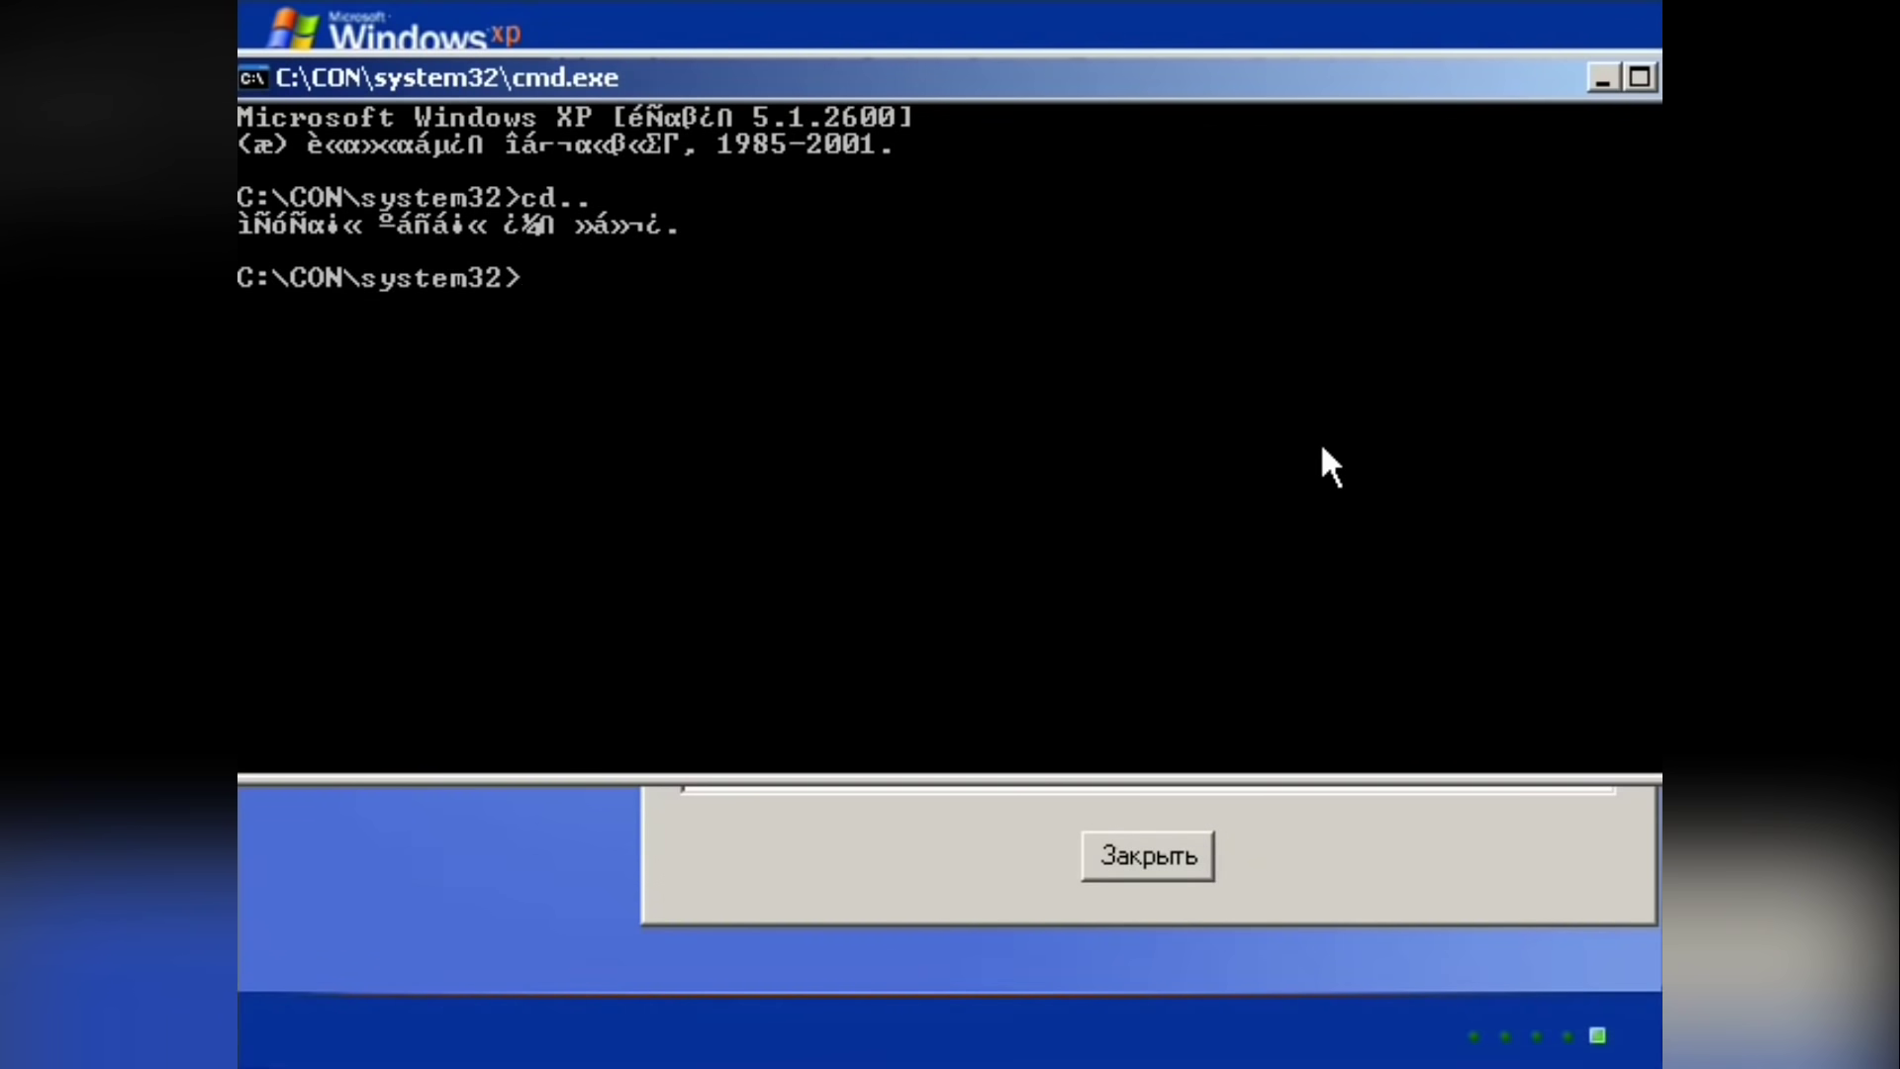
text(cd..)
key(Return)
text(cd..)
key(Return)
text(cd..)
key(Return)
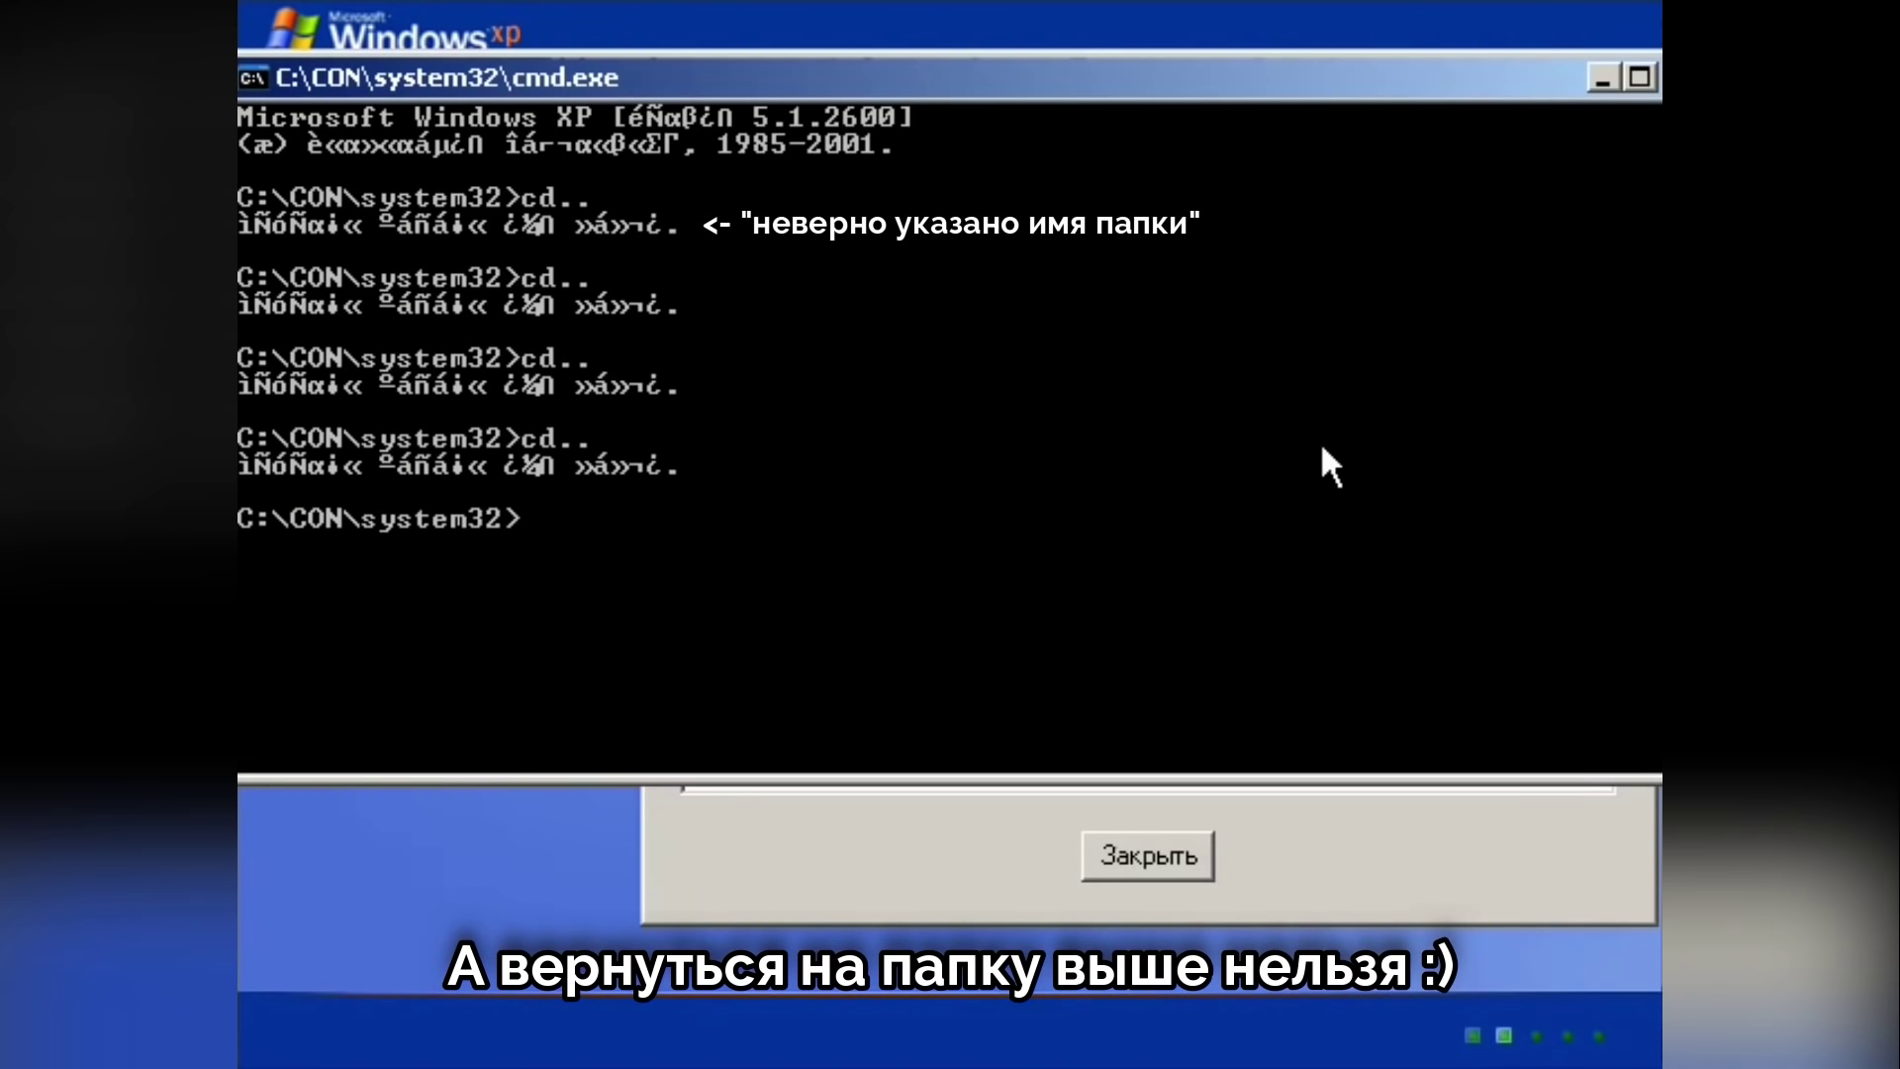
text(c:)
key(Return)
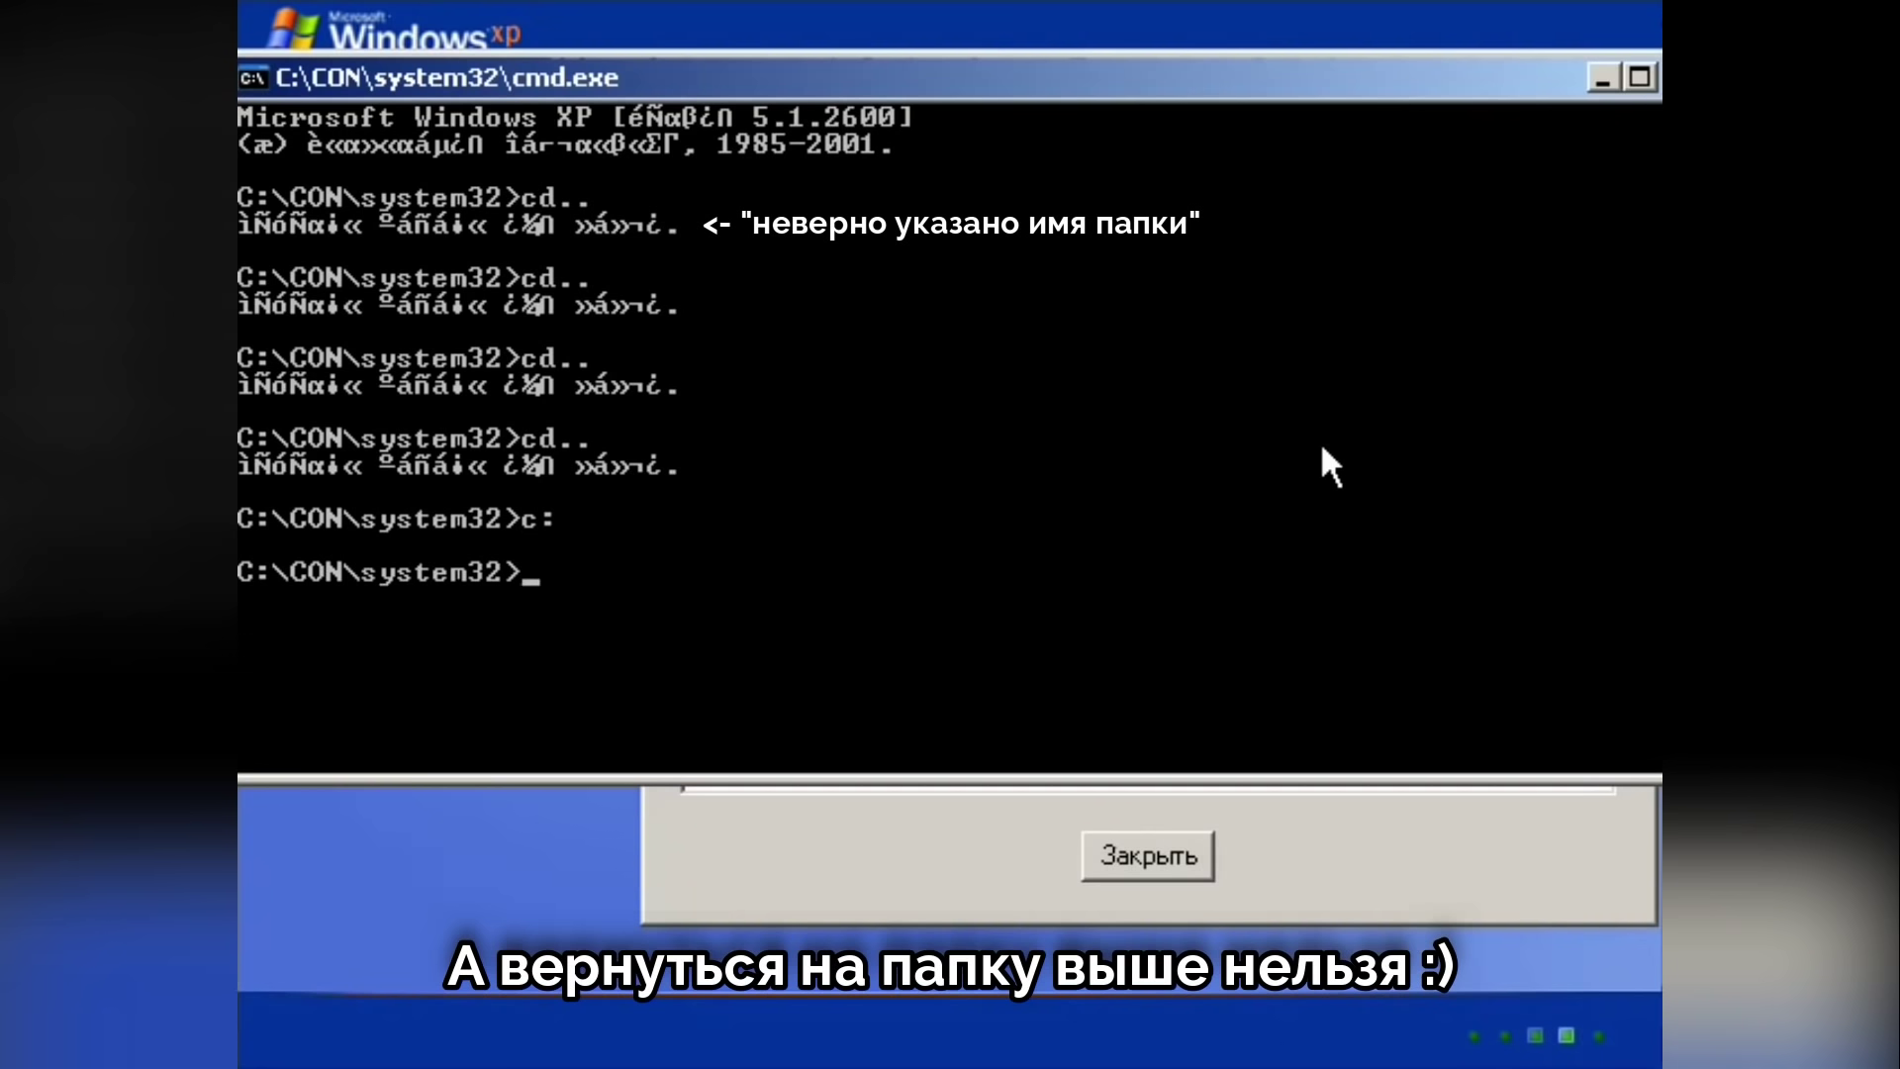
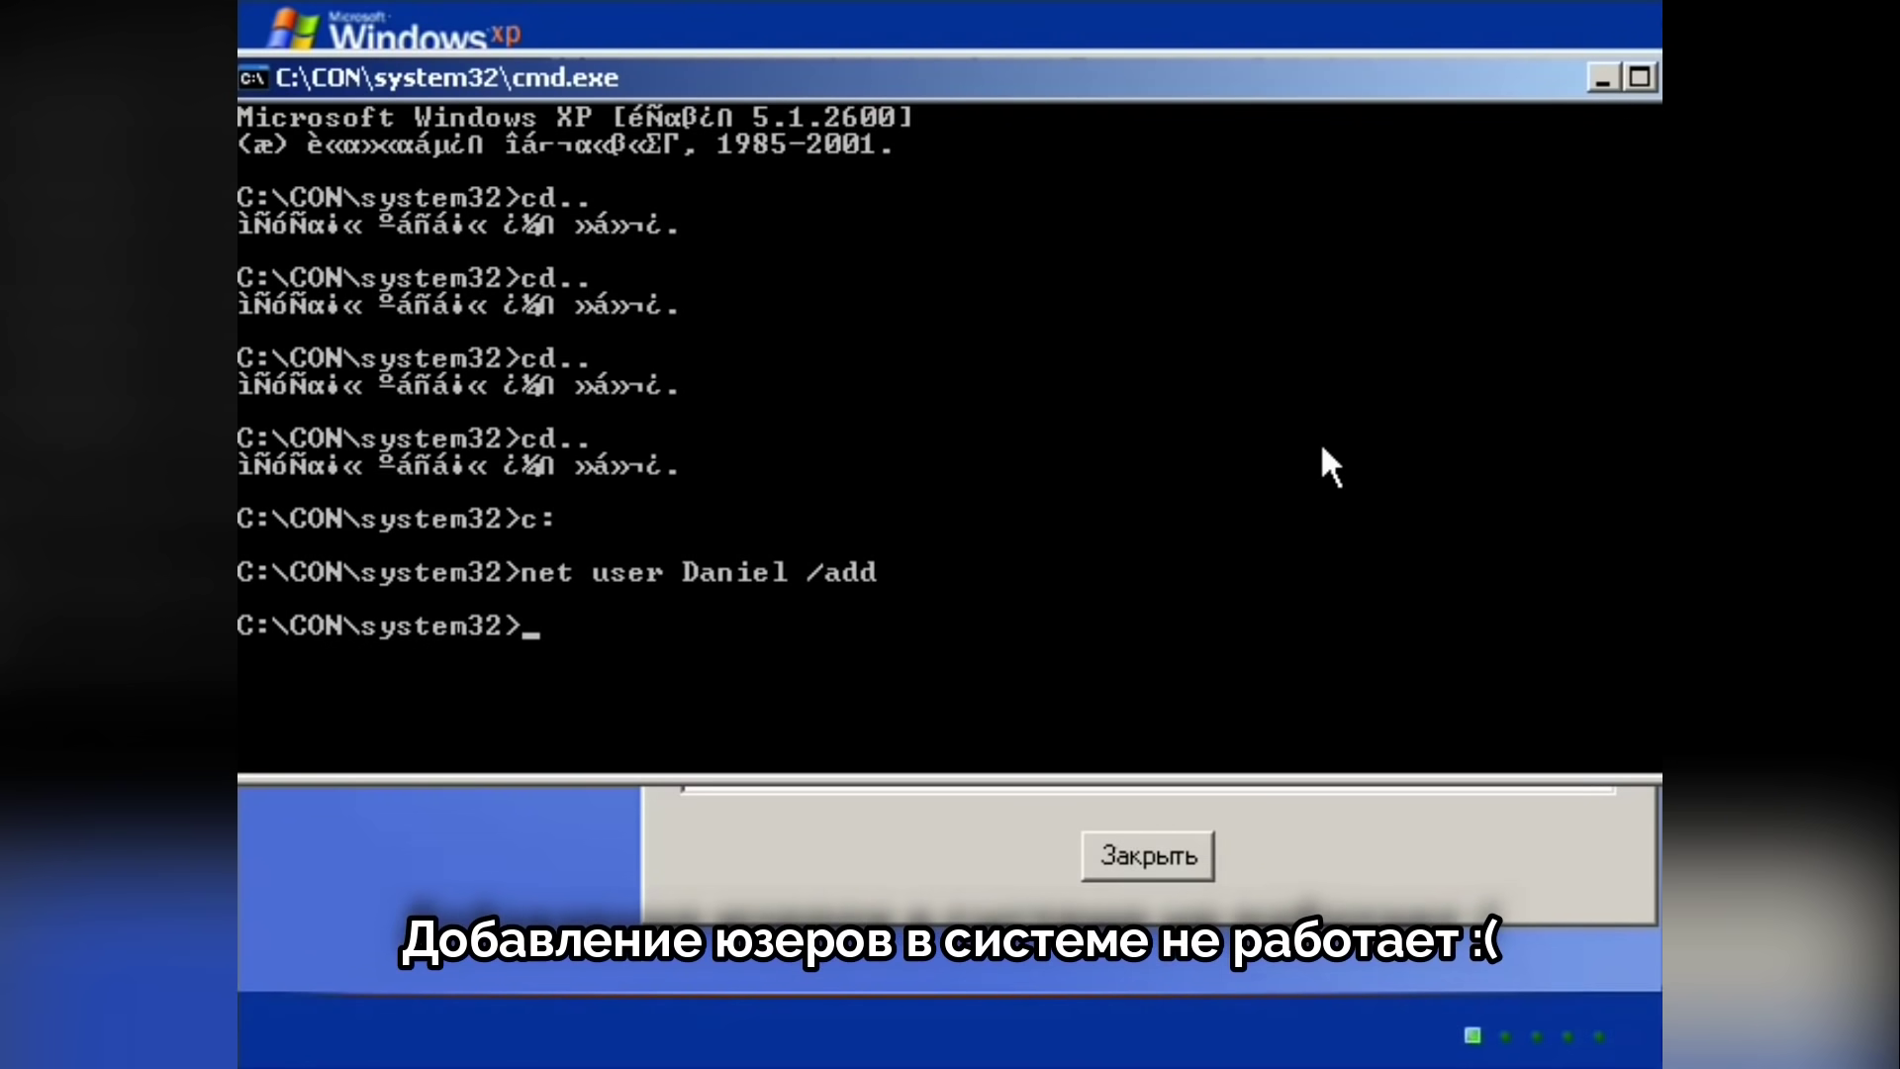
Step: Launch the Registry Editor (regedit) from the command prompt and expand the HKEY_LOCAL_MACHINE hive
text(regedit)
key(Return)
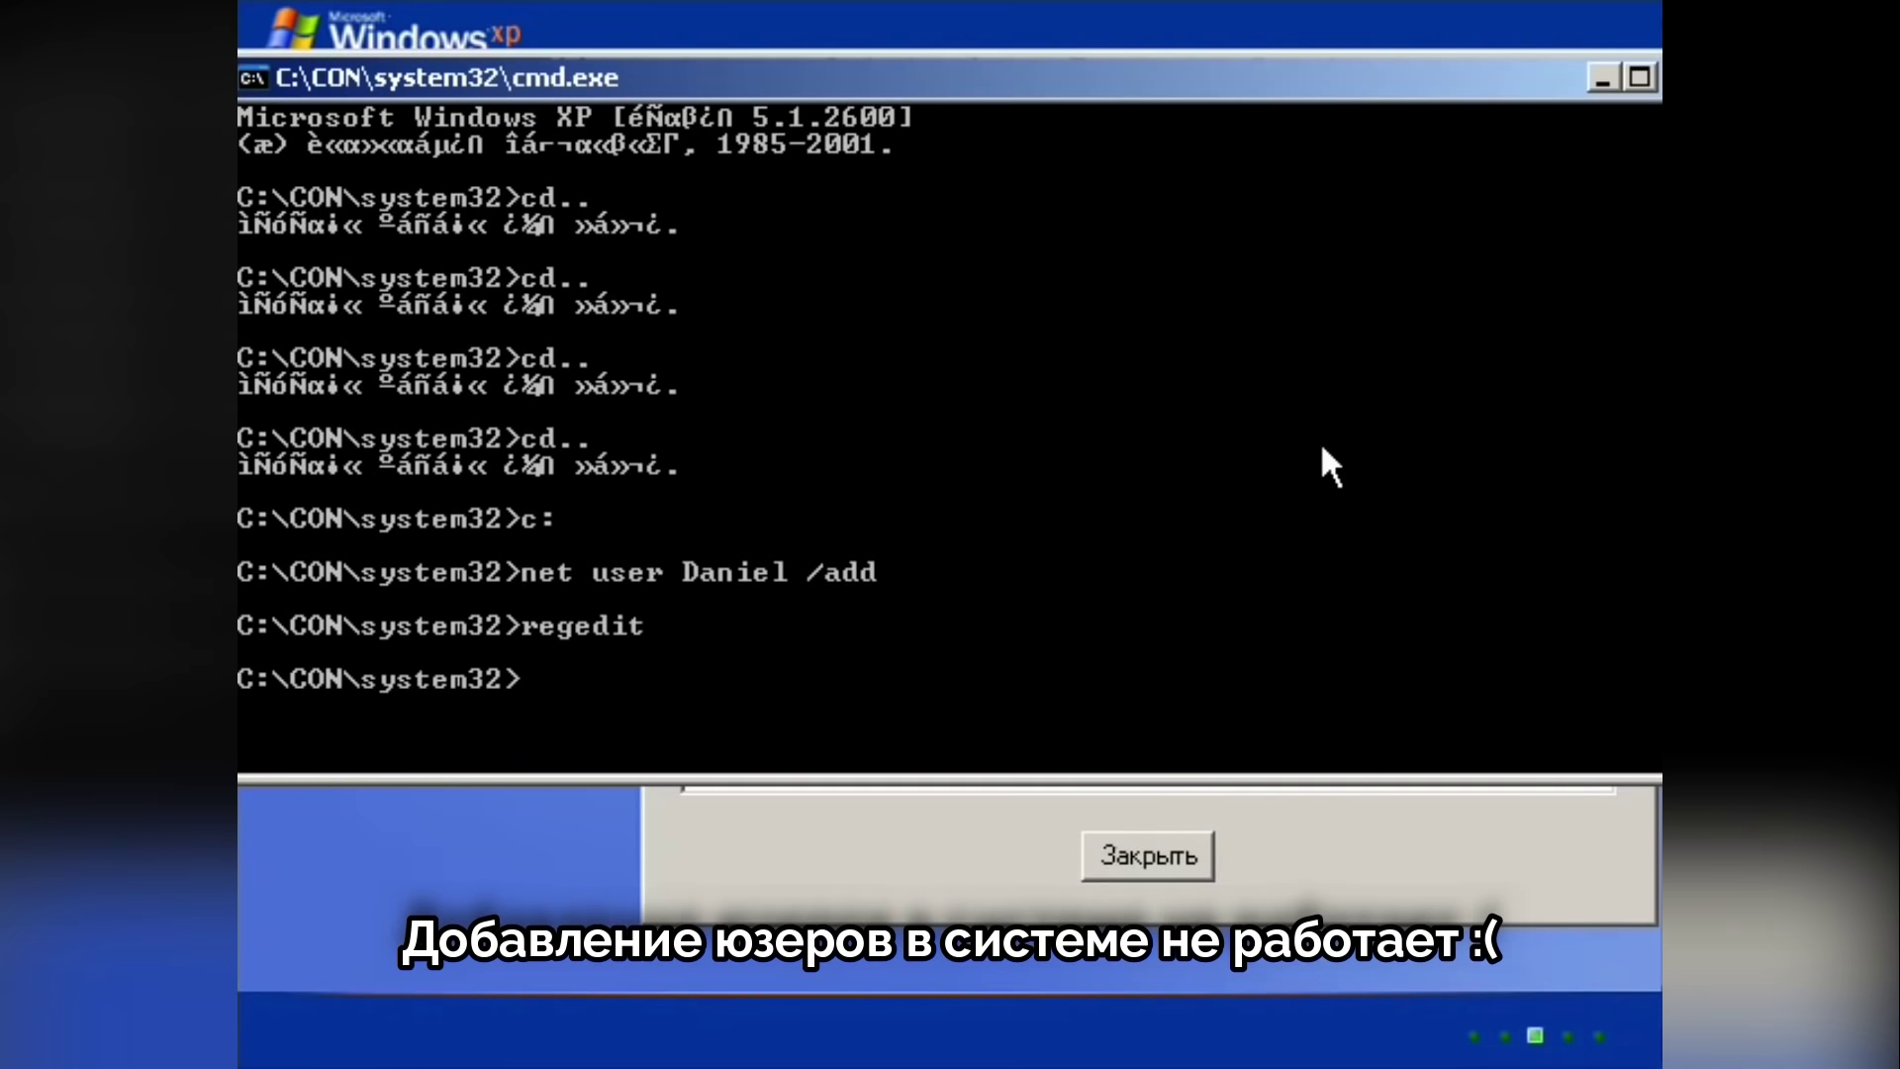
key(Down)
key(Down)
key(Down)
key(Right)
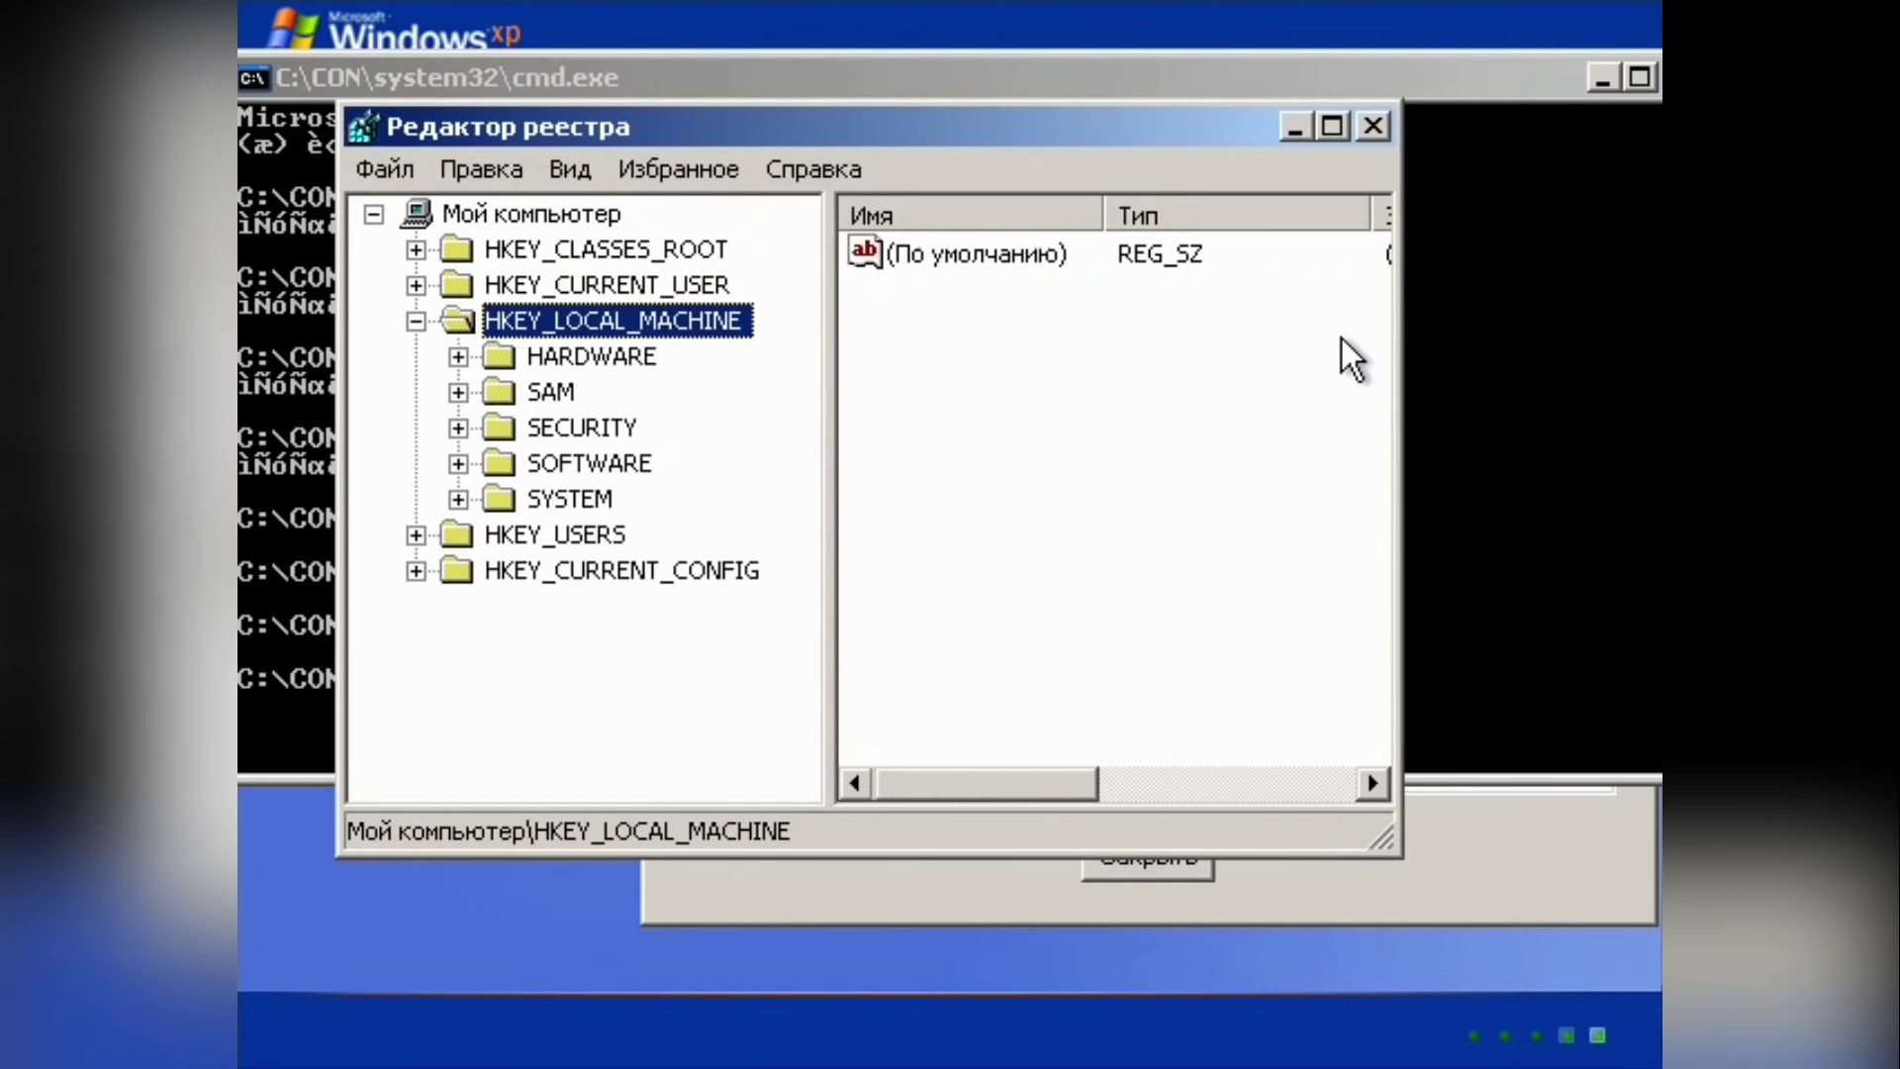
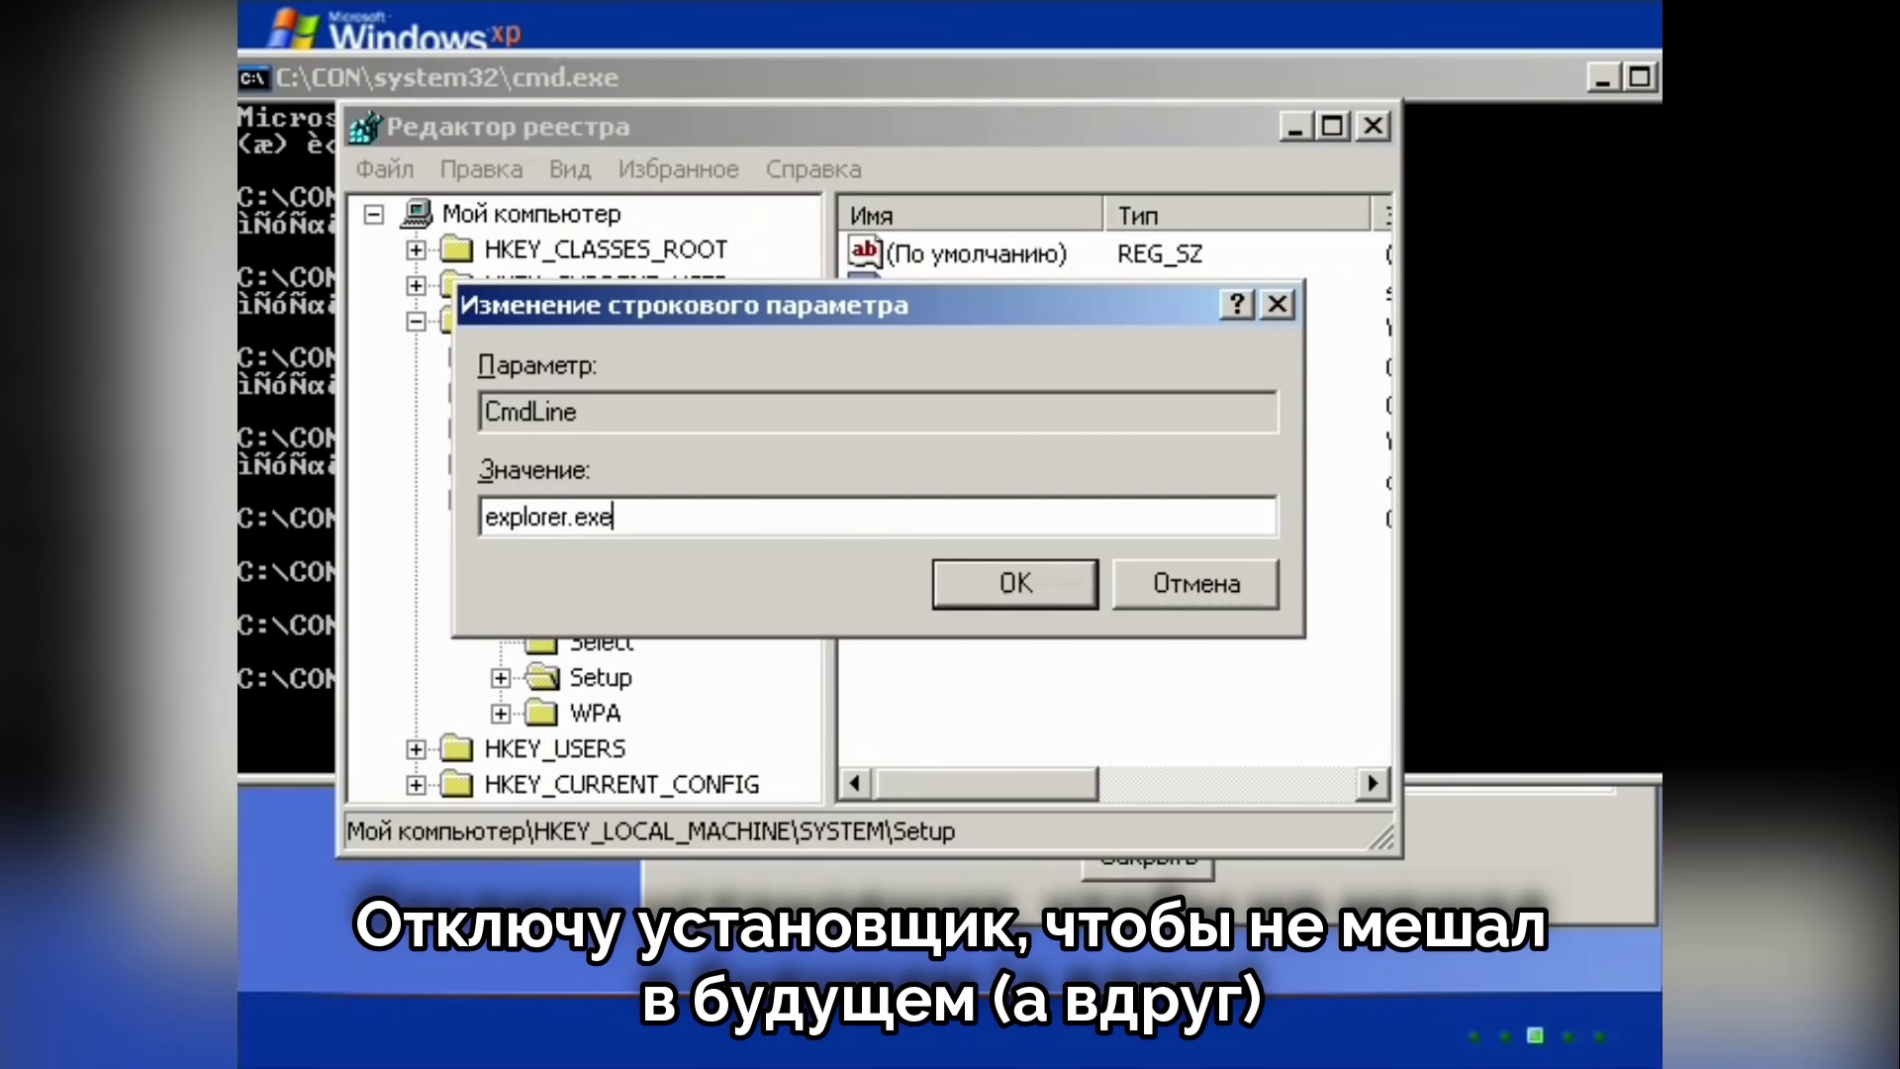
Step: Save explorer.exe as the CmdLine value and set RestartSetup to 0 in the HKEY_LOCAL_MACHINE\SYSTEM\Setup key
key(Return)
key(Down)
key(Down)
key(Return)
text(0)
key(Return)
key(Down)
key(Down)
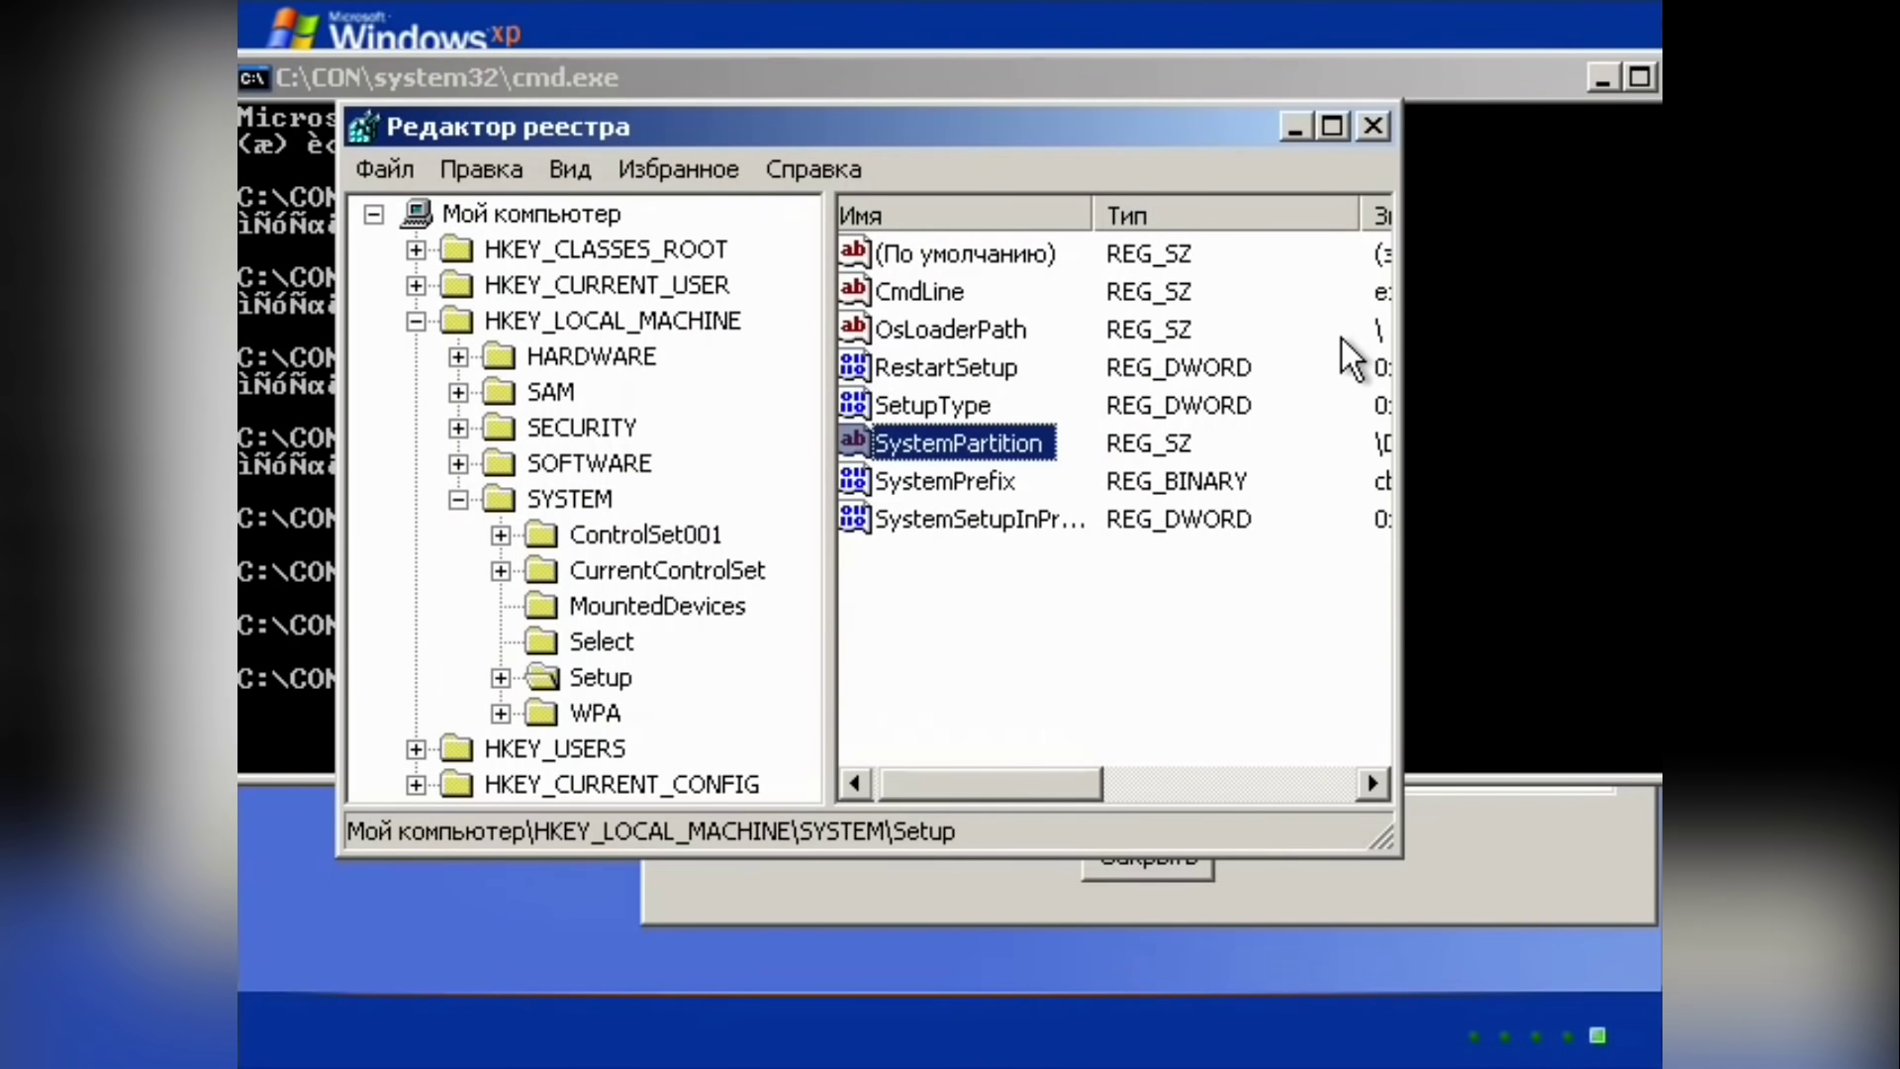
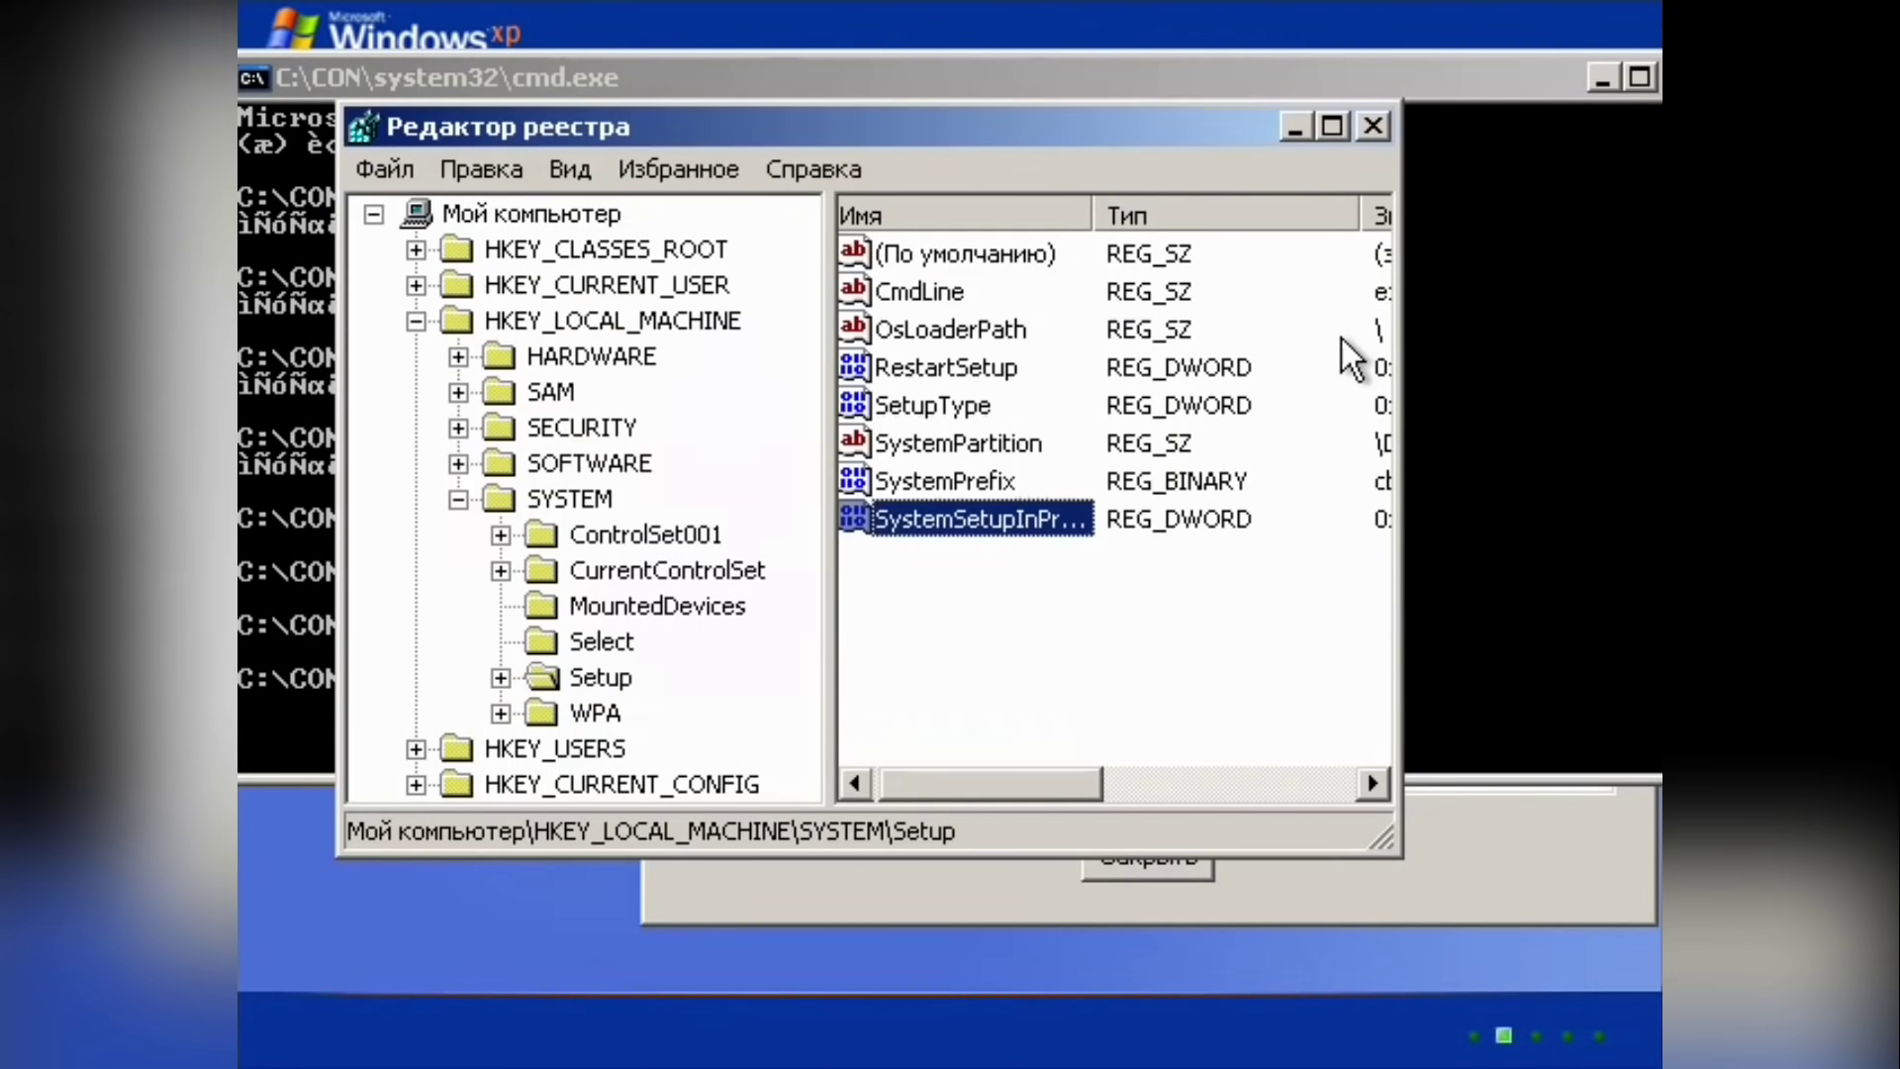
Step: View the Registry Editor's version and licensing information, and close the window showing it
click(832, 171)
click(894, 267)
click(1049, 206)
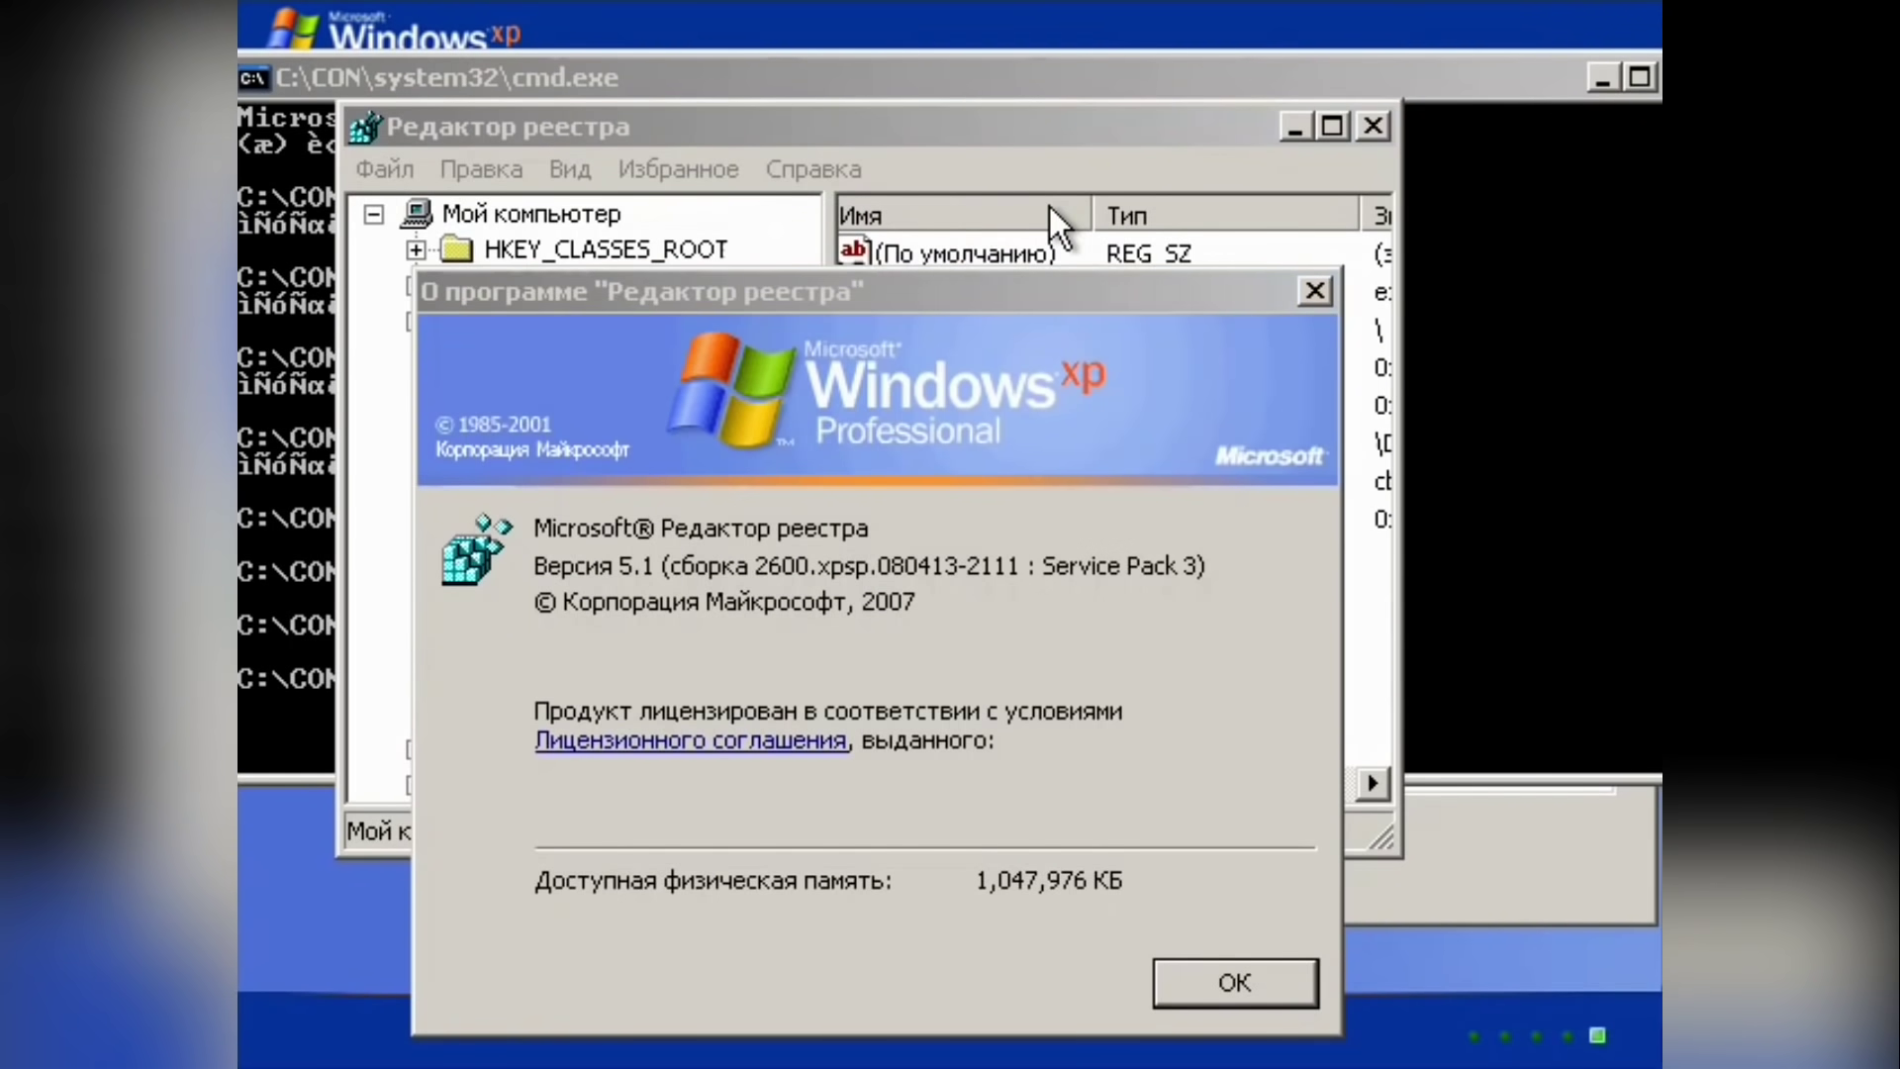
click(1170, 241)
click(1321, 293)
click(1316, 292)
Step: Open the Registry Editor's help topics
click(814, 169)
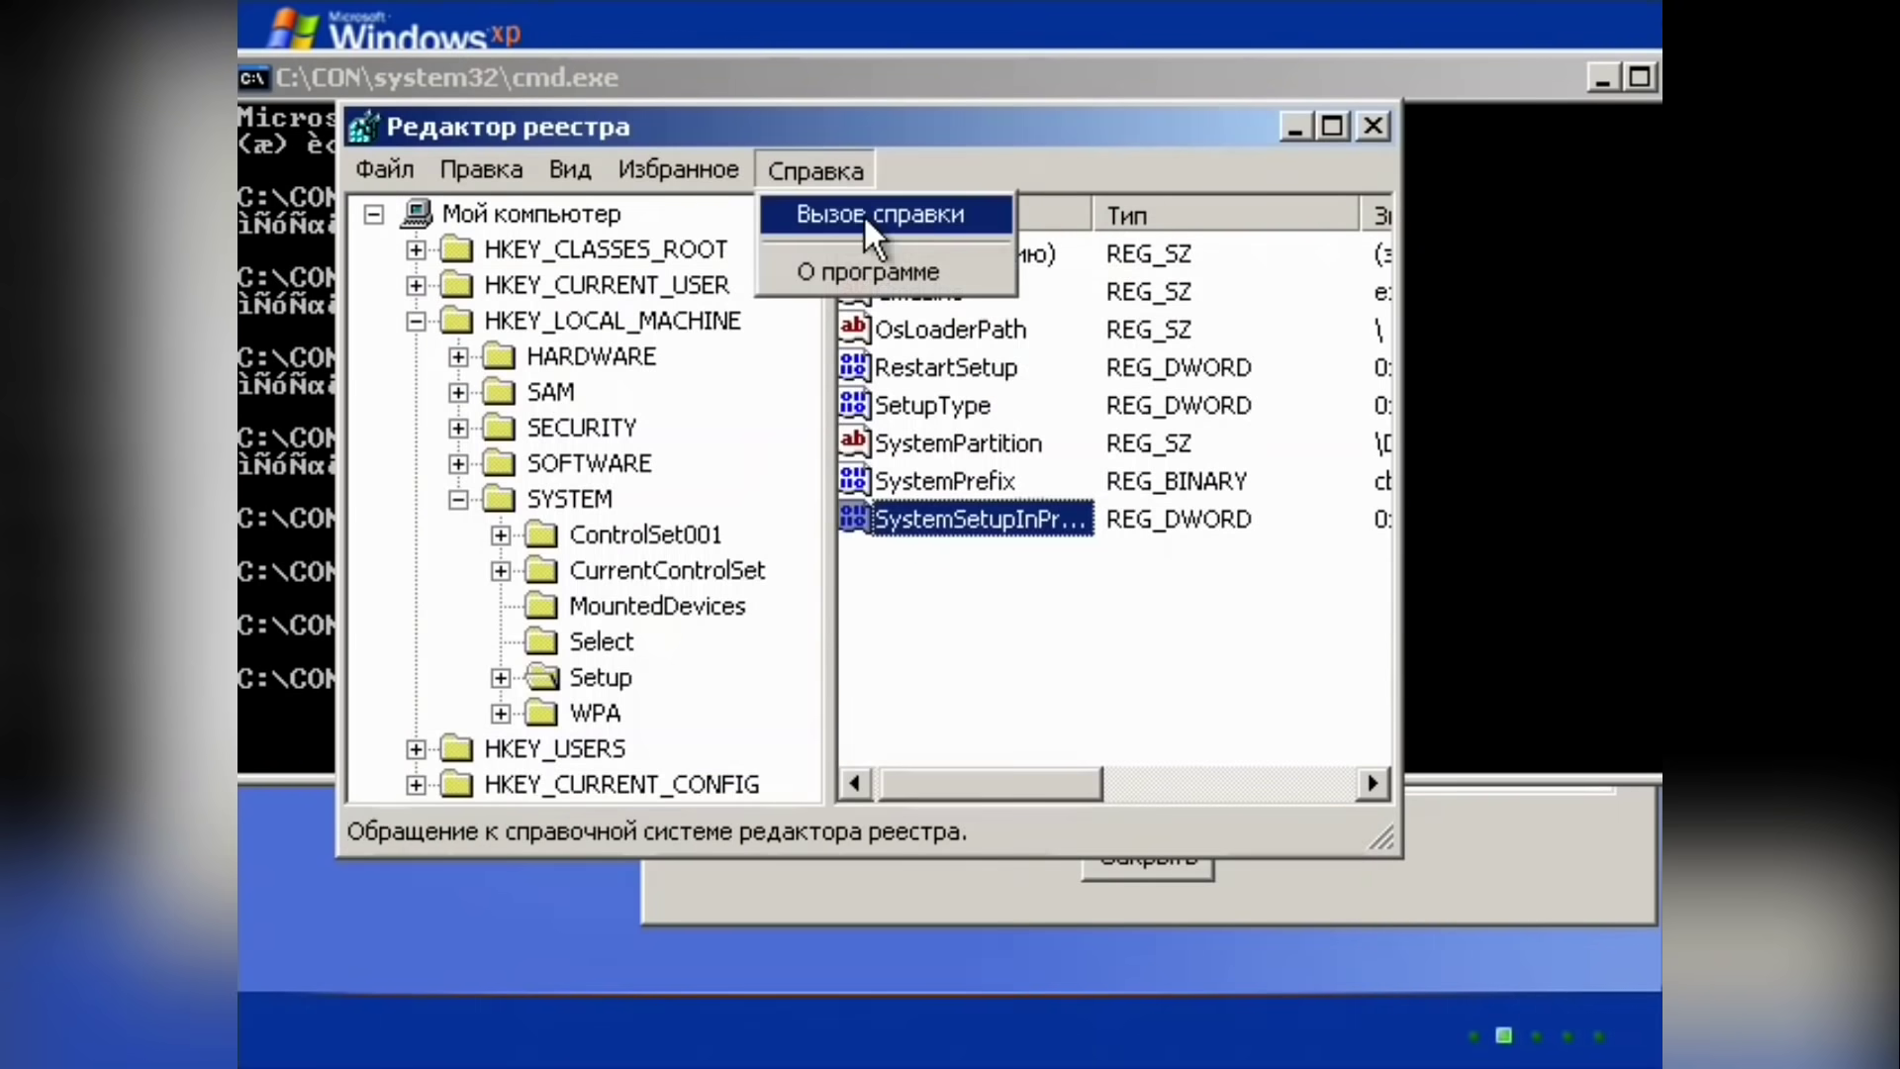
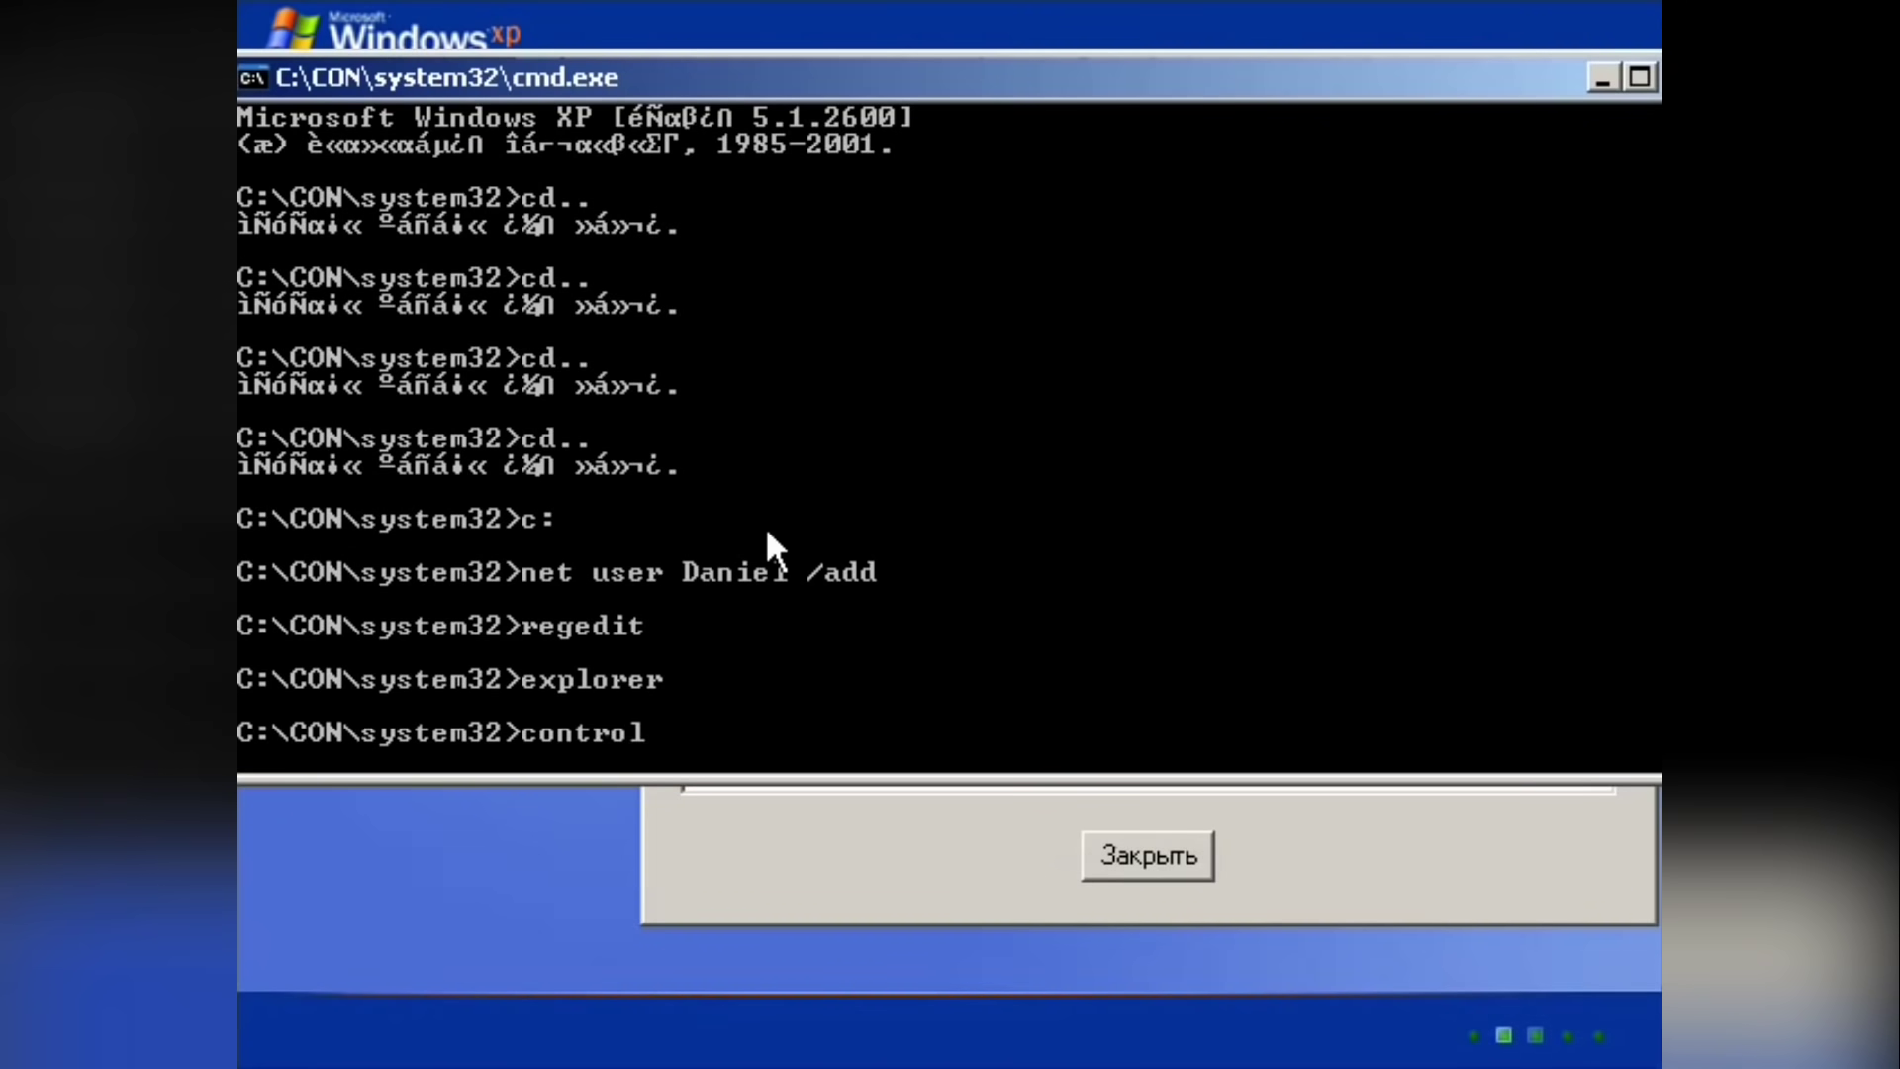
Step: Try to launch the Control Panel with the control command and start Task Manager with taskmgr
key(Return)
text(taskmgr)
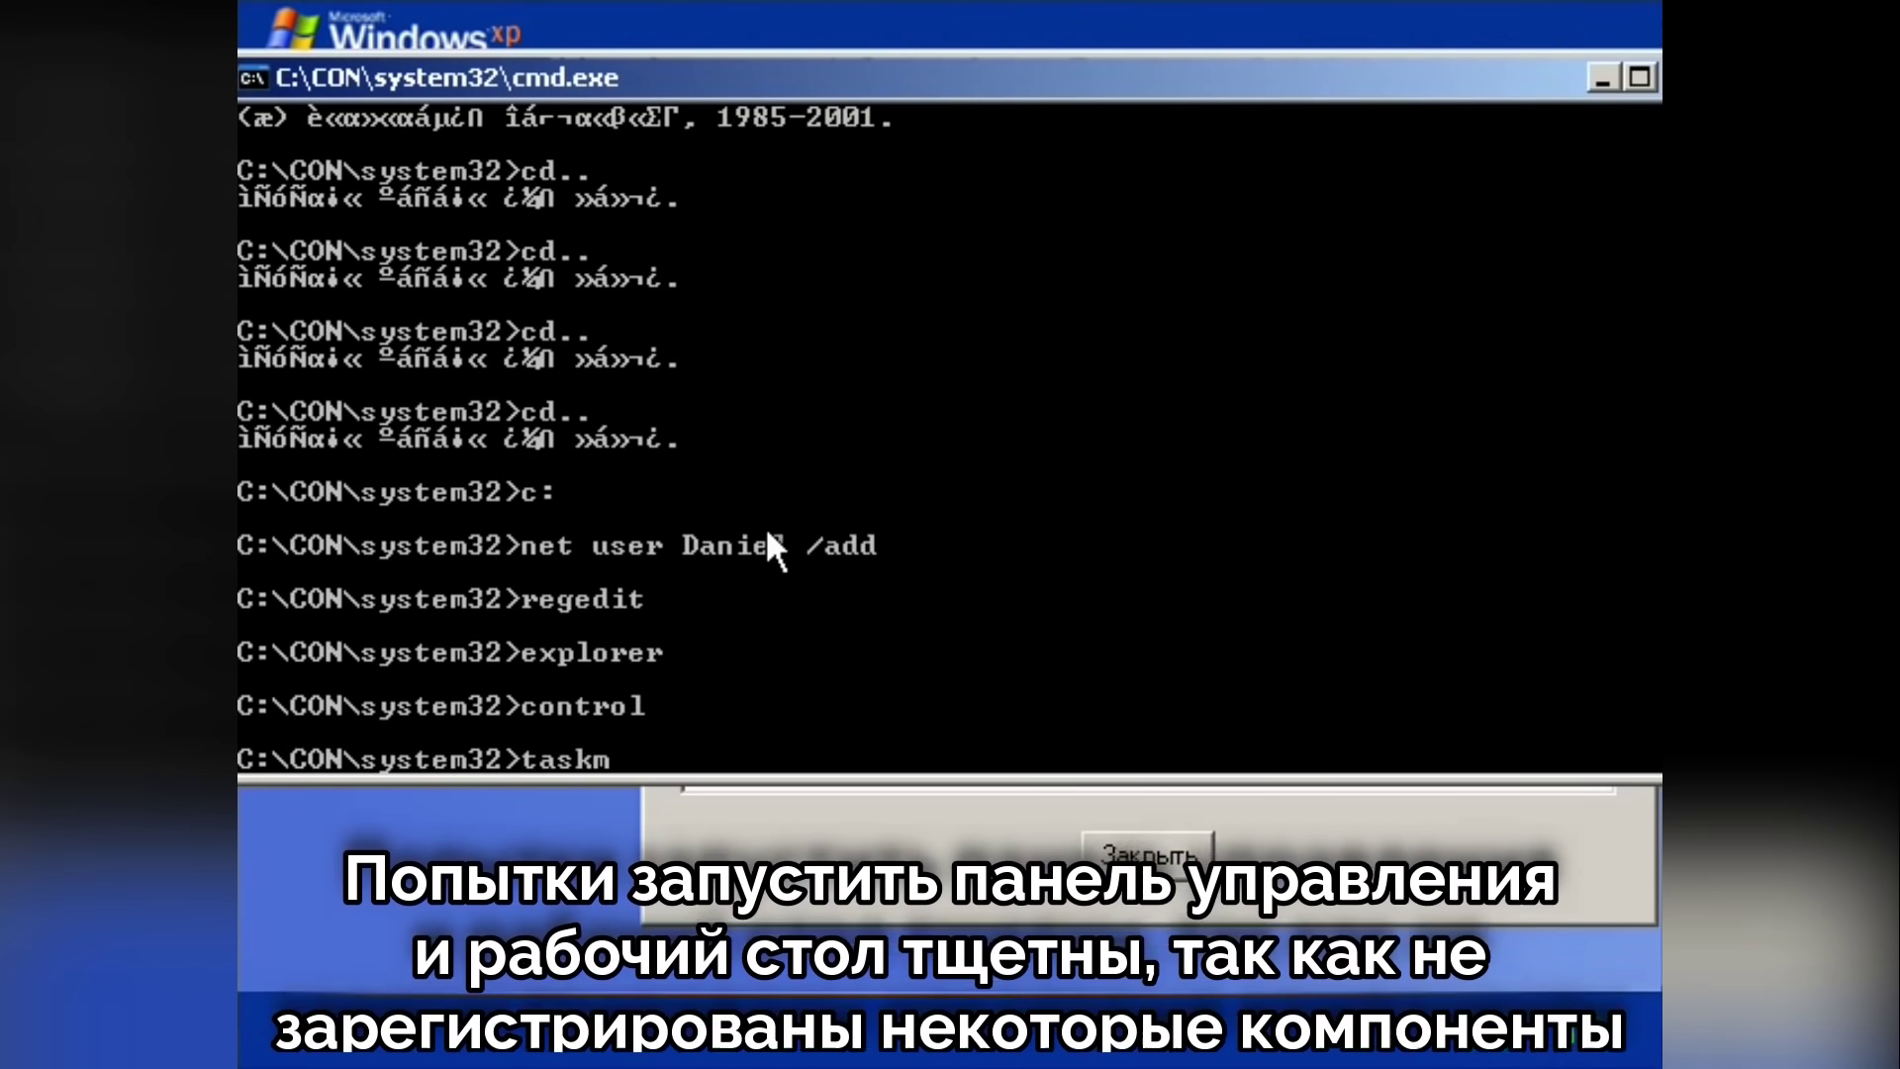
key(Return)
Step: View Task Manager's performance graphs and its list of running processes, and select the control.exe process
click(655, 146)
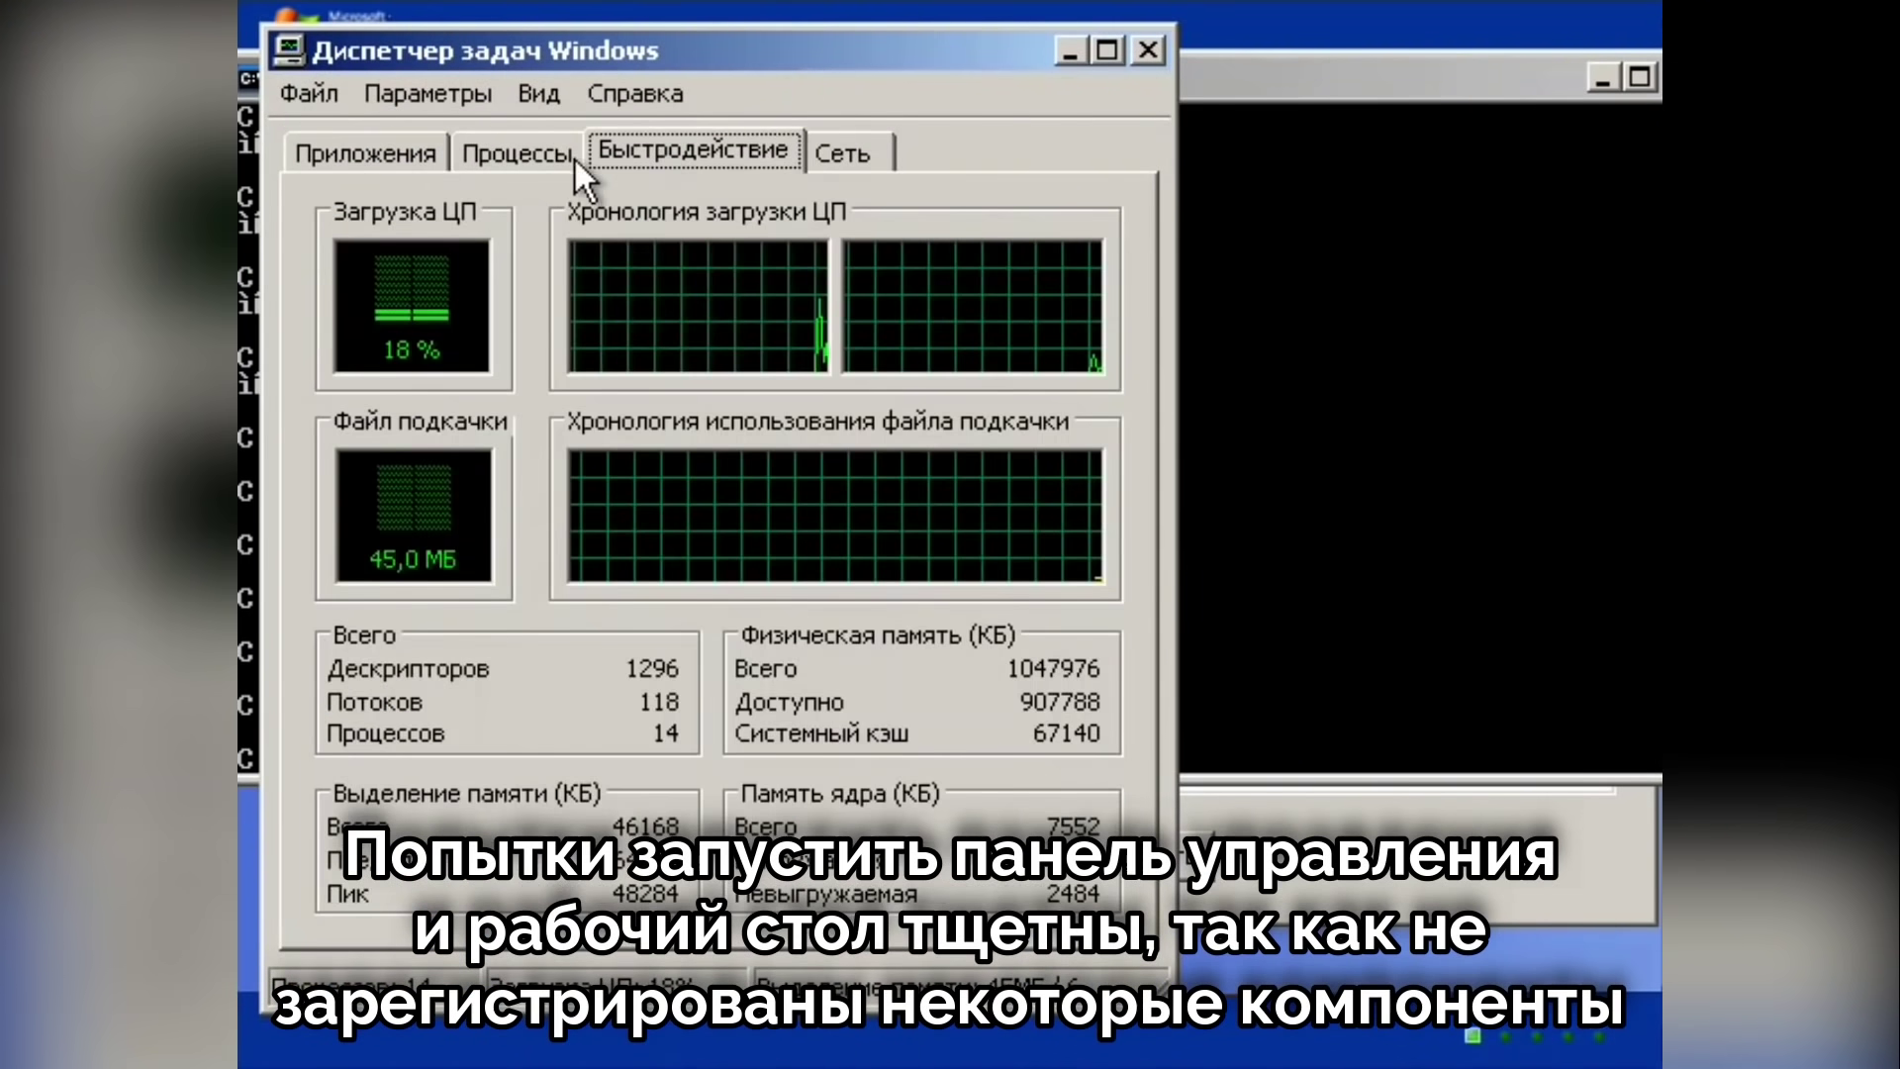
click(517, 157)
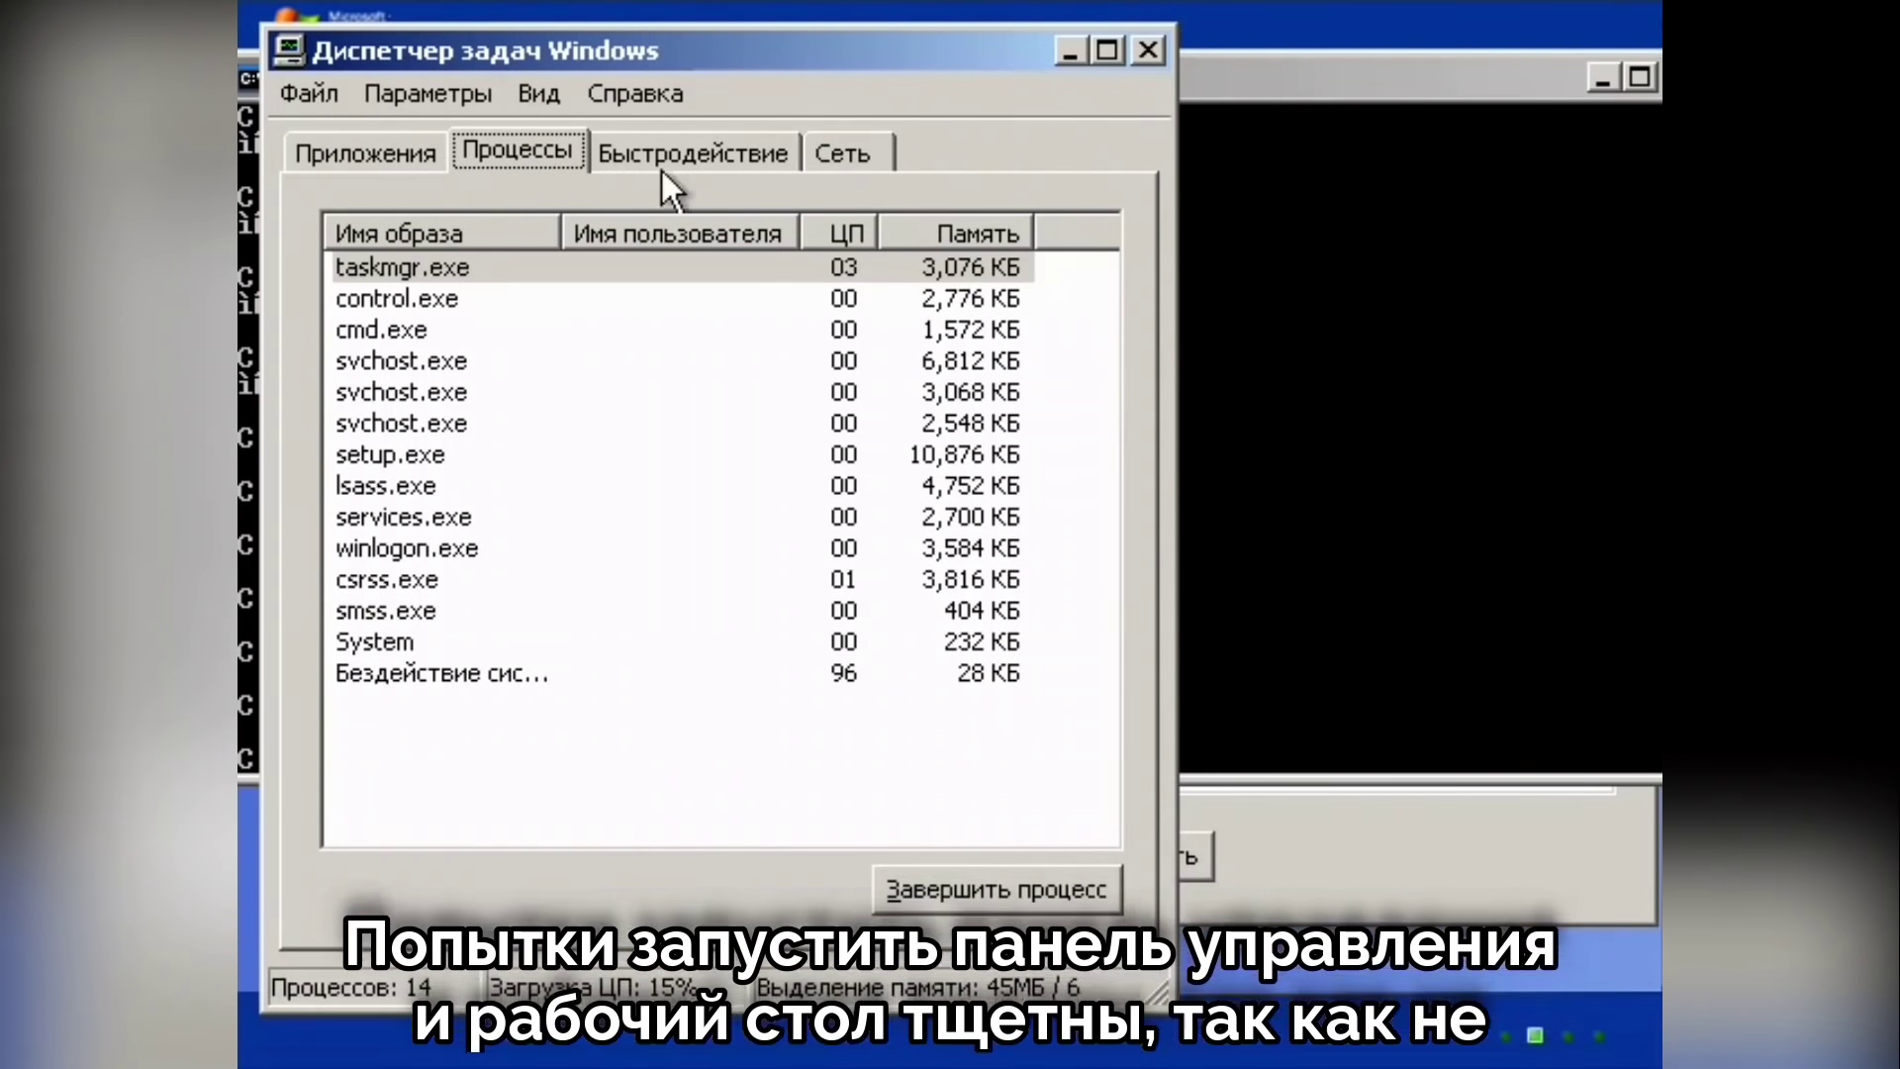
click(418, 300)
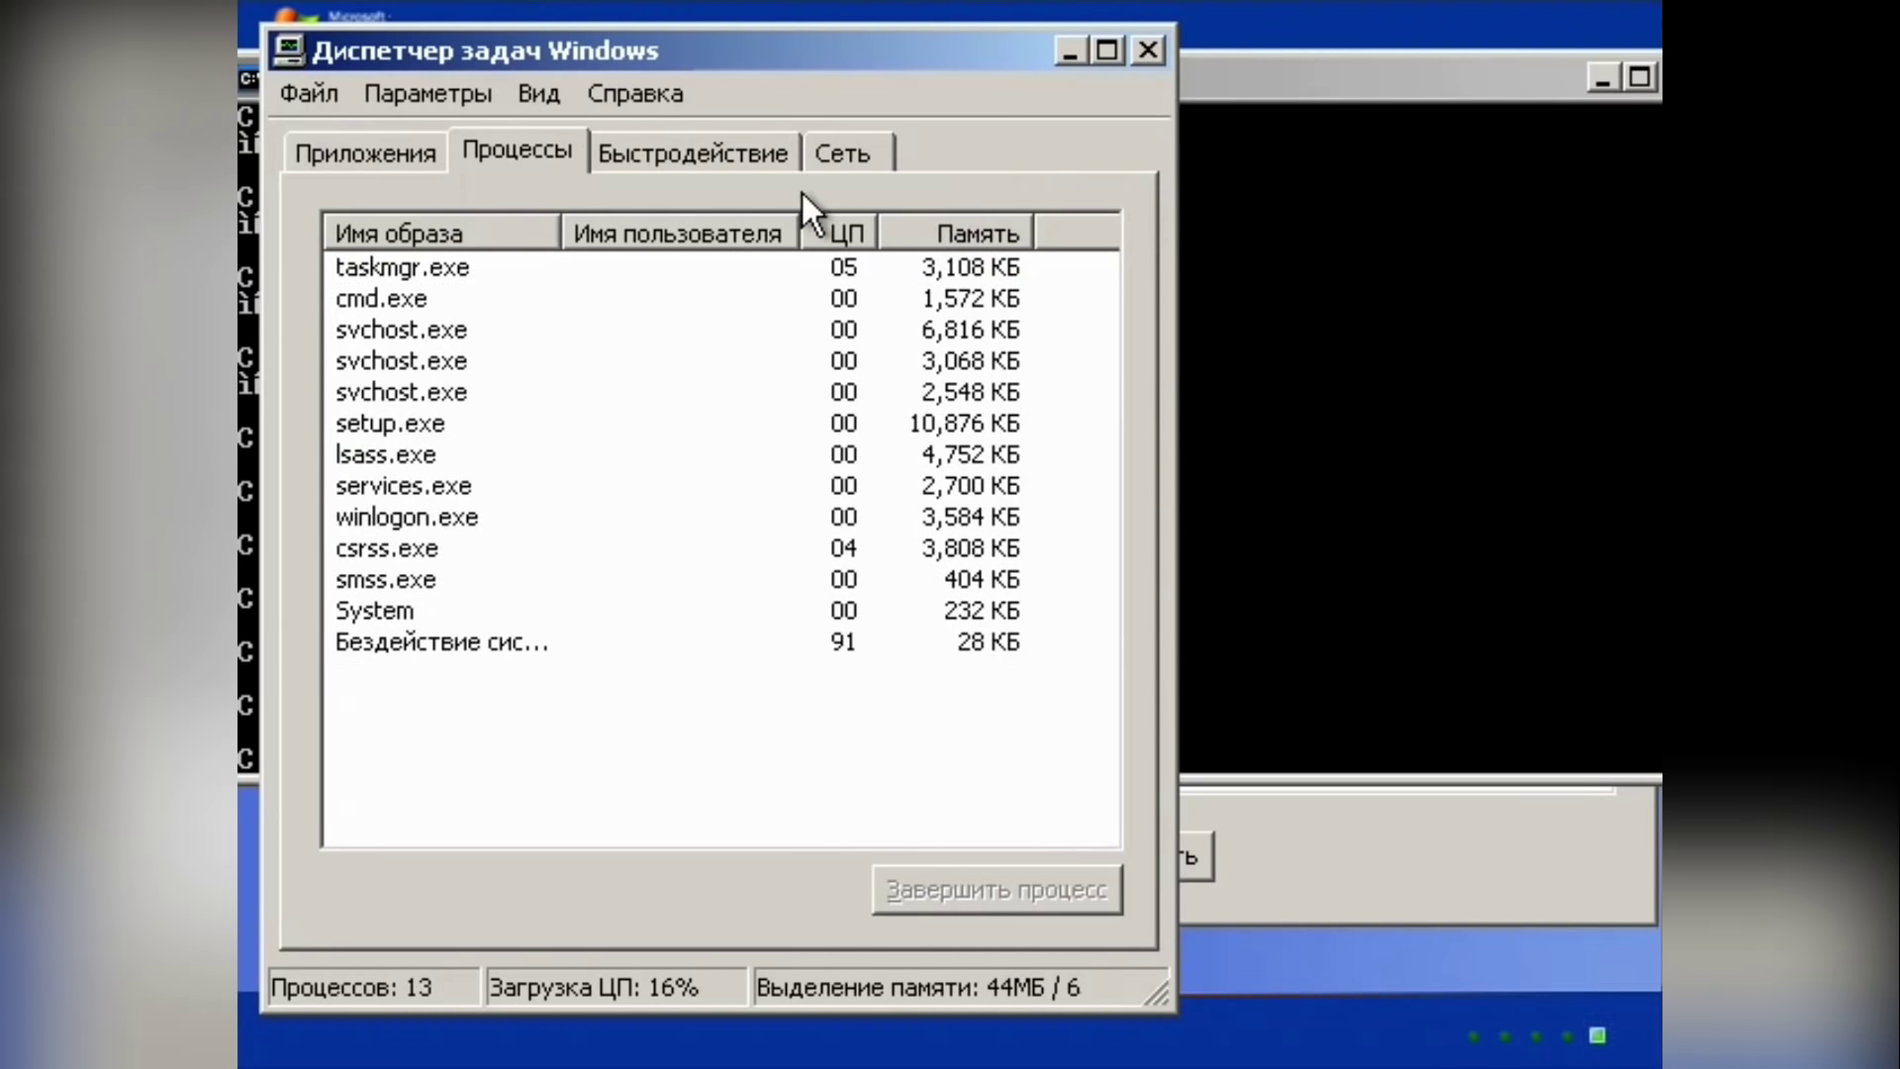
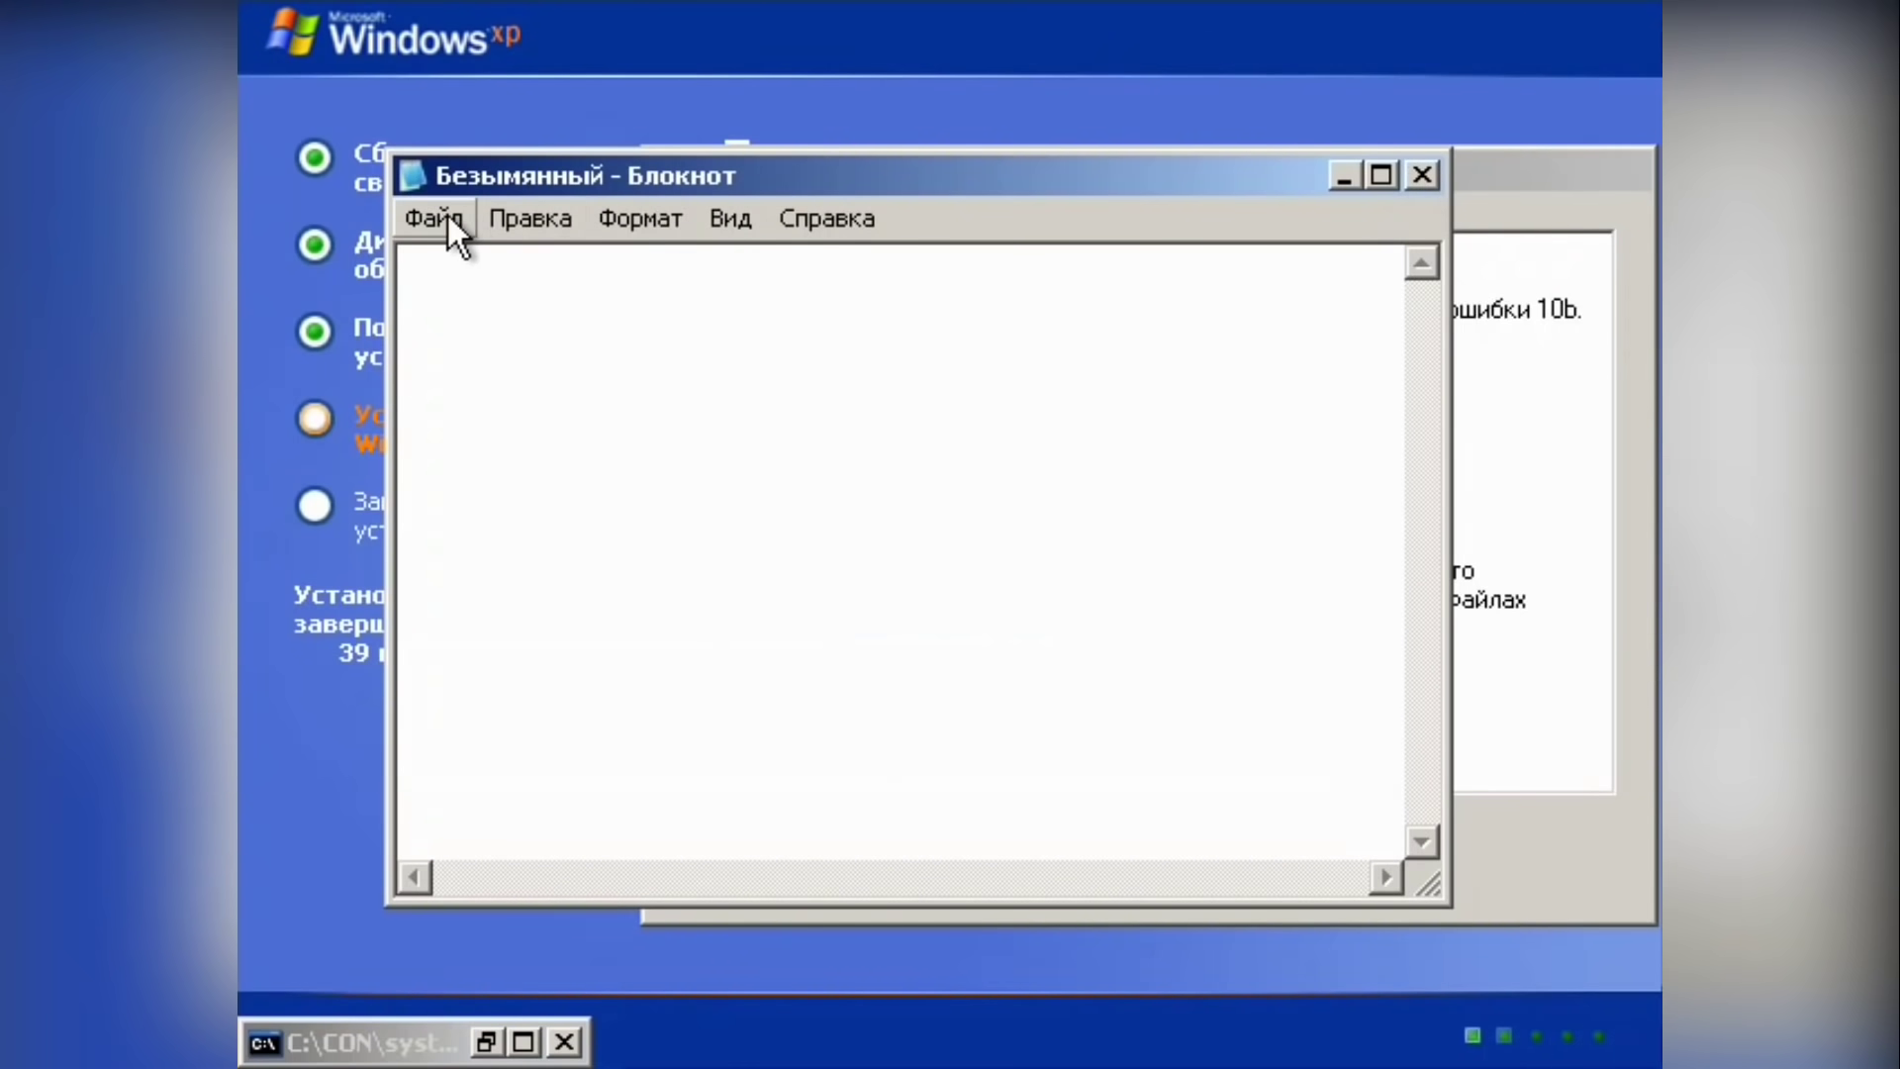
Step: Bring up Notepad's Open dialog, show all file types, and browse to the root of local disk C:
click(443, 216)
click(490, 301)
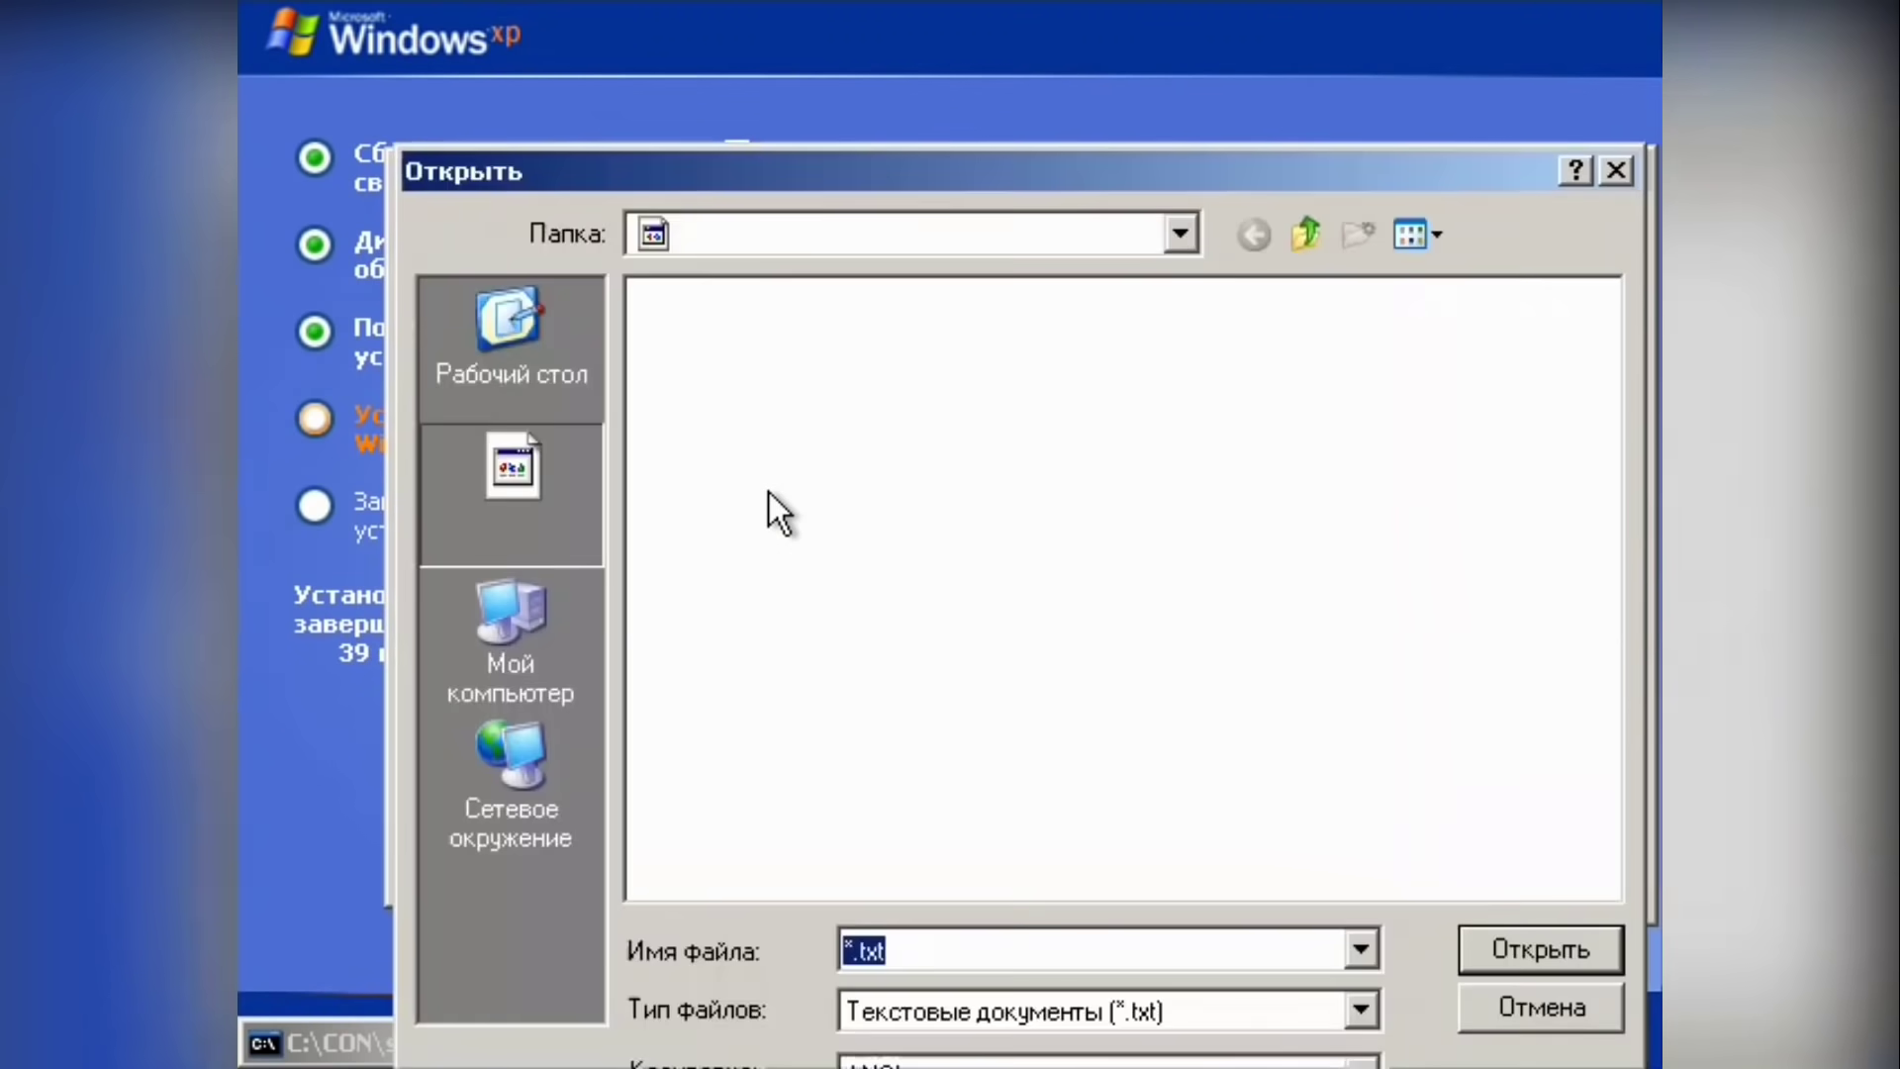
click(1358, 1010)
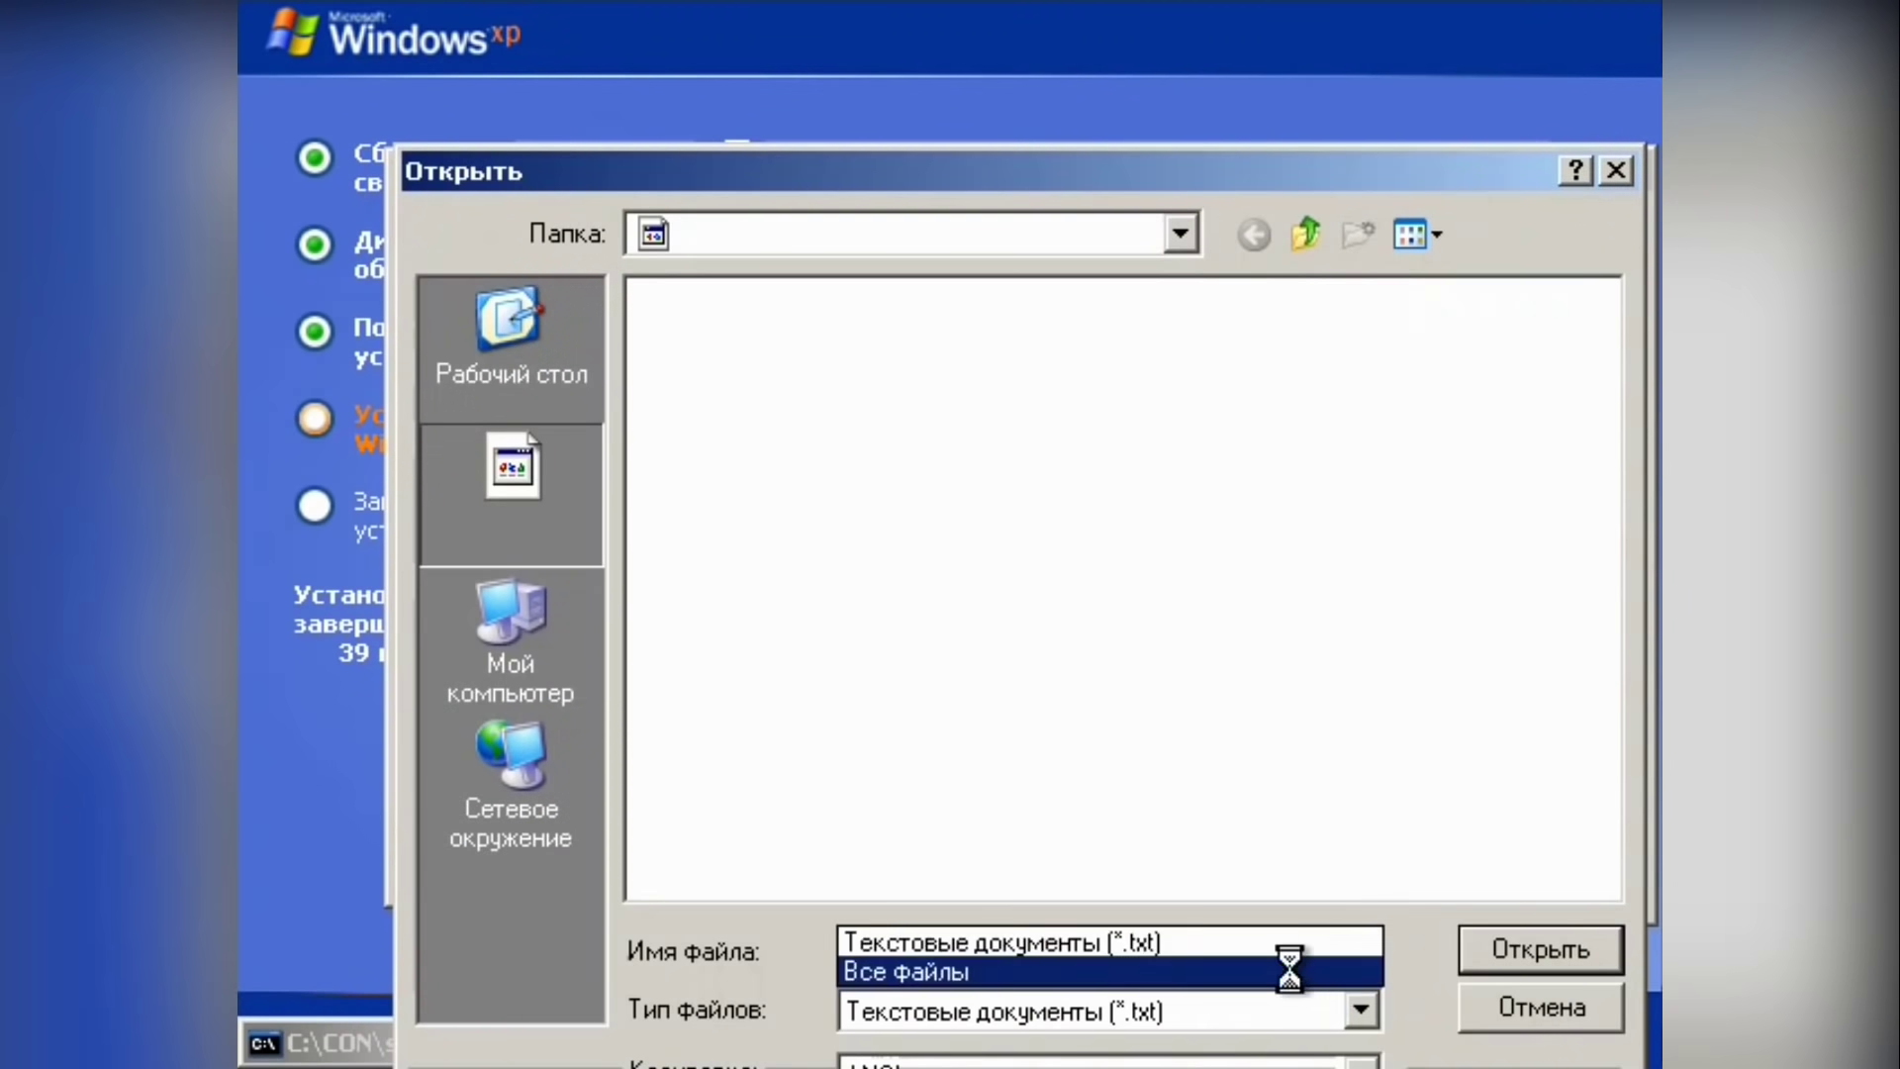
click(1289, 971)
click(1178, 234)
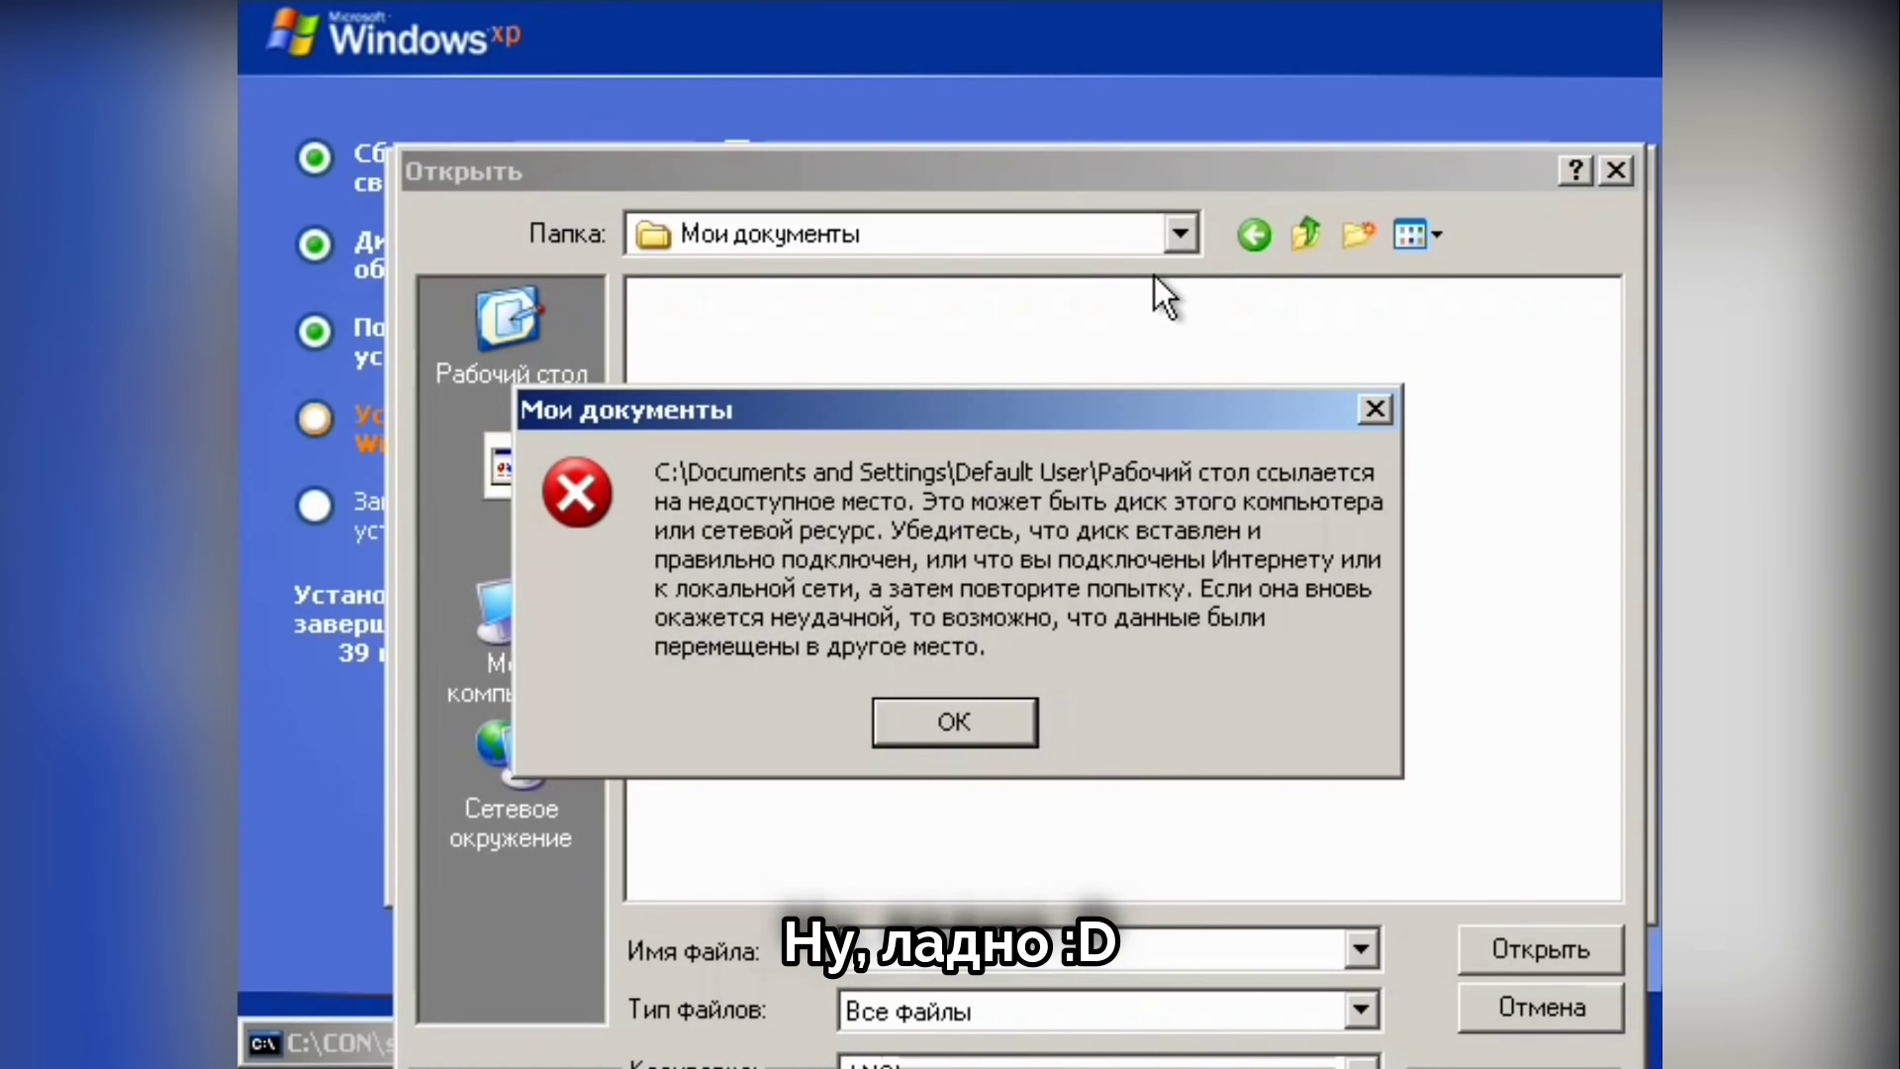
click(953, 723)
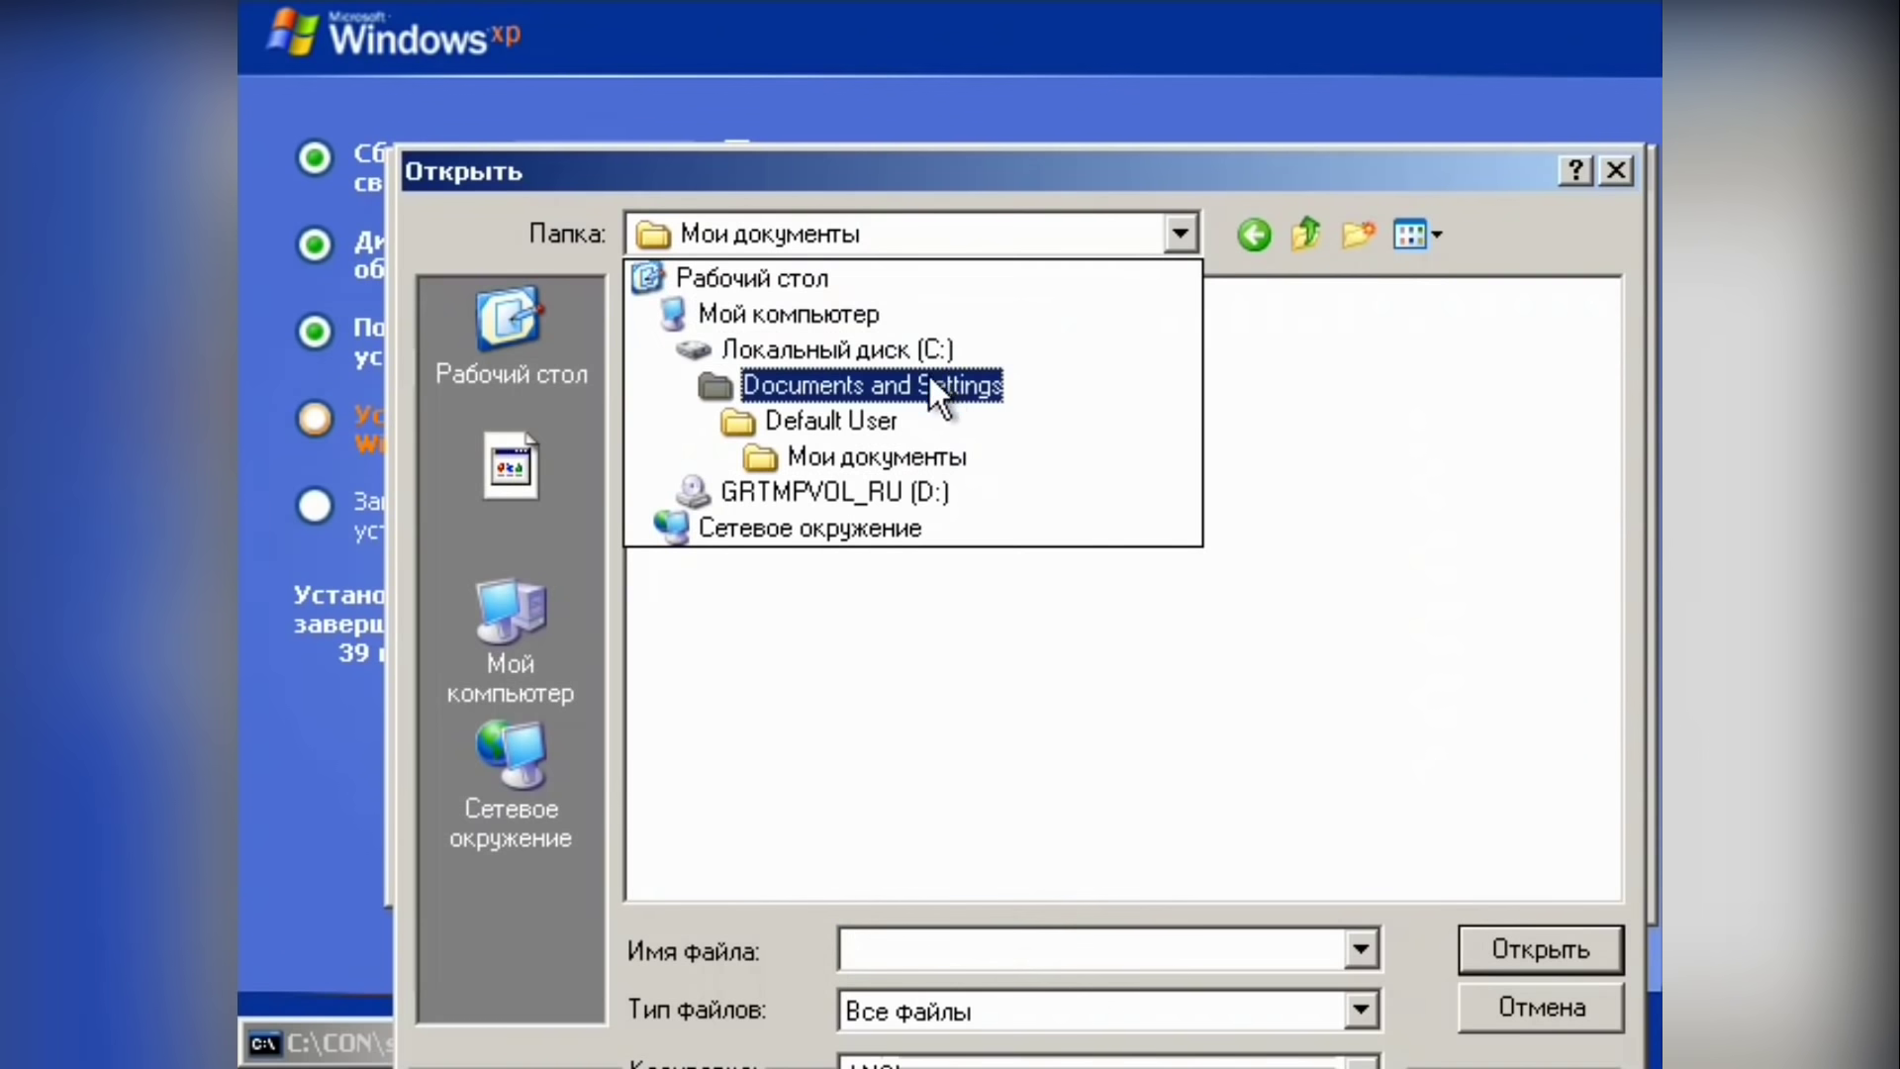
click(915, 336)
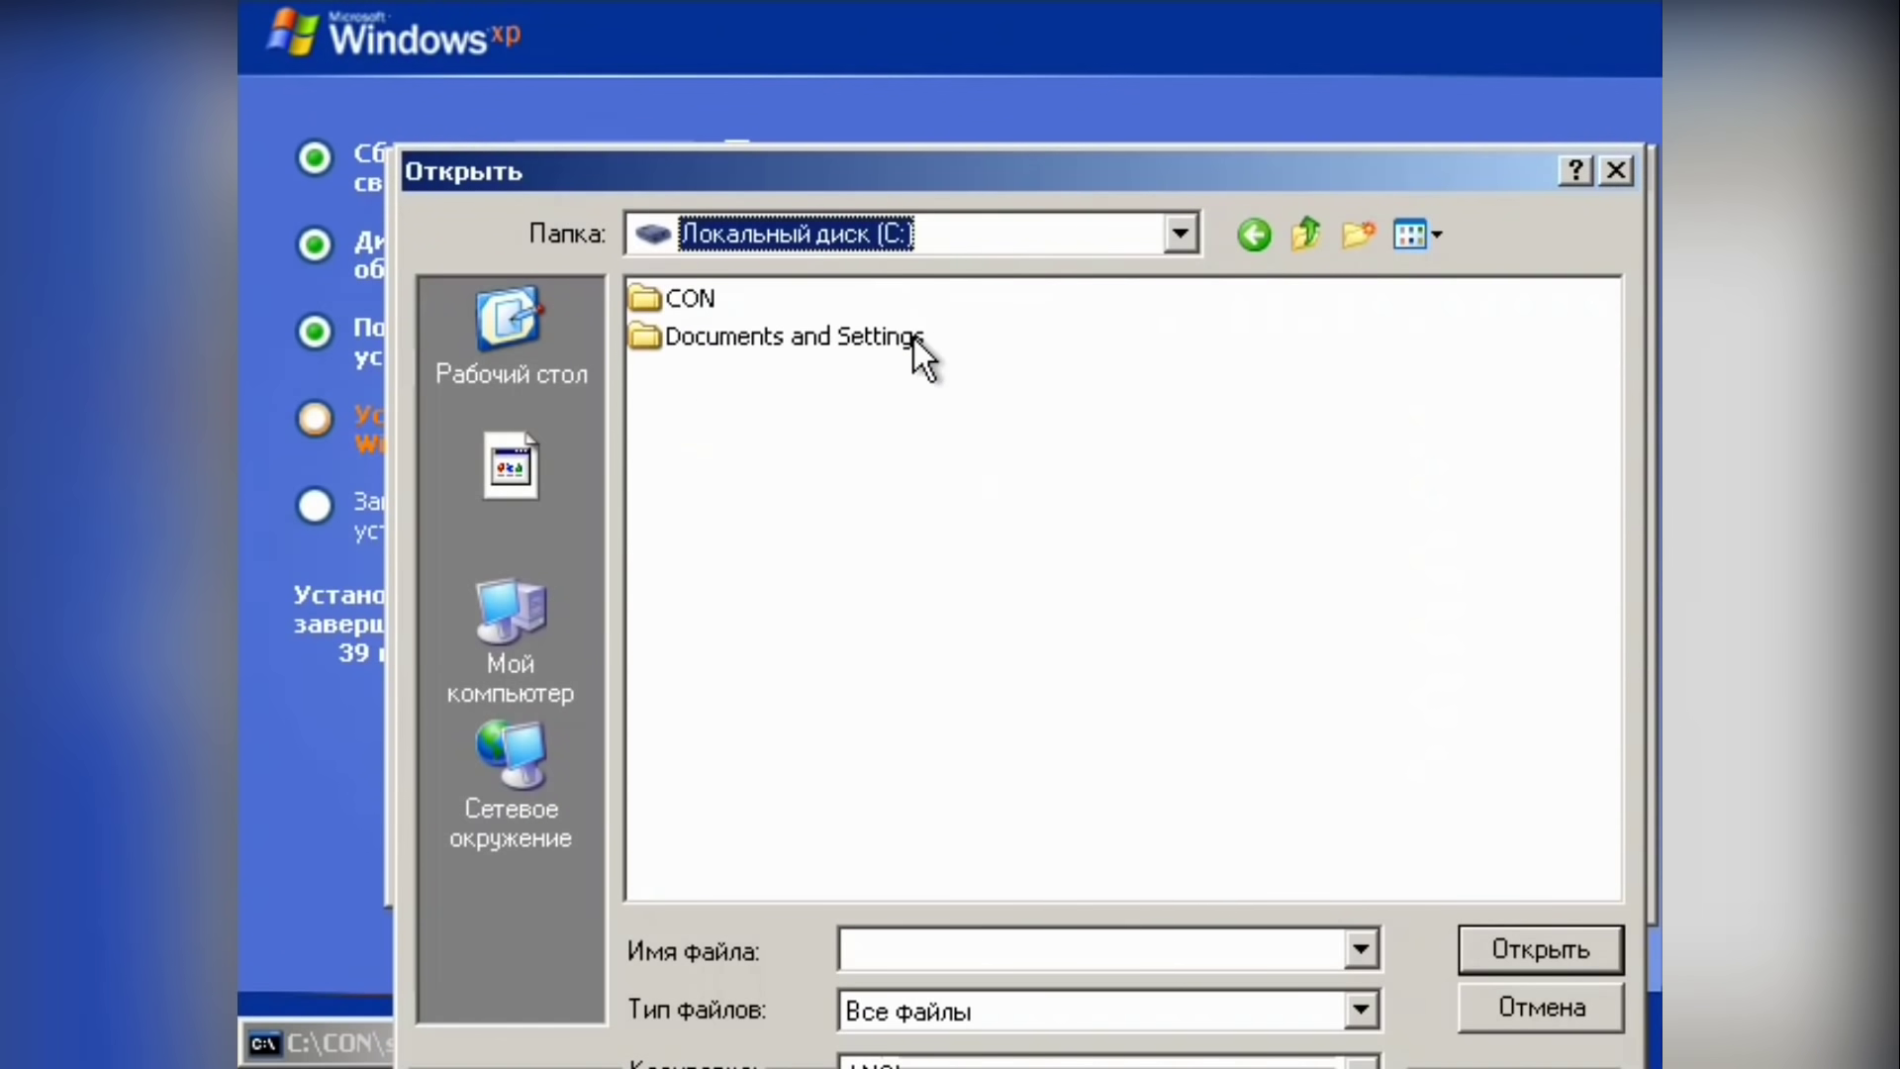
Step: Check the size of the CON folder in its properties
right_click(679, 301)
click(857, 713)
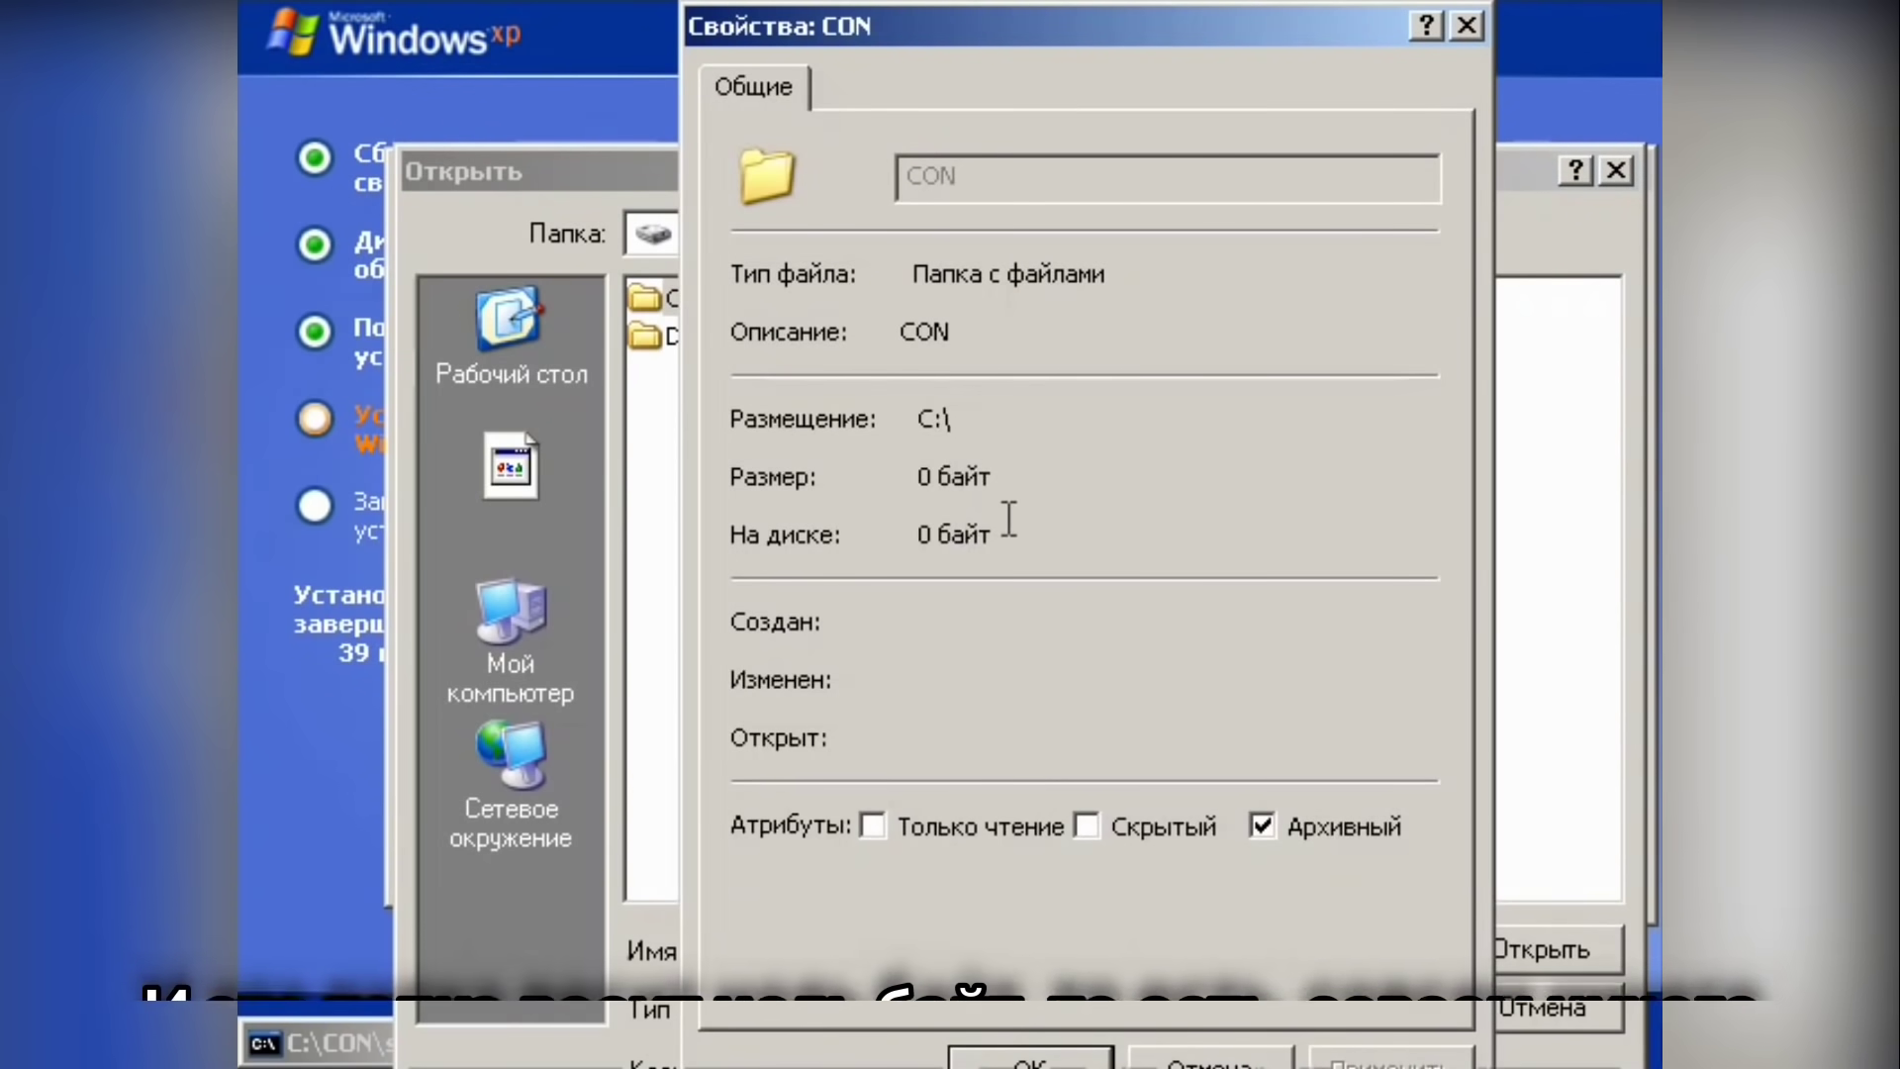
drag(1010, 519, 920, 535)
drag(1002, 479, 835, 481)
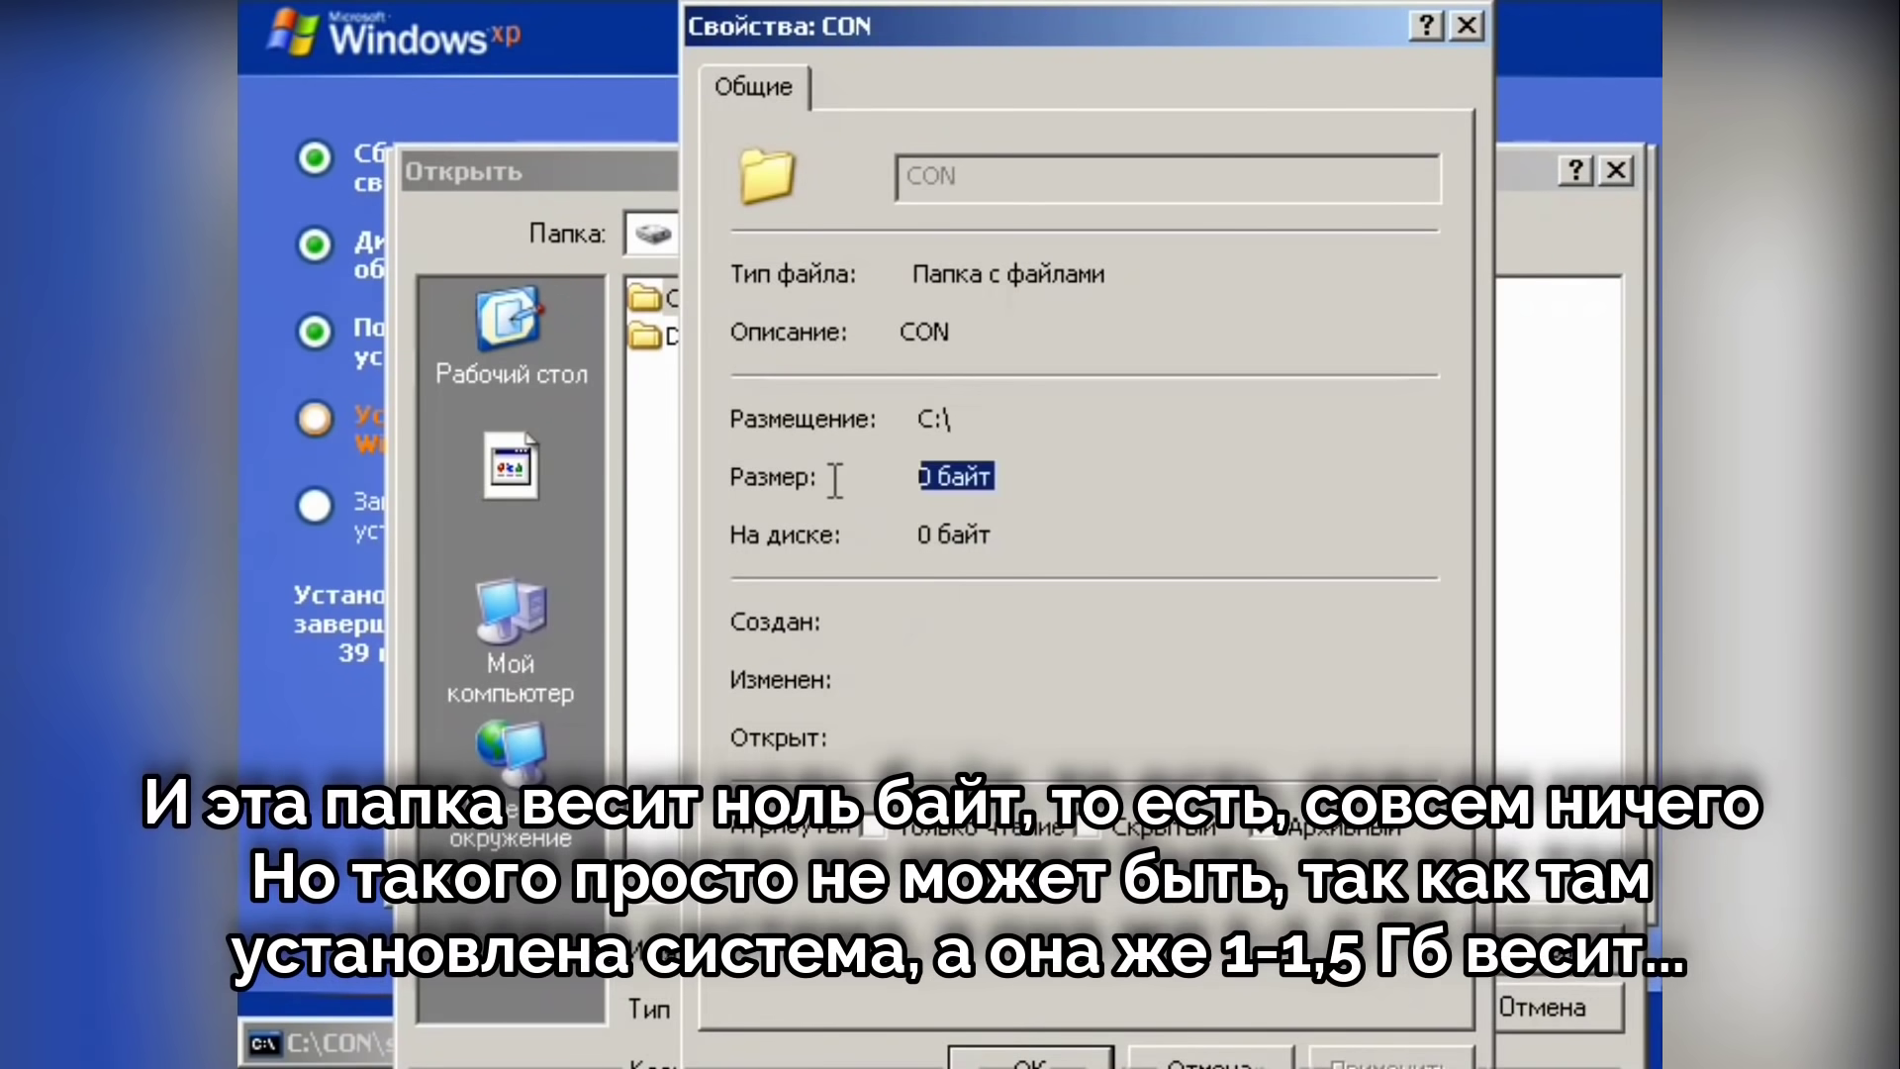
drag(1029, 520, 994, 477)
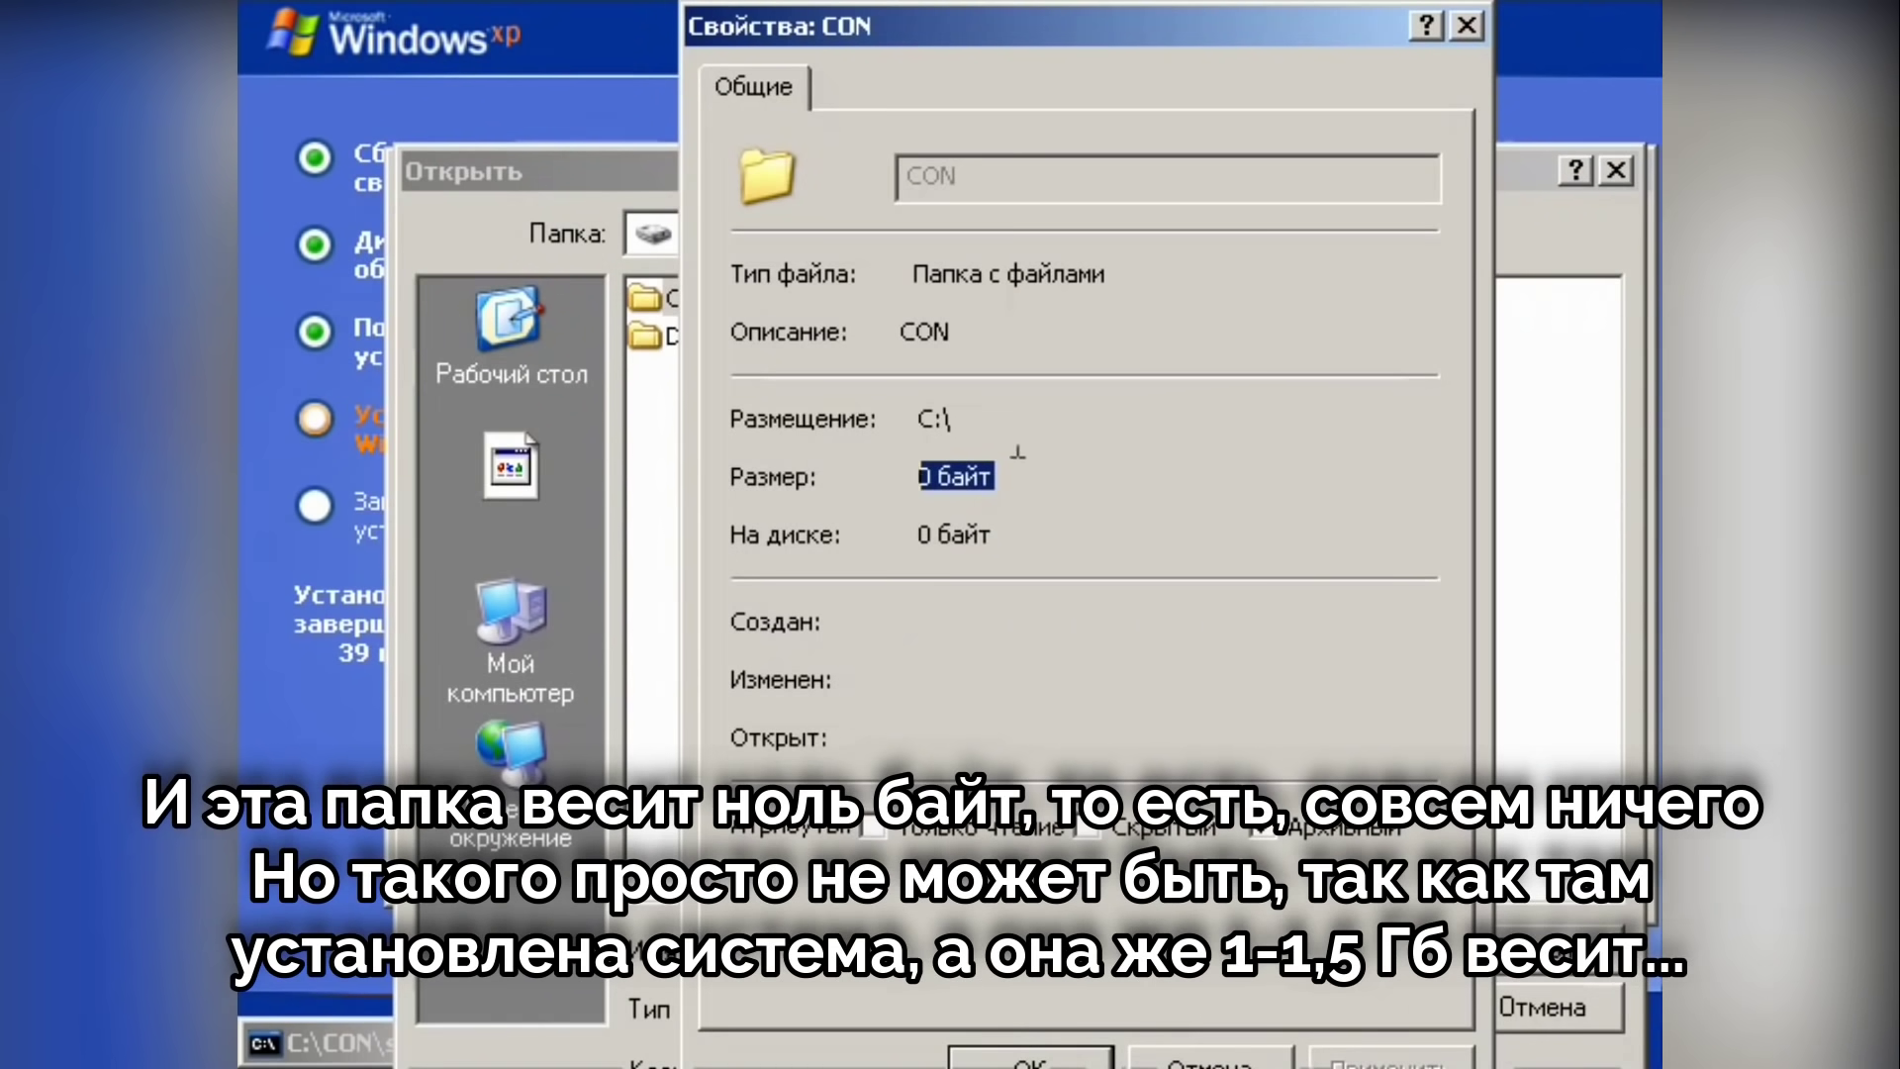
click(1467, 26)
Step: Try to open the CON folder outside the Open dialog using its different shell commands
right_click(693, 298)
click(768, 418)
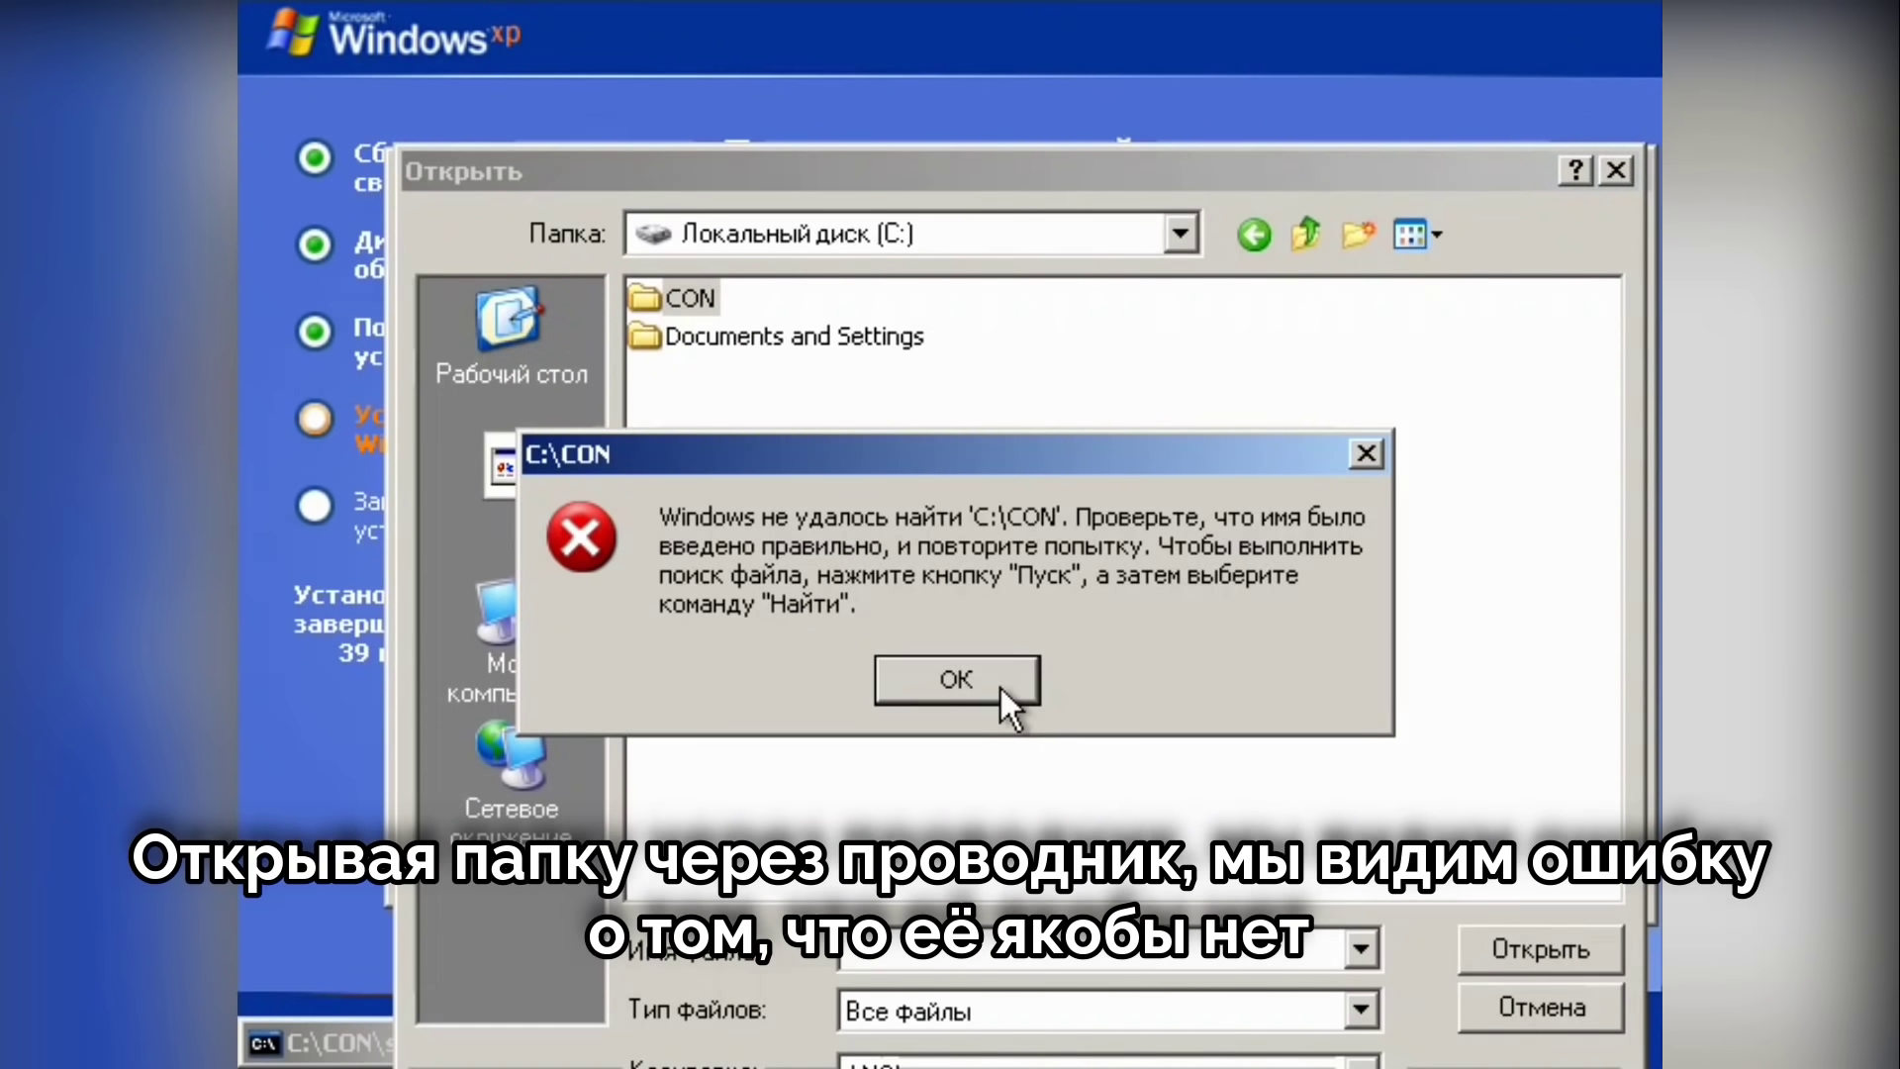
click(982, 679)
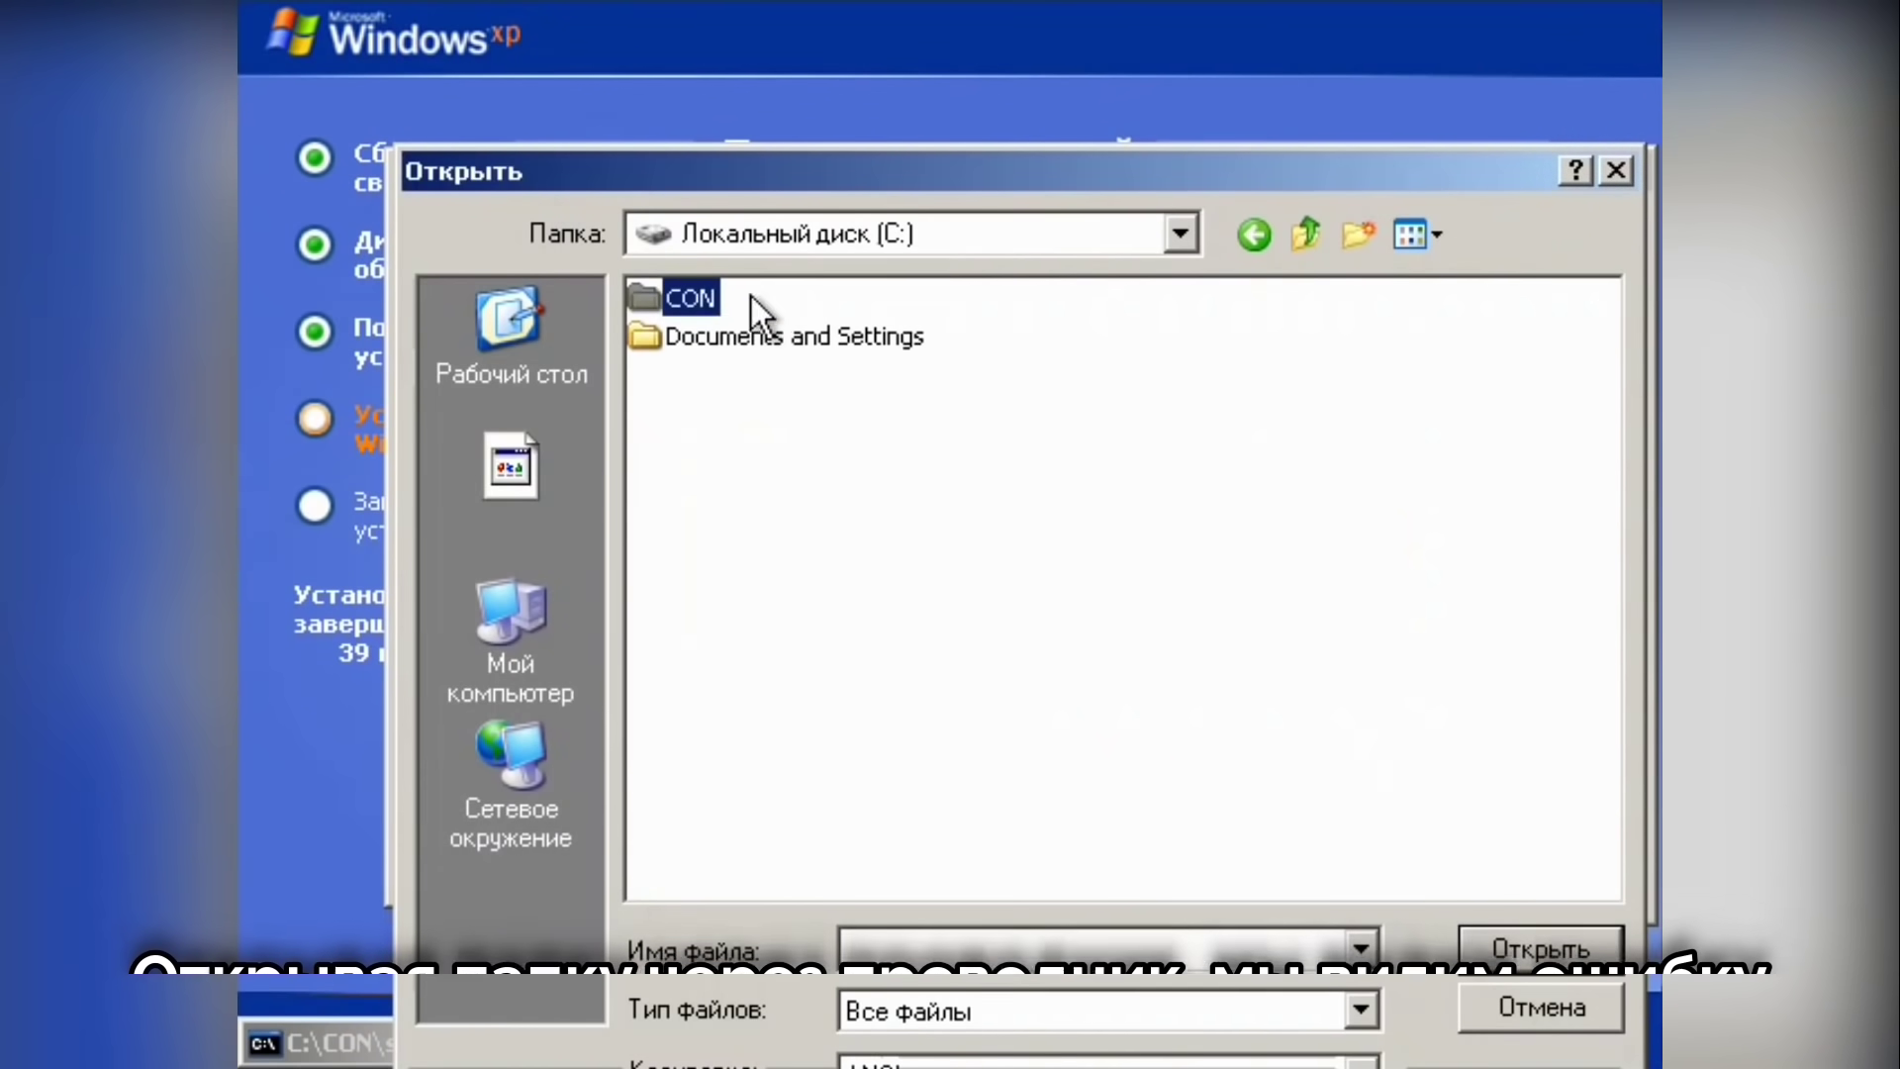
right_click(708, 306)
click(827, 457)
key(Return)
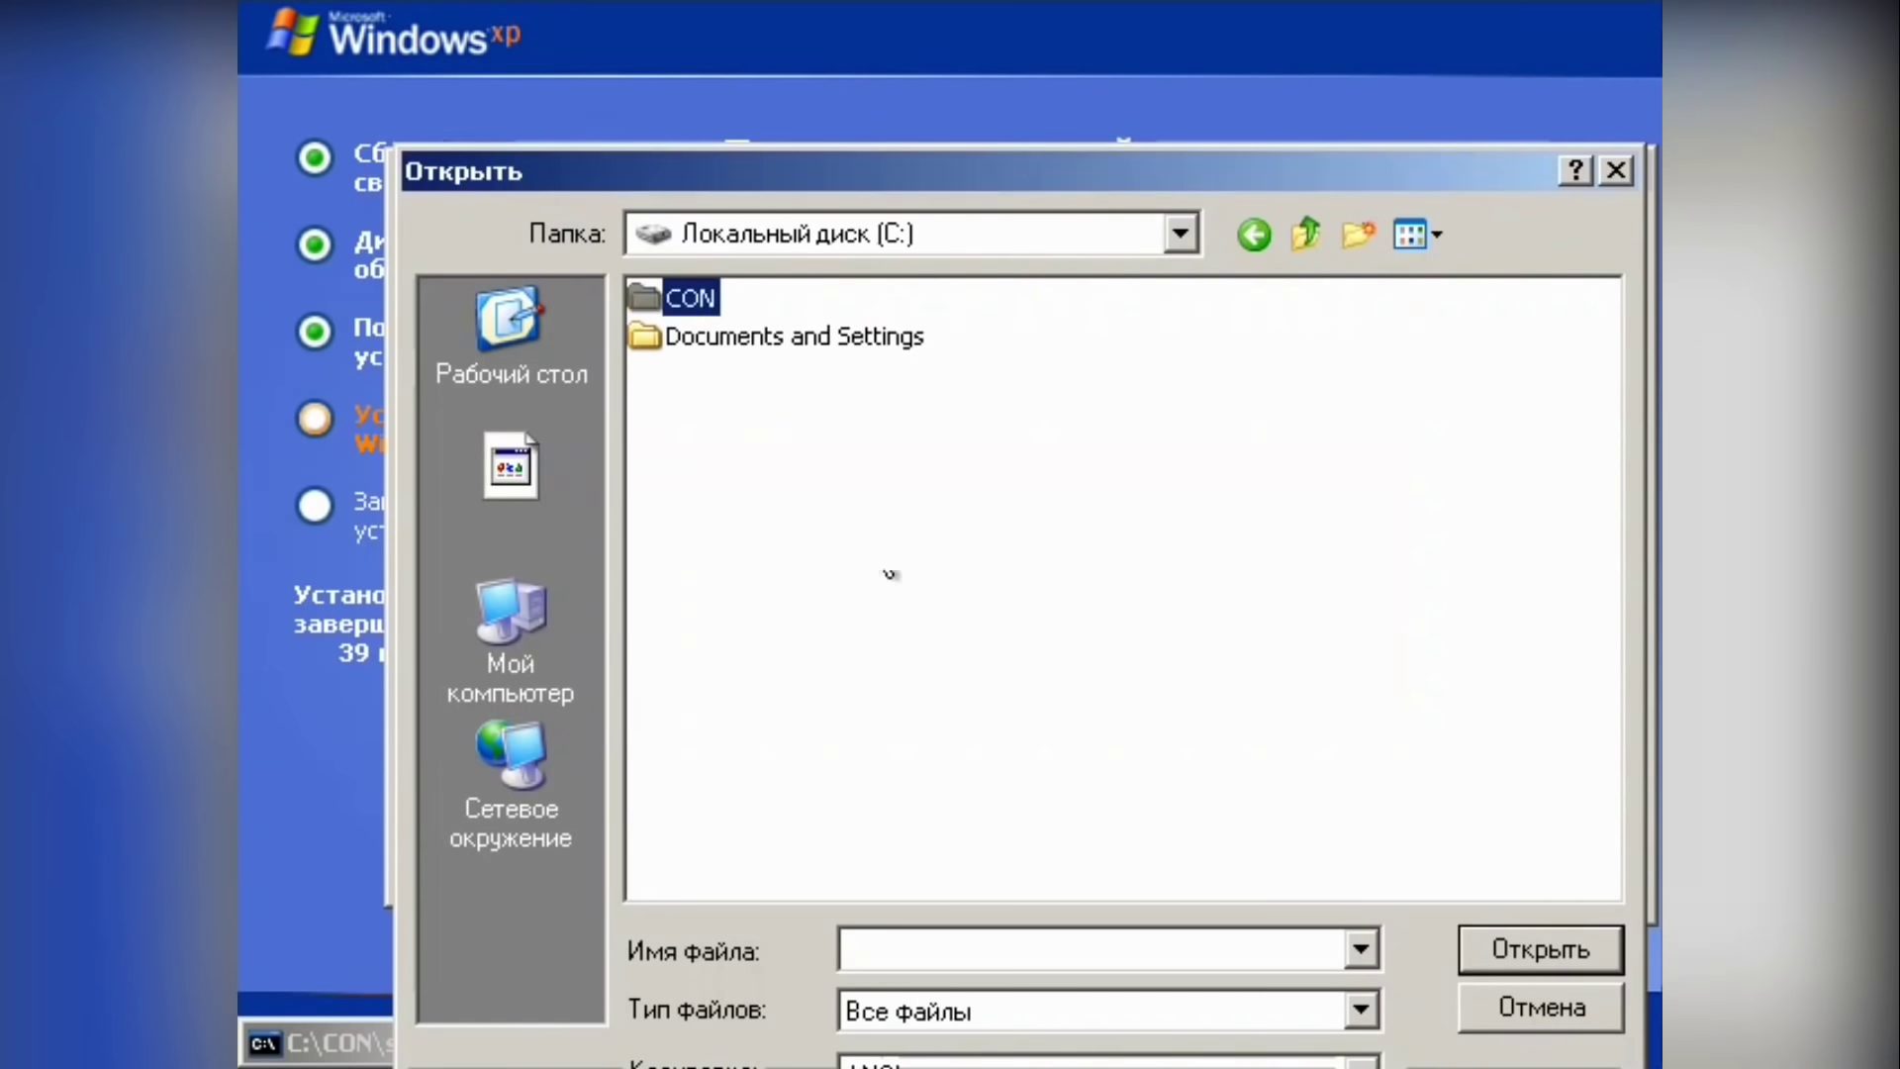
right_click(697, 287)
click(772, 352)
key(Return)
Step: Open the CON folder and its system32 subfolder in the Open dialog to browse the system files
double_click(693, 287)
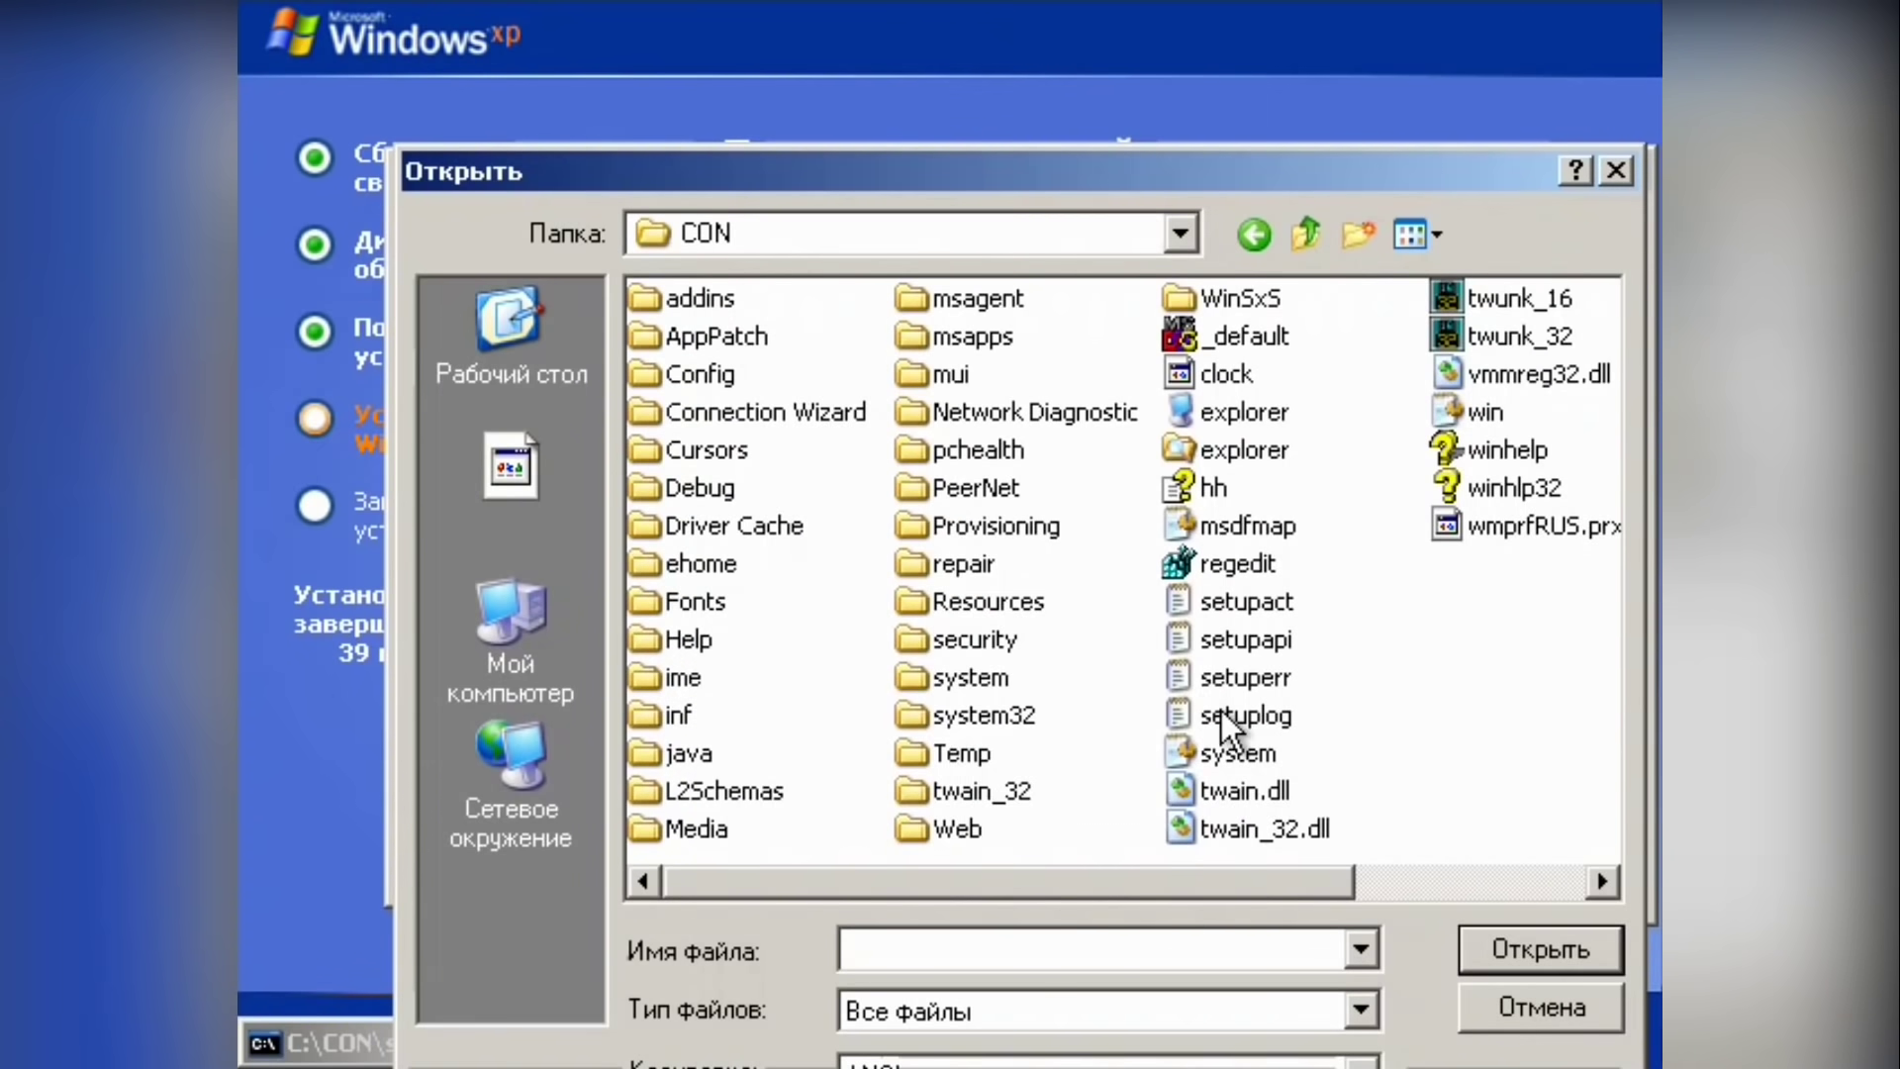
double_click(1015, 720)
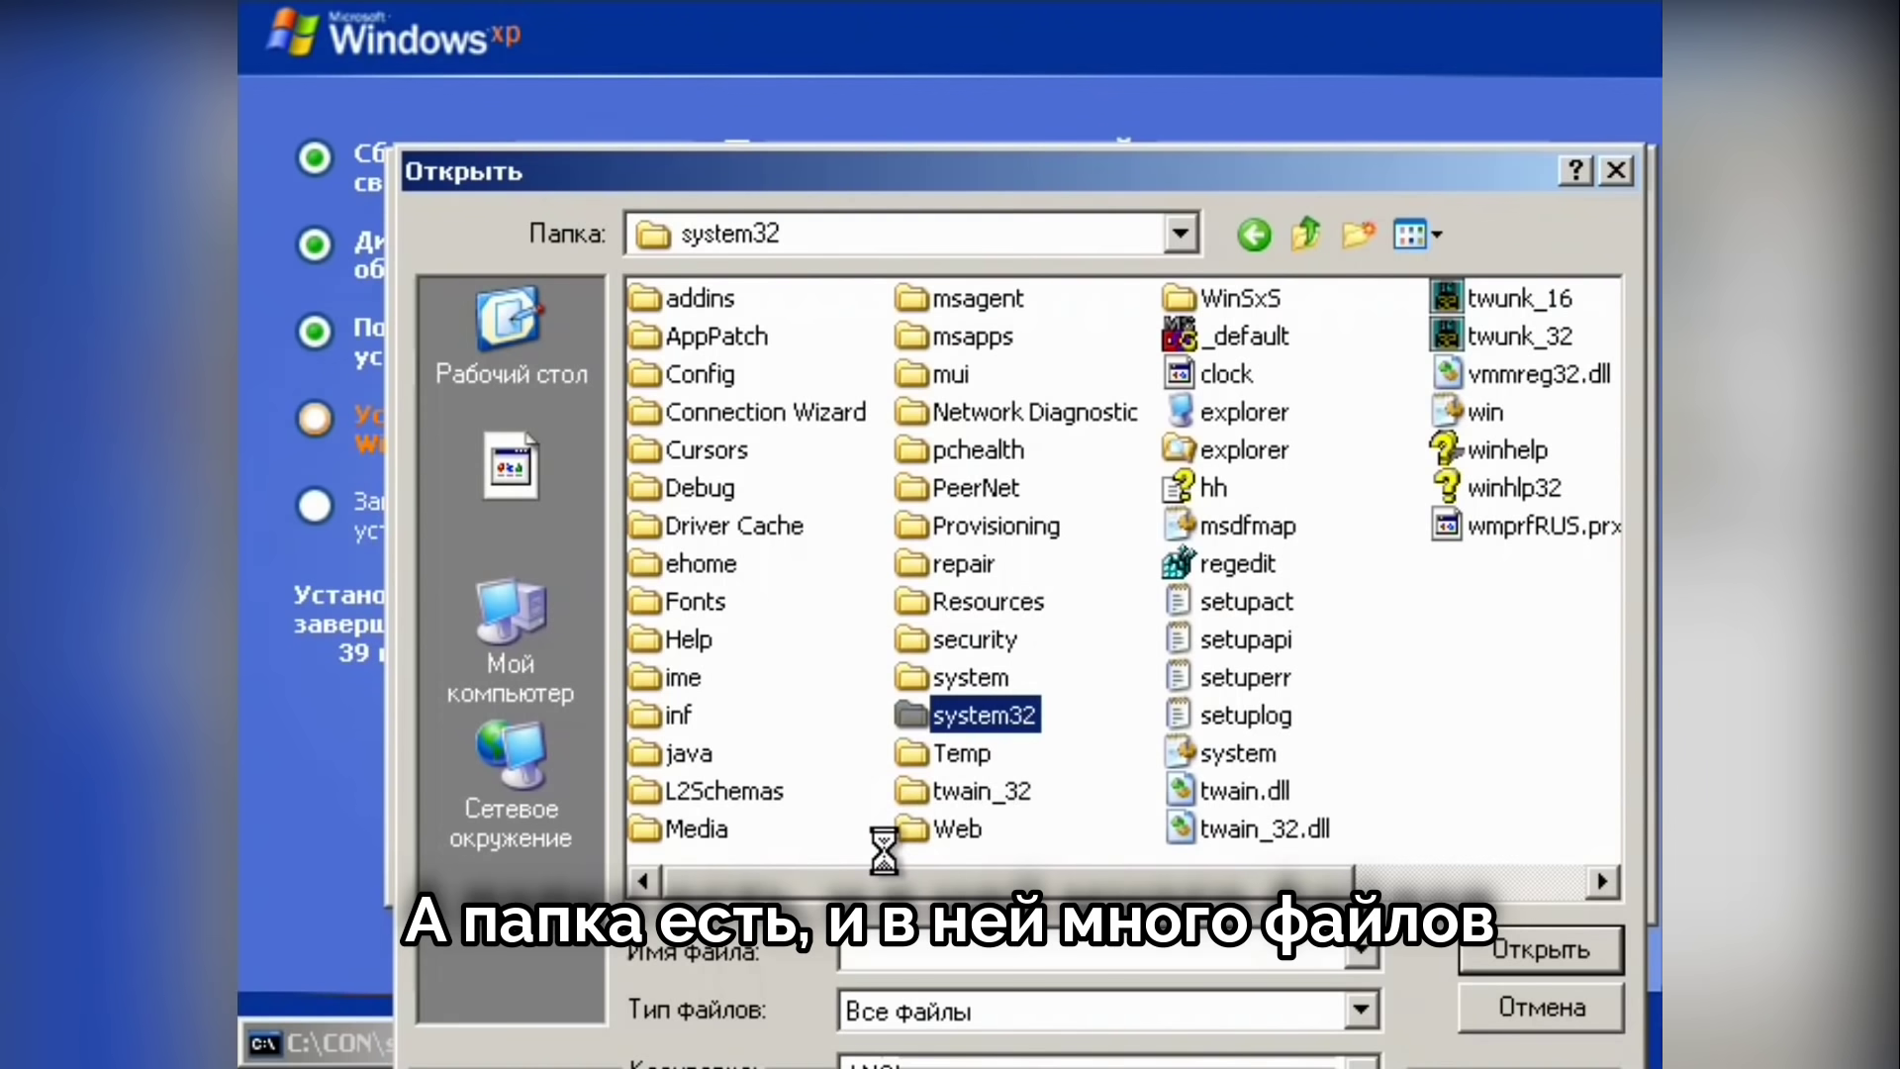
click(994, 883)
click(1043, 878)
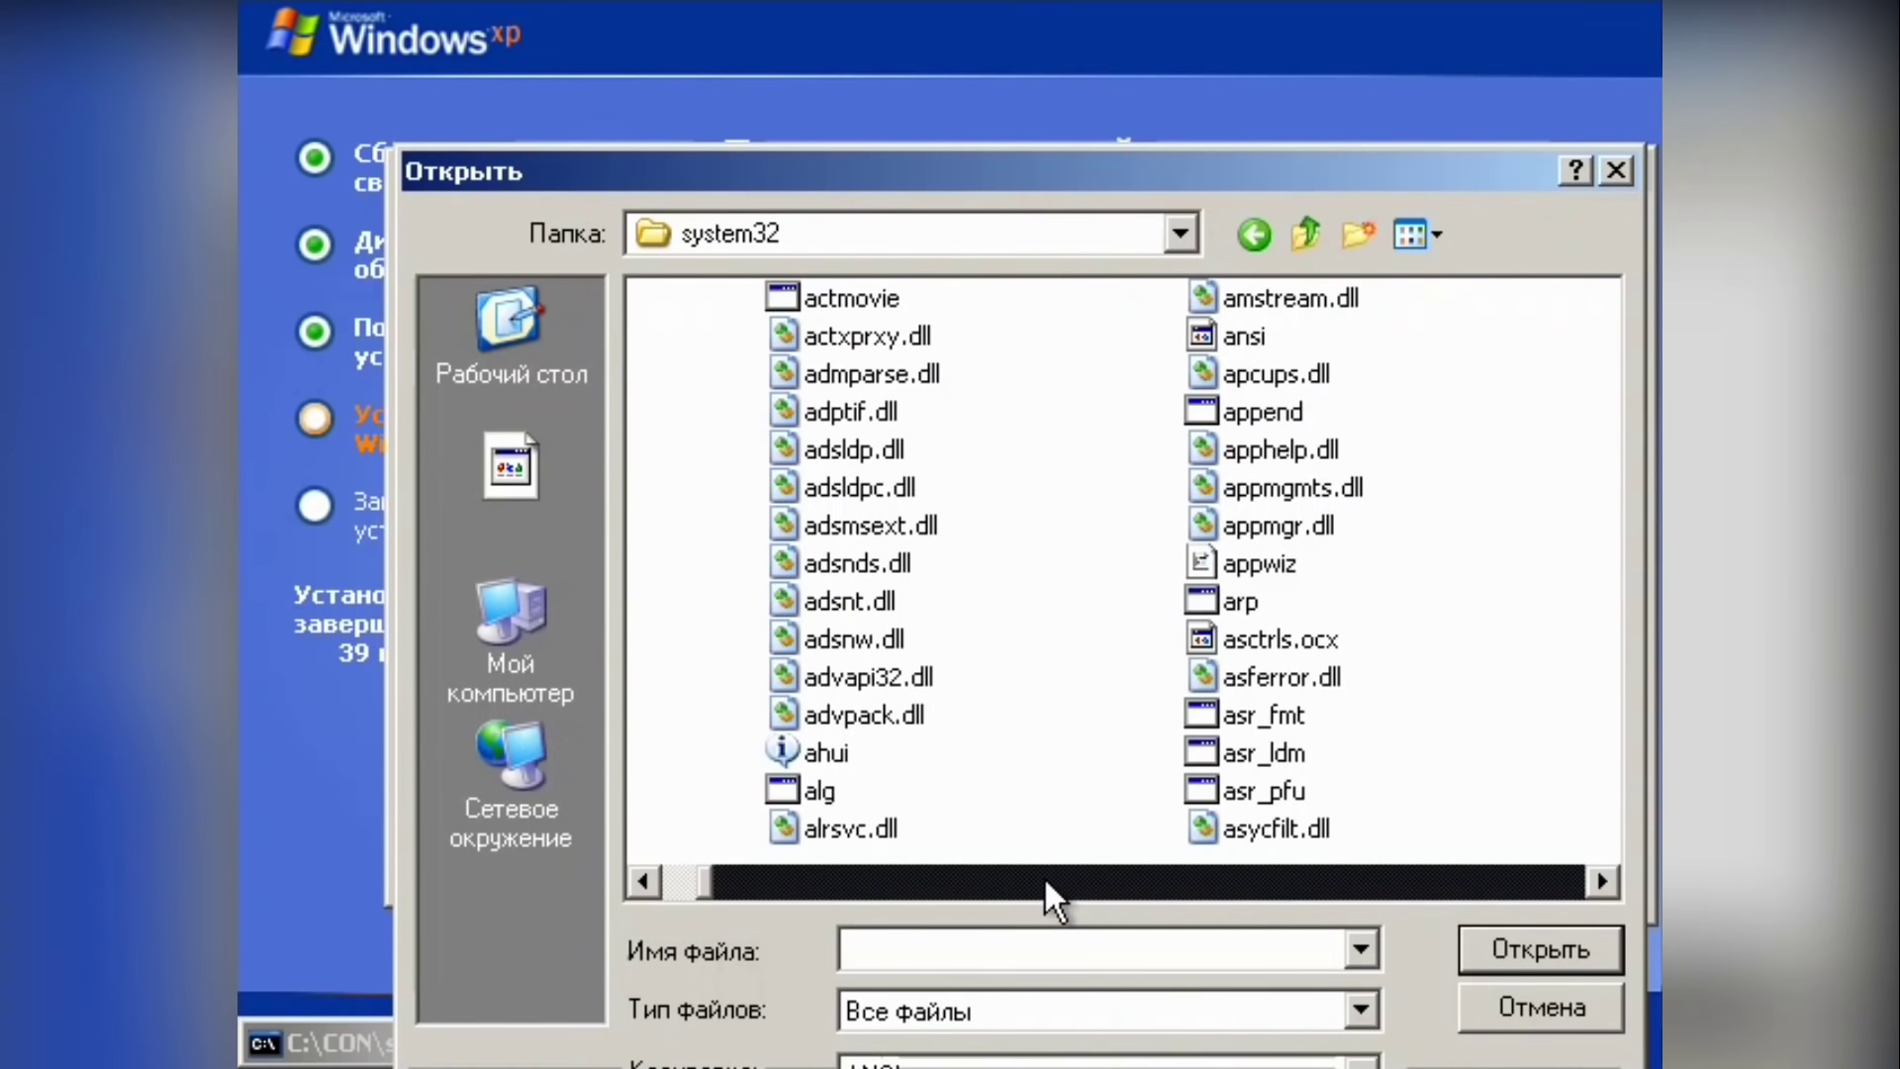
Step: Launch appwiz with the Control Panel to start the Windows Components Wizard, and close the Add or Remove Programs window
right_click(1507, 553)
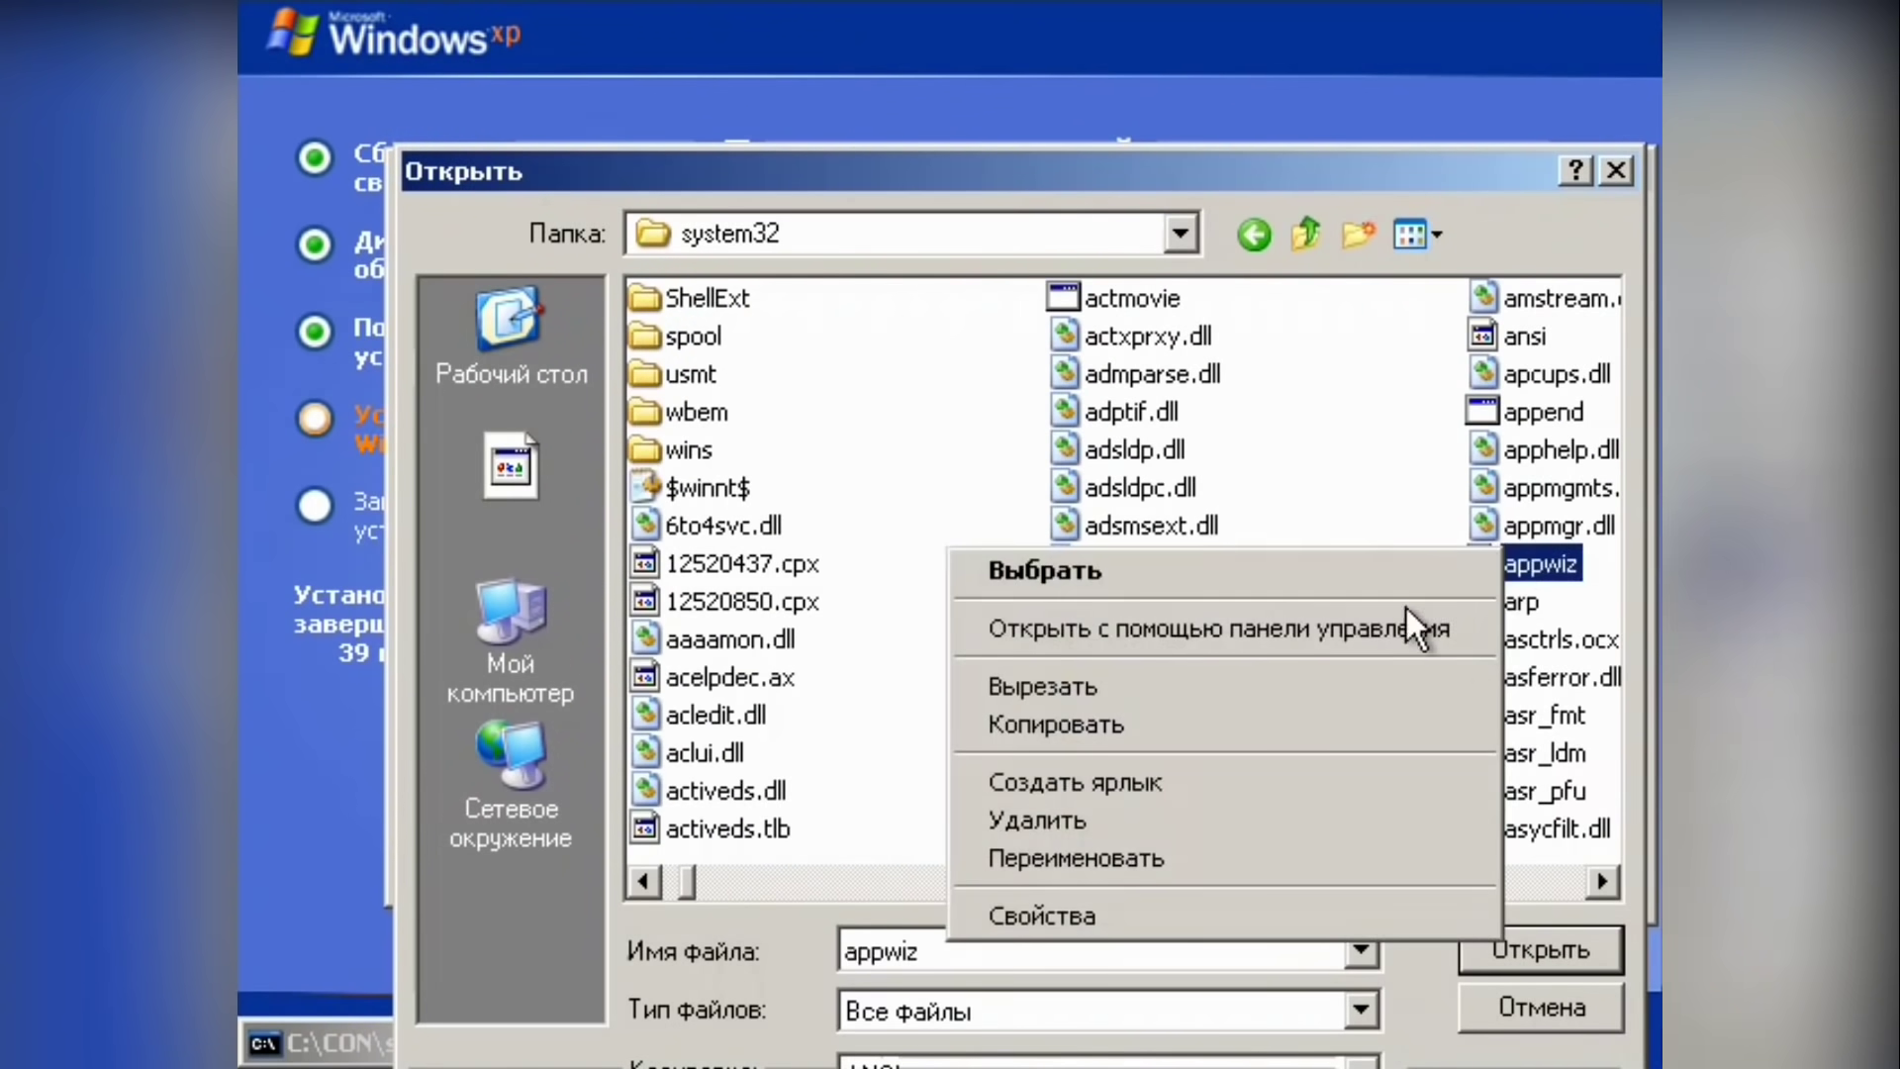
click(1413, 629)
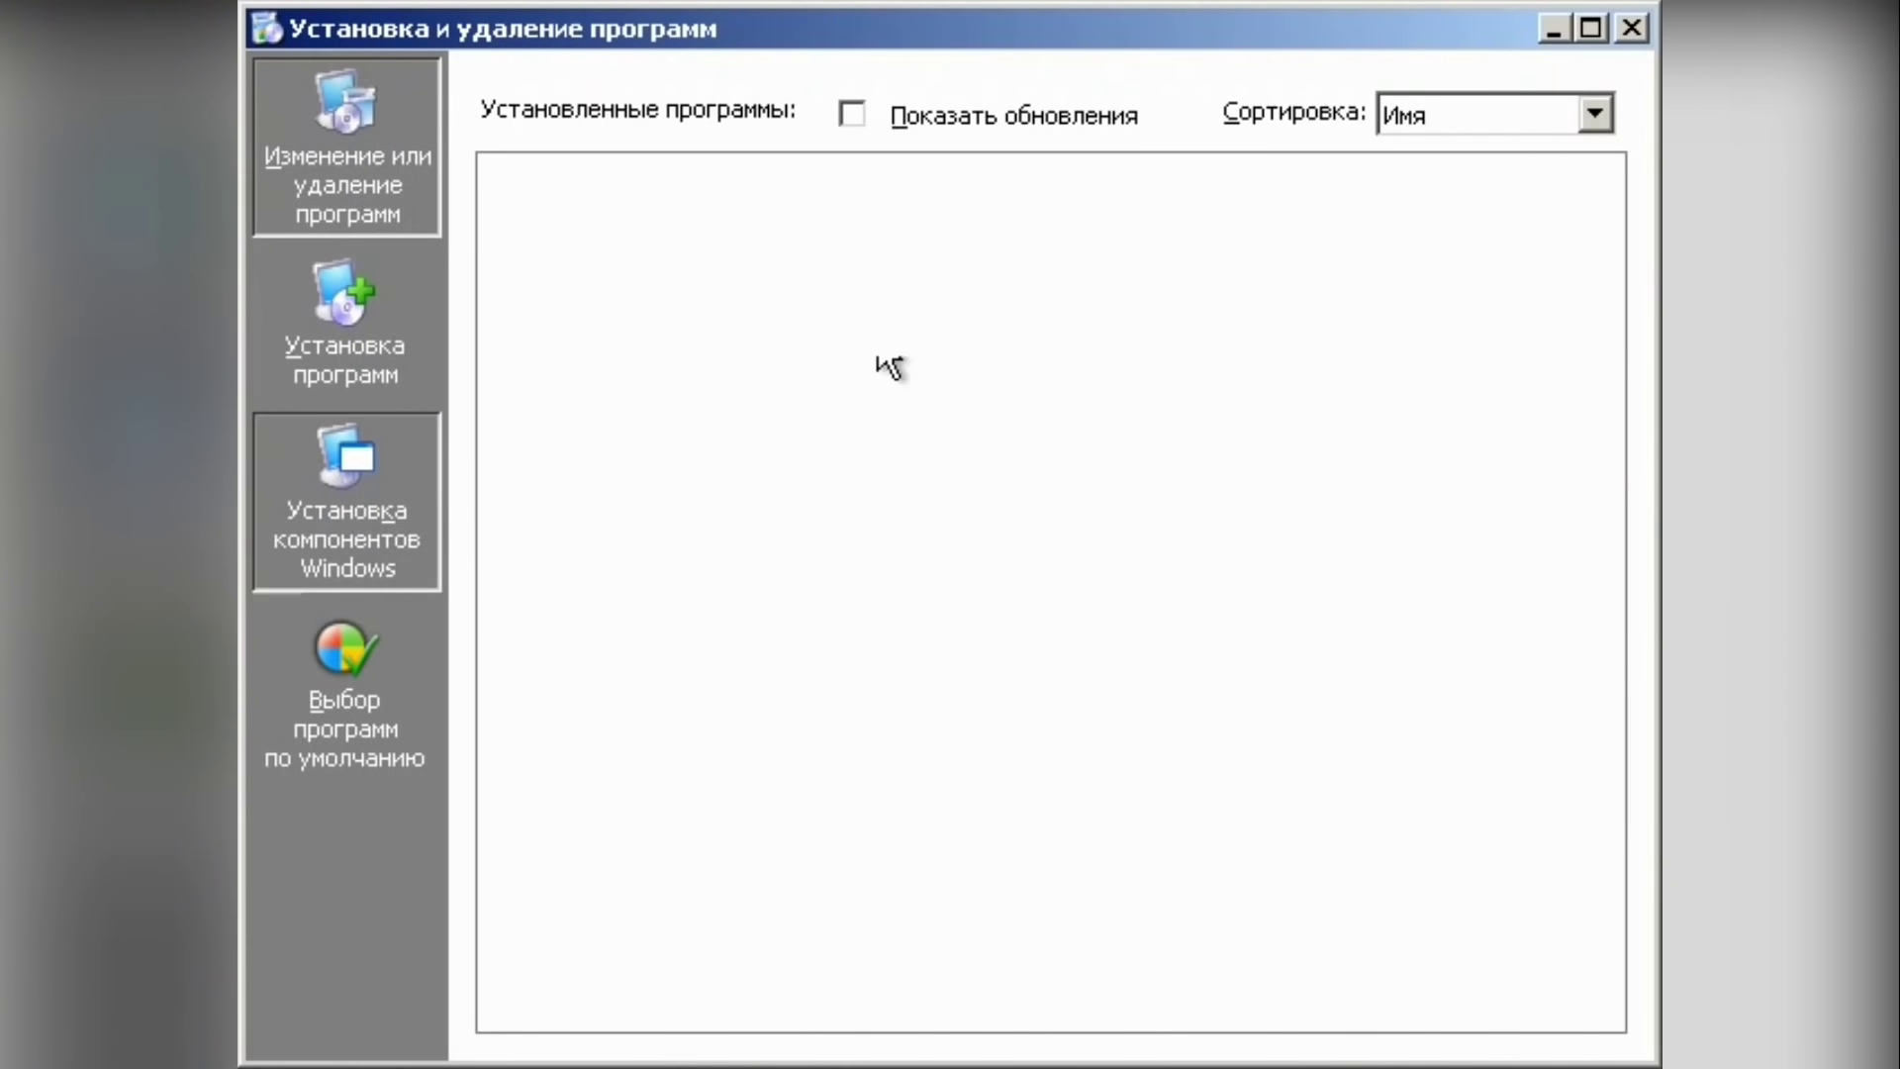
click(1631, 28)
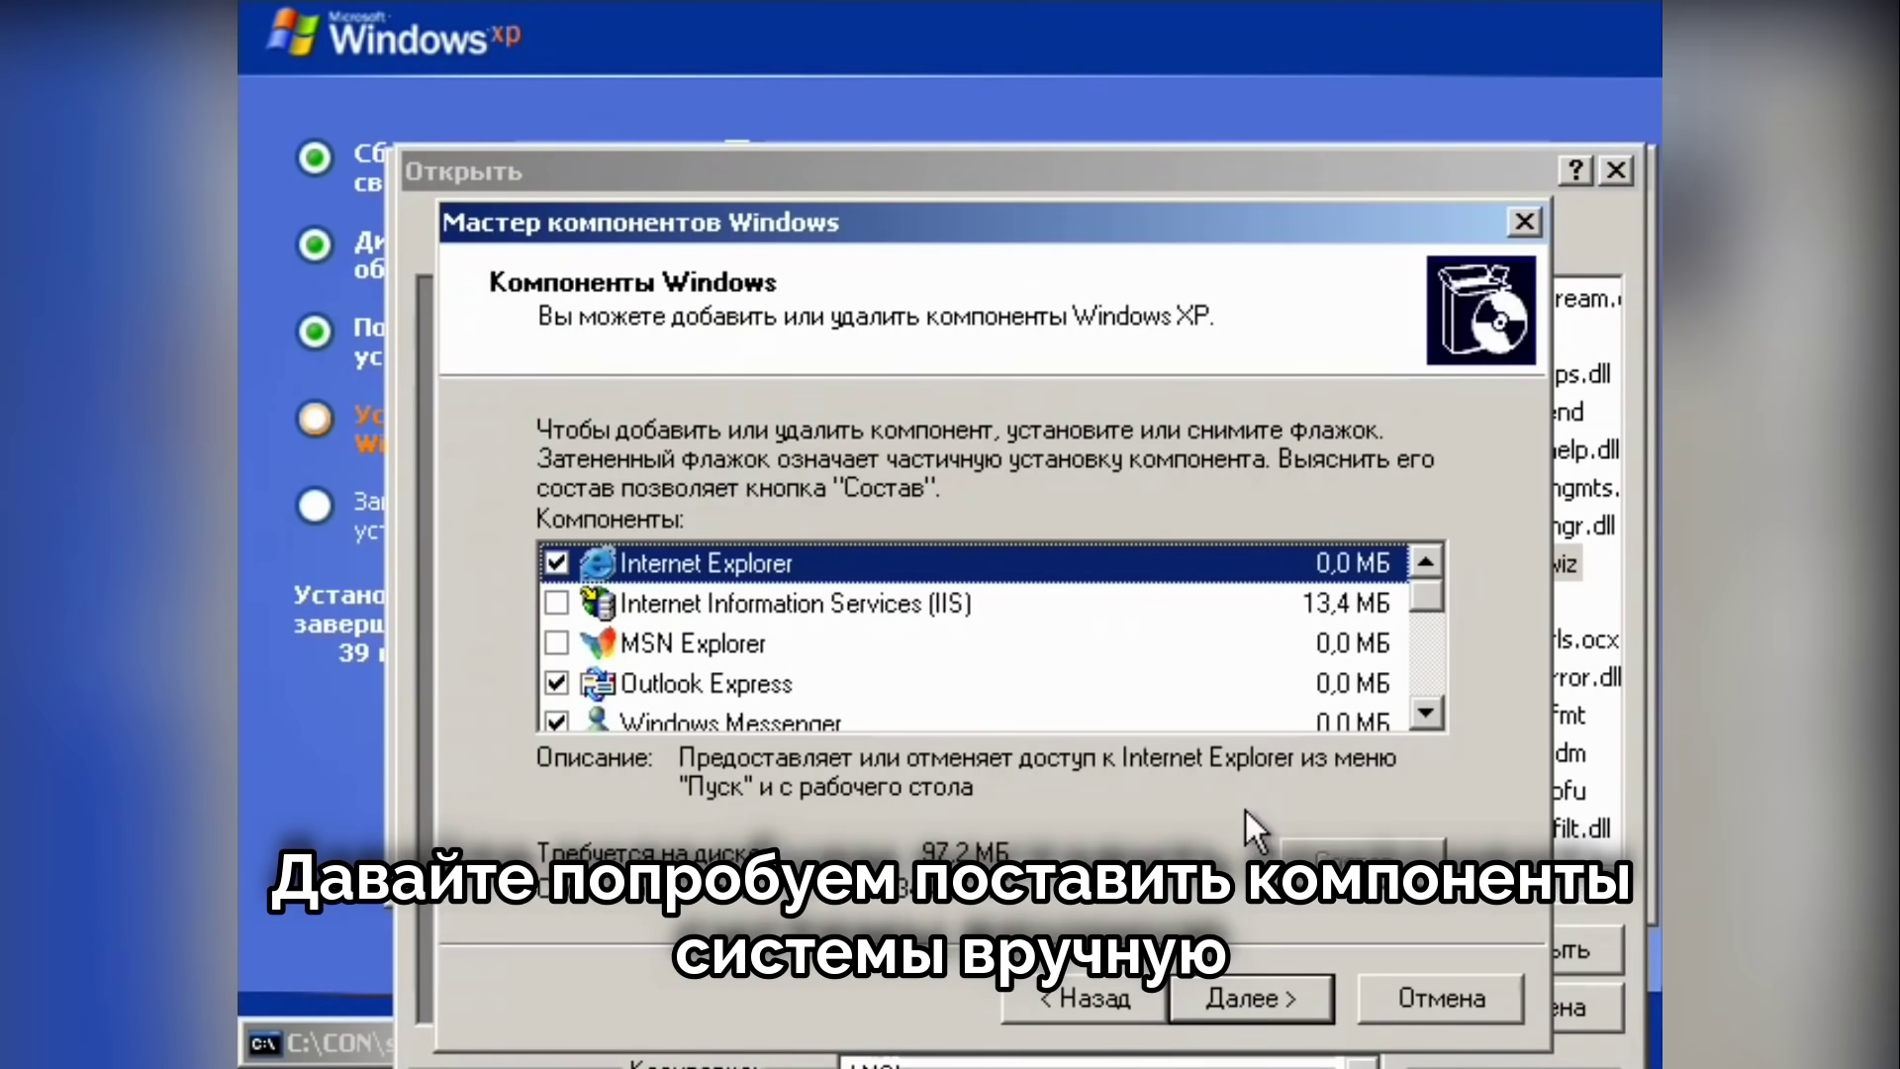
Step: Select additional Windows components, including MSN Explorer, Internet Information Services (IIS), «Другие службы доступа к файлам и принтерам в сети» and «Очереди сообщений»
click(556, 643)
click(598, 596)
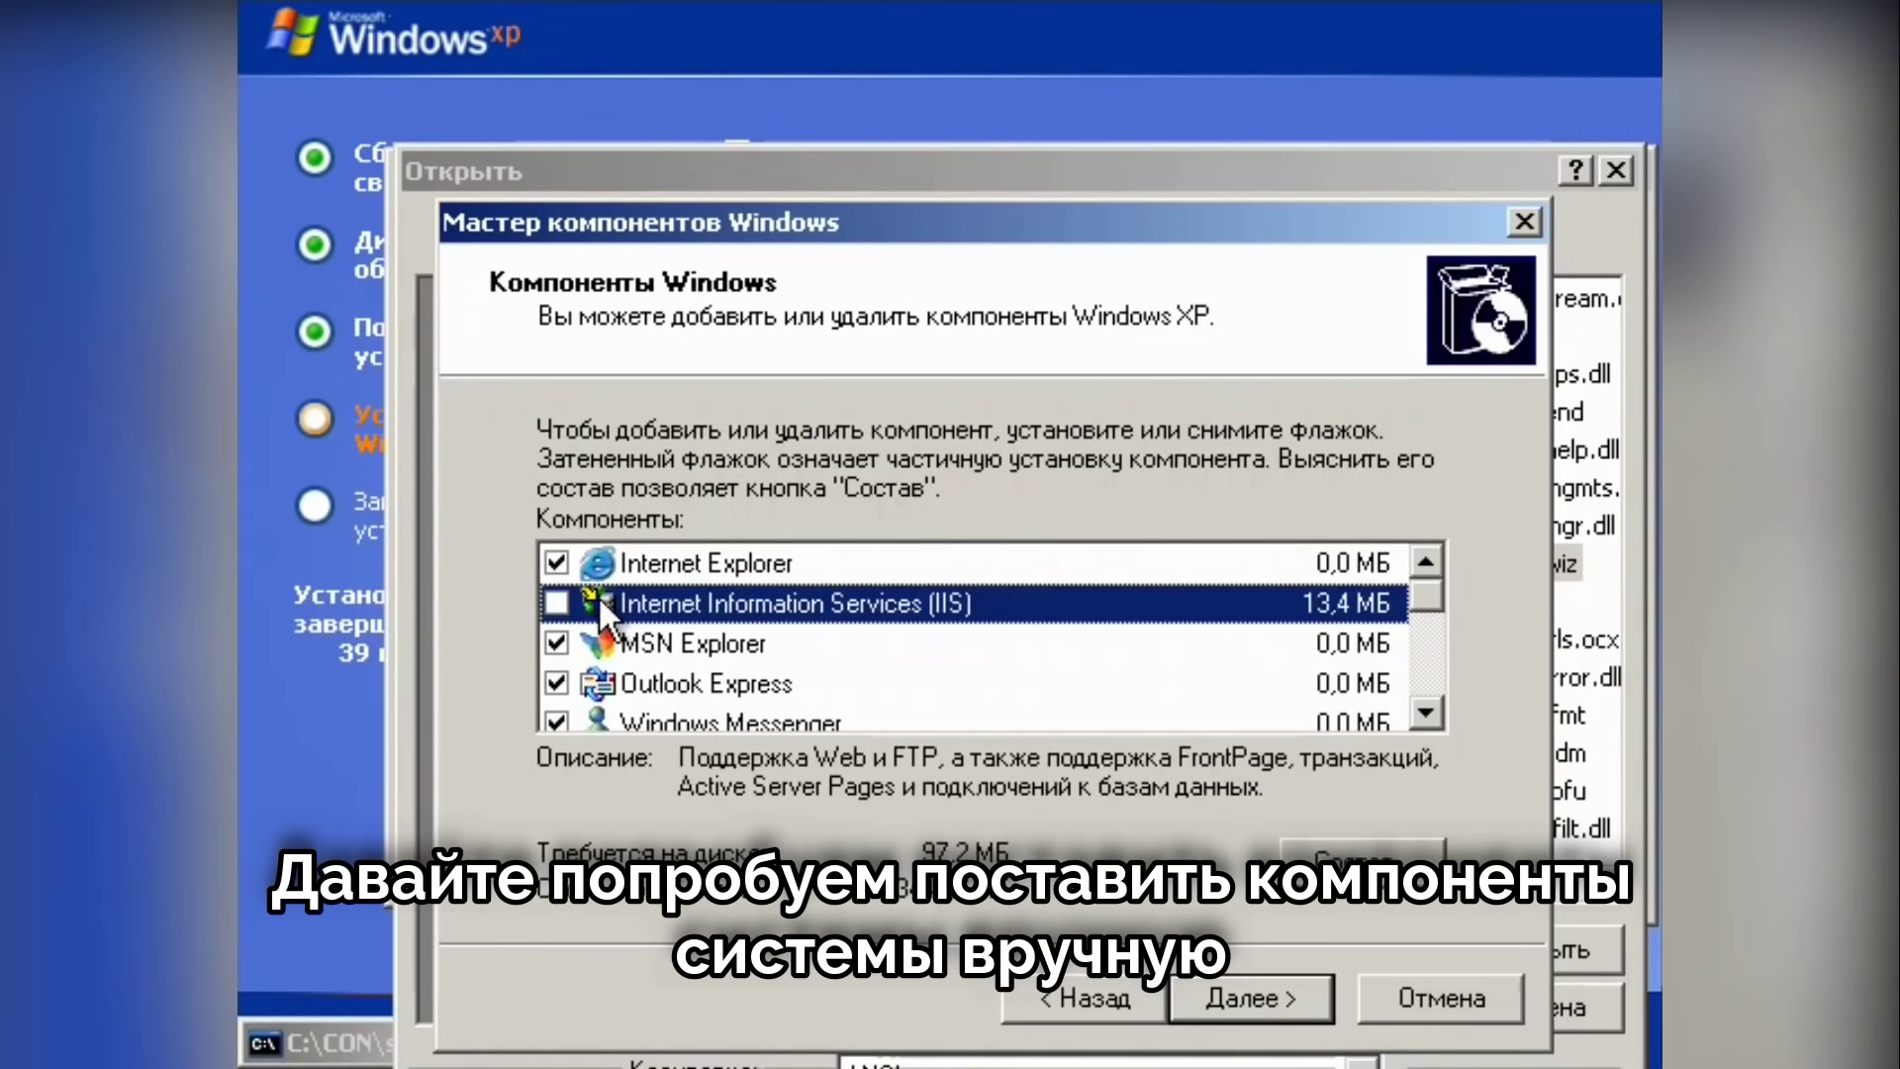
click(561, 601)
click(1425, 711)
double_click(1425, 711)
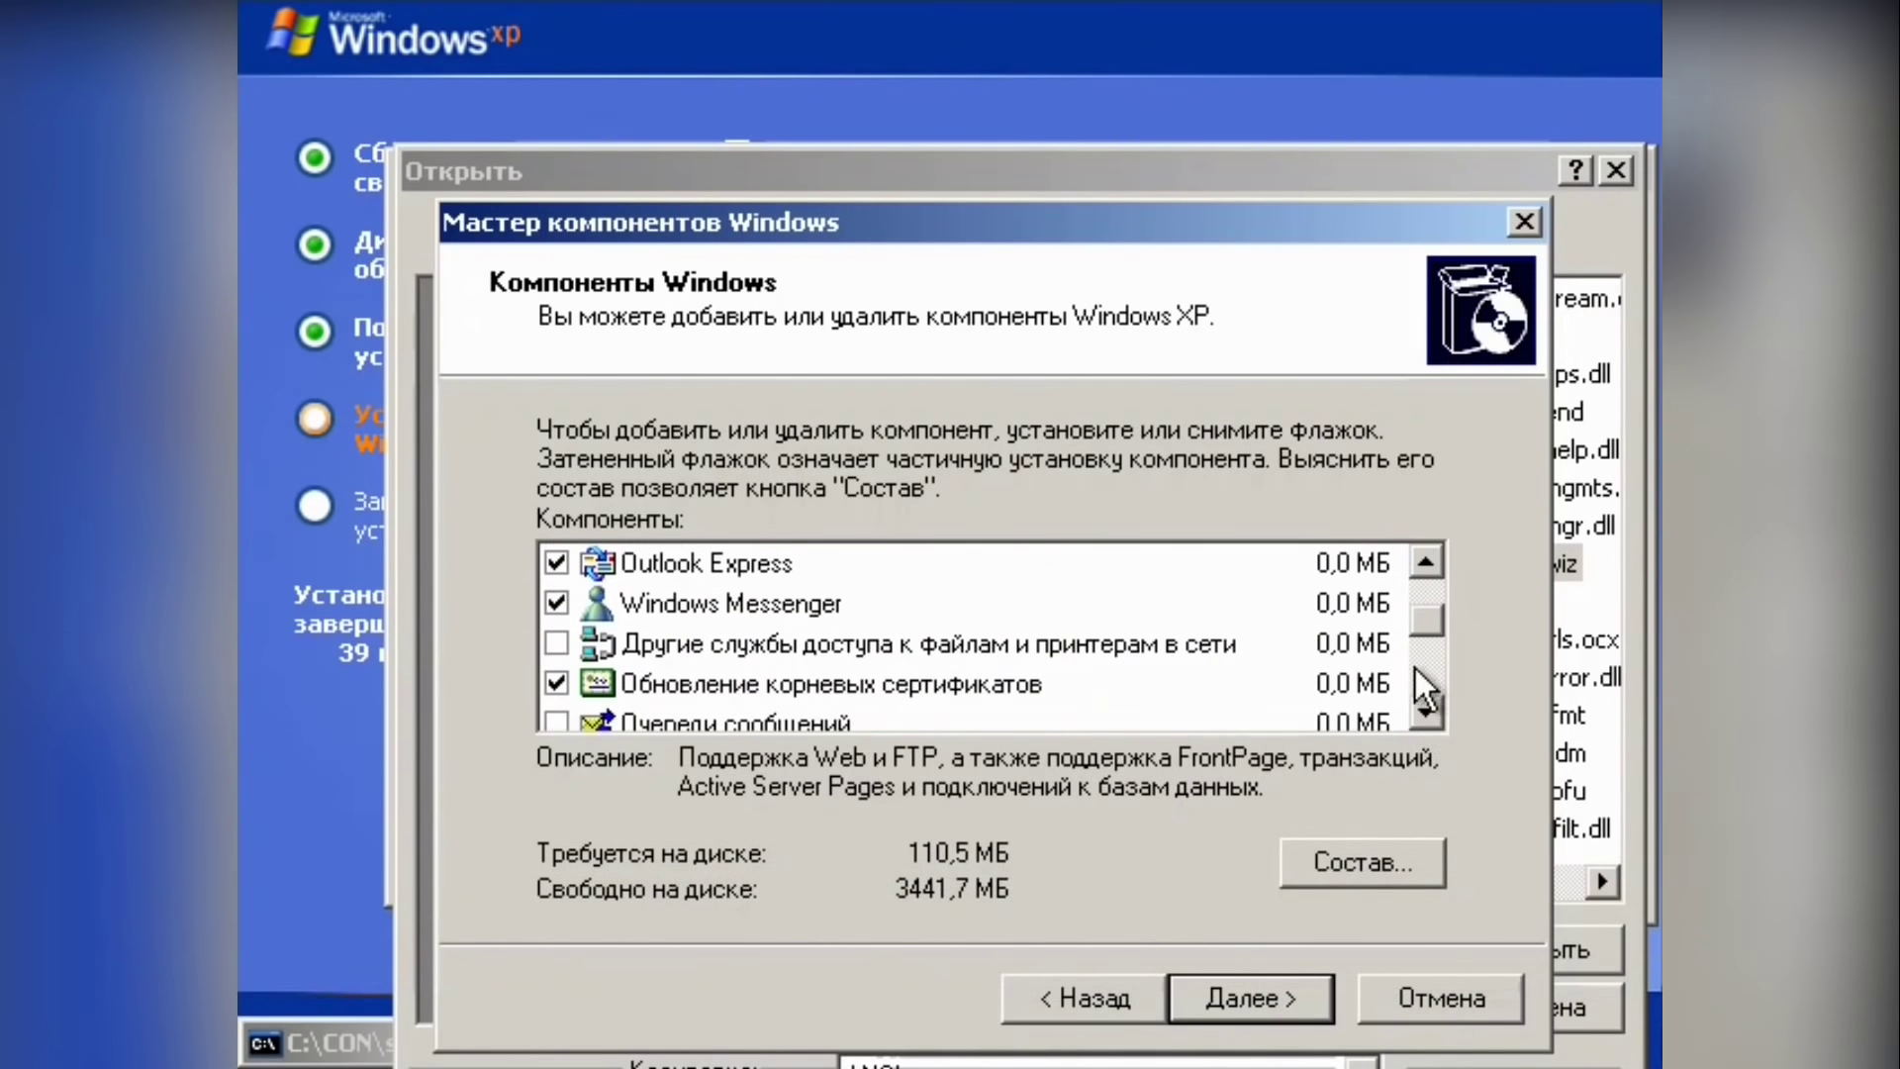
click(555, 645)
click(558, 721)
mouse_move(1433, 634)
mouse_down()
mouse_move(1433, 675)
mouse_move(1432, 628)
mouse_up()
click(557, 605)
click(555, 653)
click(567, 568)
click(556, 684)
Step: Review the component details, decline installing MSMQ HTTP support with IIS, and check the end of the component list
click(1331, 857)
click(491, 547)
click(1145, 964)
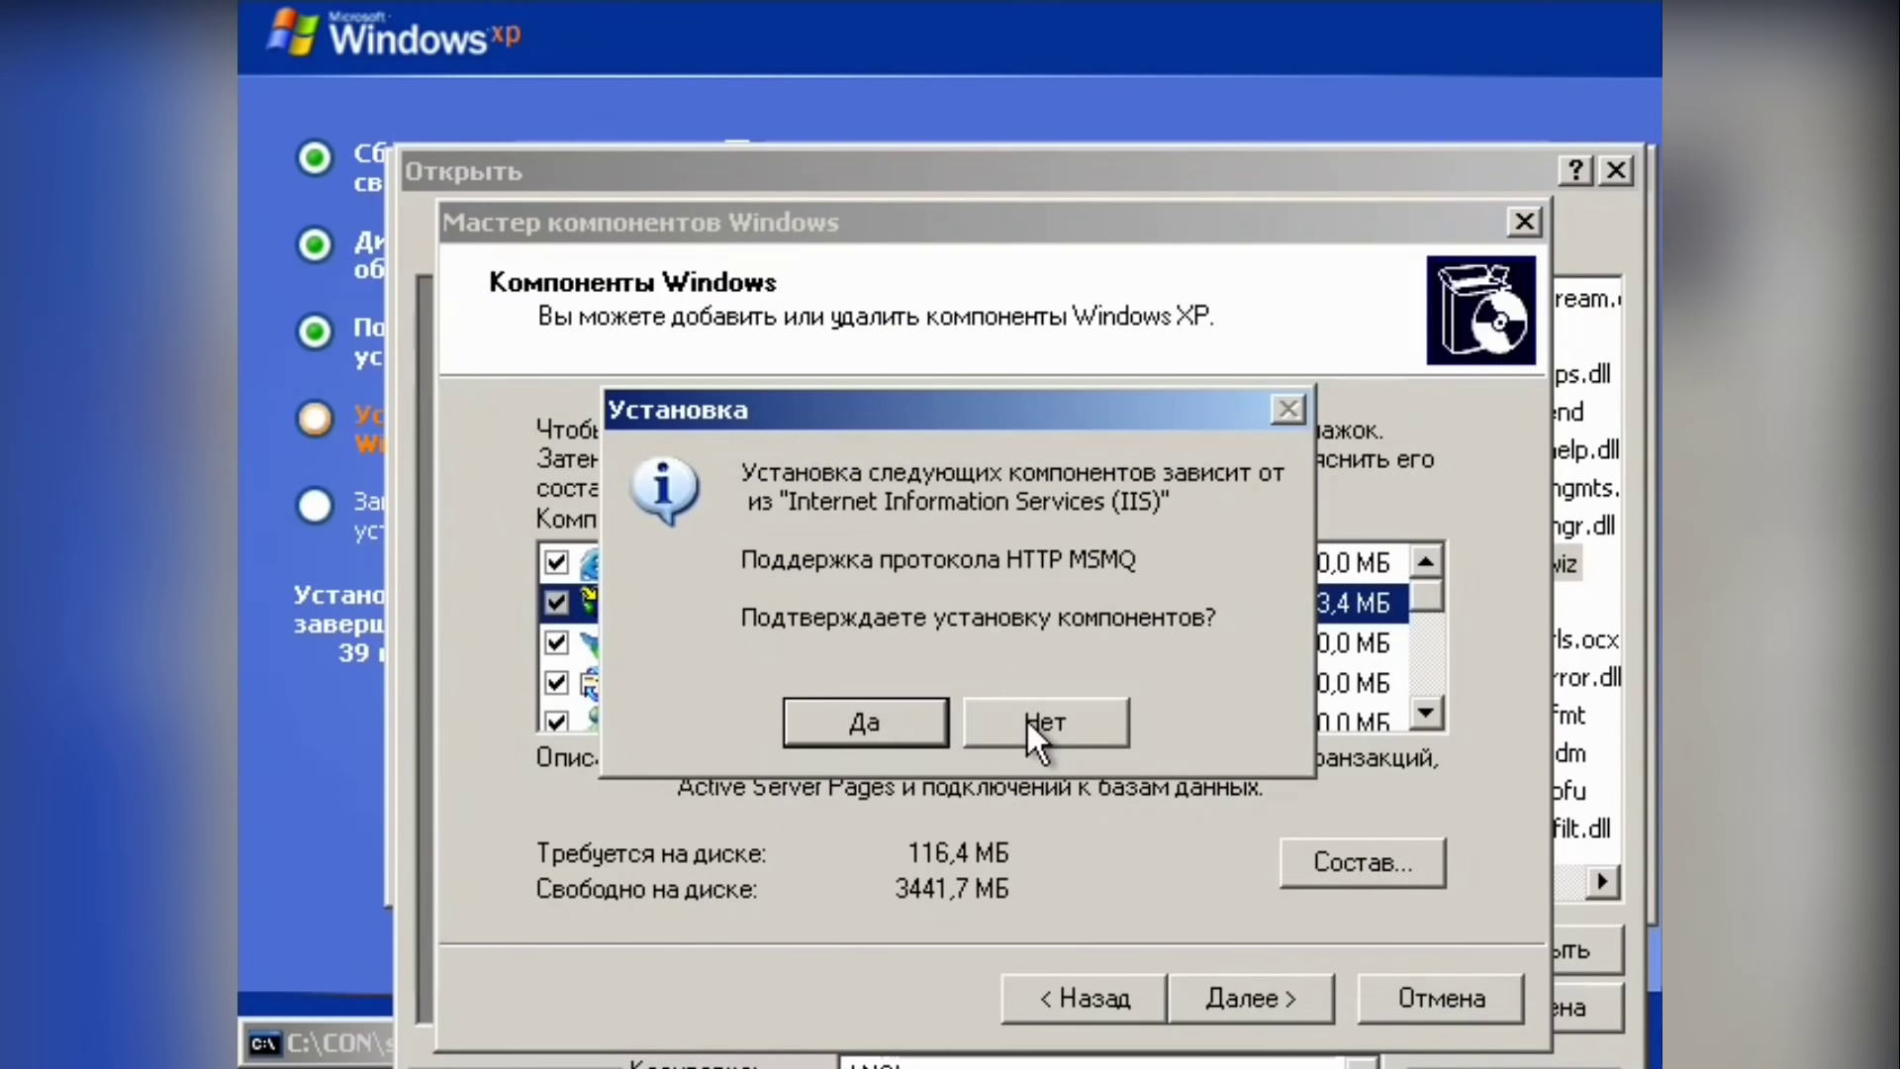
click(1026, 719)
drag(1430, 598, 1410, 685)
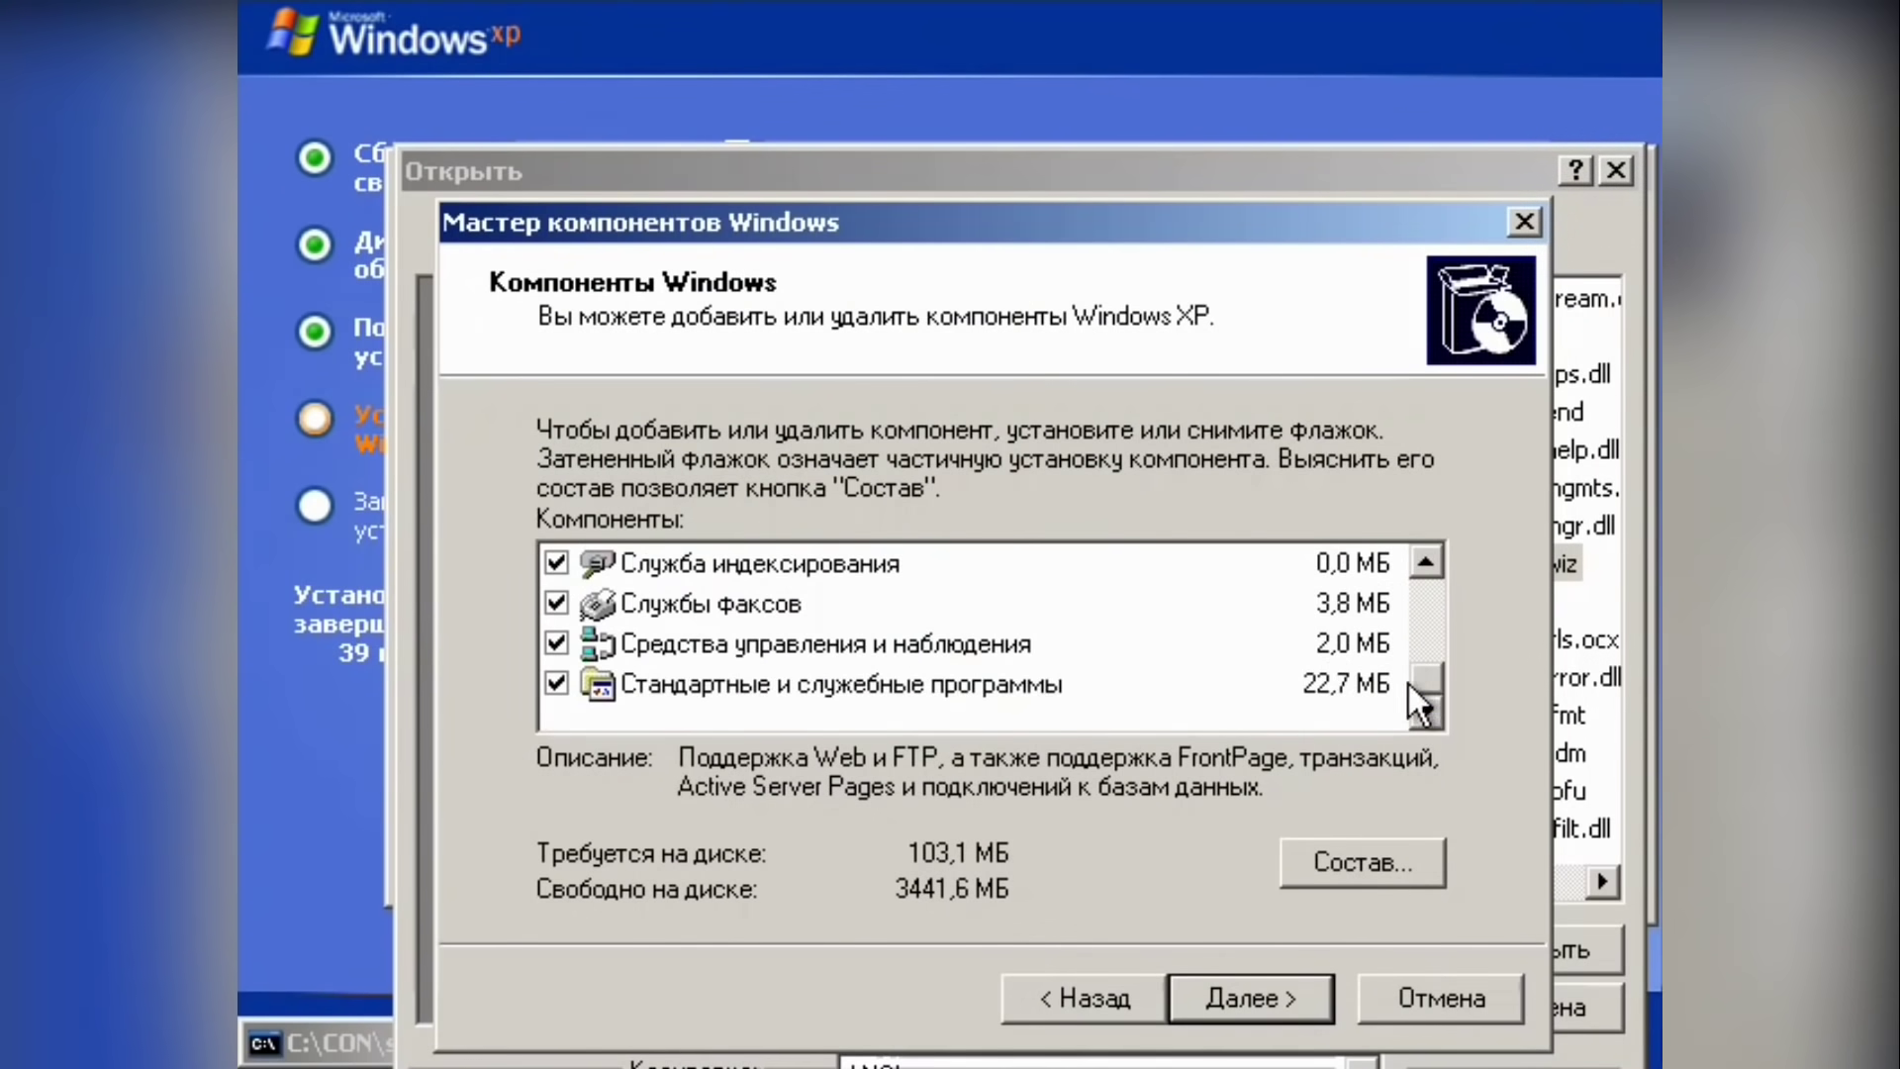
Step: Start installing the selected Windows components and continue past the file-list errors for document templates and HyperTerminal
drag(1156, 233, 1051, 126)
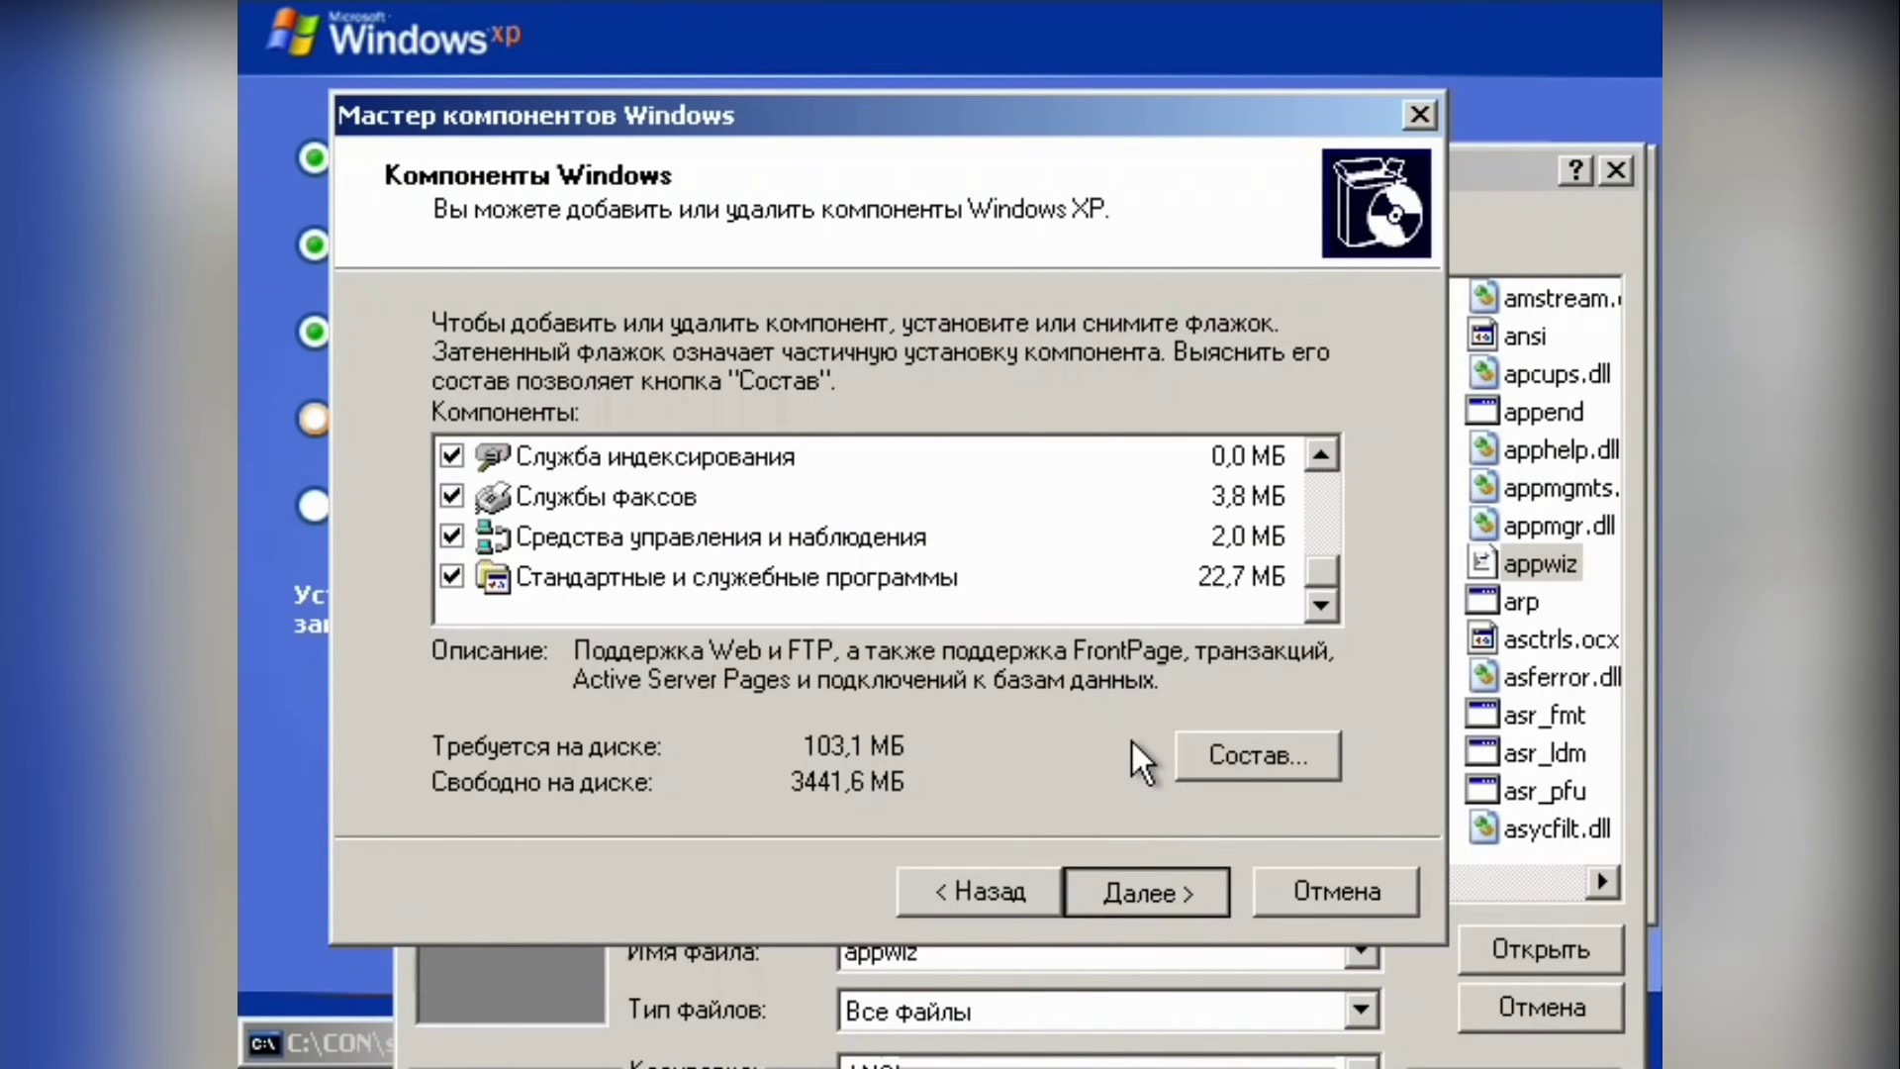
key(Return)
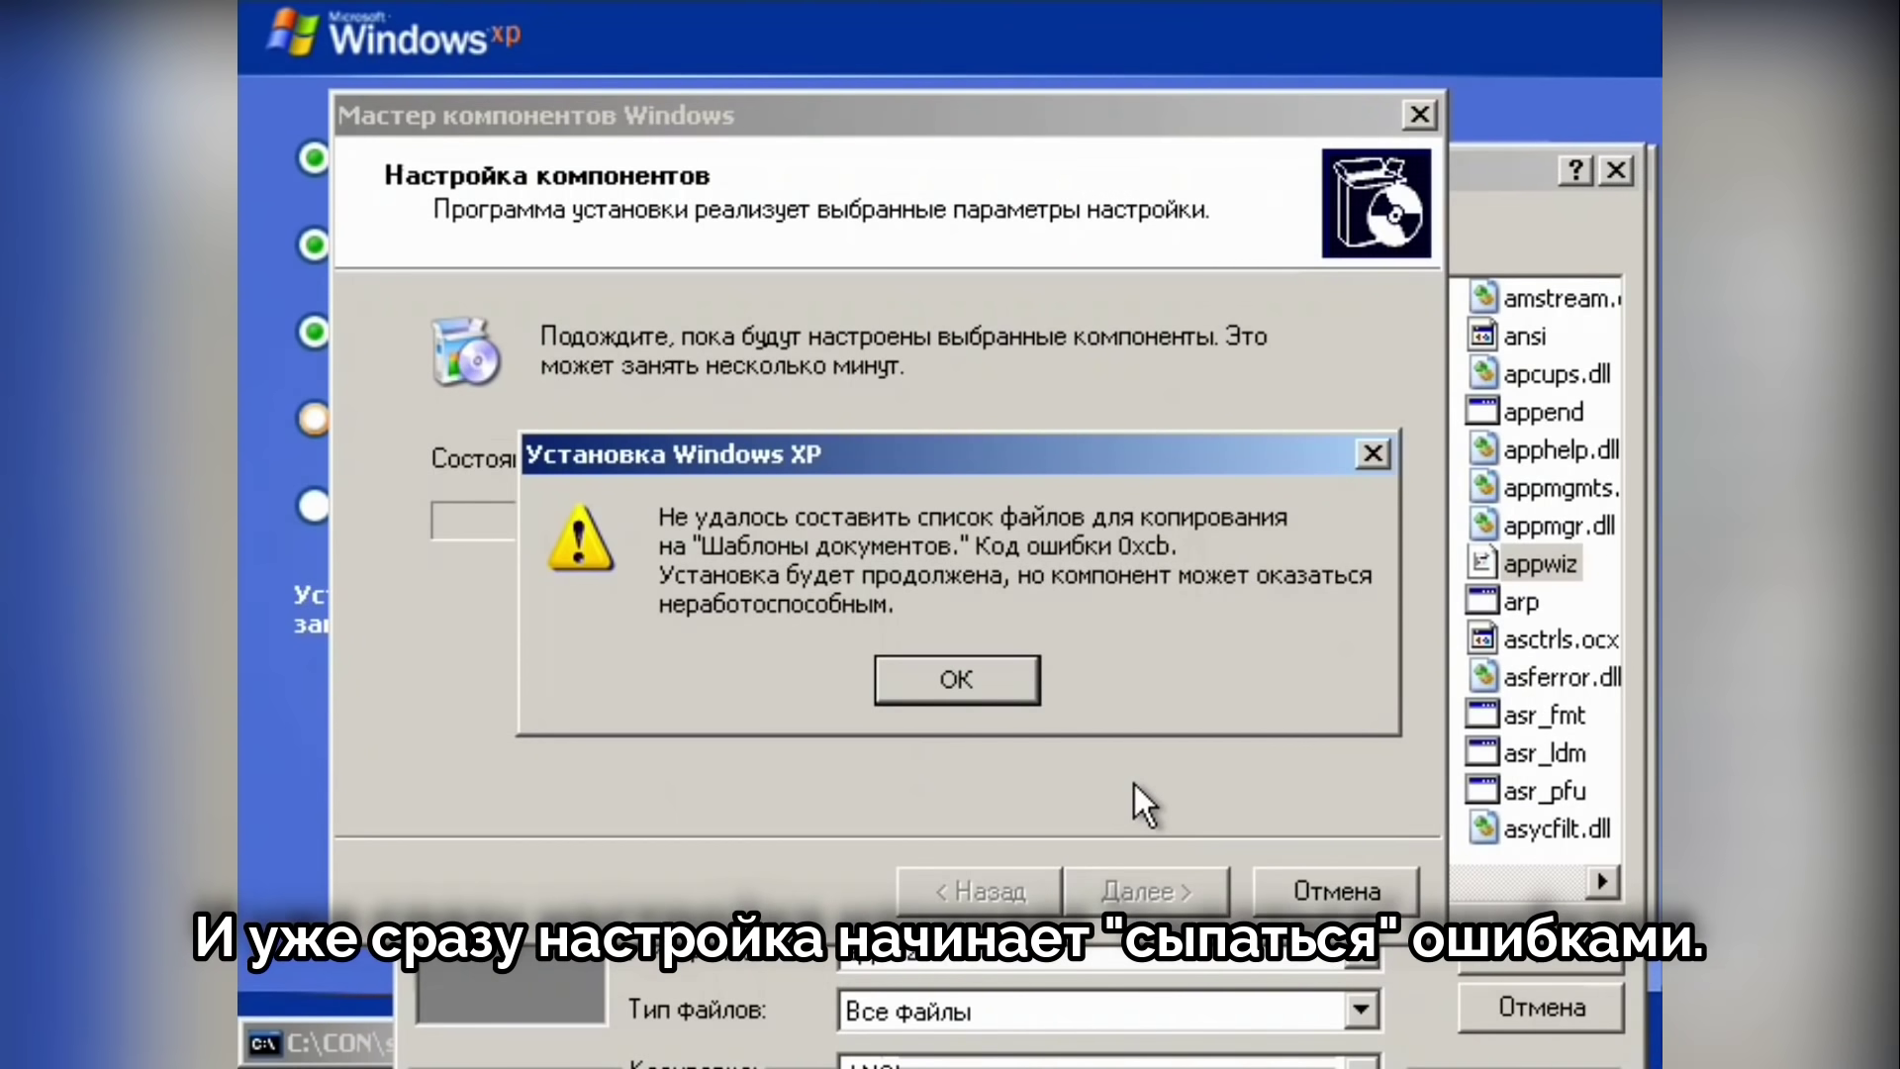
click(990, 683)
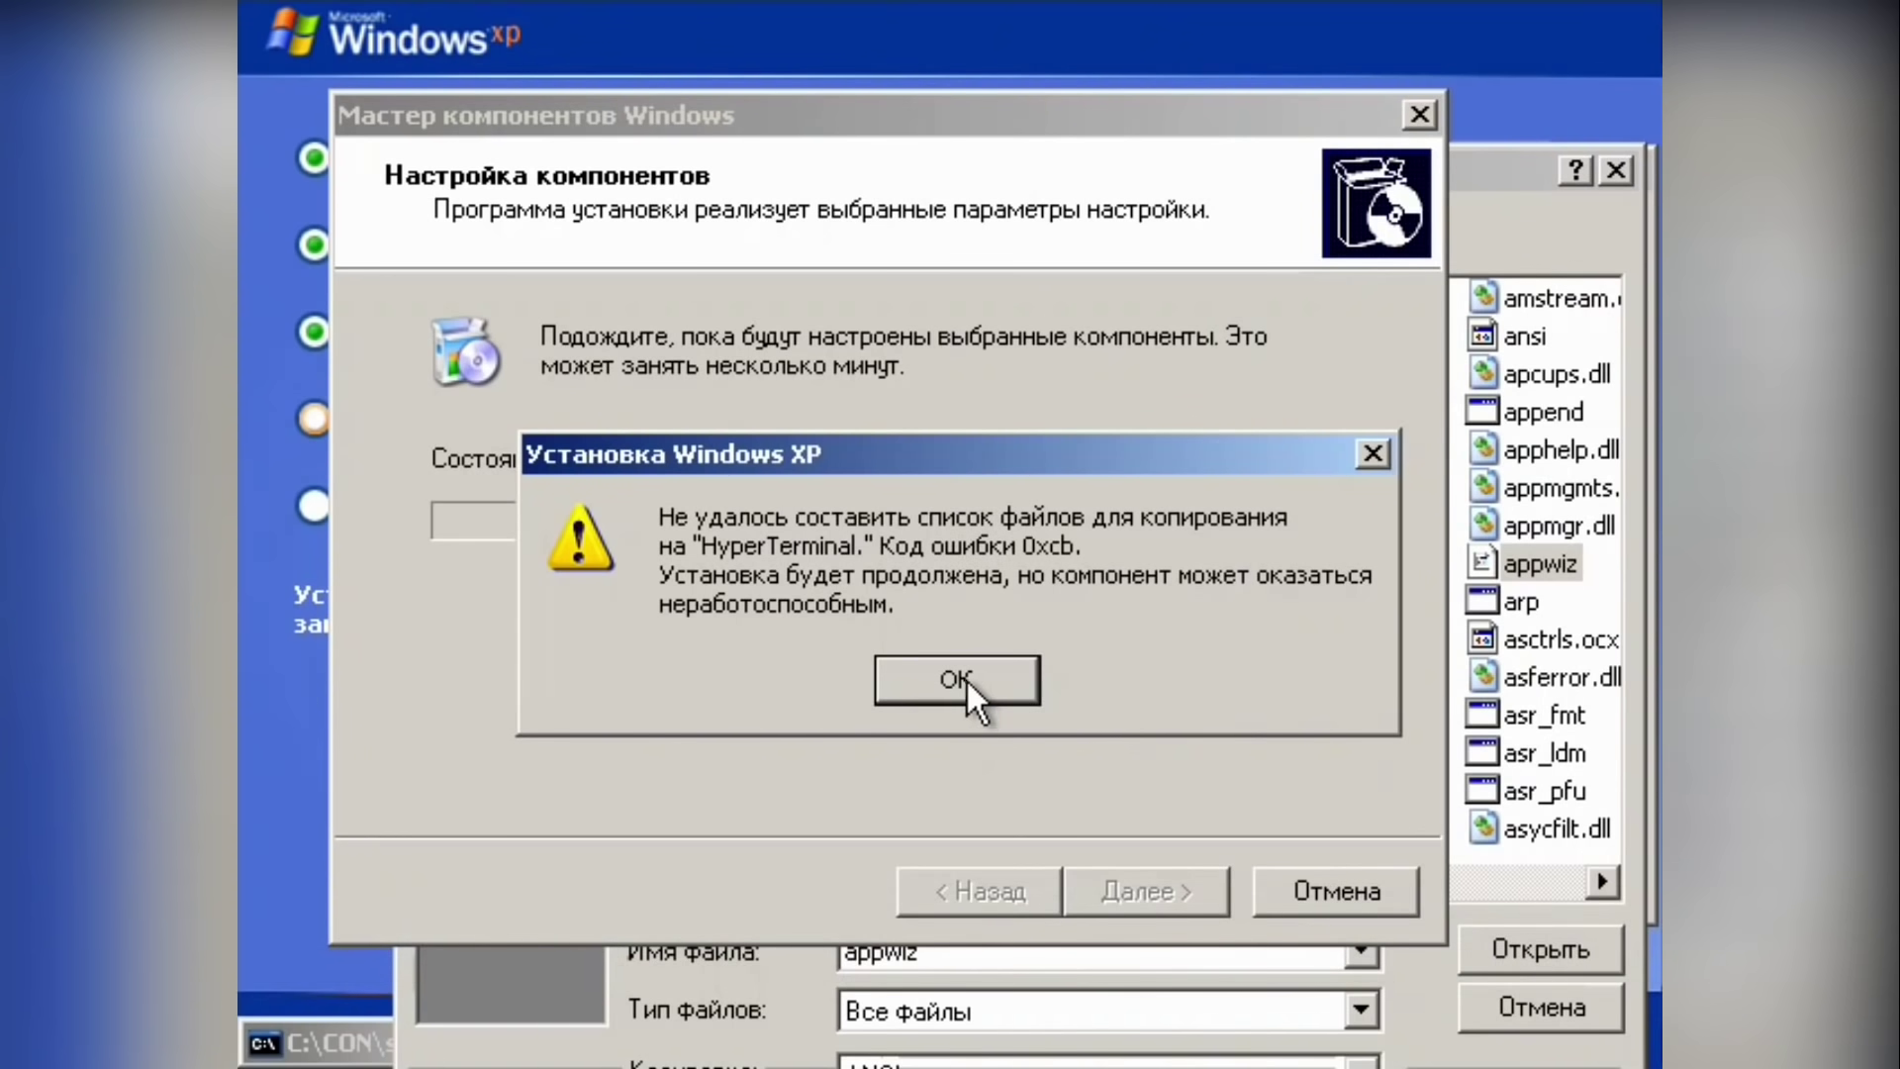
click(964, 678)
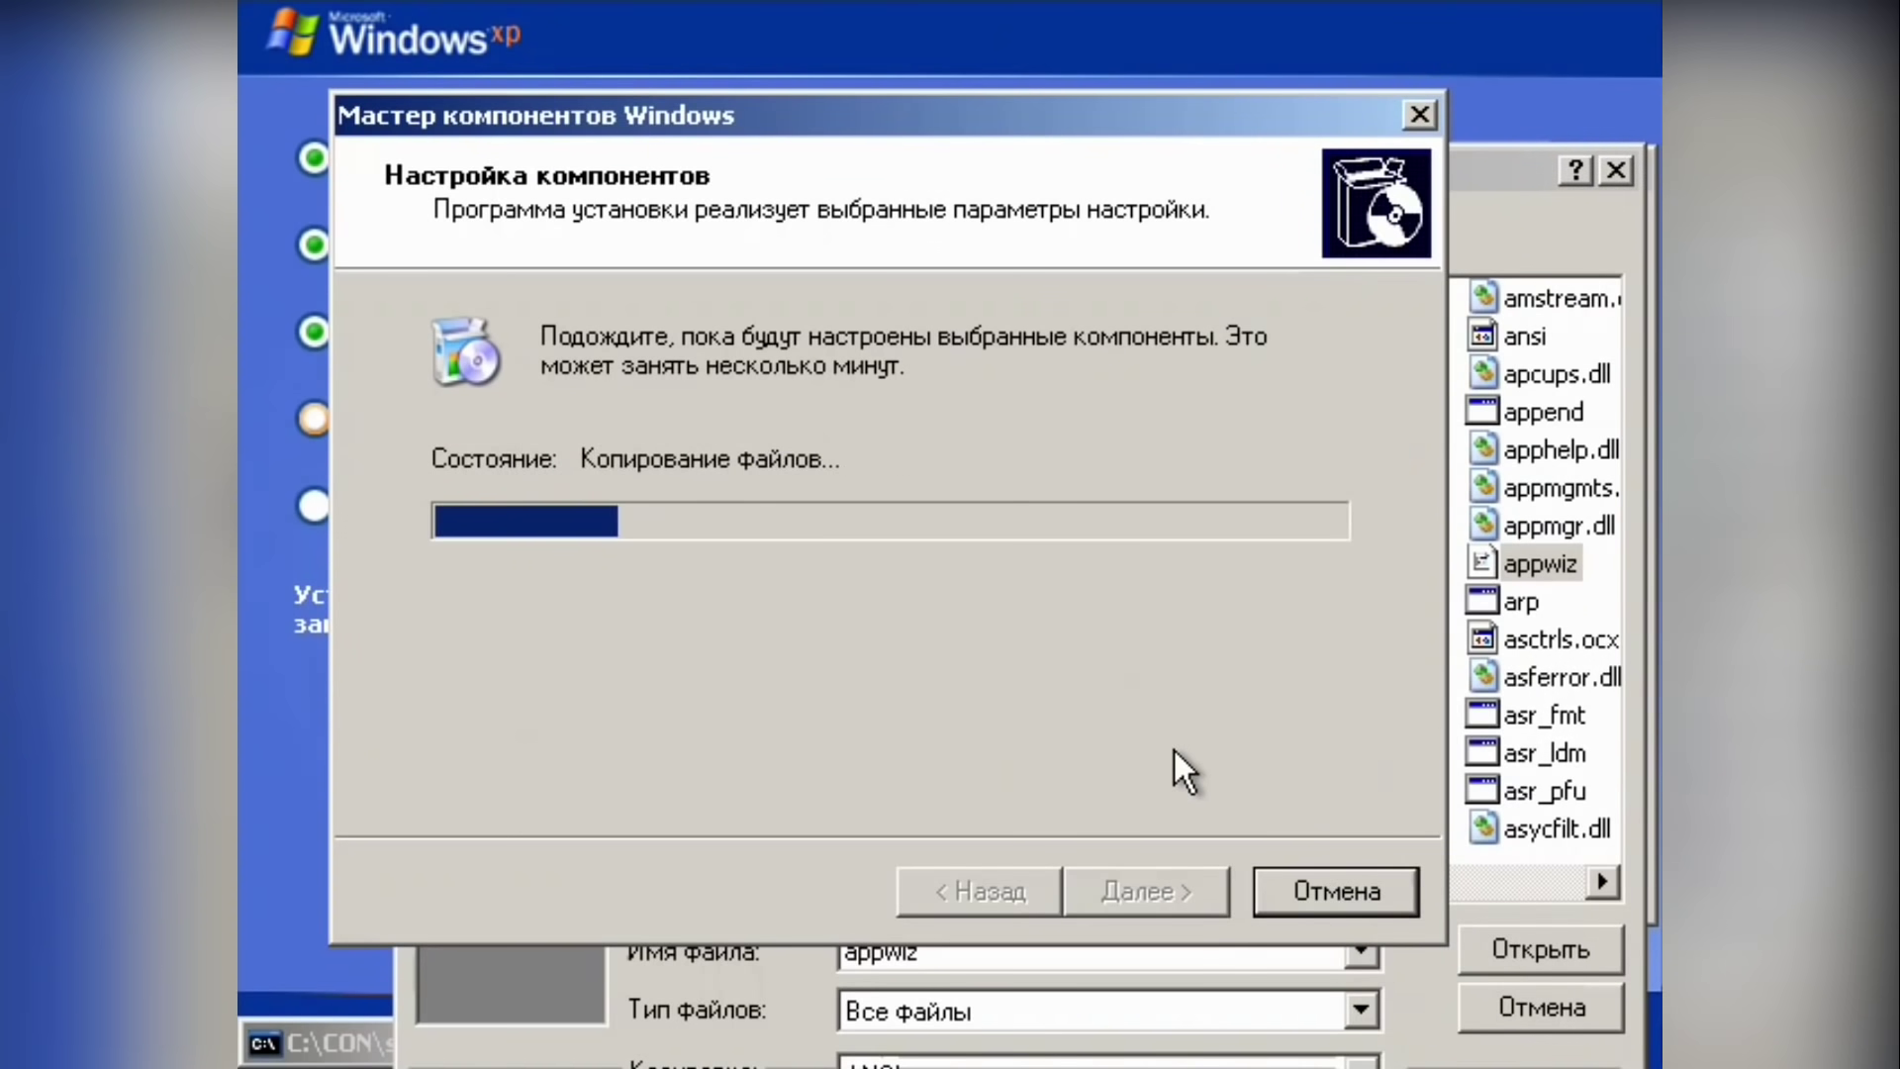
Step: Supply the requested CMPROPS.DL_ file from the I386 folder on the GRTMPVOL_RU (D:) disc
click(1199, 726)
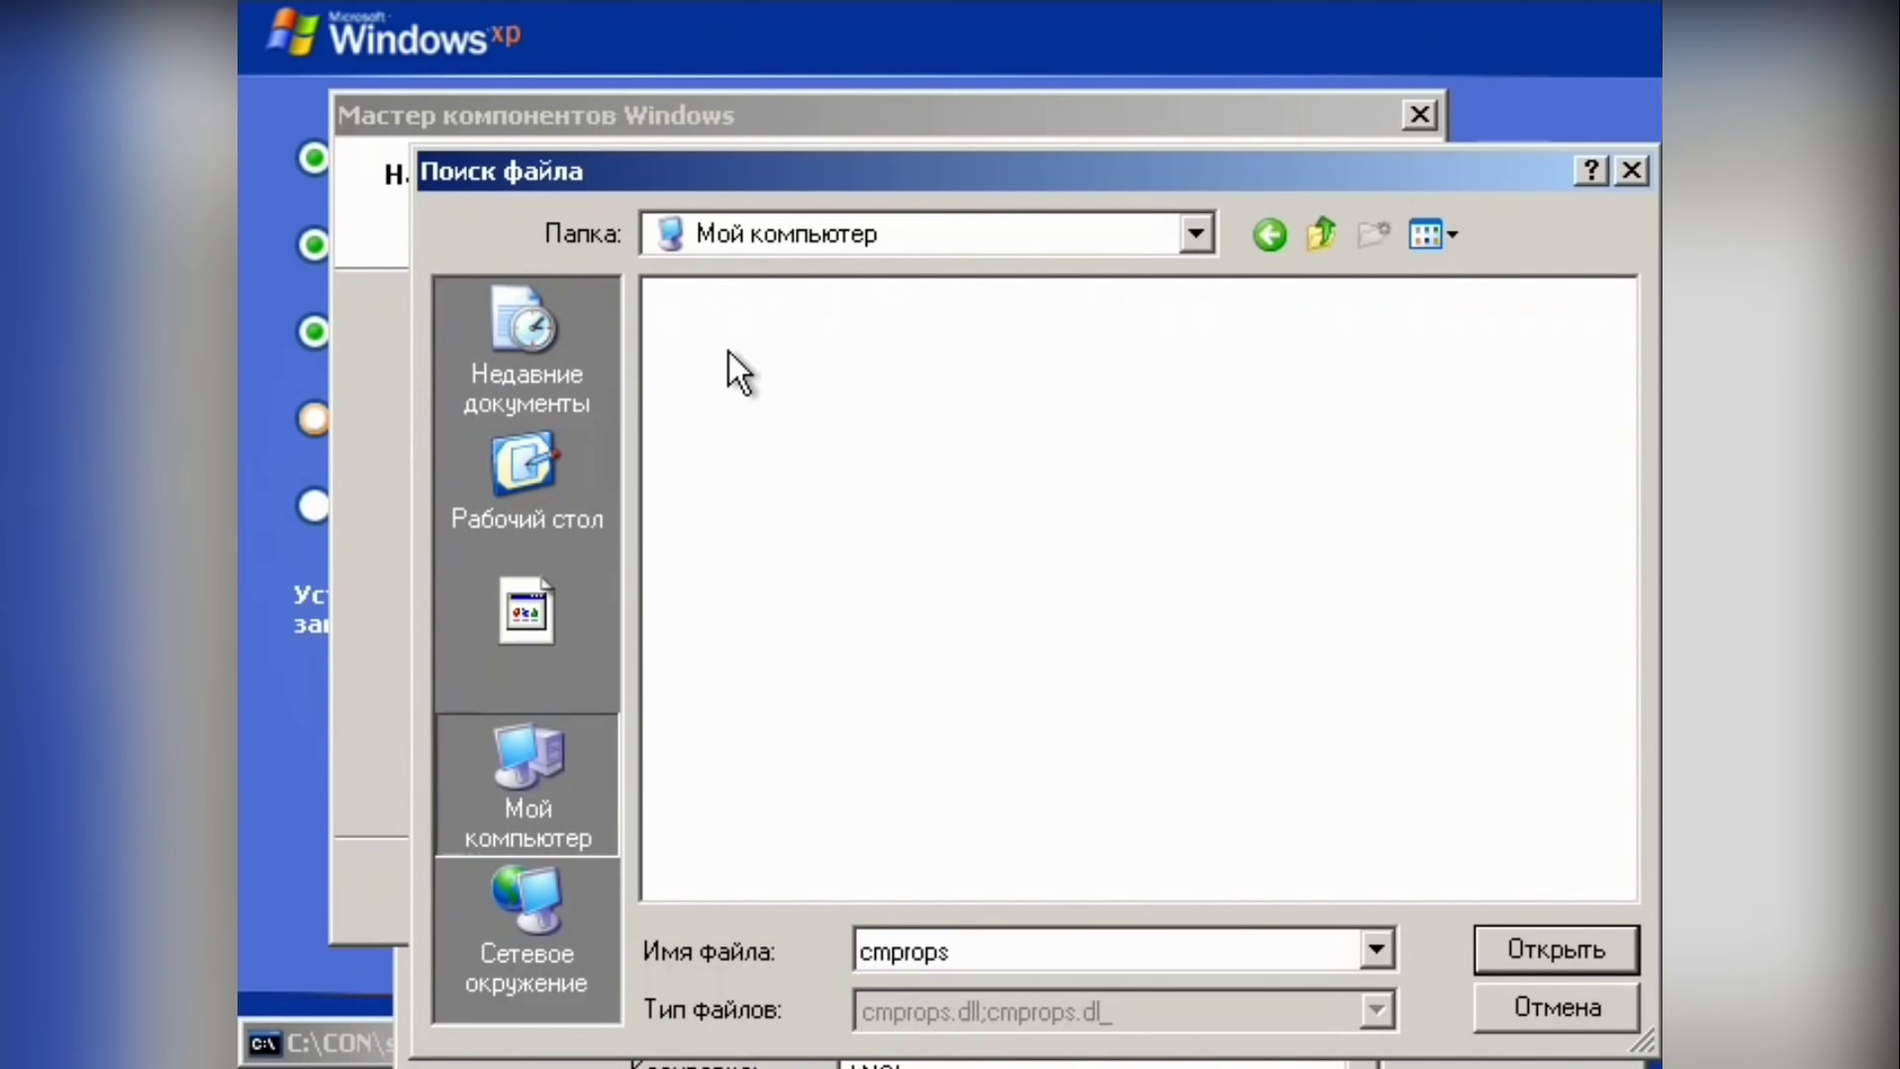
click(1145, 235)
click(983, 734)
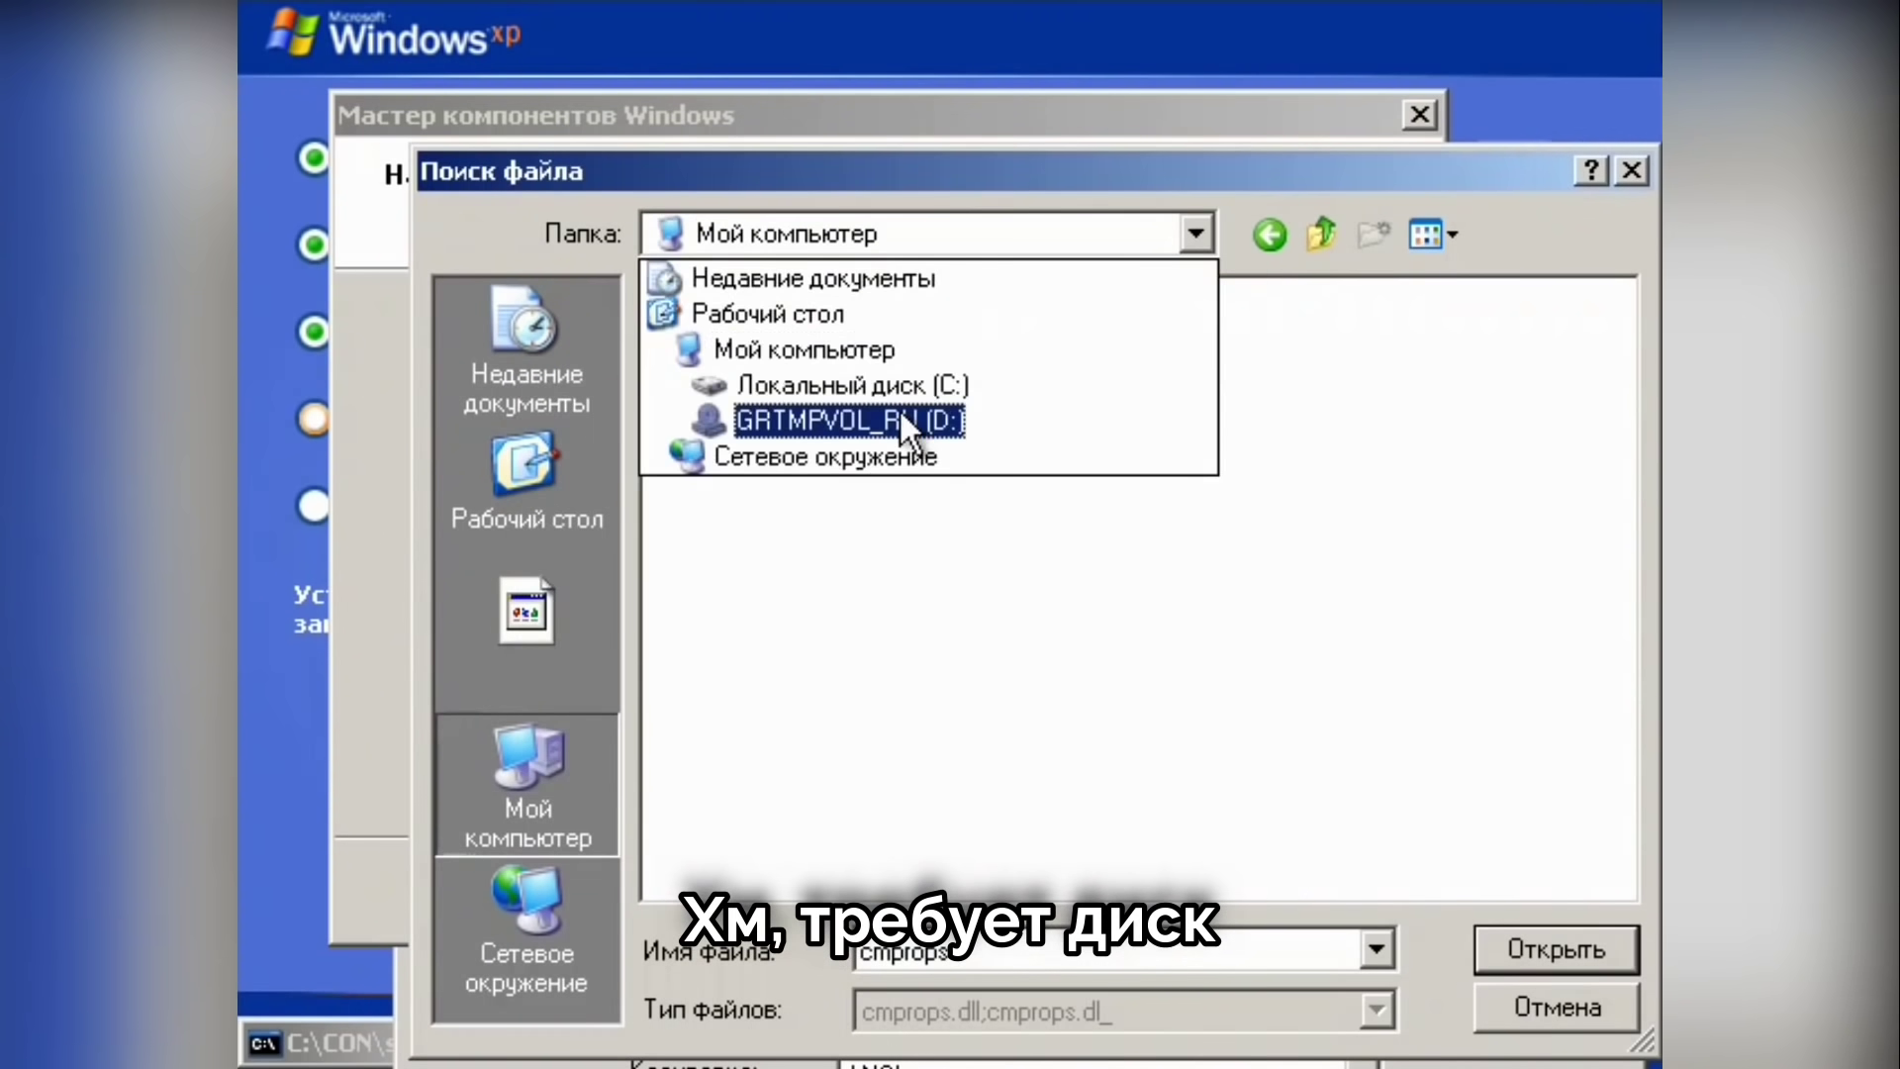
click(899, 413)
double_click(693, 370)
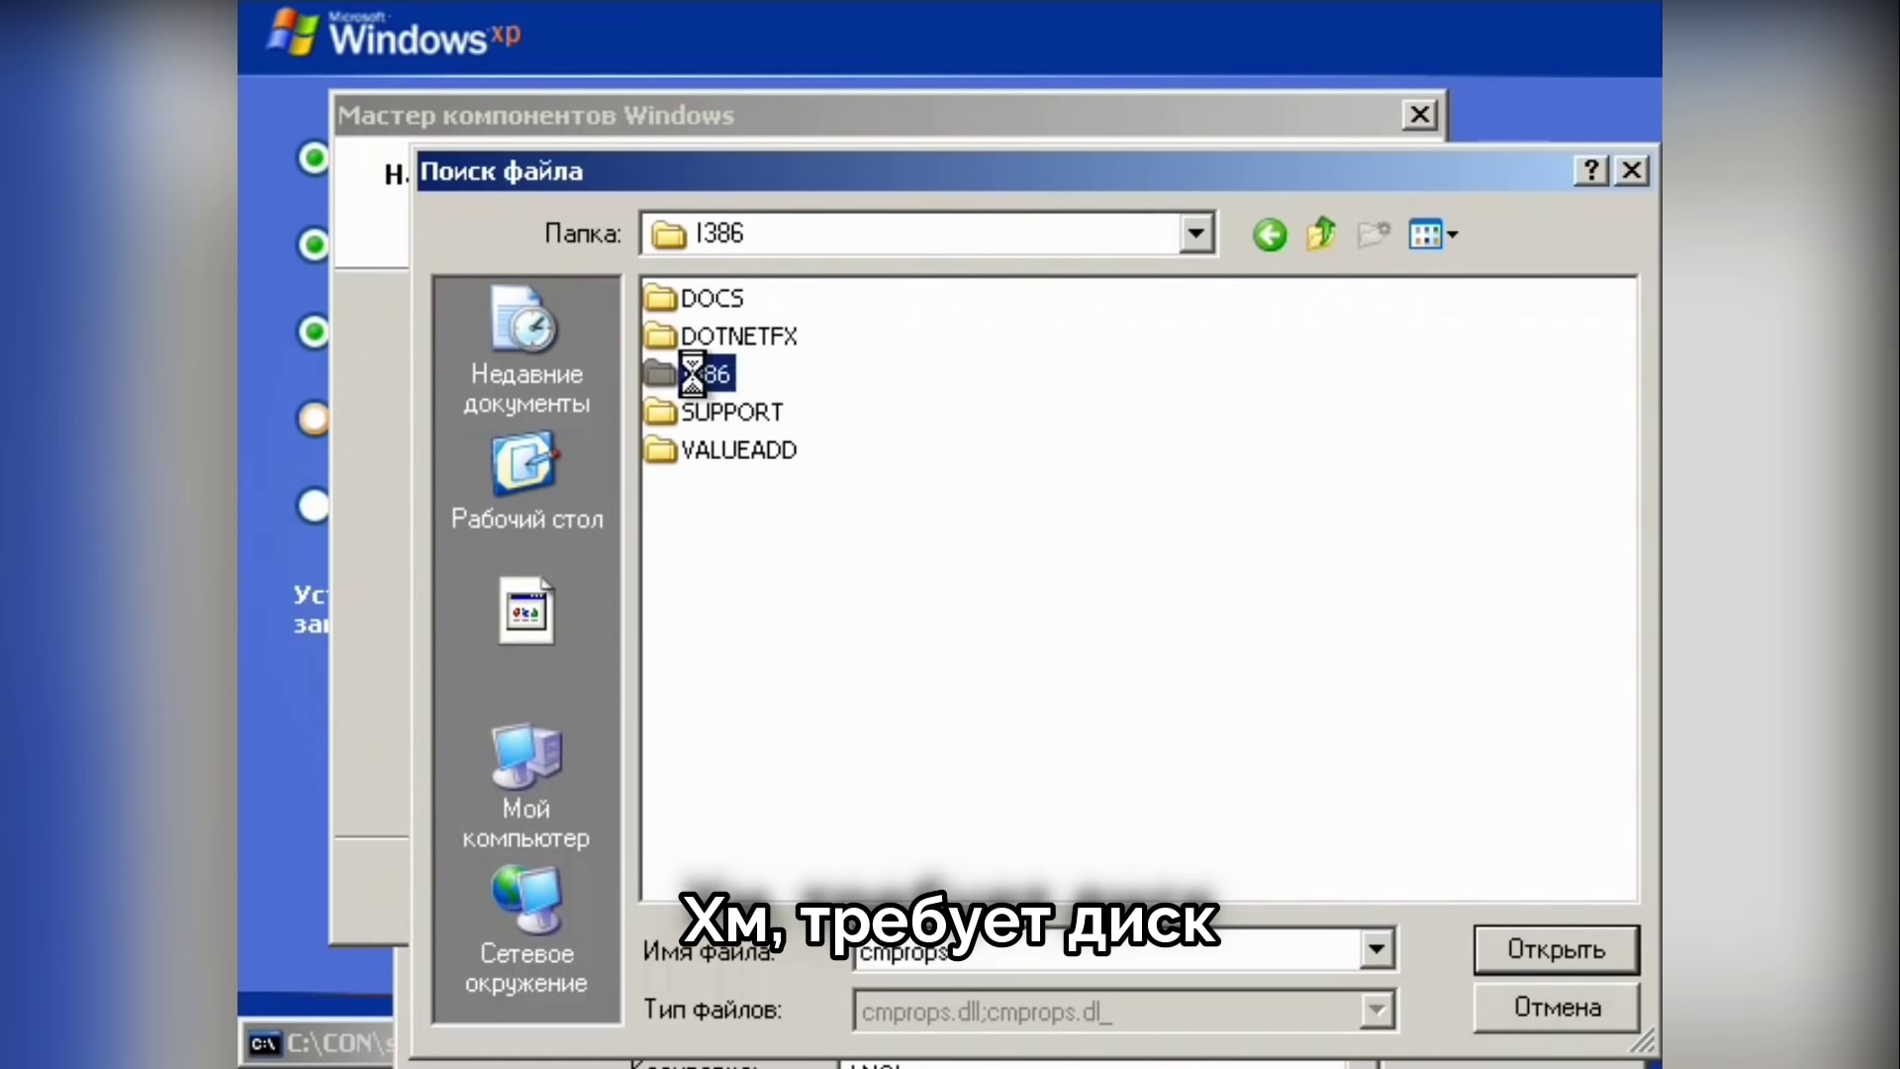
click(1528, 941)
click(1197, 401)
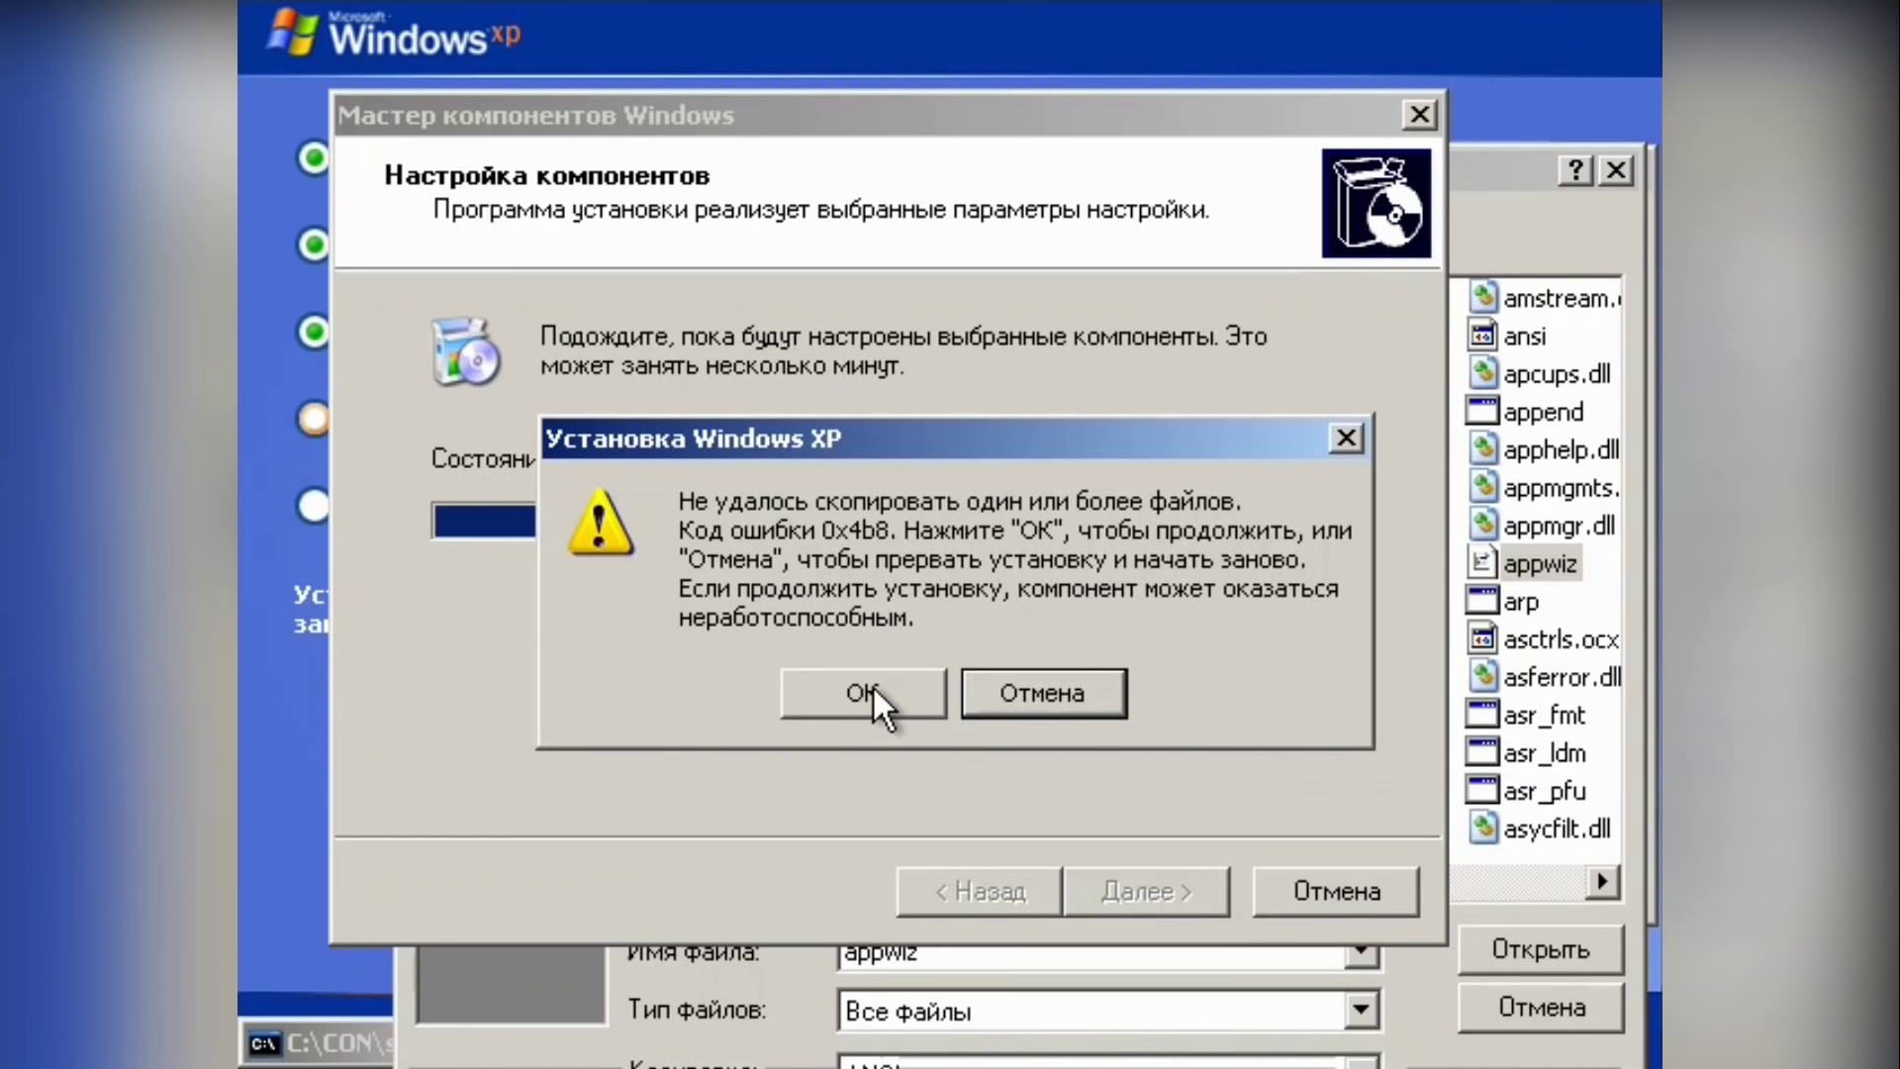
Step: Continue the installation past the error messages, highlighting the source path and msdtctm.dll lines in the Distributed Transaction Coordinator error
click(871, 690)
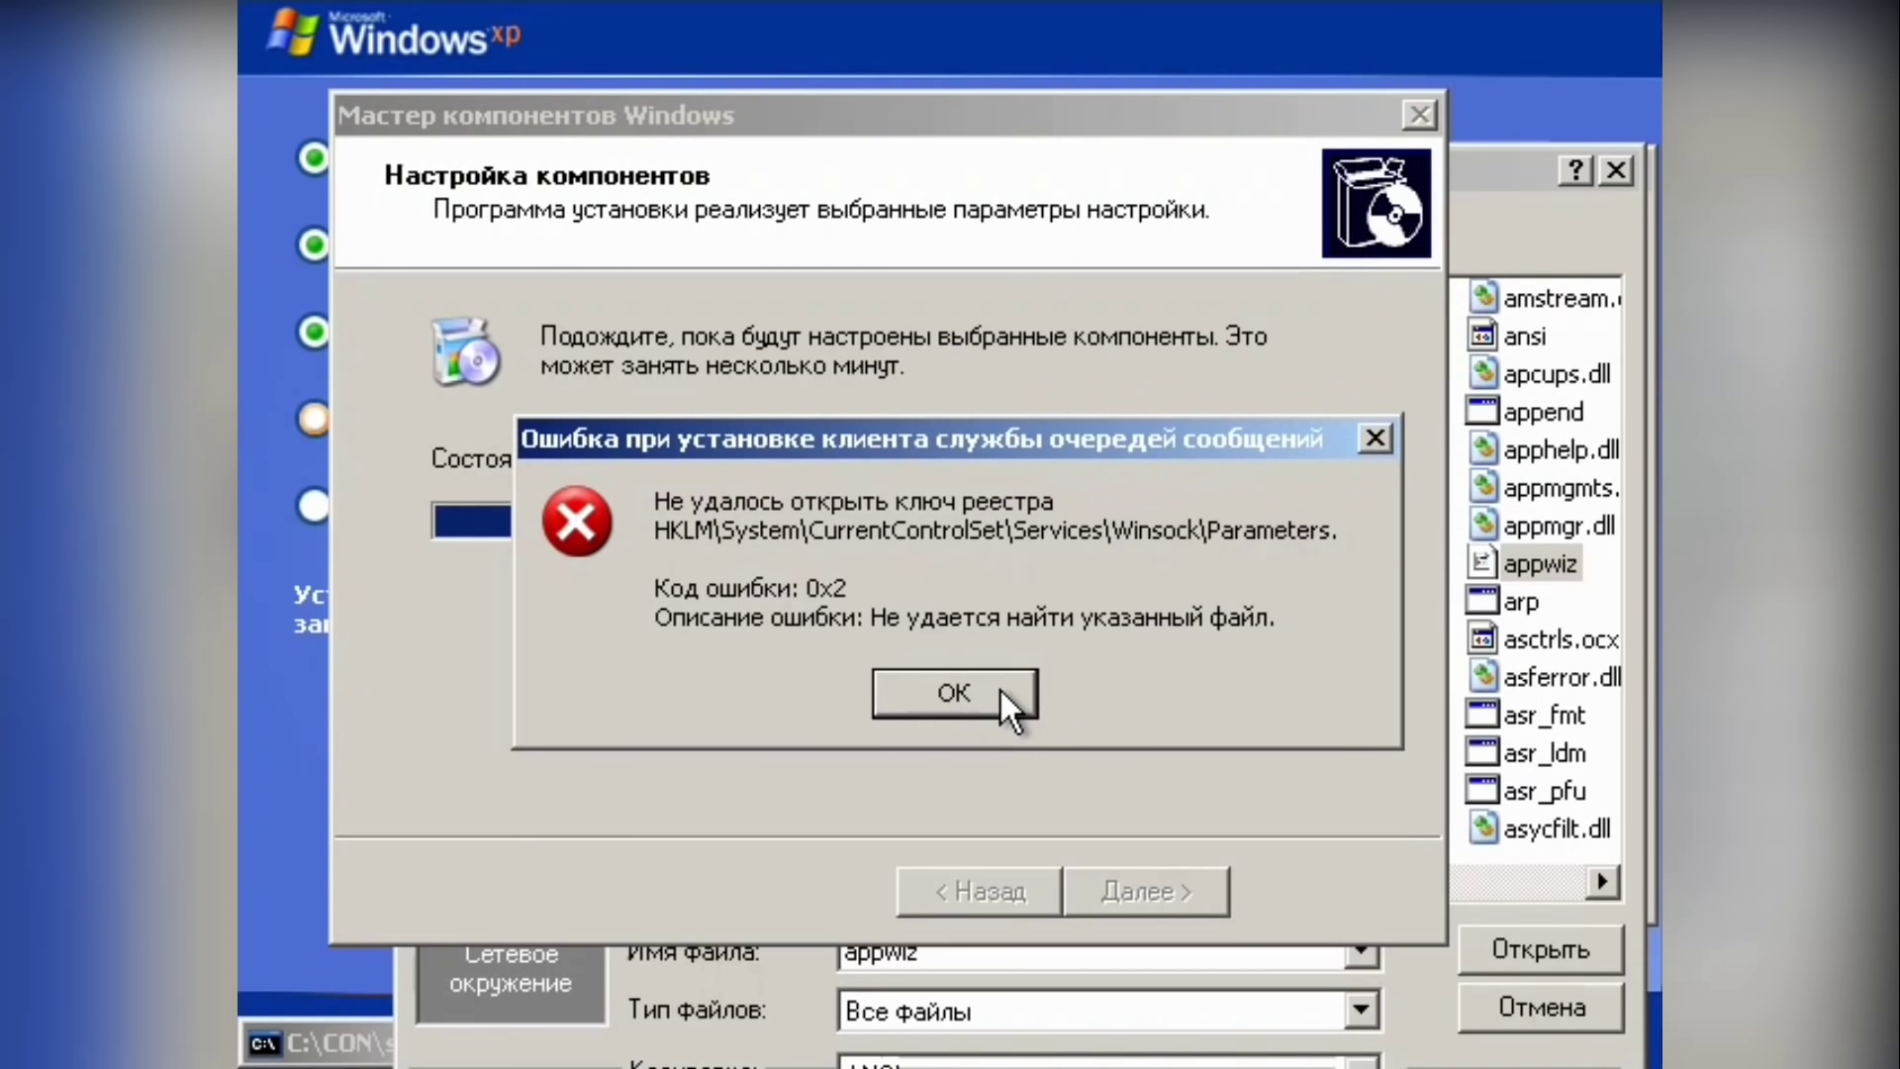
click(1000, 687)
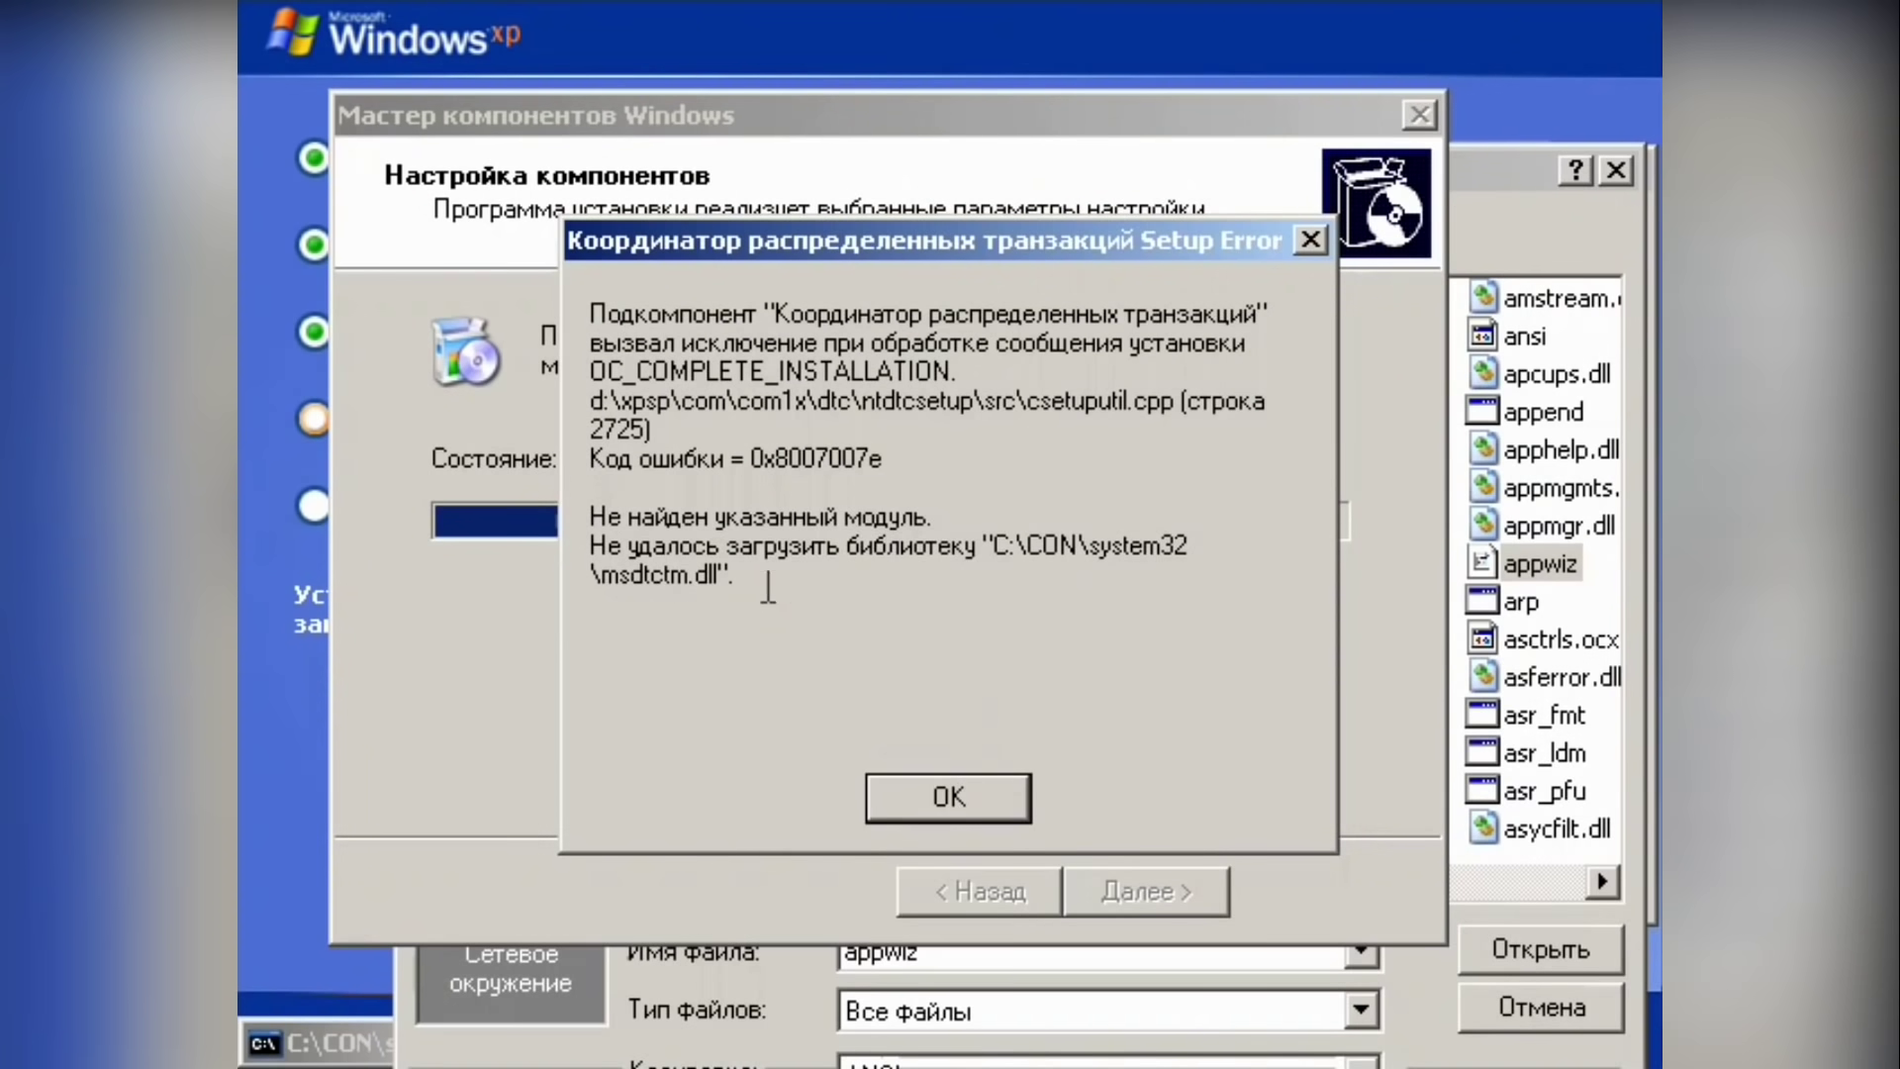
drag(596, 397, 691, 394)
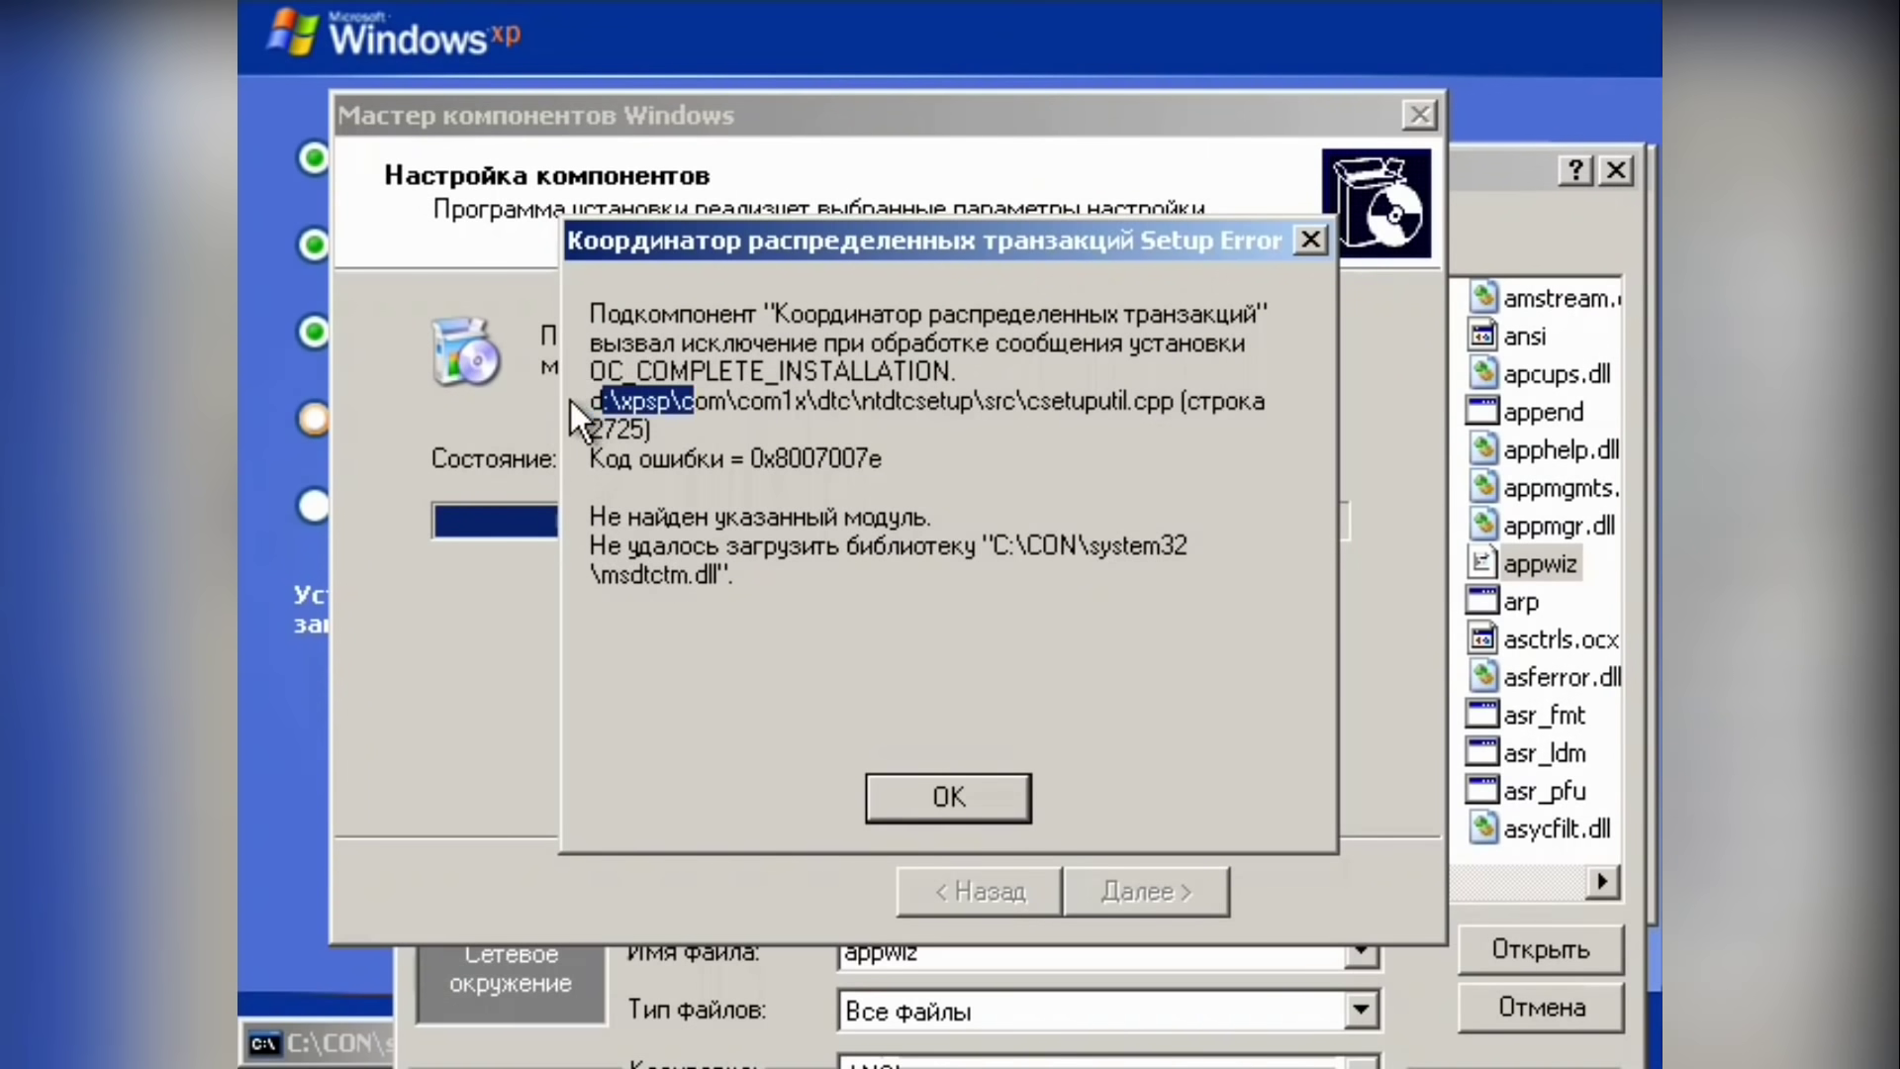
click(641, 402)
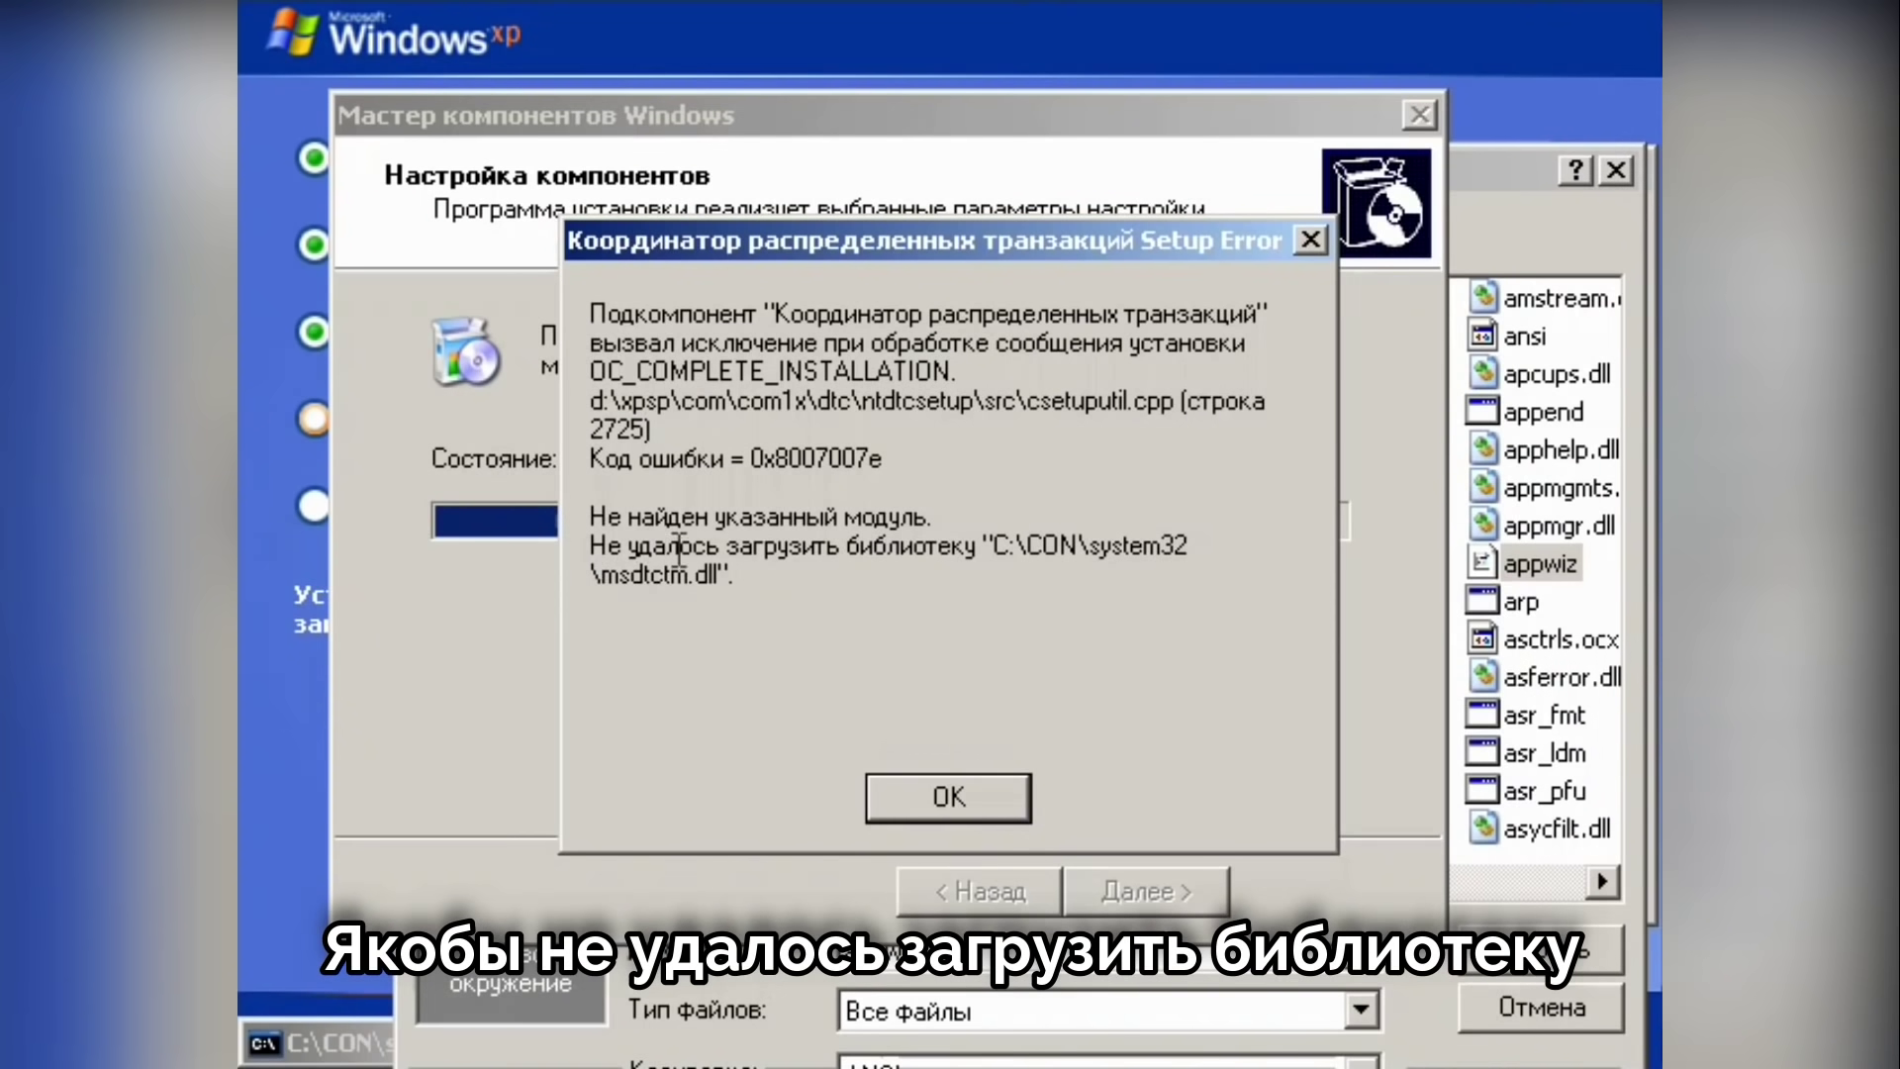
drag(594, 548, 752, 574)
click(755, 574)
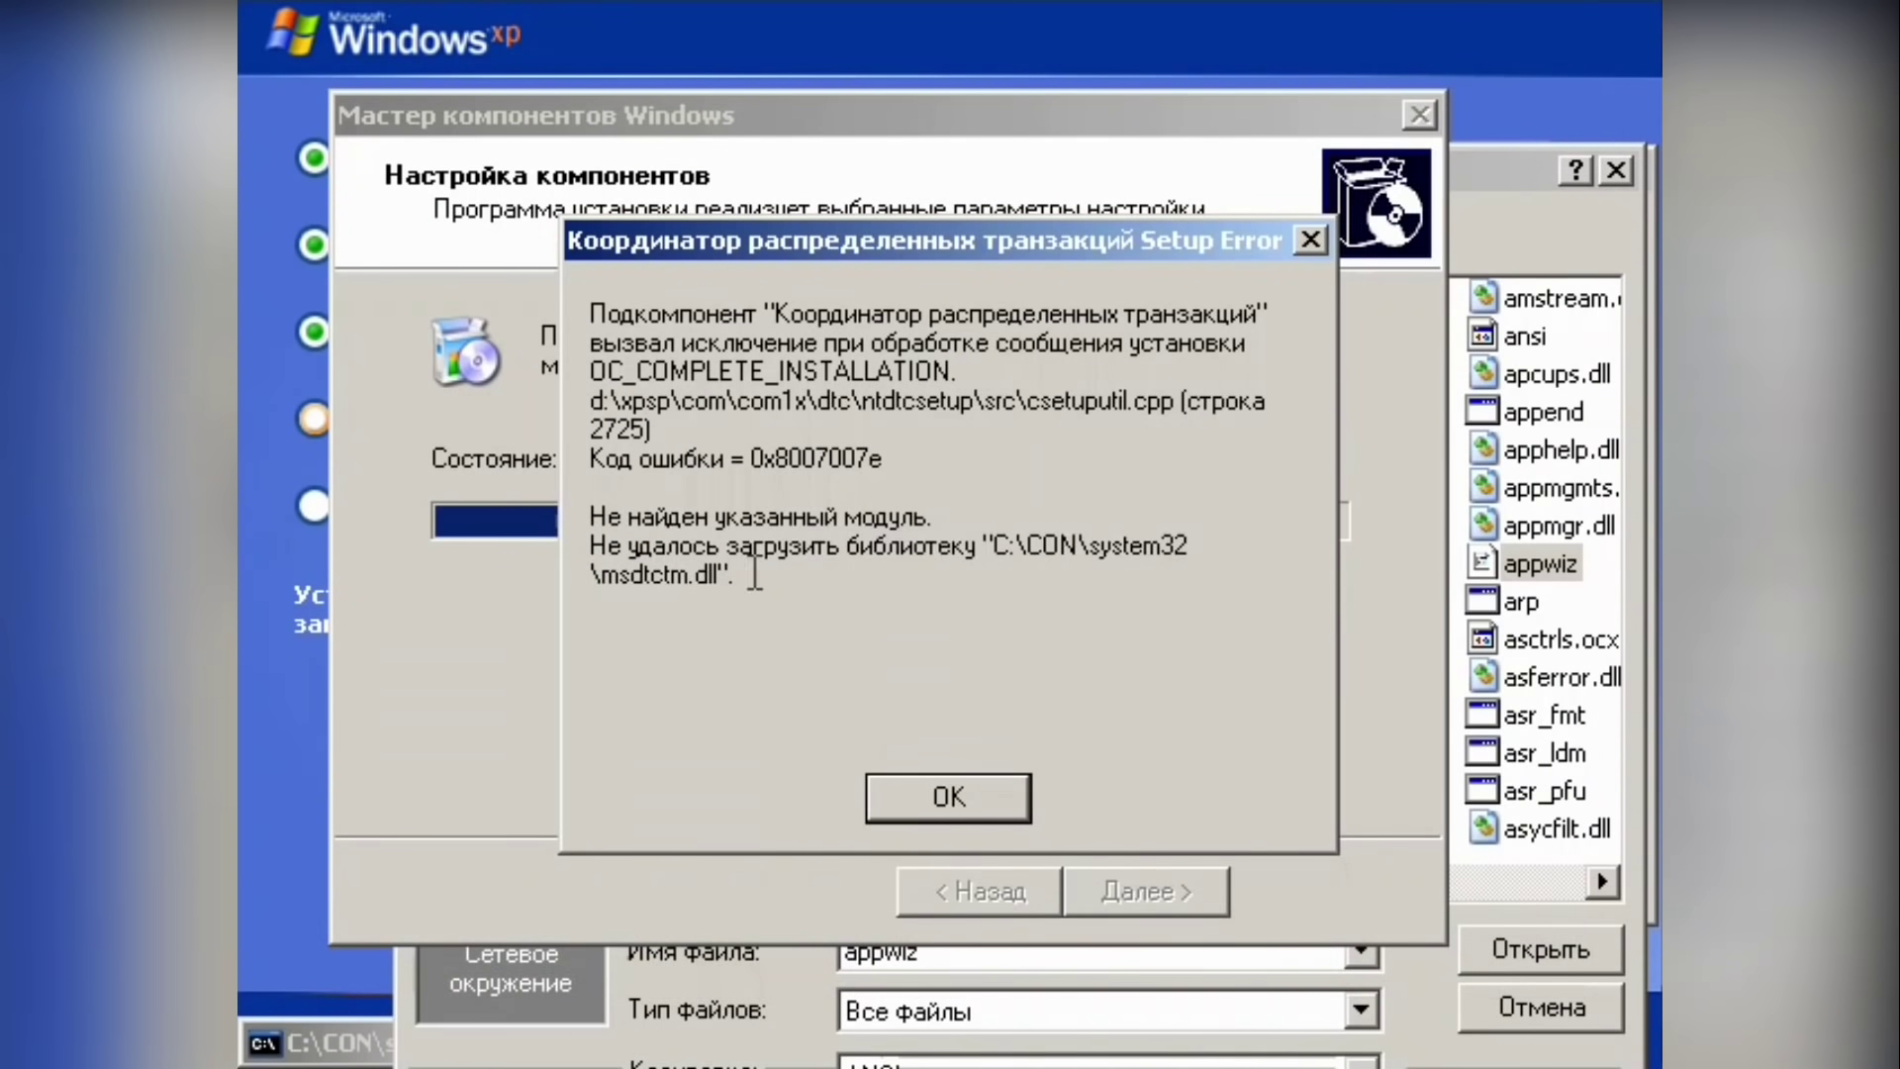
click(942, 815)
click(964, 794)
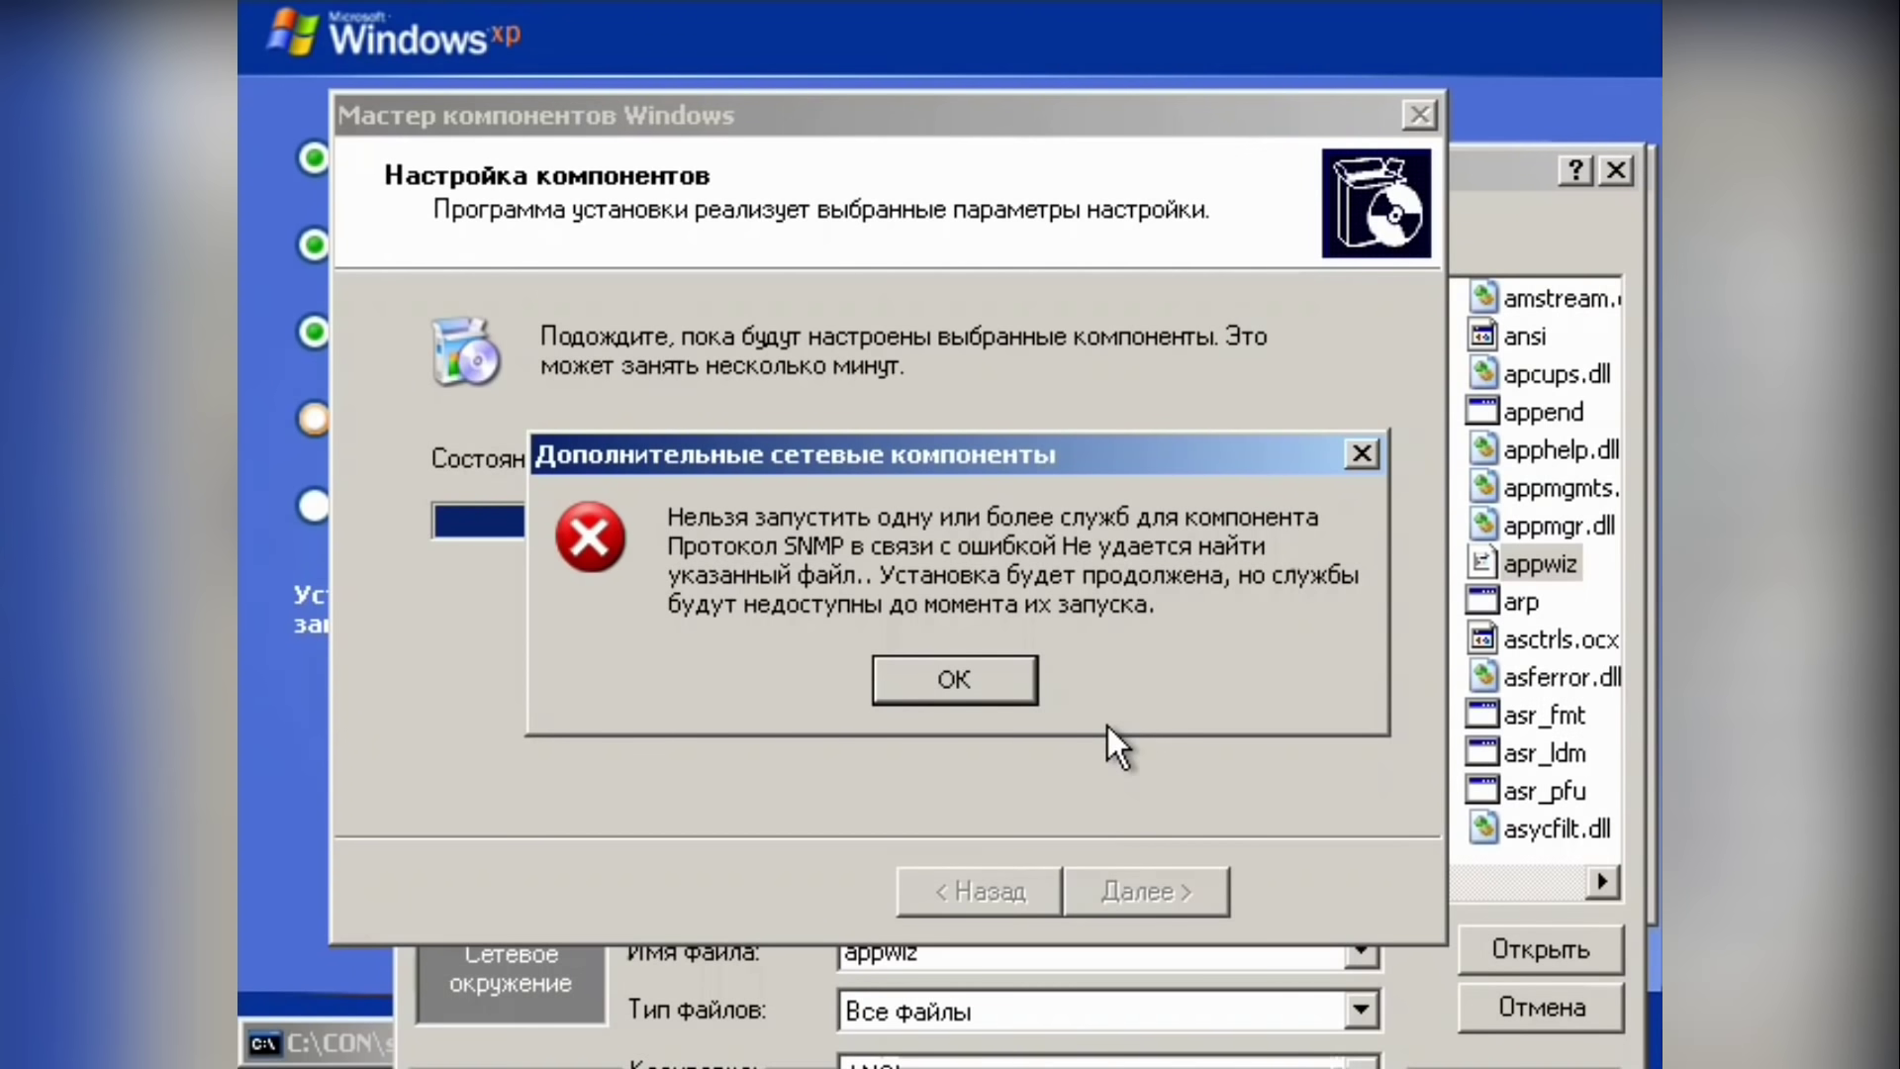
Step: Continue past the SNMP, Simple TCP/IP Services and RIP Listener errors and finish the Windows Components Wizard
click(1012, 689)
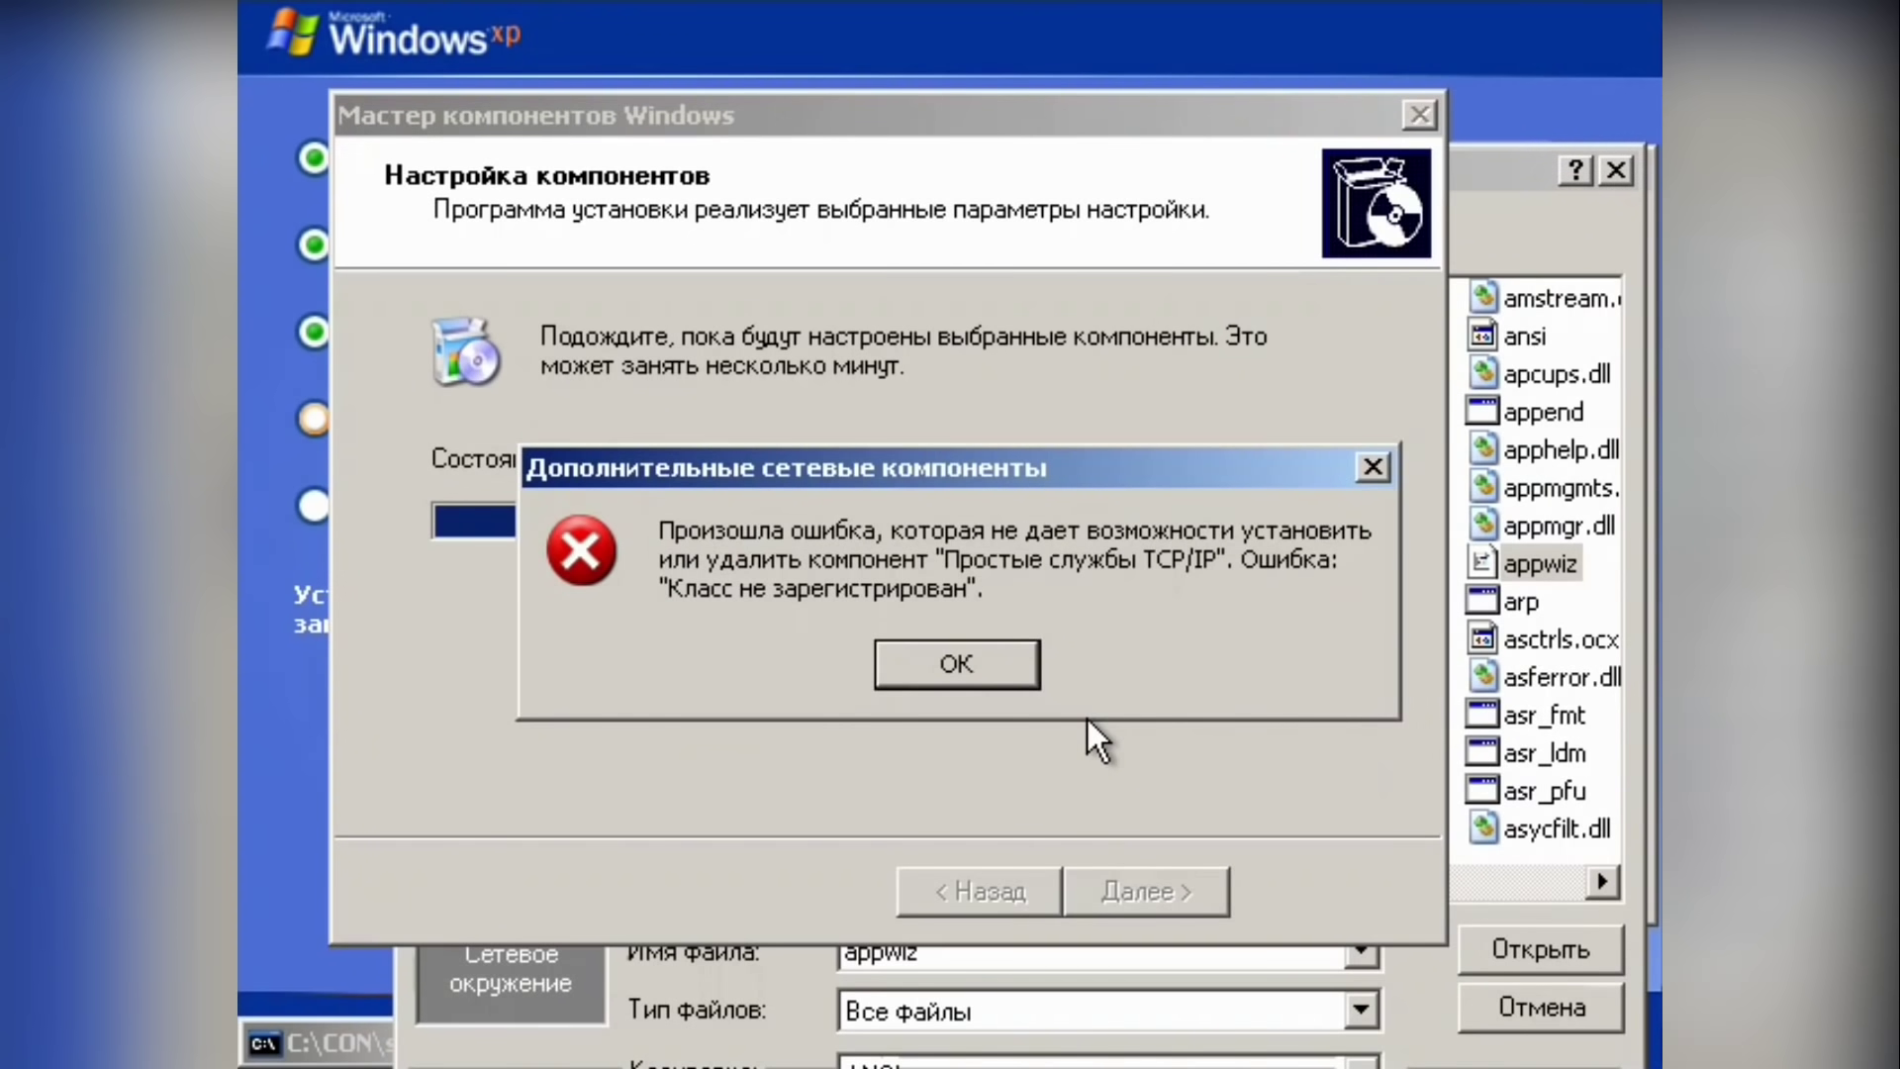
click(993, 661)
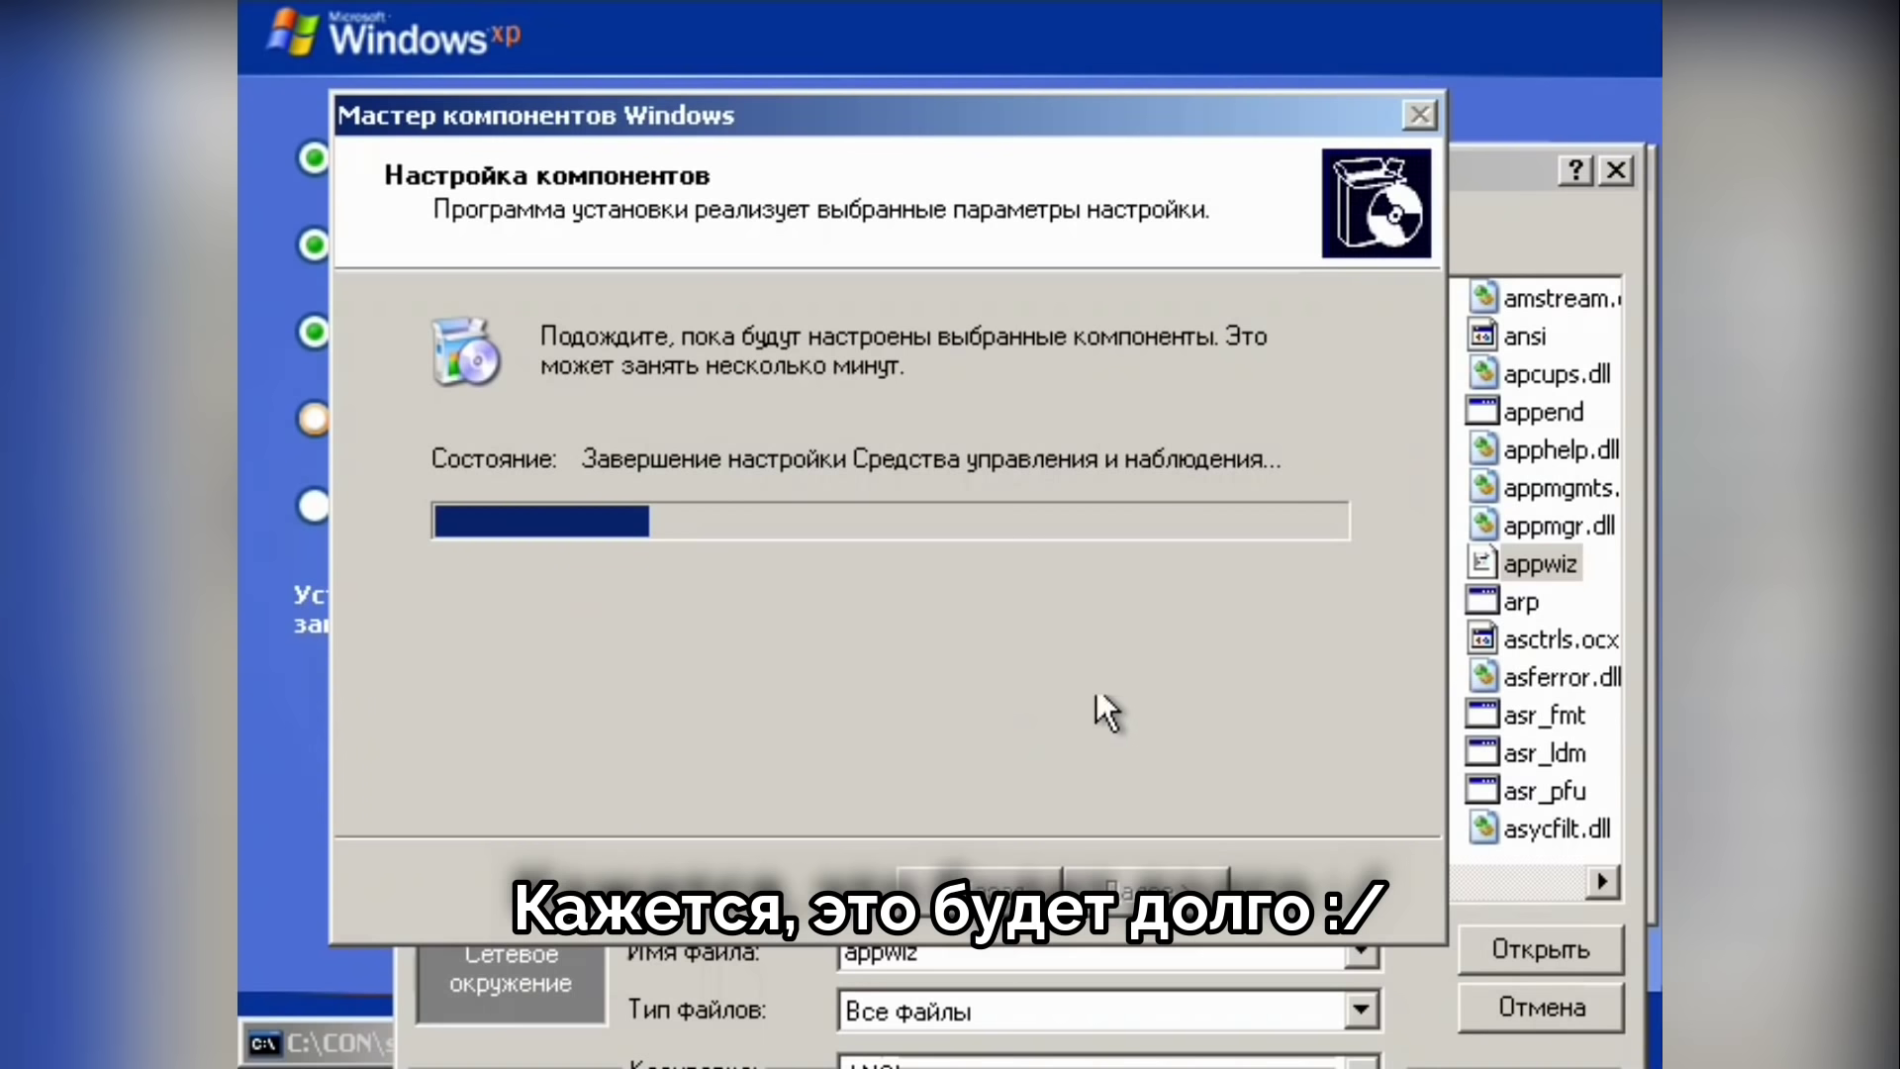
drag(931, 122, 930, 113)
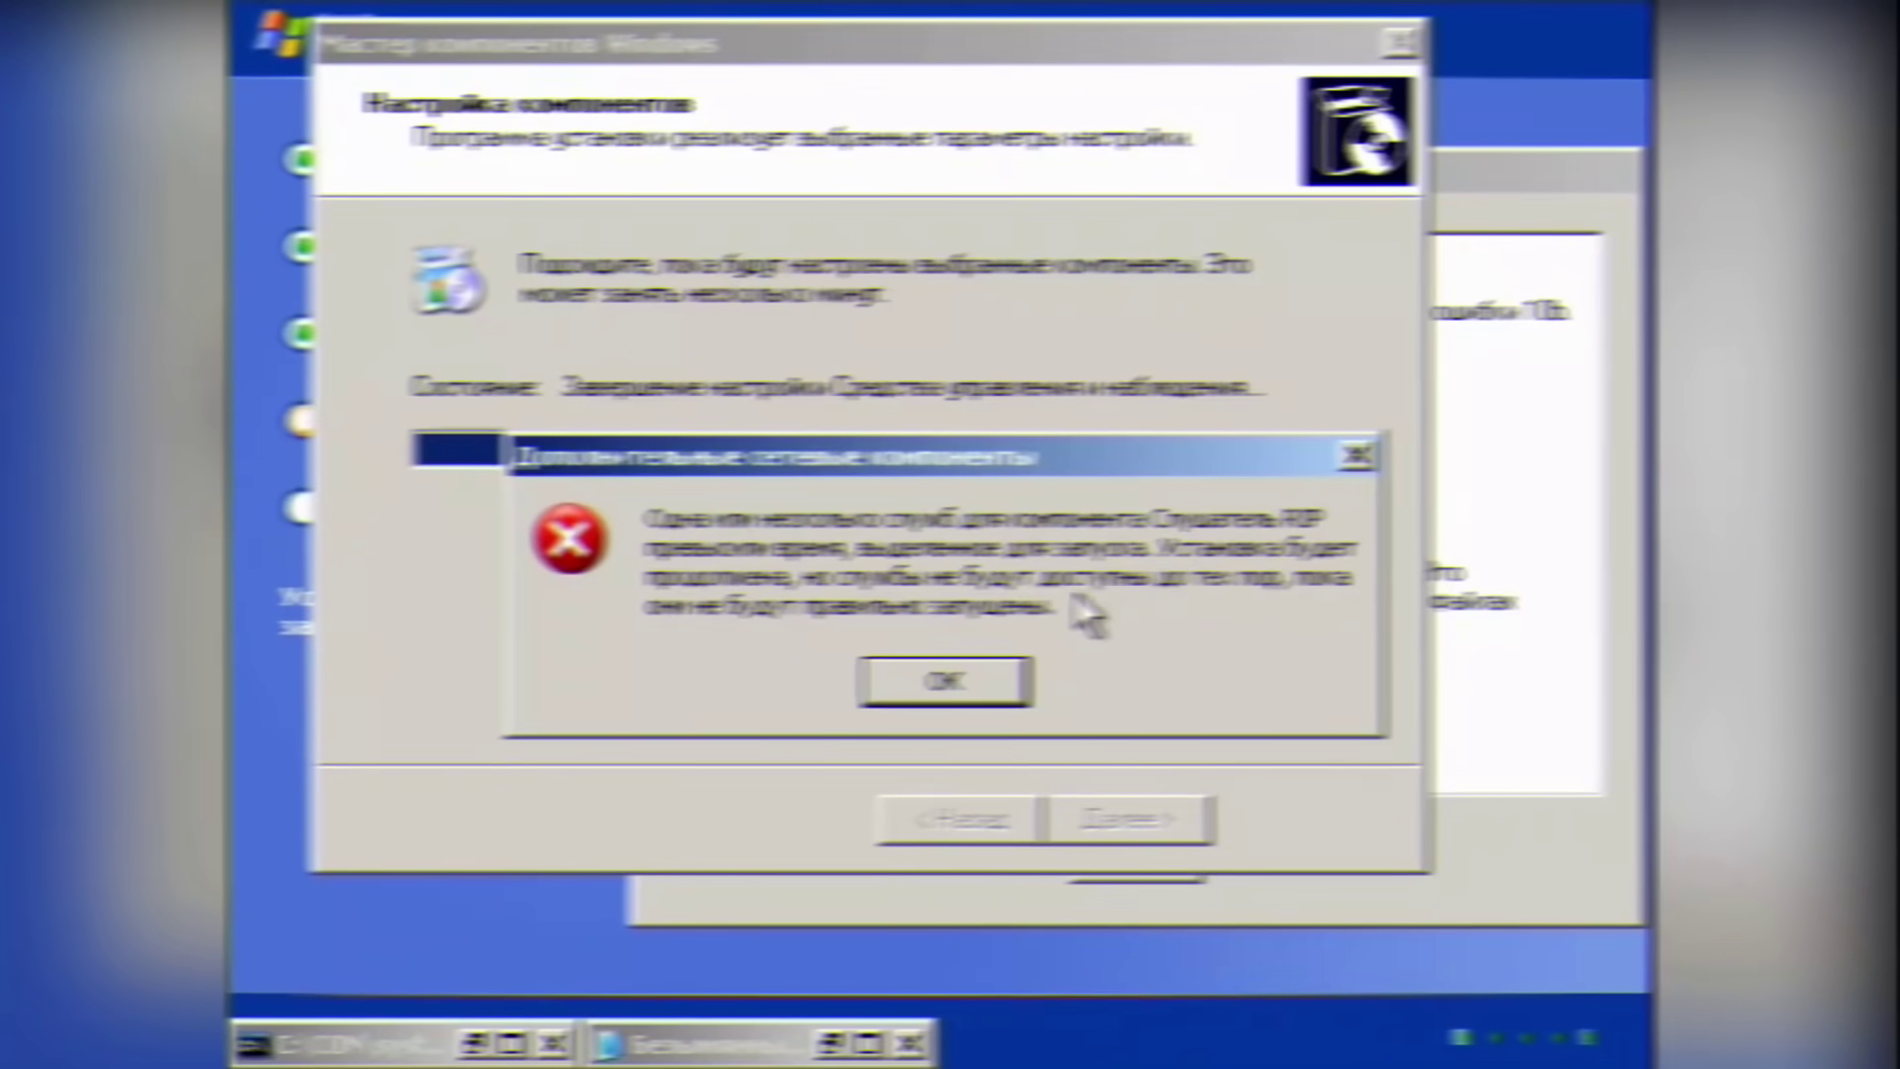
click(989, 689)
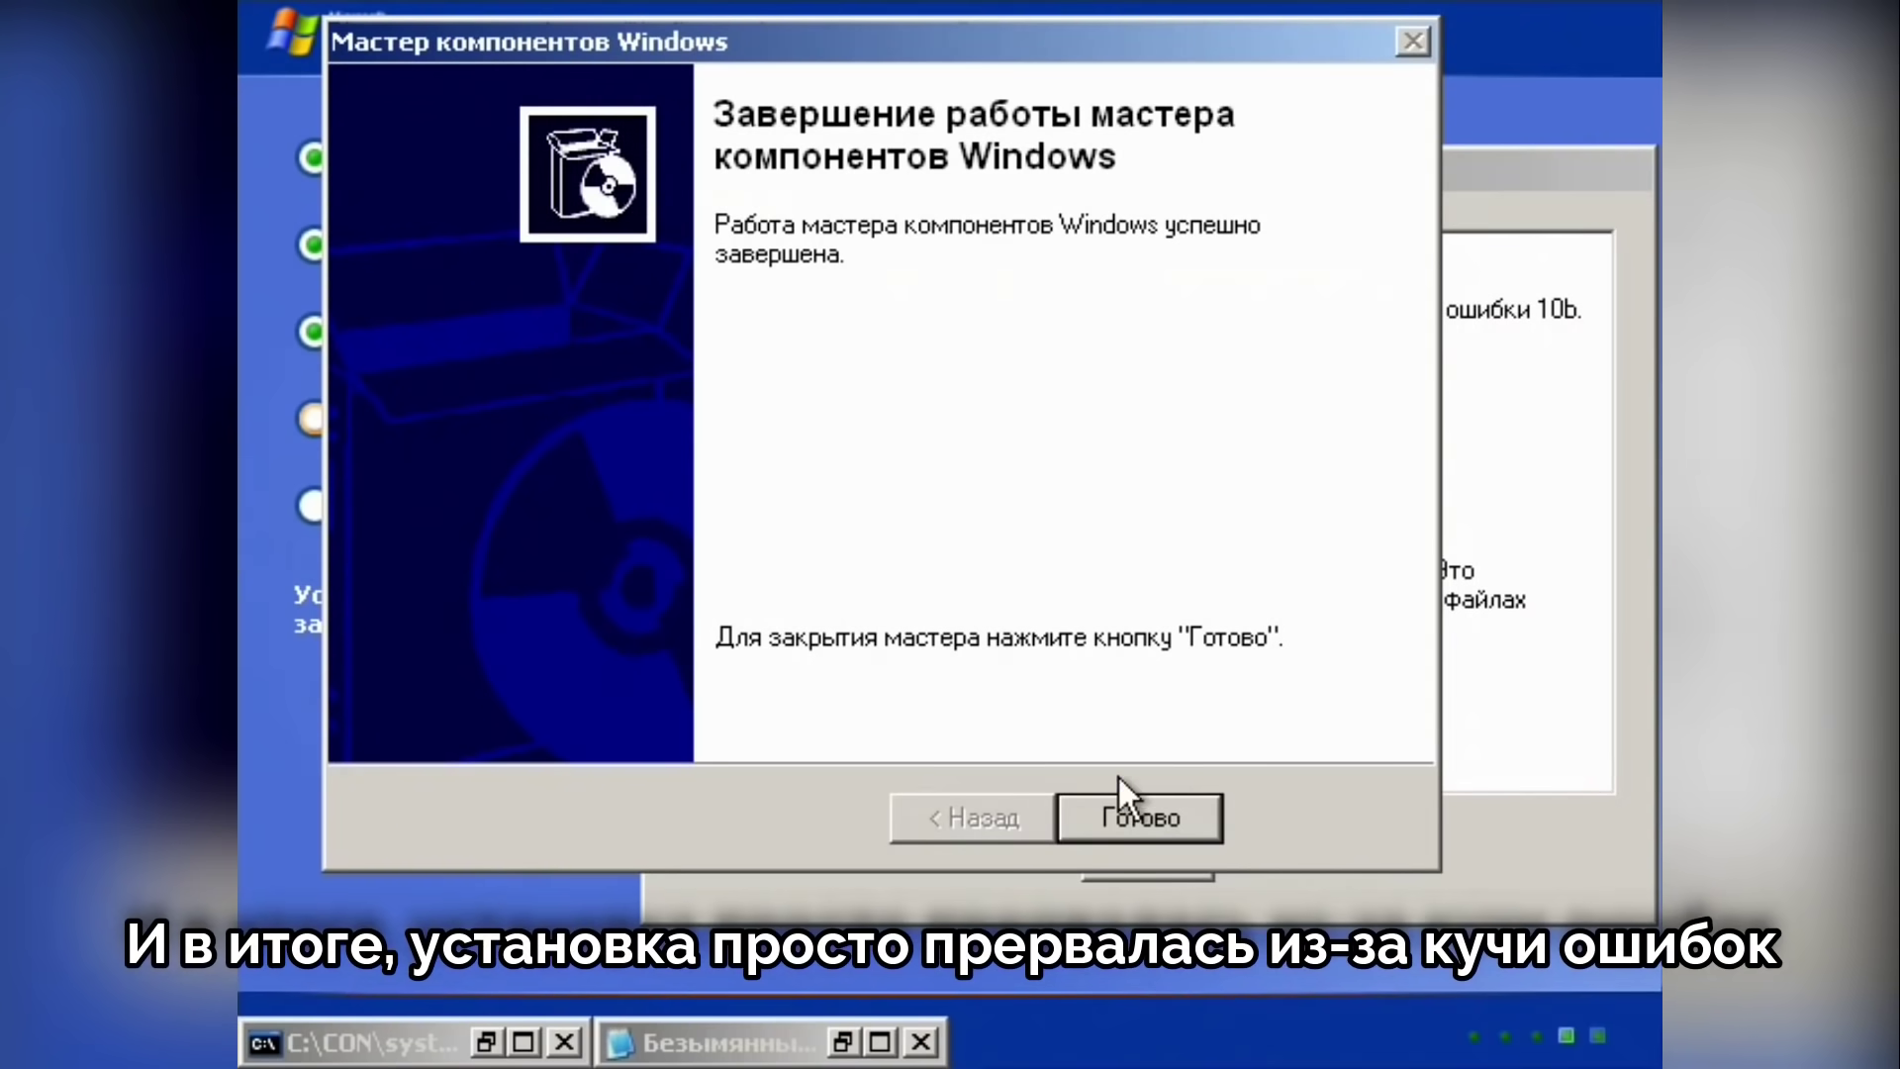
click(1133, 817)
Step: Restore the minimized Notepad window and bring up its file-opening dialog with all file types shown
click(842, 1043)
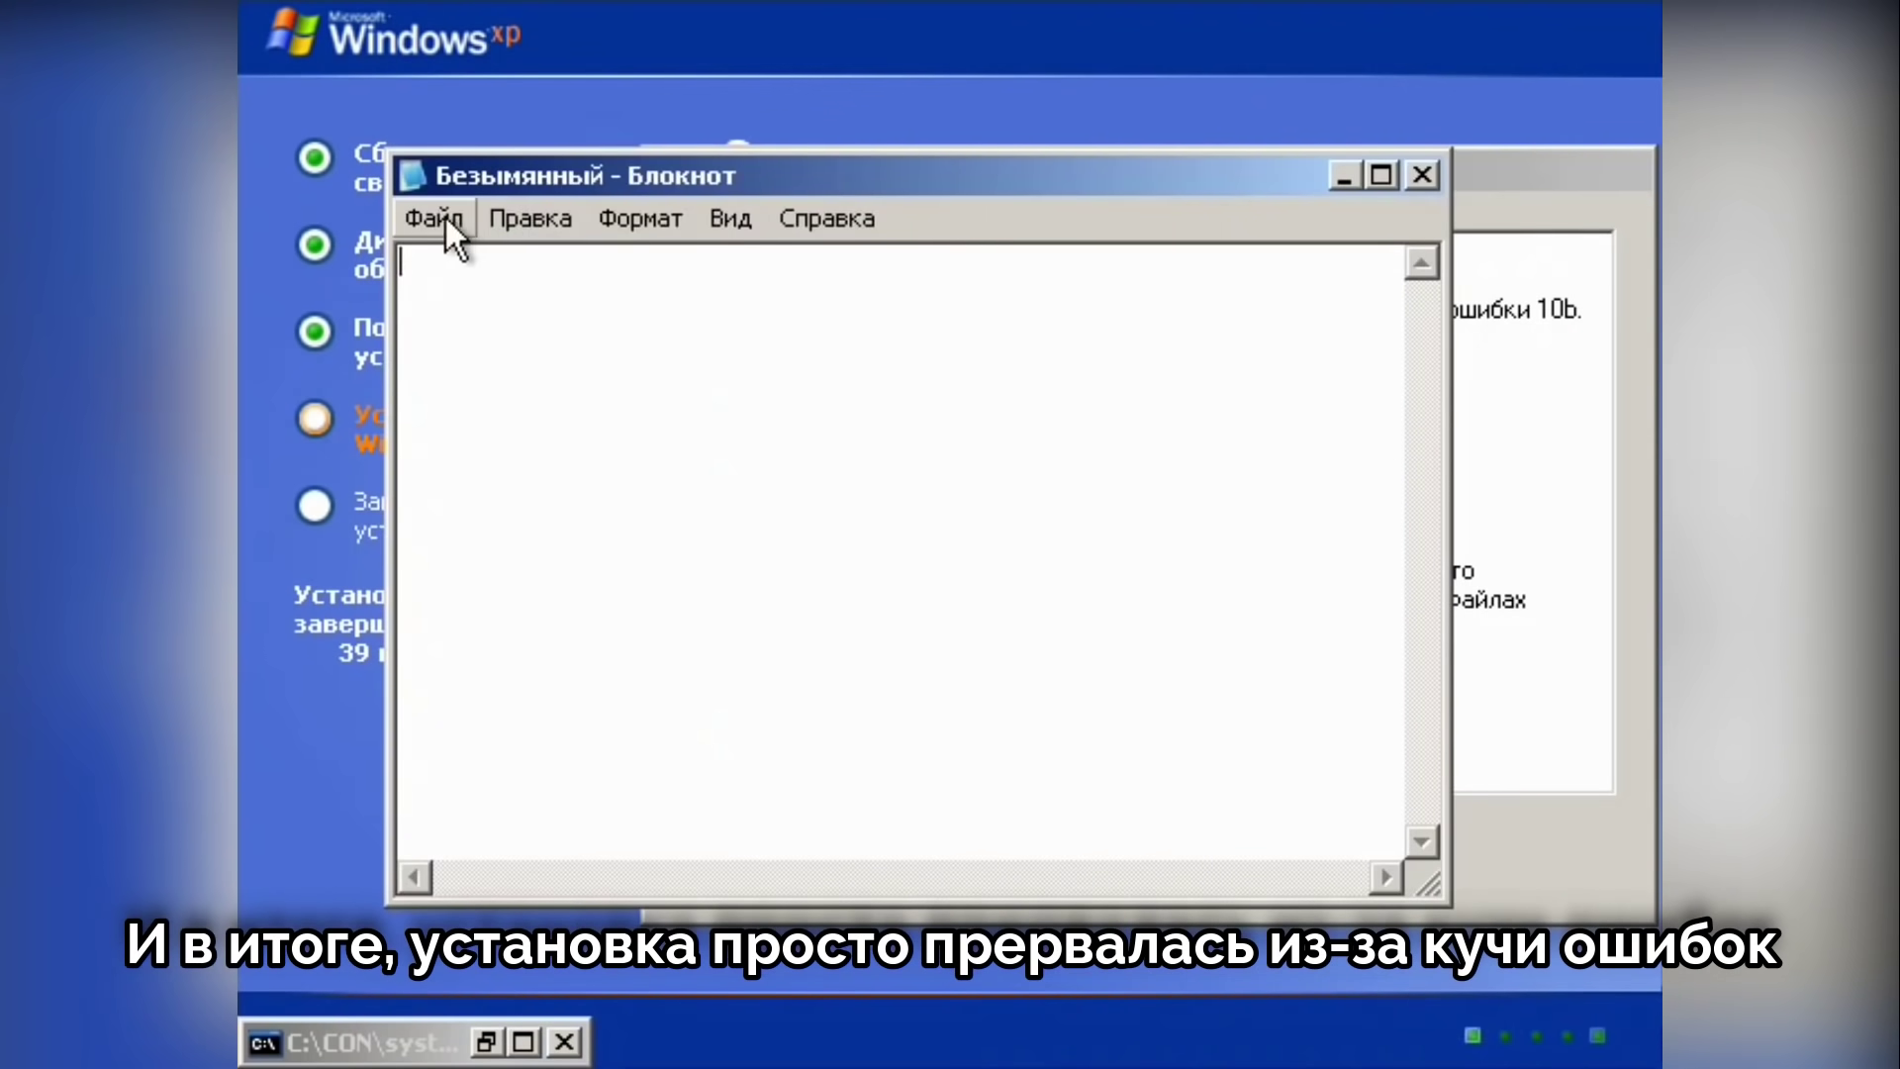
click(436, 218)
click(471, 302)
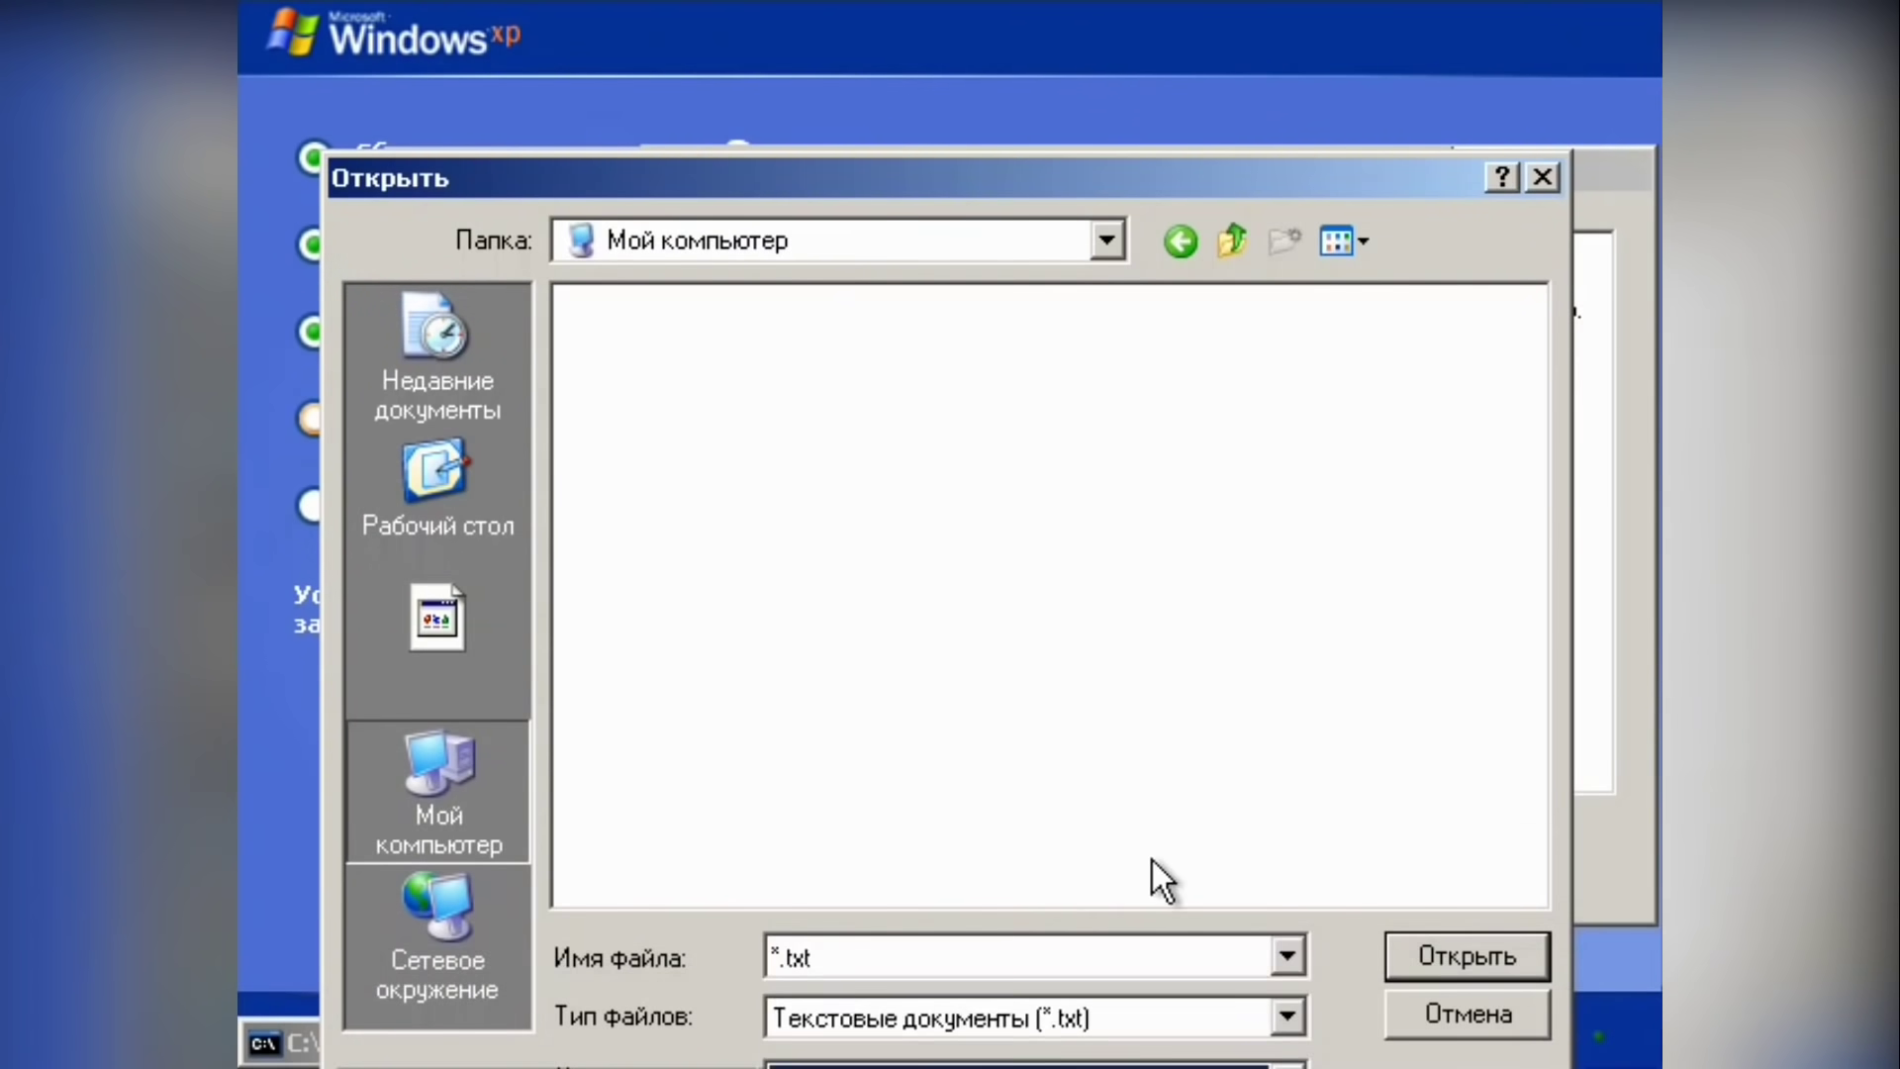
click(1125, 1010)
click(1100, 978)
Step: Browse to the system32 folder inside CON on the local disk (C:)
click(870, 241)
click(920, 719)
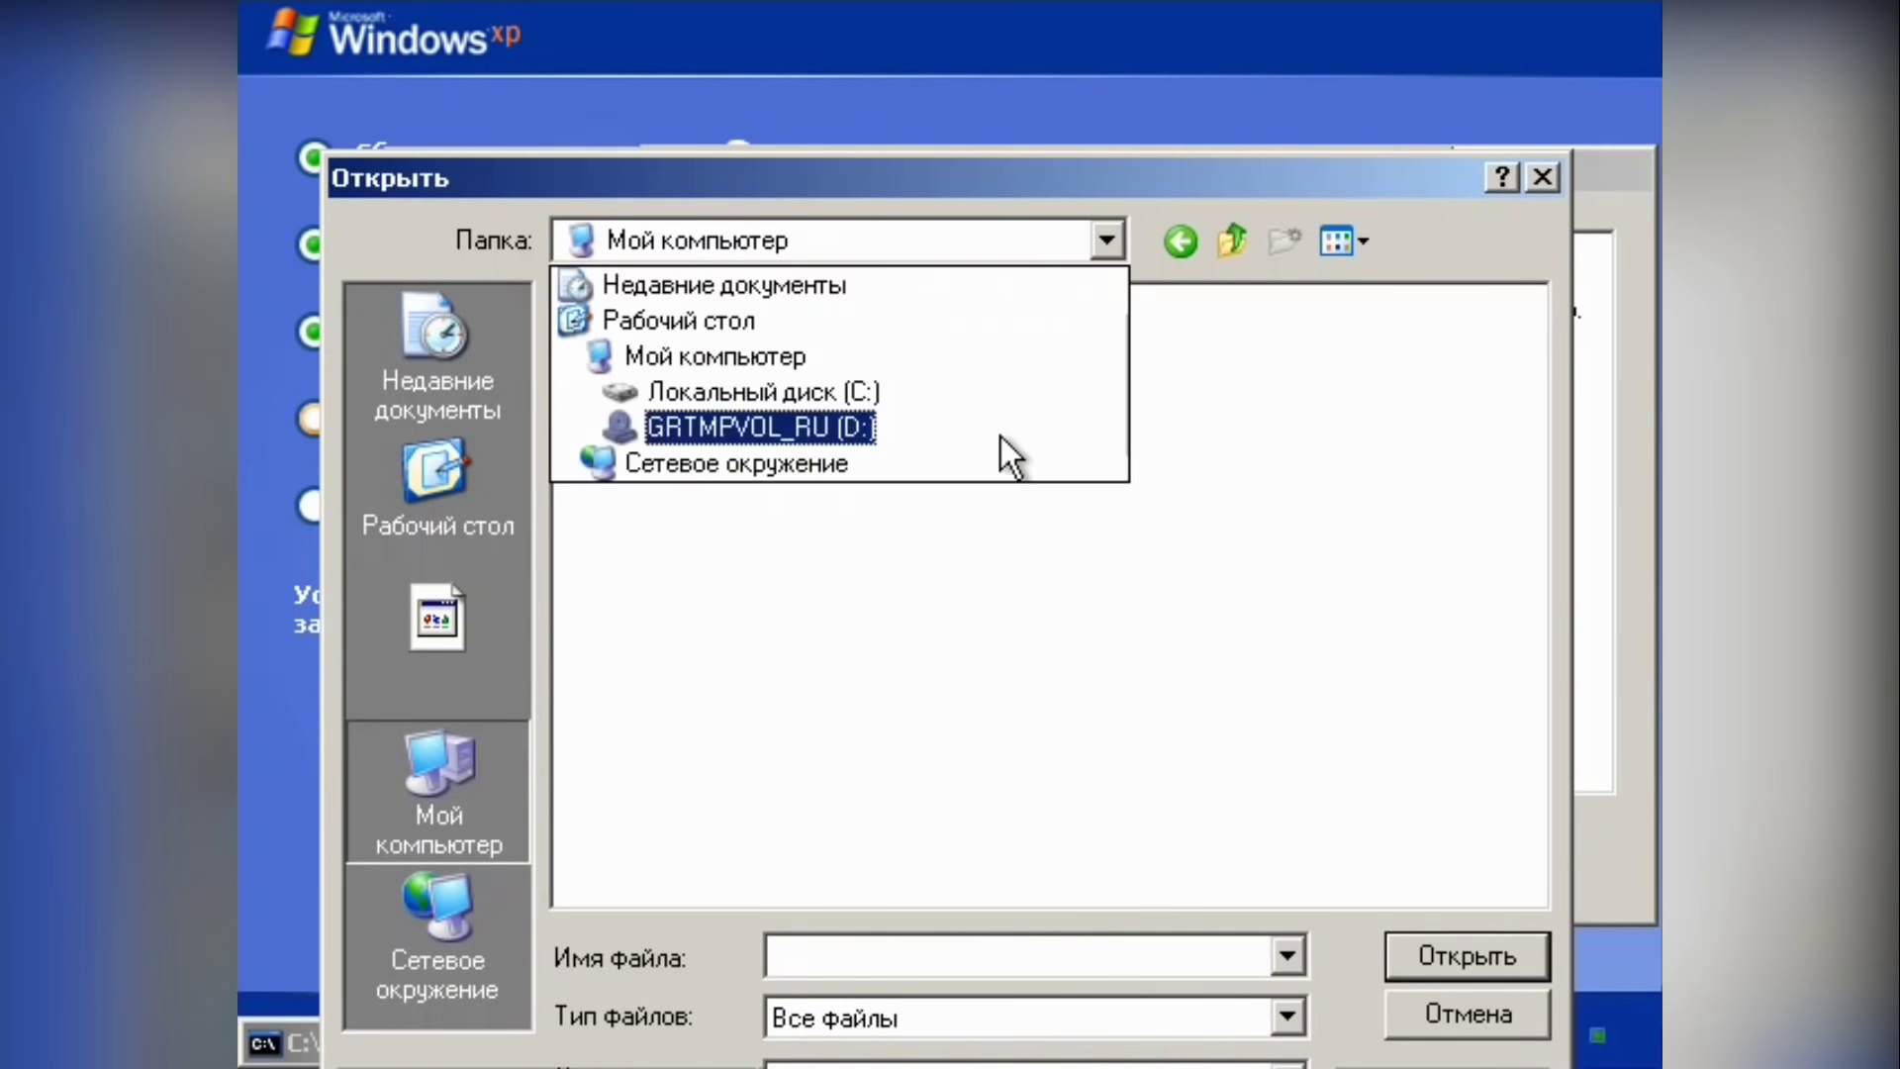
click(657, 388)
click(657, 382)
click(679, 424)
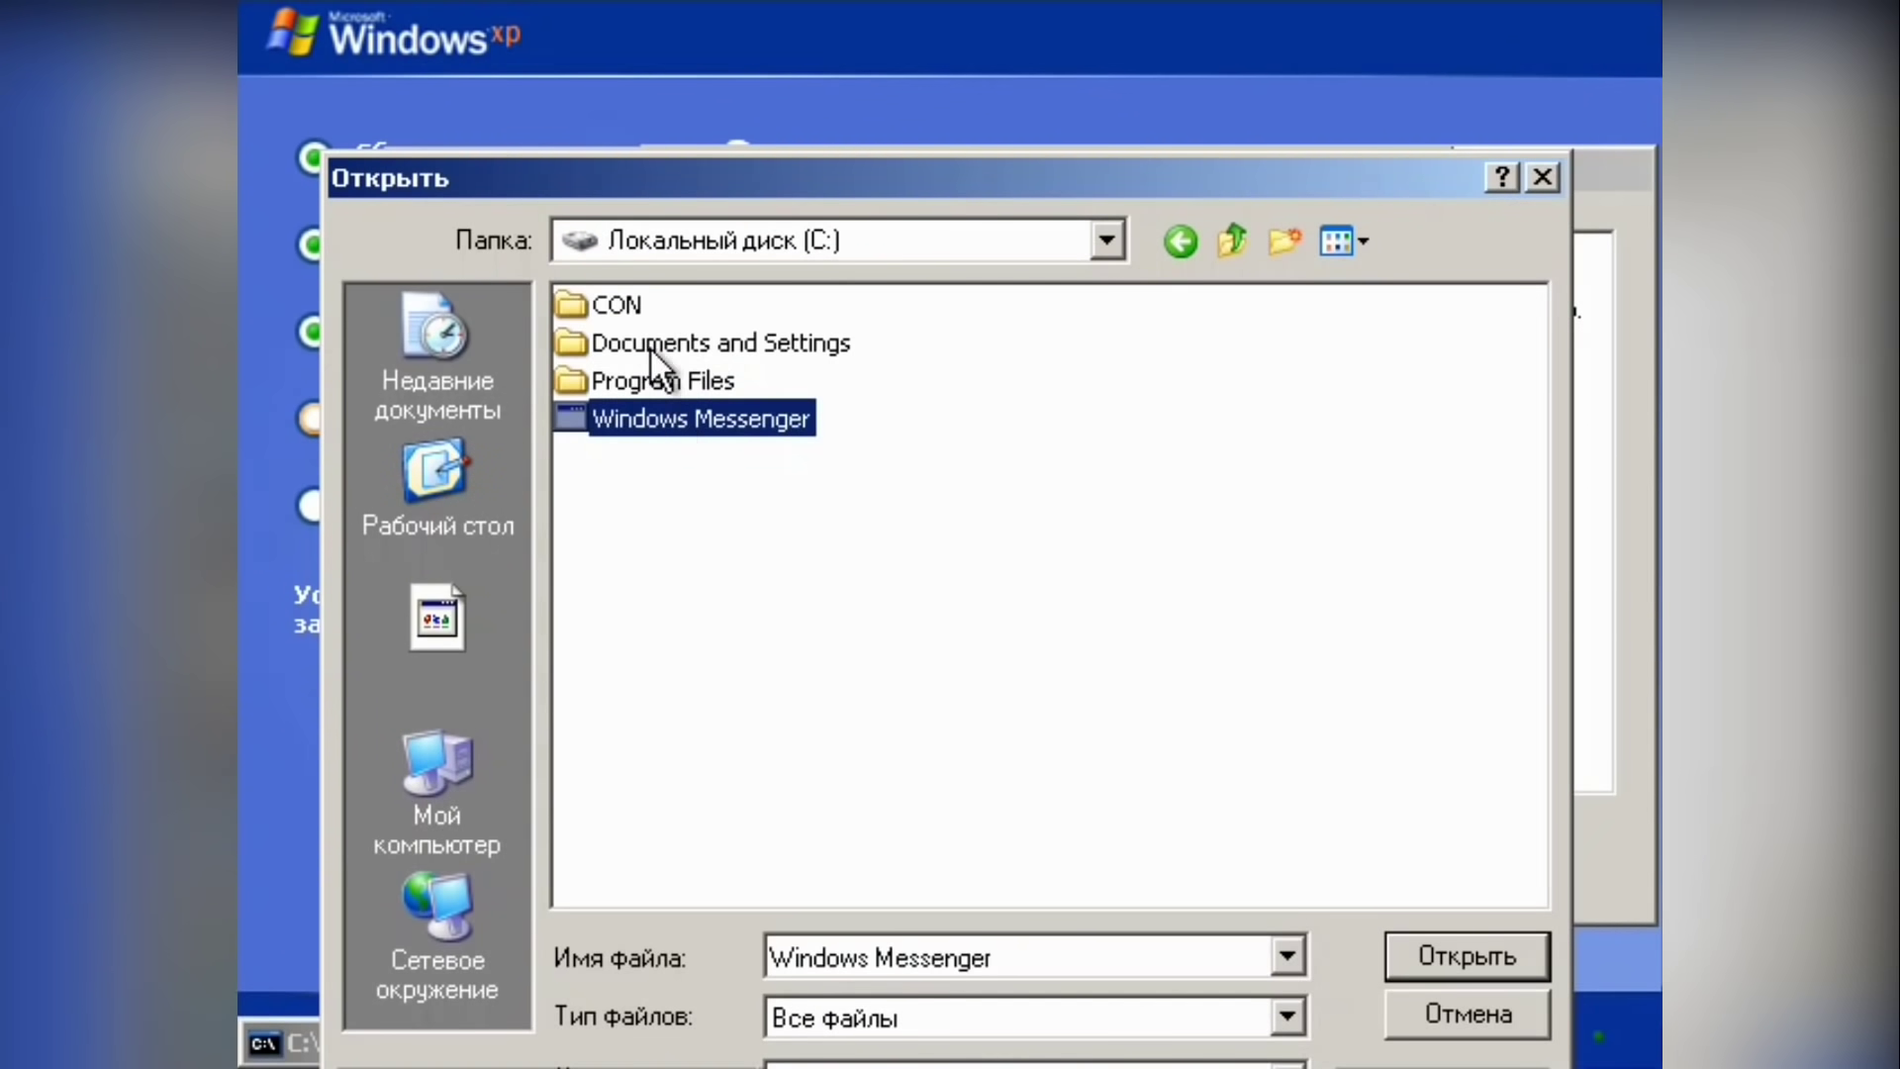
double_click(618, 305)
double_click(946, 727)
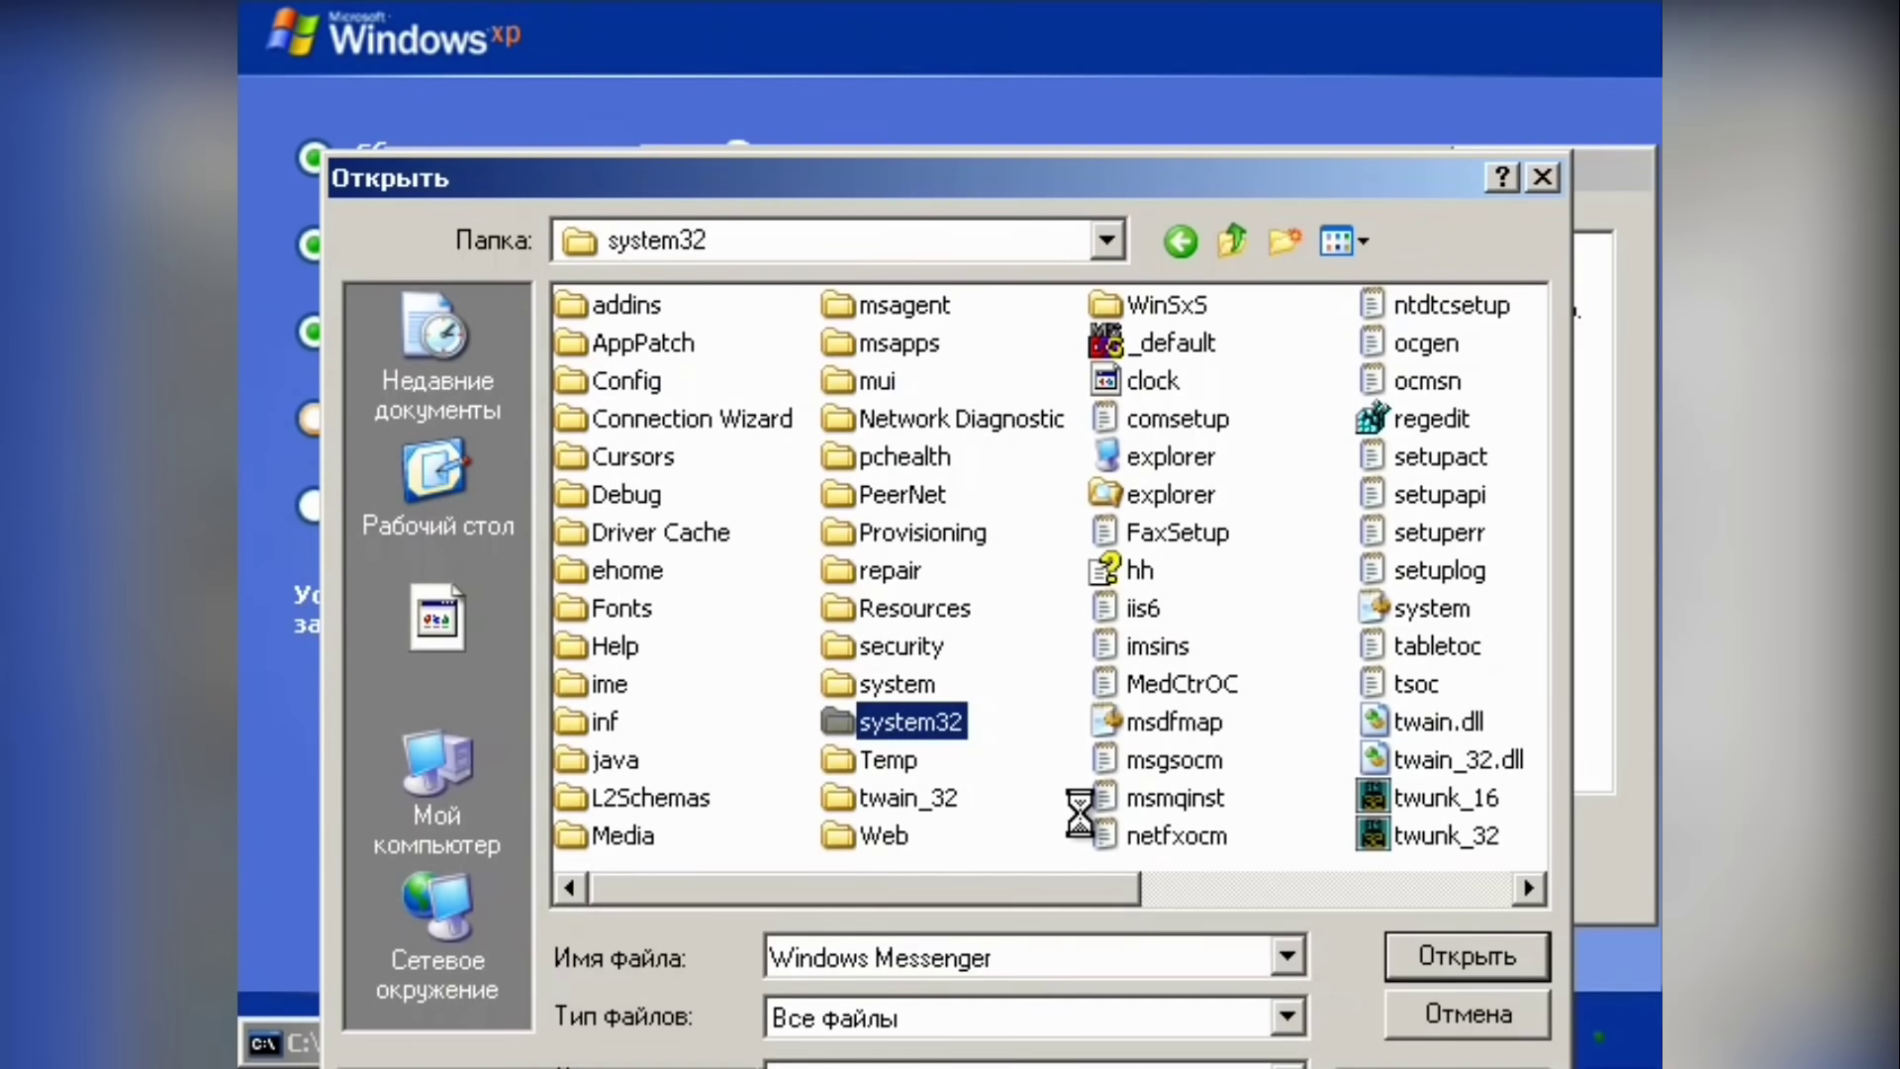
Step: Try to launch the disk defragmenter console dfrg from system32 and dismiss the MMC message
click(1018, 893)
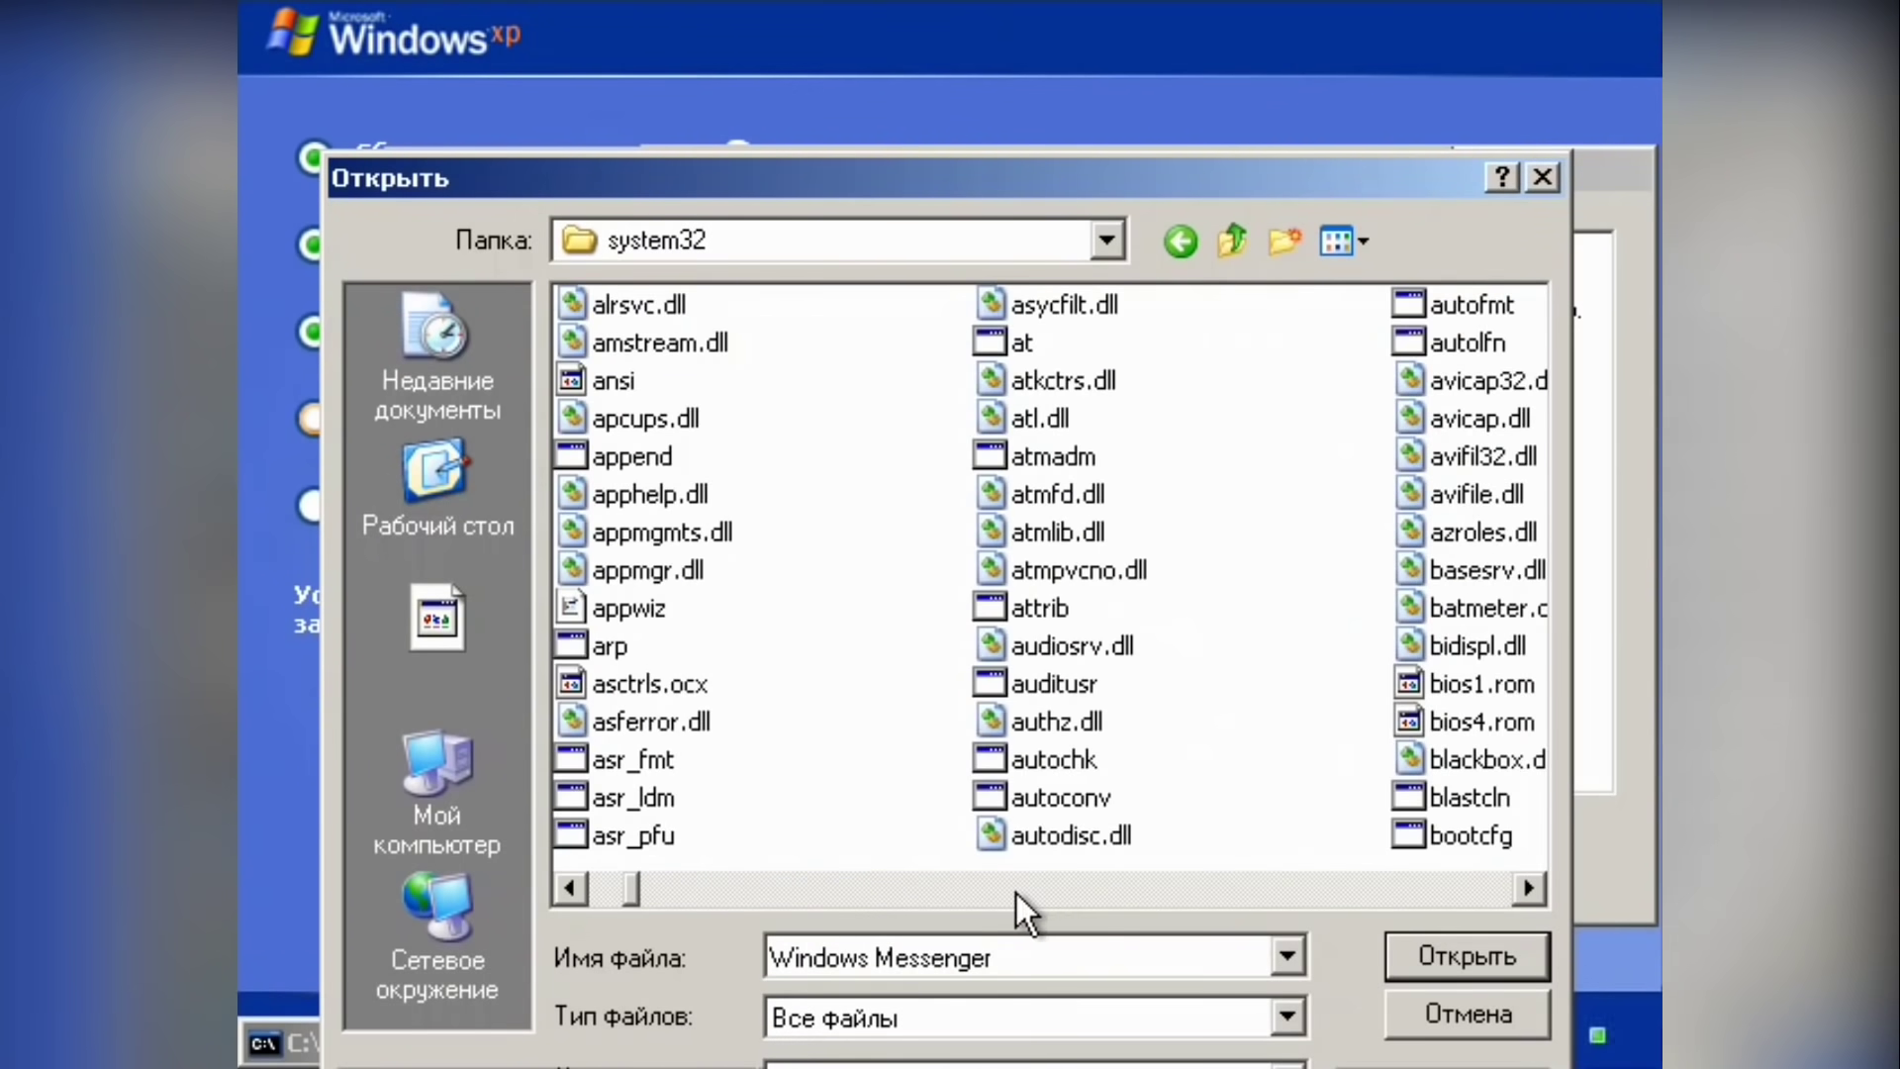
drag(1016, 894, 1195, 875)
double_click(613, 532)
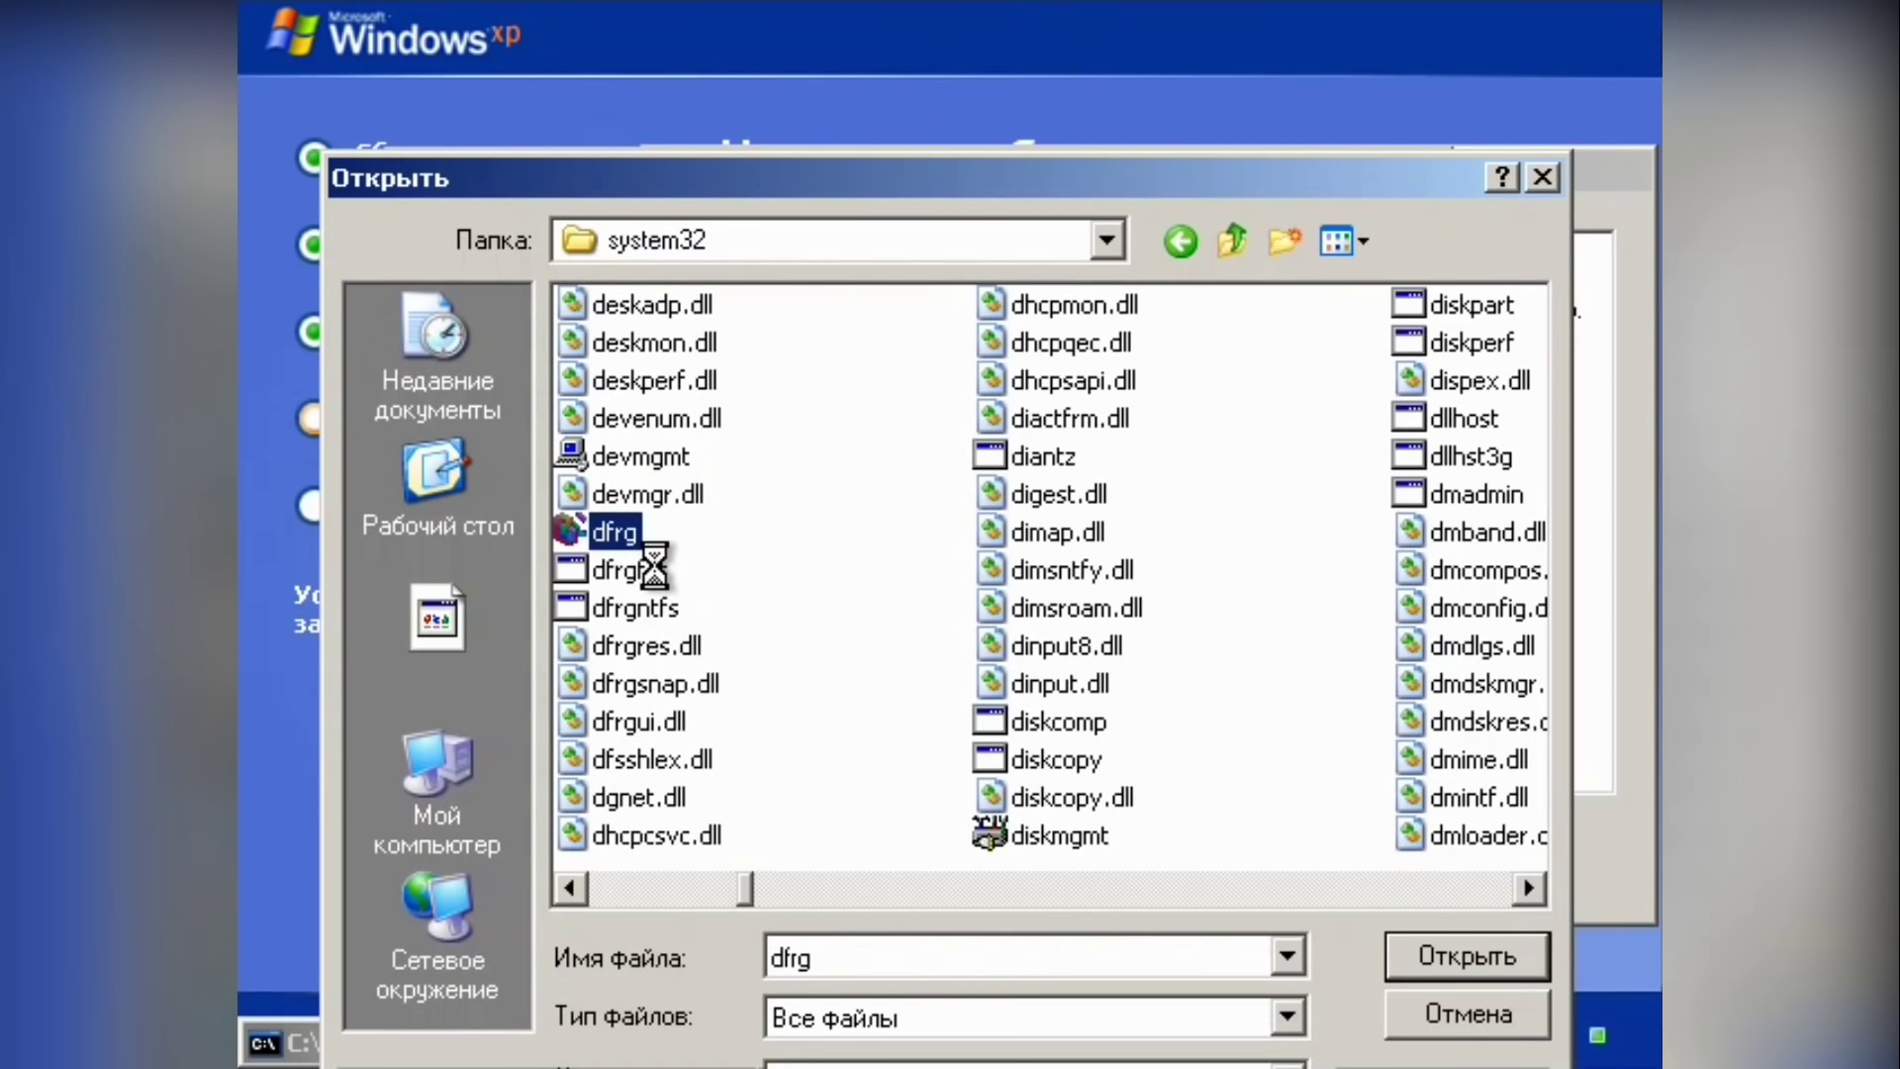
right_click(596, 526)
click(694, 603)
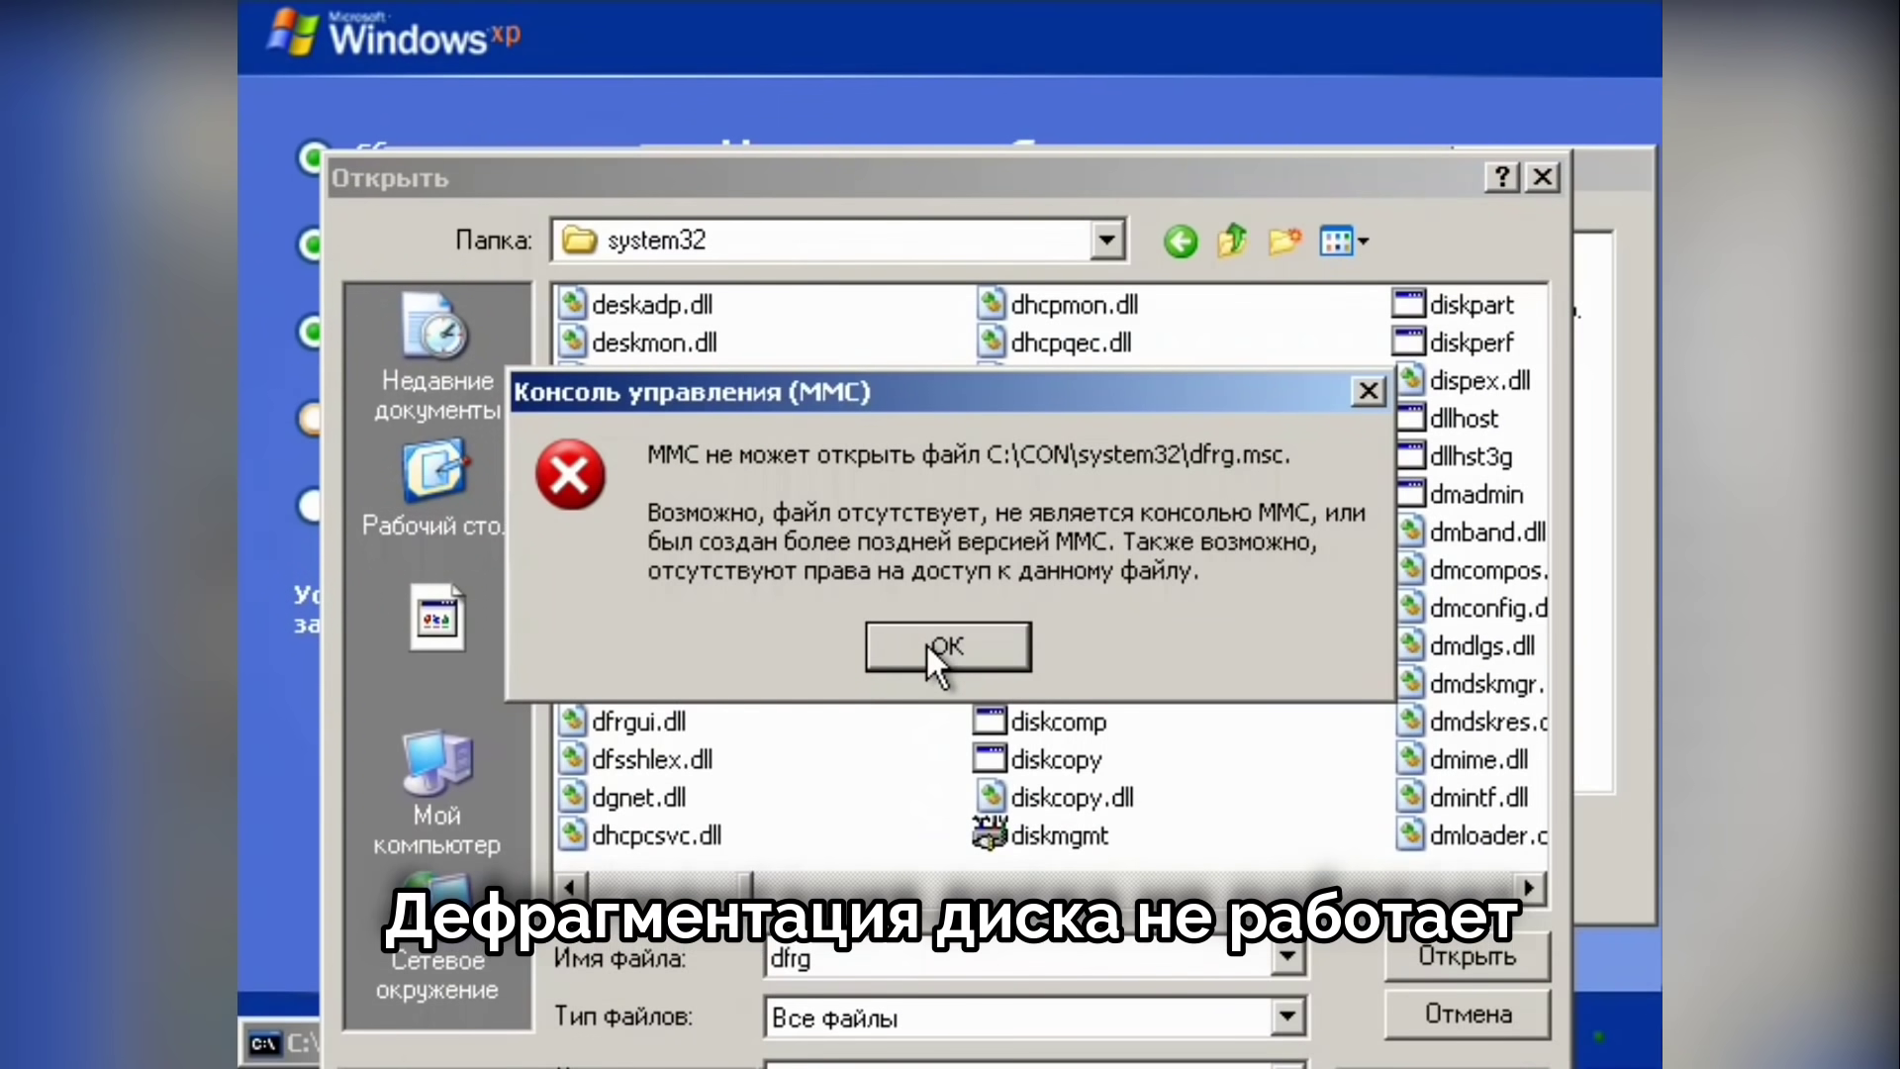
click(926, 643)
Step: Try to launch the diskmgmt and devmgmt consoles from system32, dismissing each message
right_click(1065, 824)
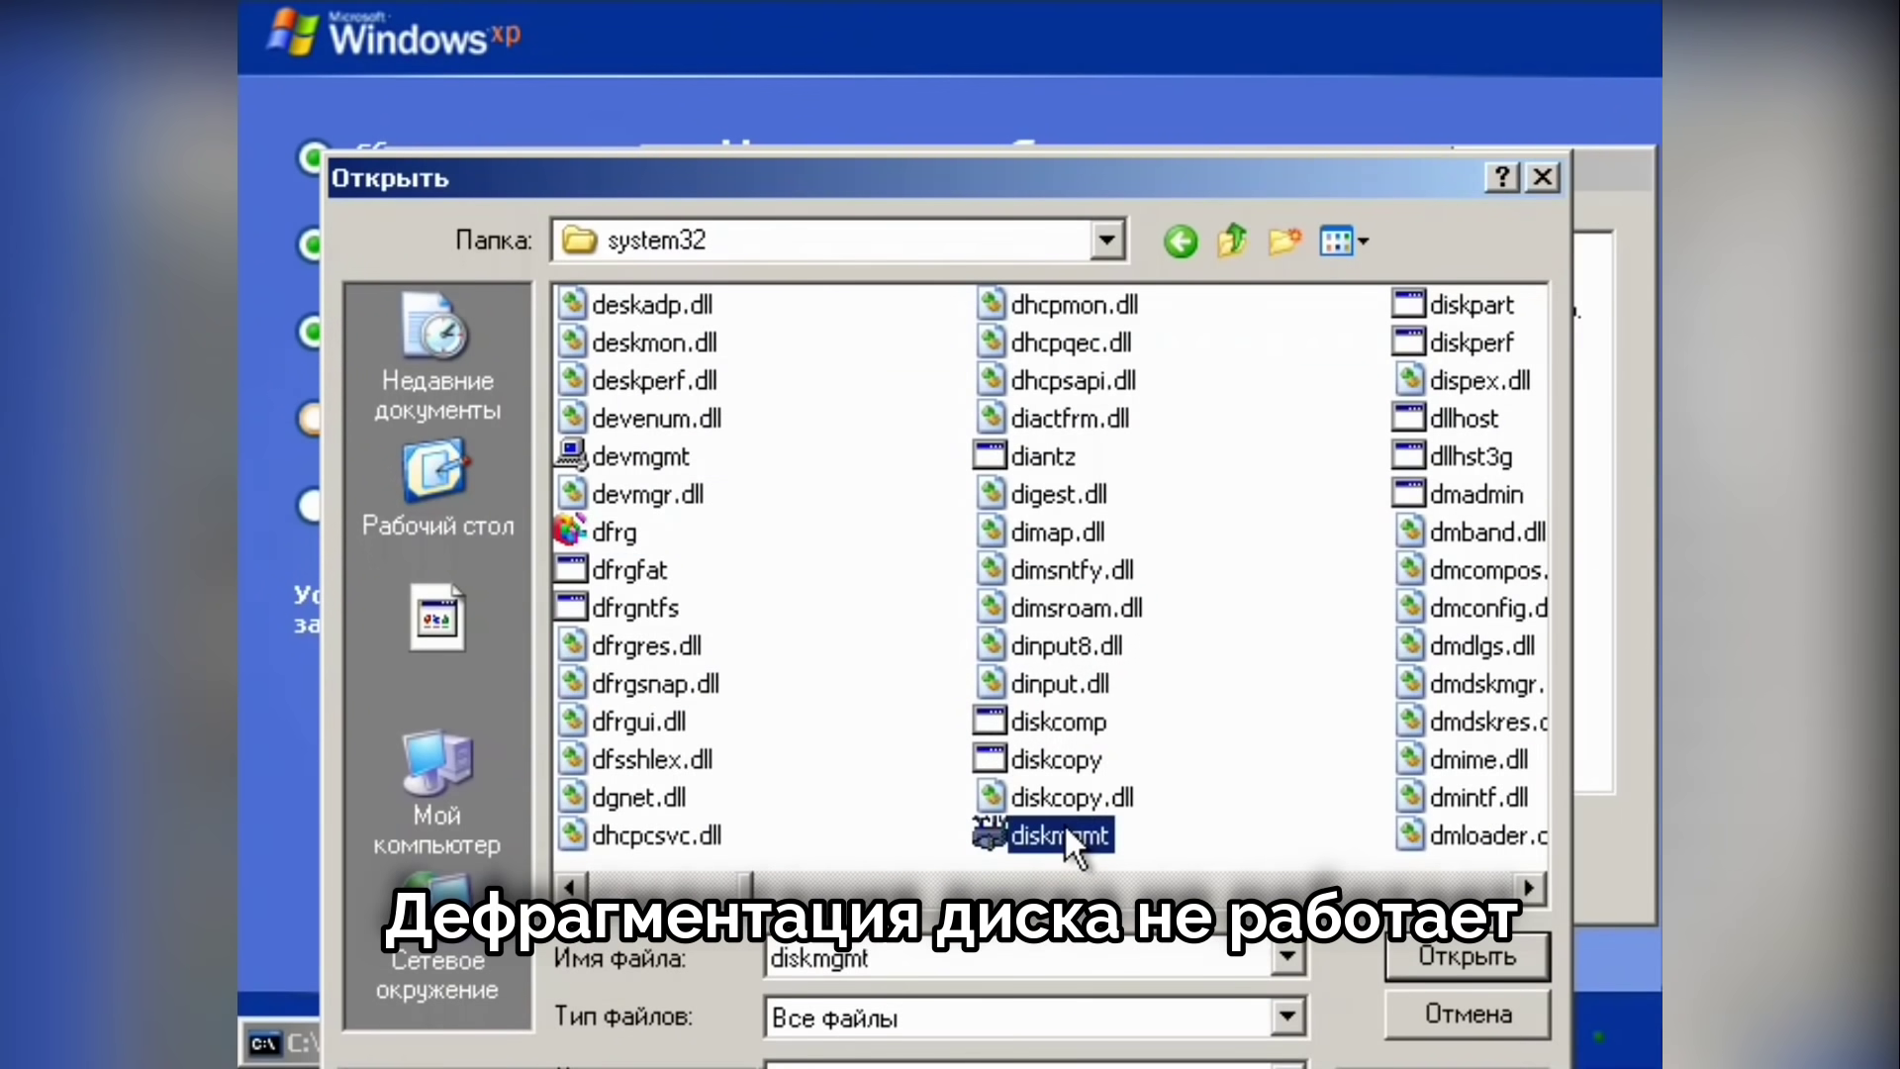
click(1208, 435)
click(936, 643)
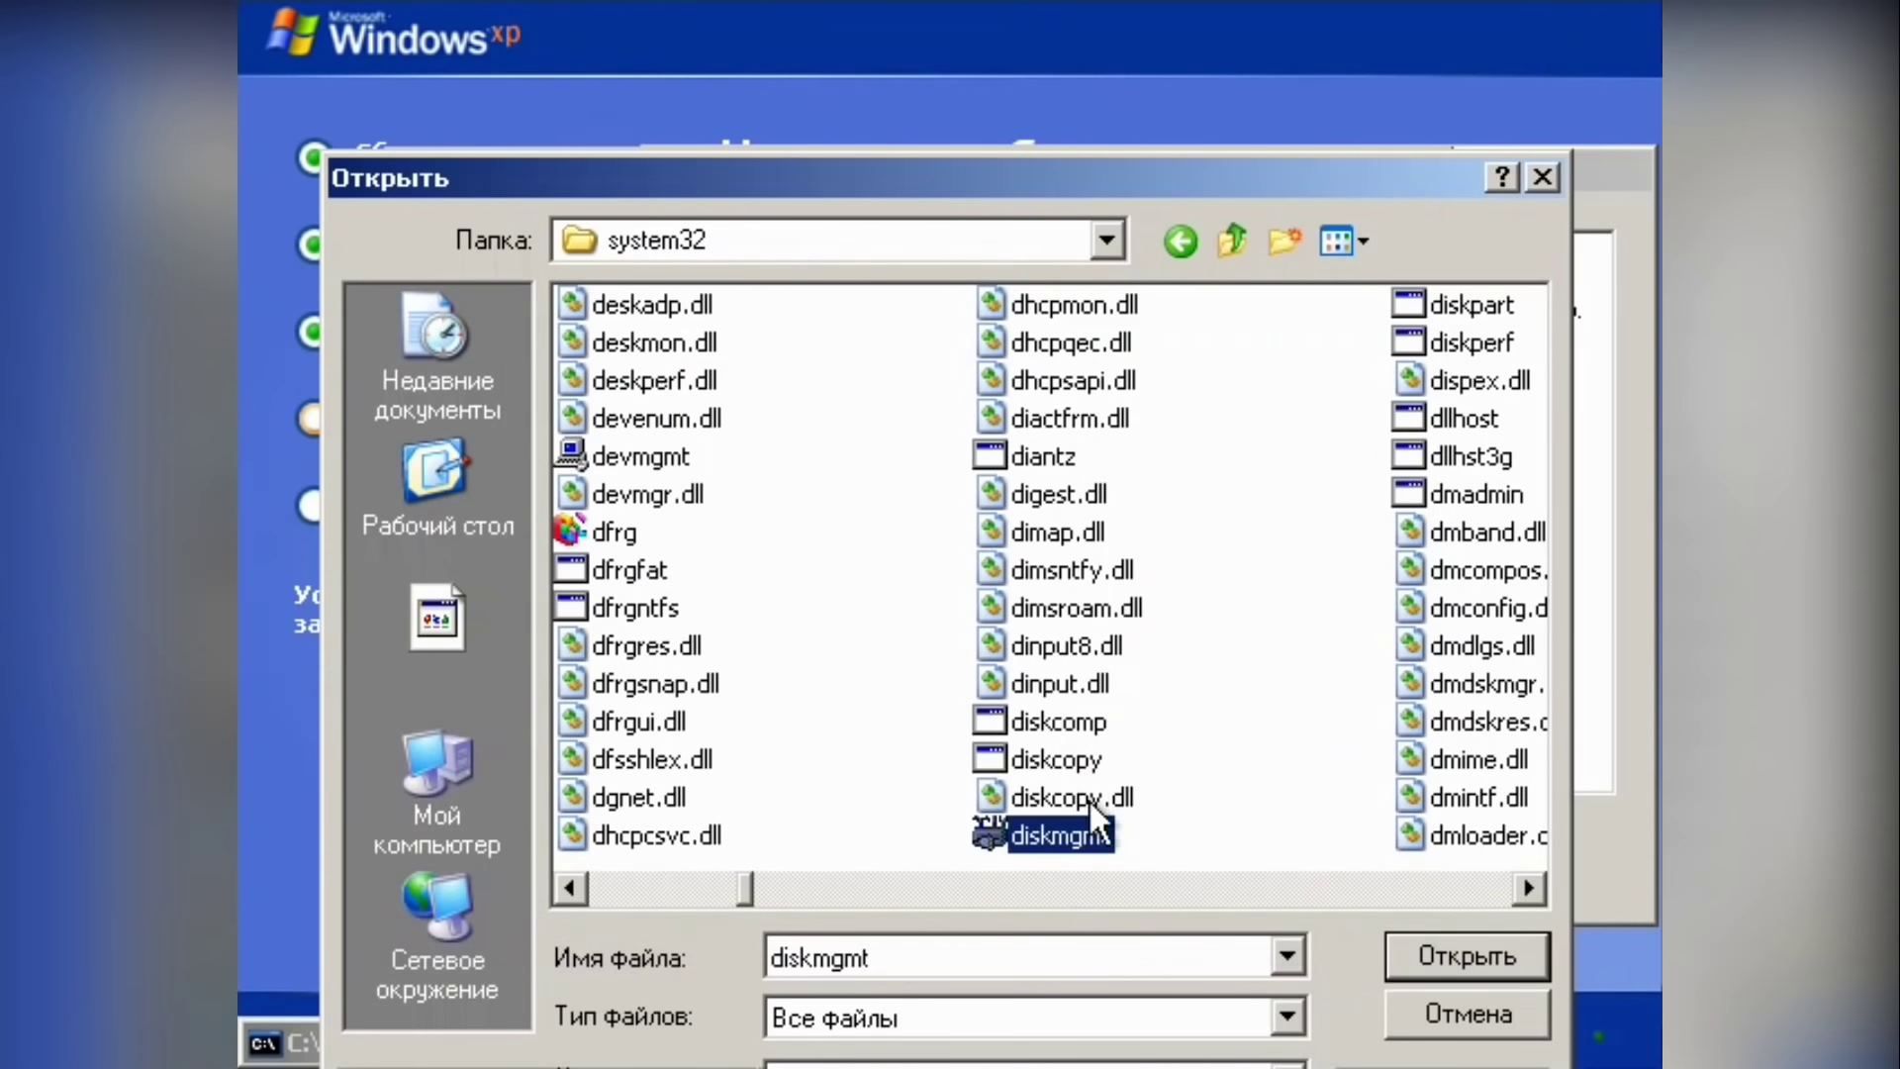
right_click(663, 455)
click(787, 542)
click(983, 643)
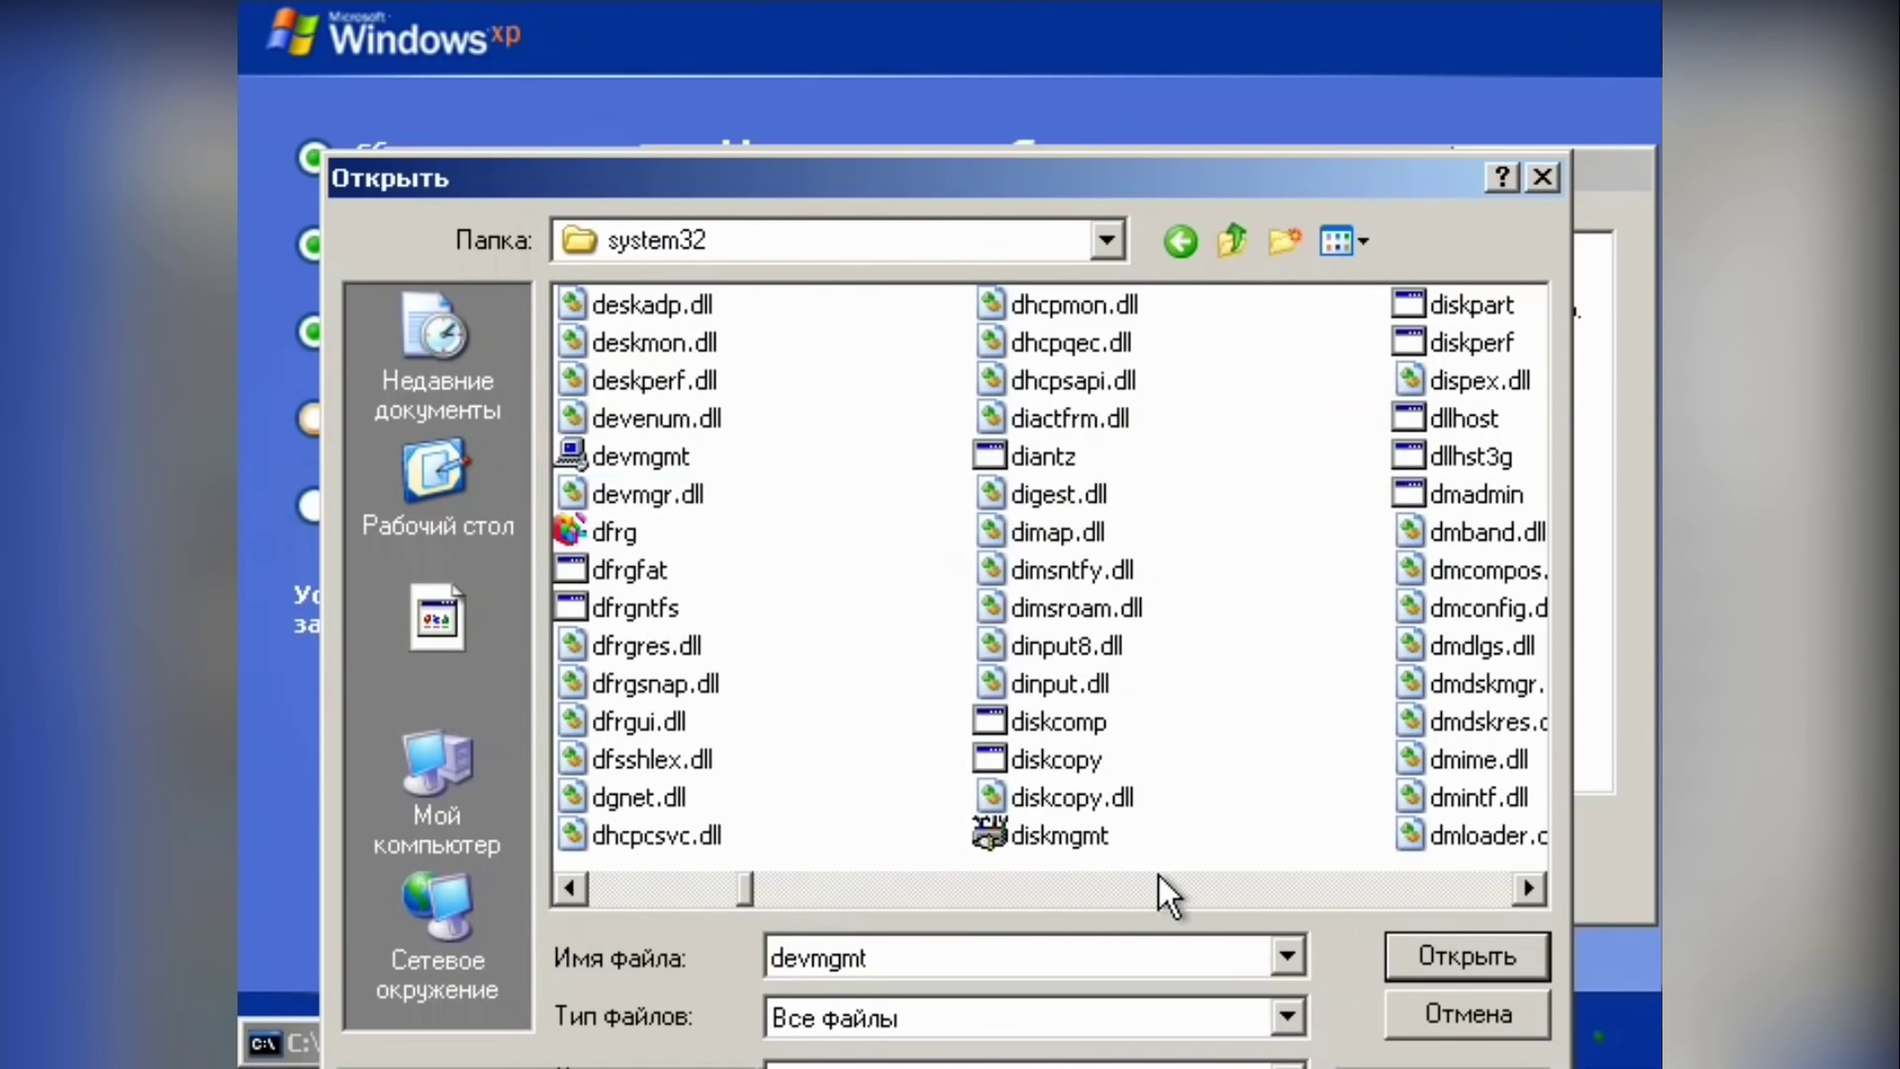
Step: Find the hardware wizard hdwwiz in the system32 folder and launch it
click(1164, 877)
click(1179, 882)
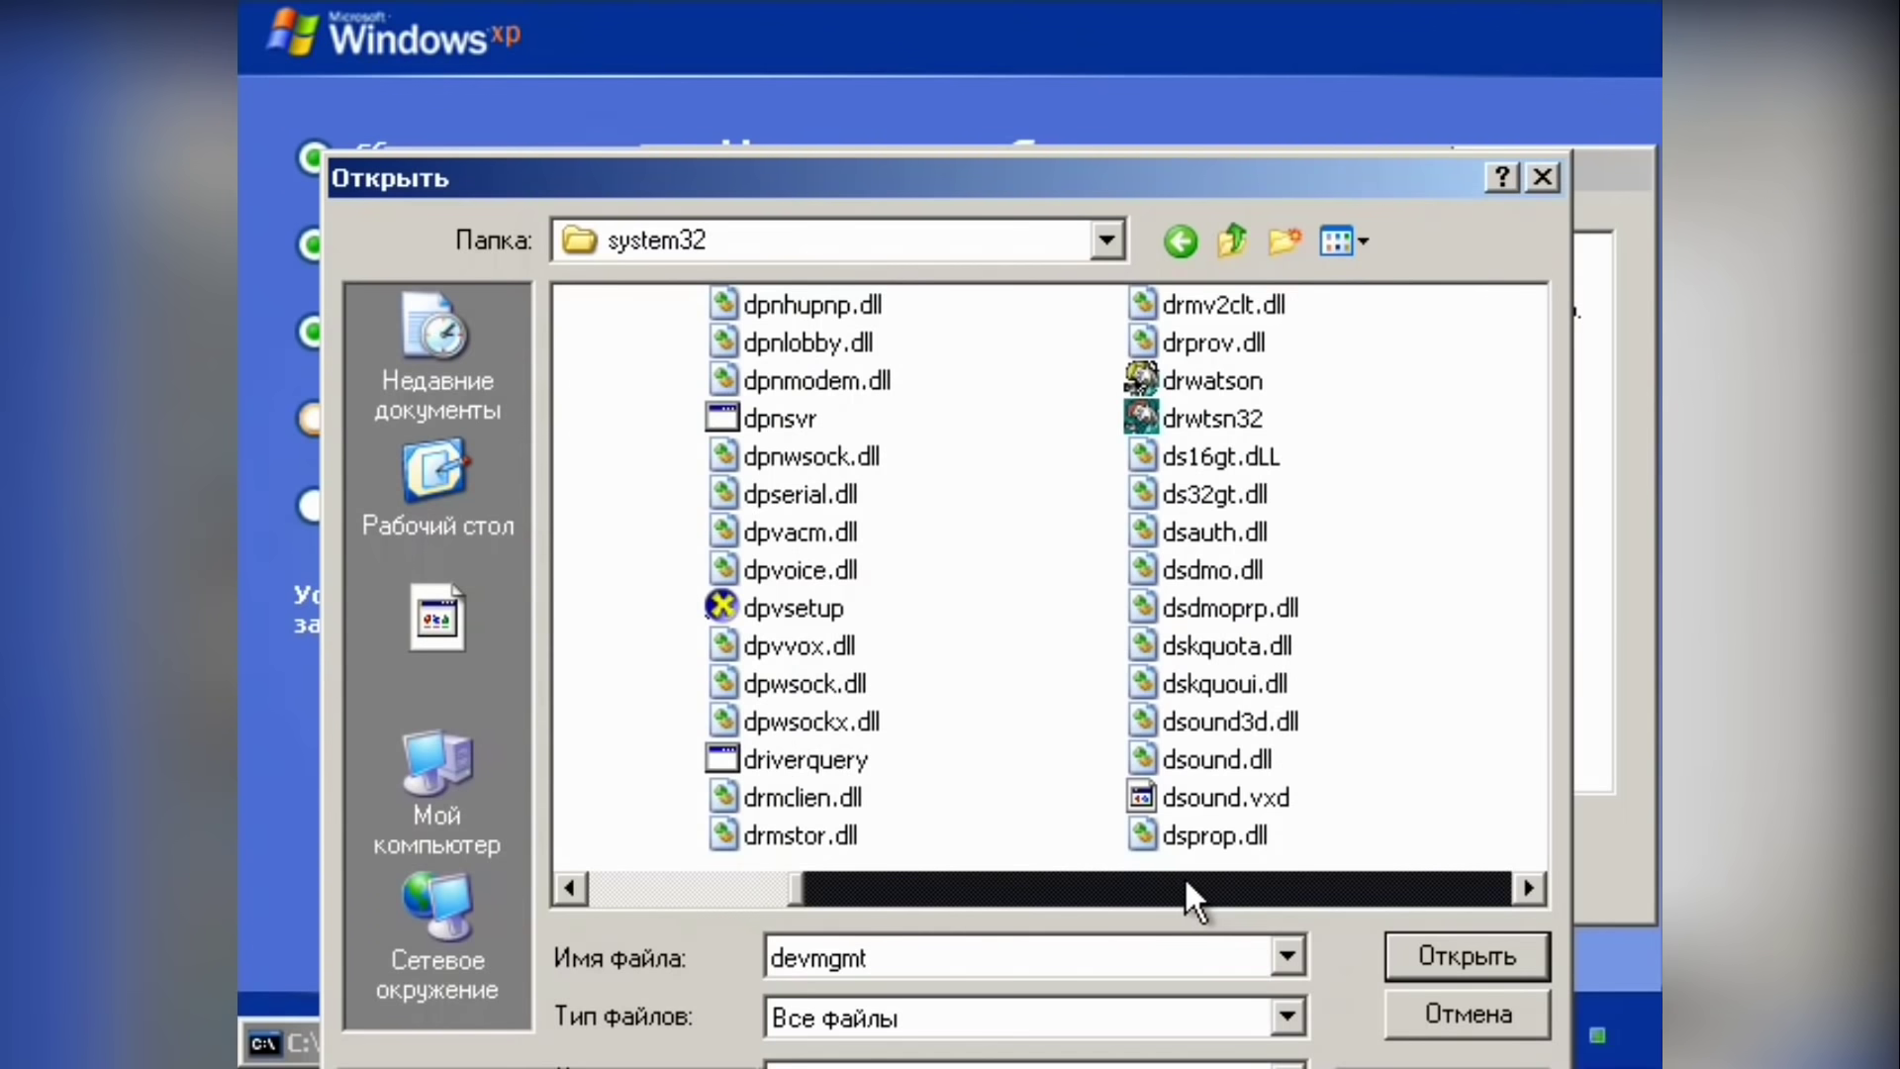
click(1184, 876)
click(1180, 882)
click(1178, 875)
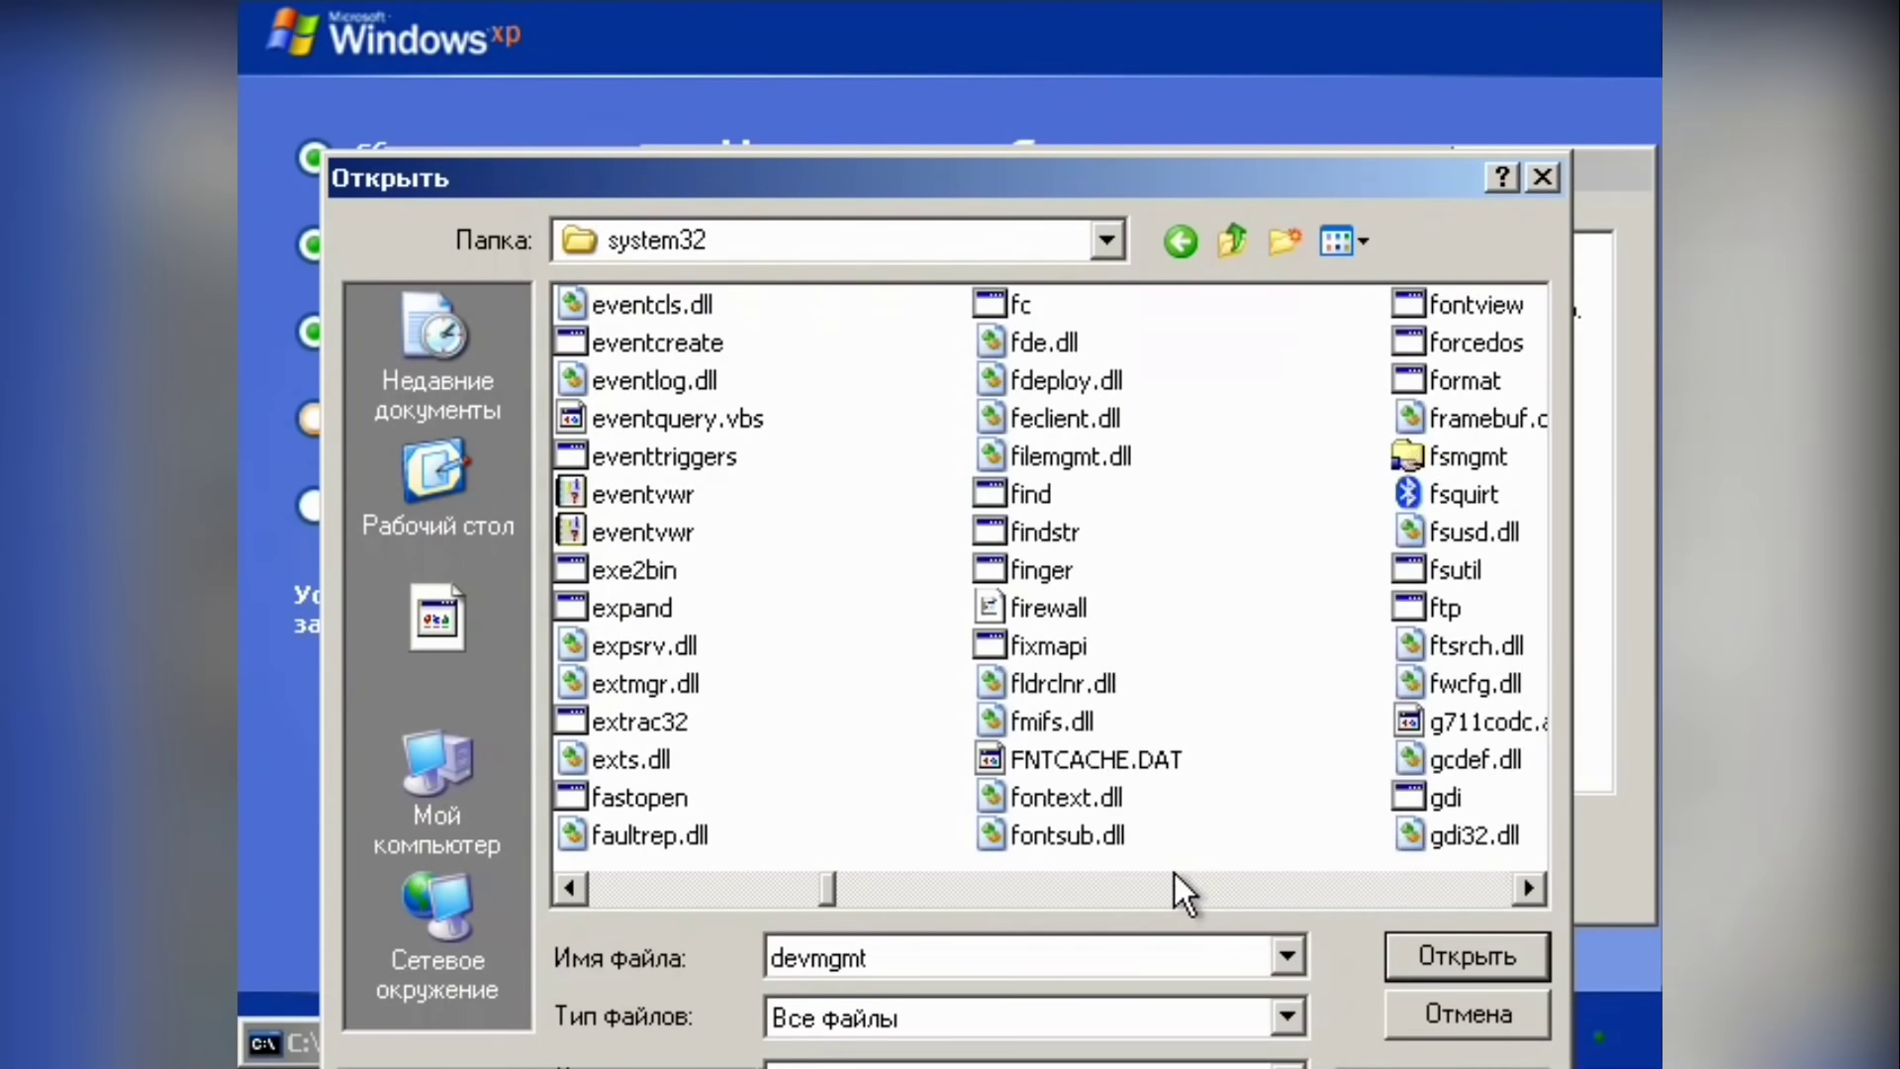
click(977, 889)
click(950, 884)
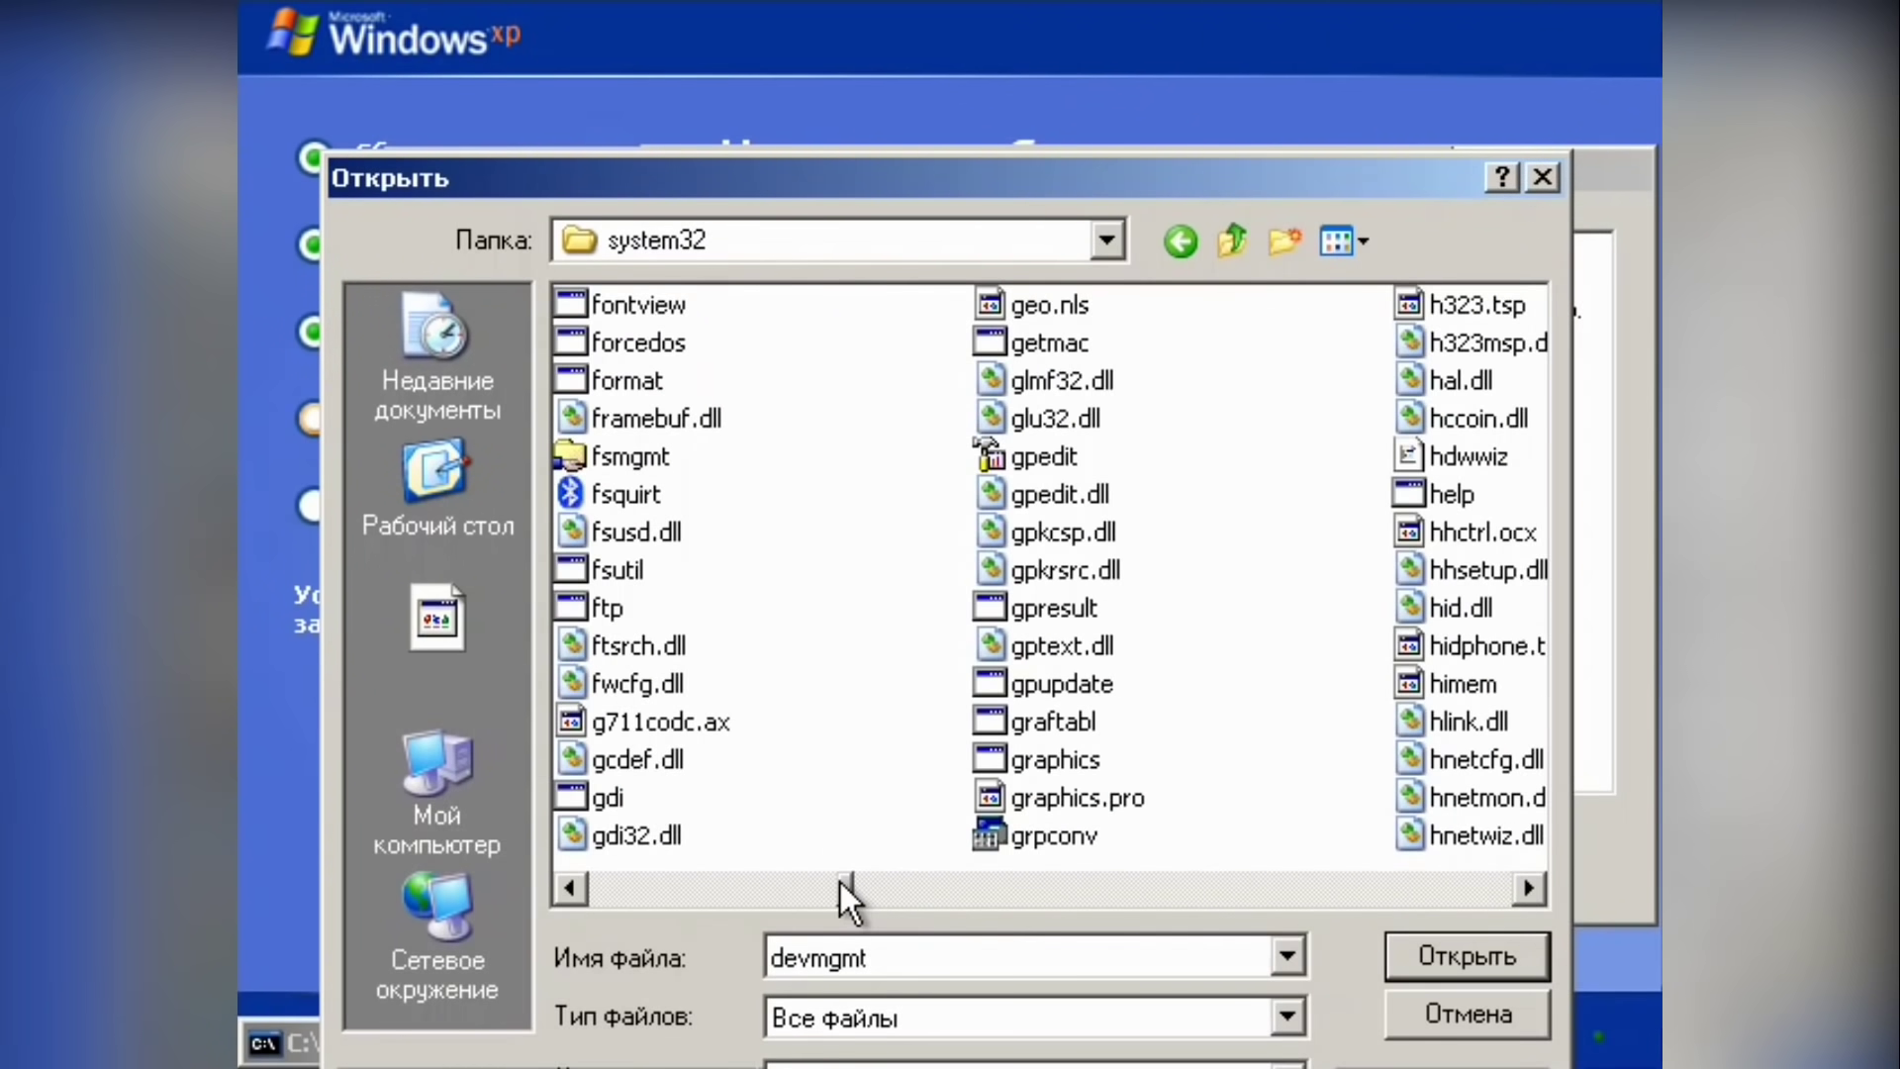
drag(840, 879, 846, 876)
right_click(1041, 448)
click(1097, 537)
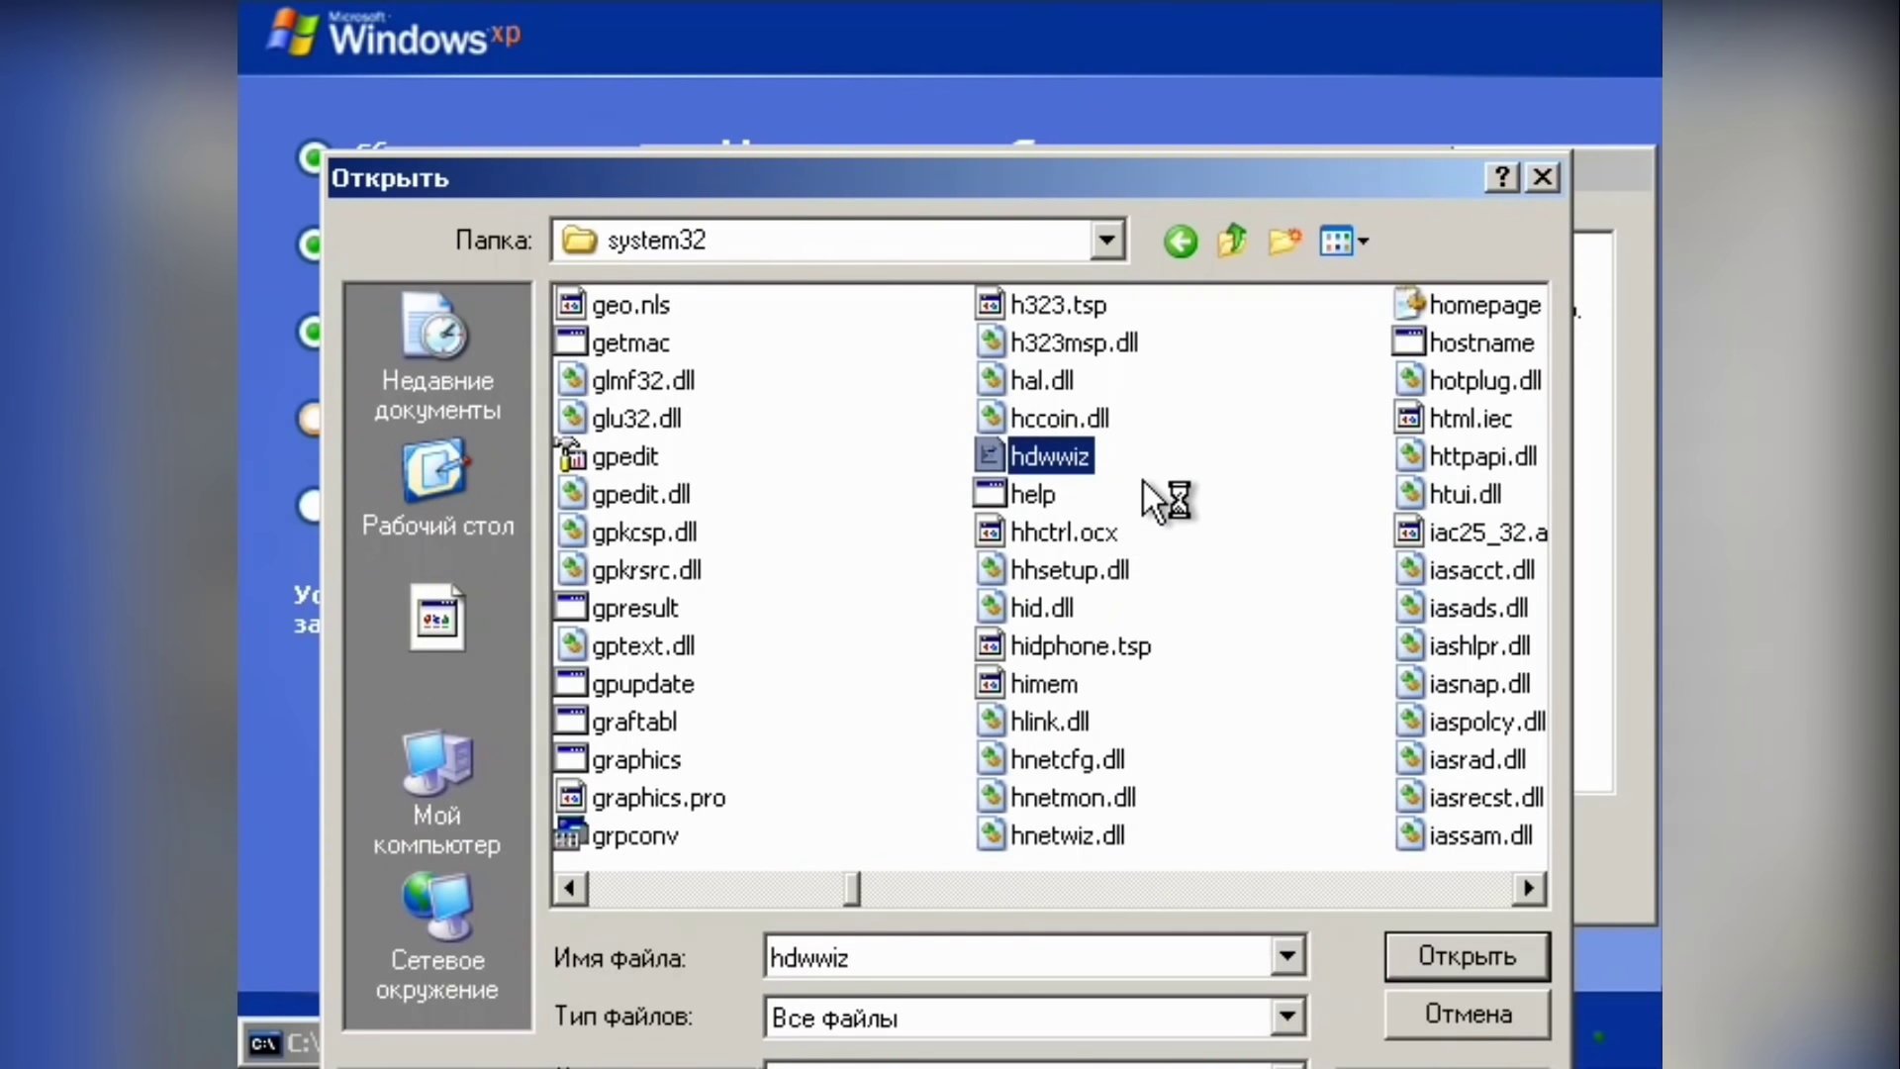
Step: Find intl in the system32 folder and launch it to show the regional and language settings
click(877, 891)
click(887, 888)
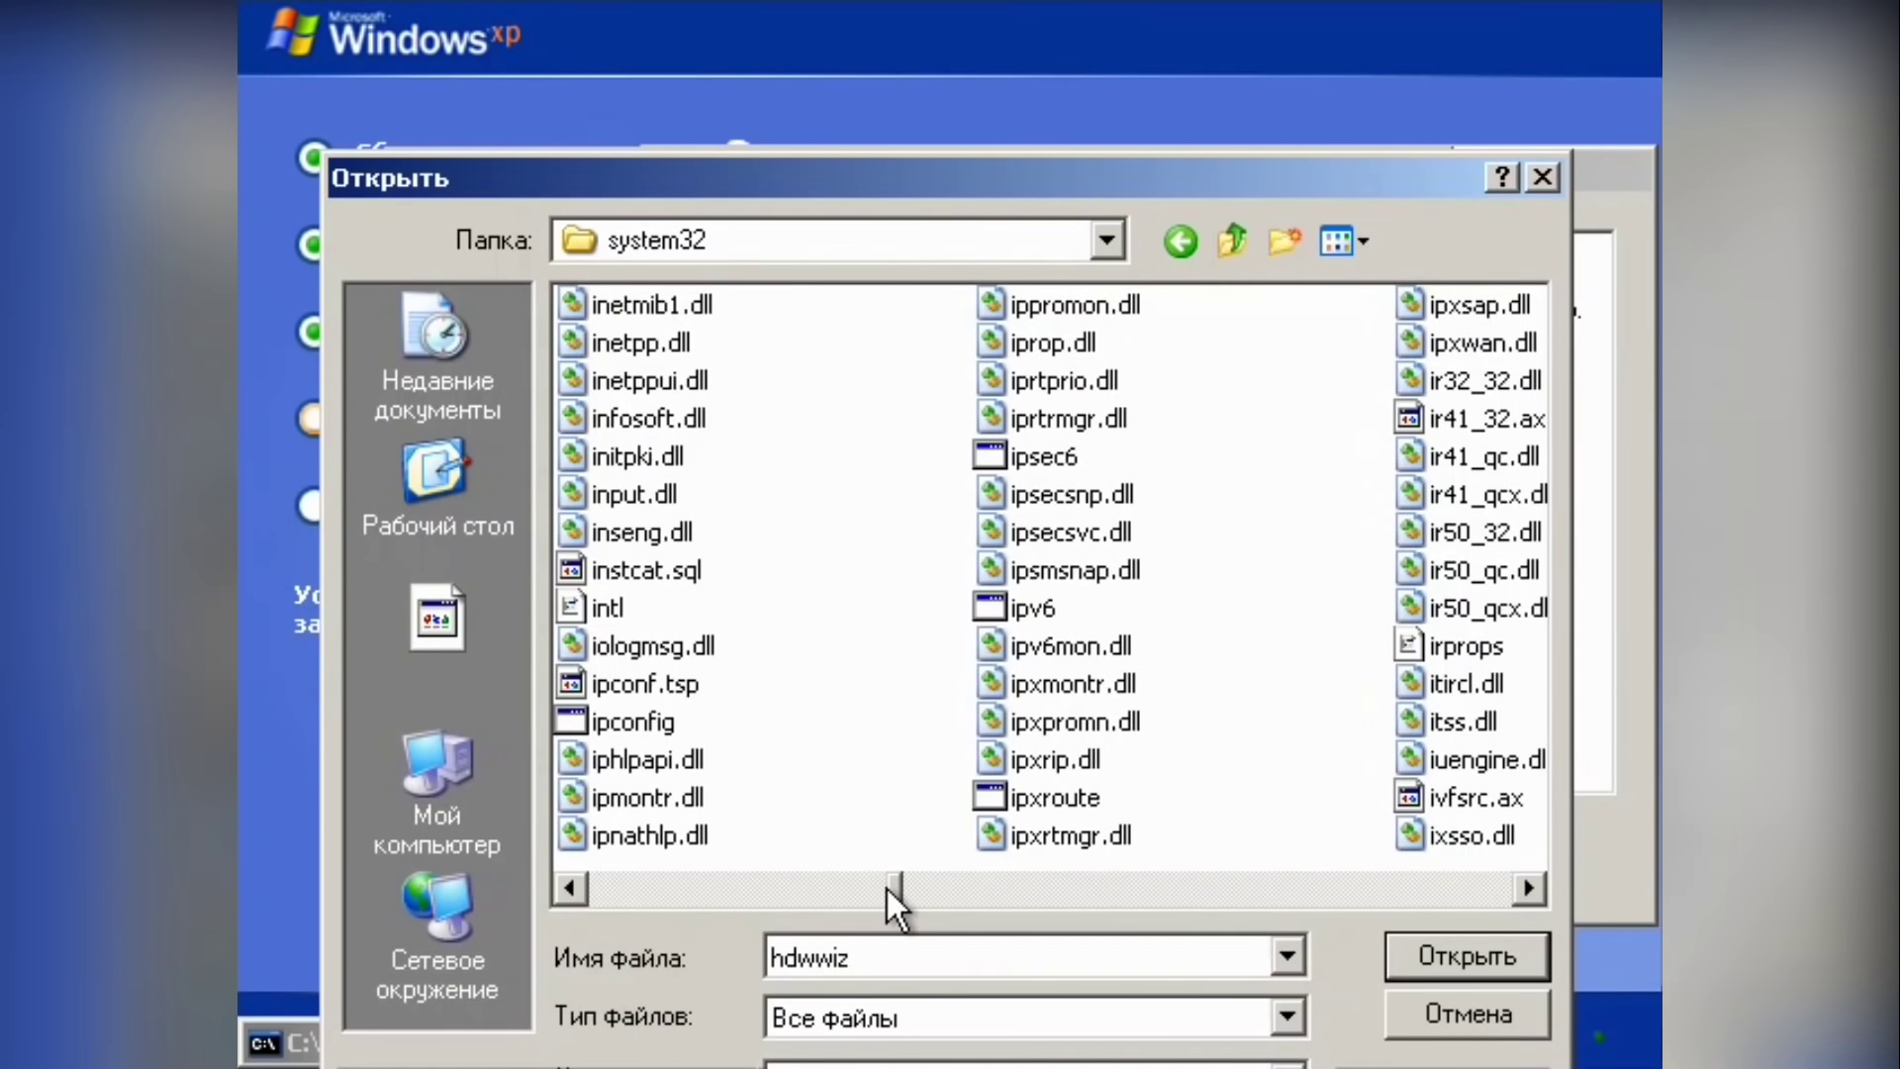
right_click(606, 620)
click(683, 696)
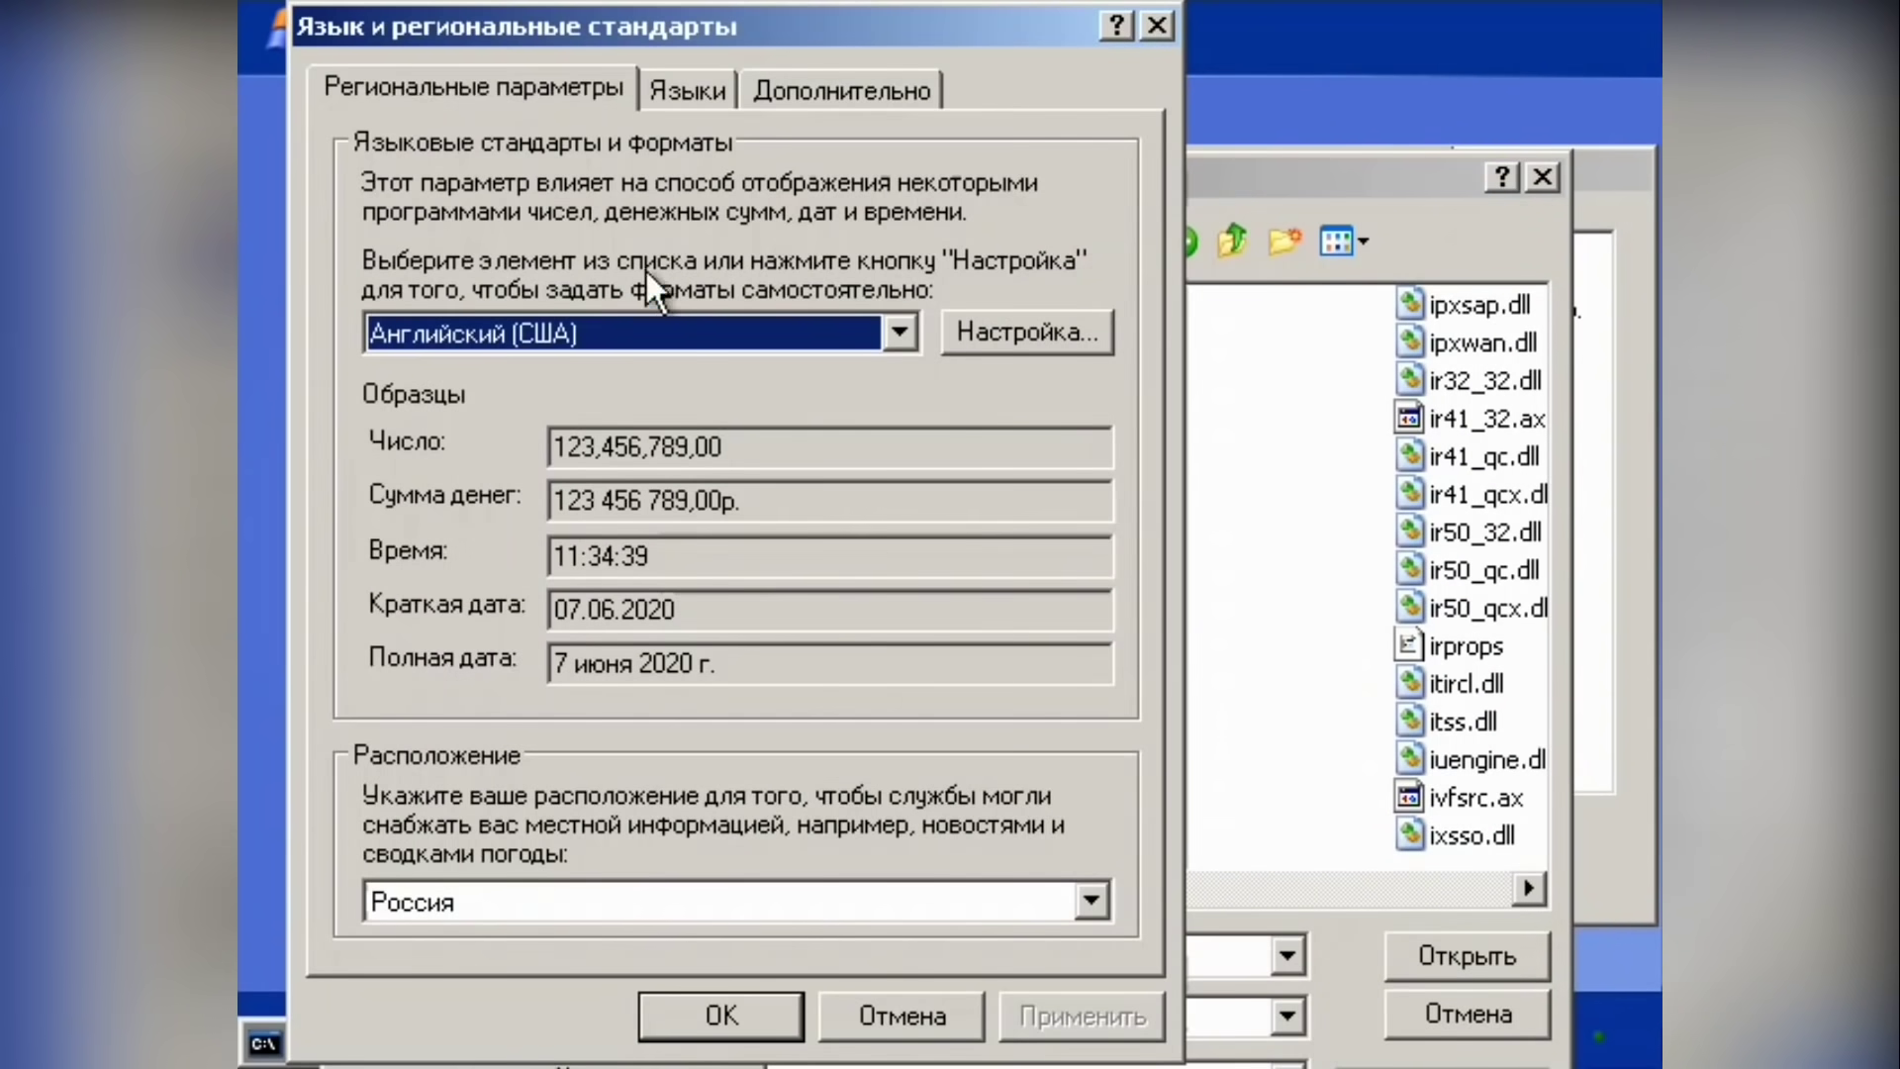
Step: Open the text input services details from the language settings and check the default input language choices
click(693, 91)
click(976, 253)
click(673, 284)
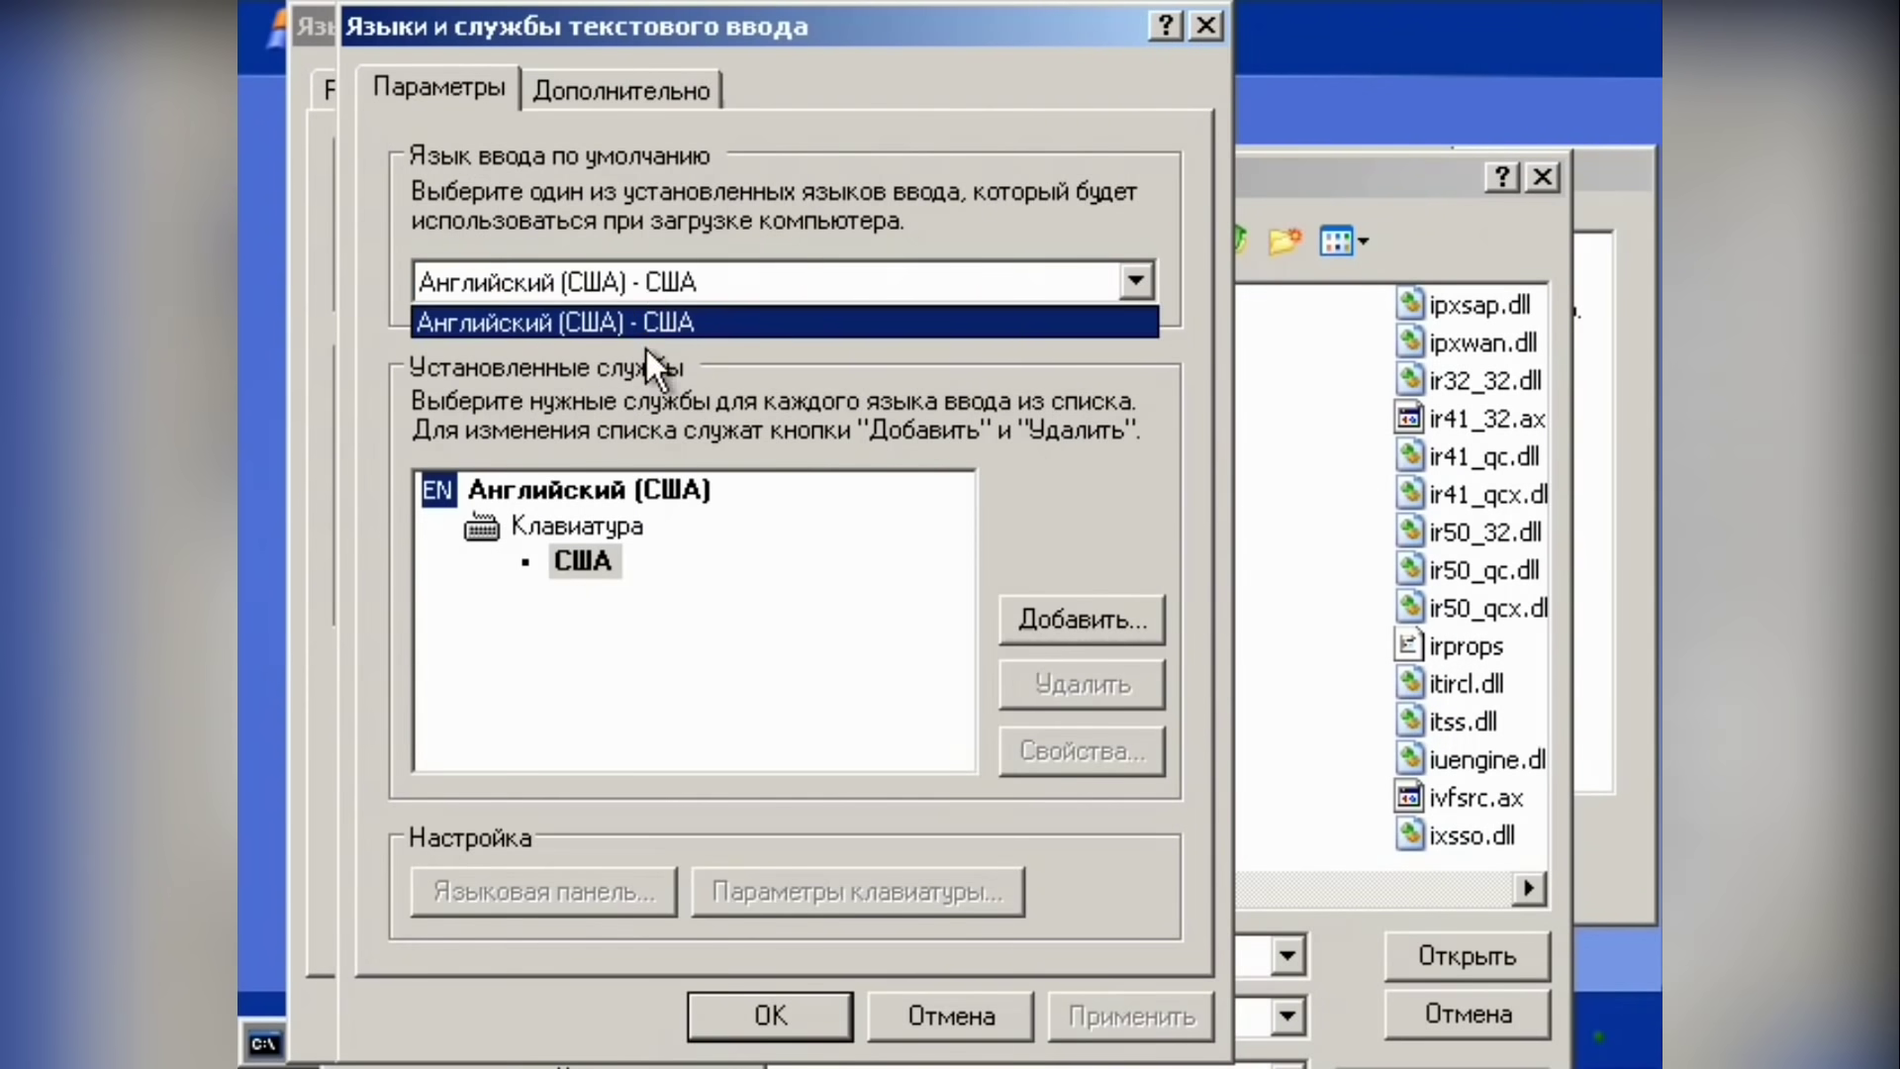
click(645, 346)
Step: Look through the input languages available for adding, then cancel out of the language dialogs without adding one
click(1053, 620)
click(792, 267)
scroll(1108, 579, down, 7)
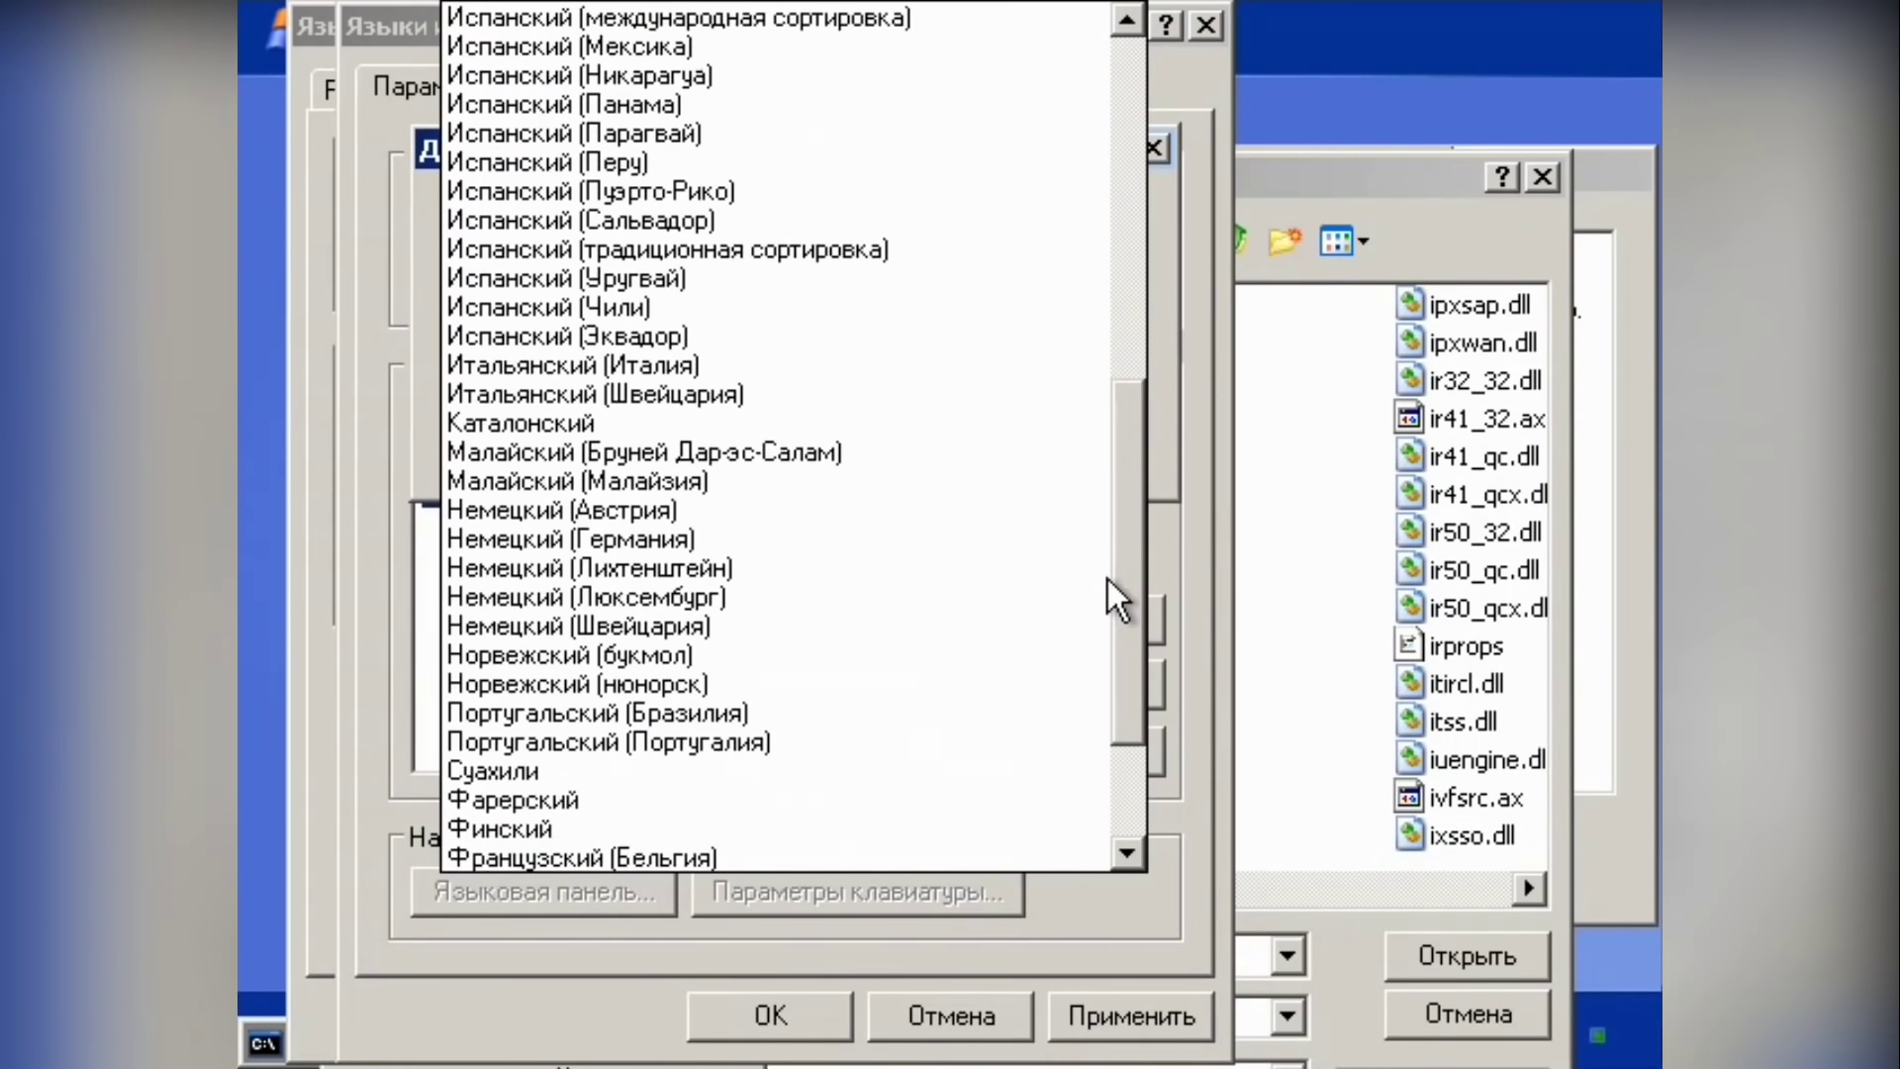
scroll(1107, 579, down, 1)
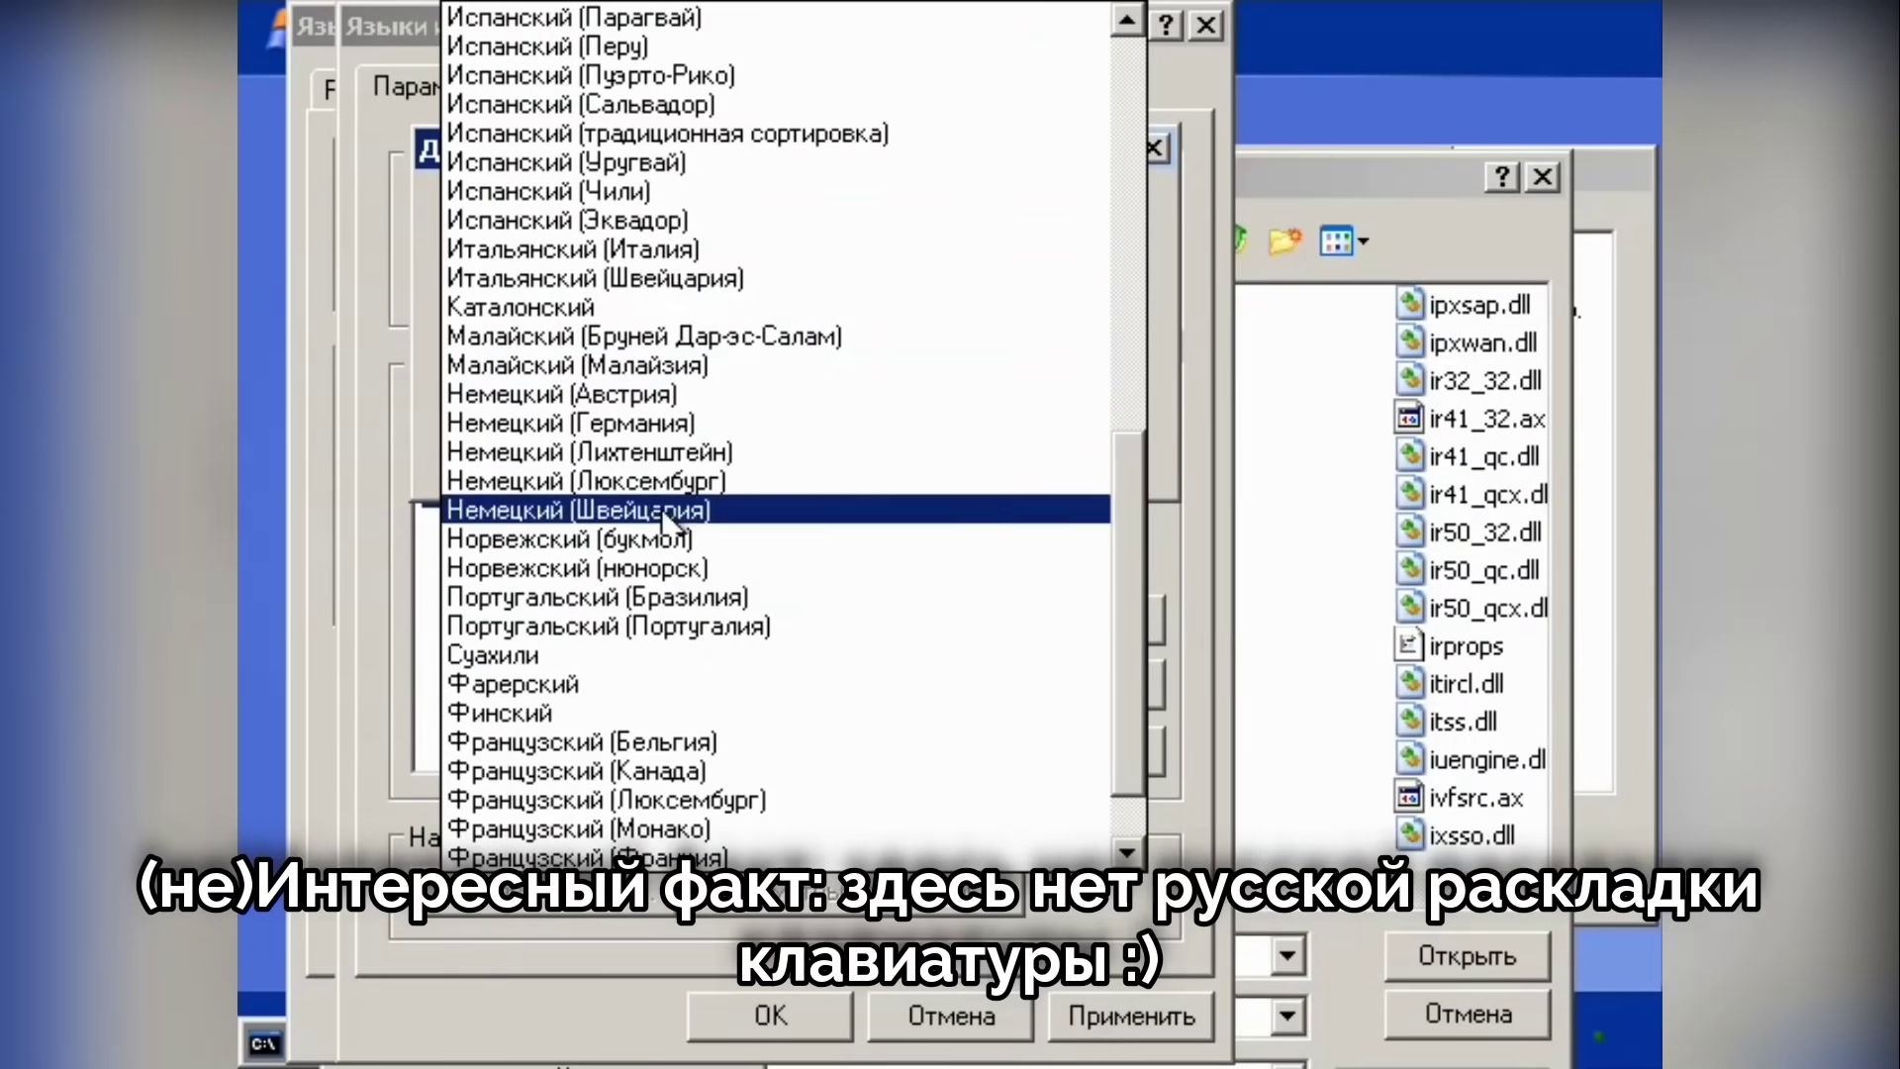
drag(1128, 586, 1057, 659)
click(417, 607)
click(1020, 446)
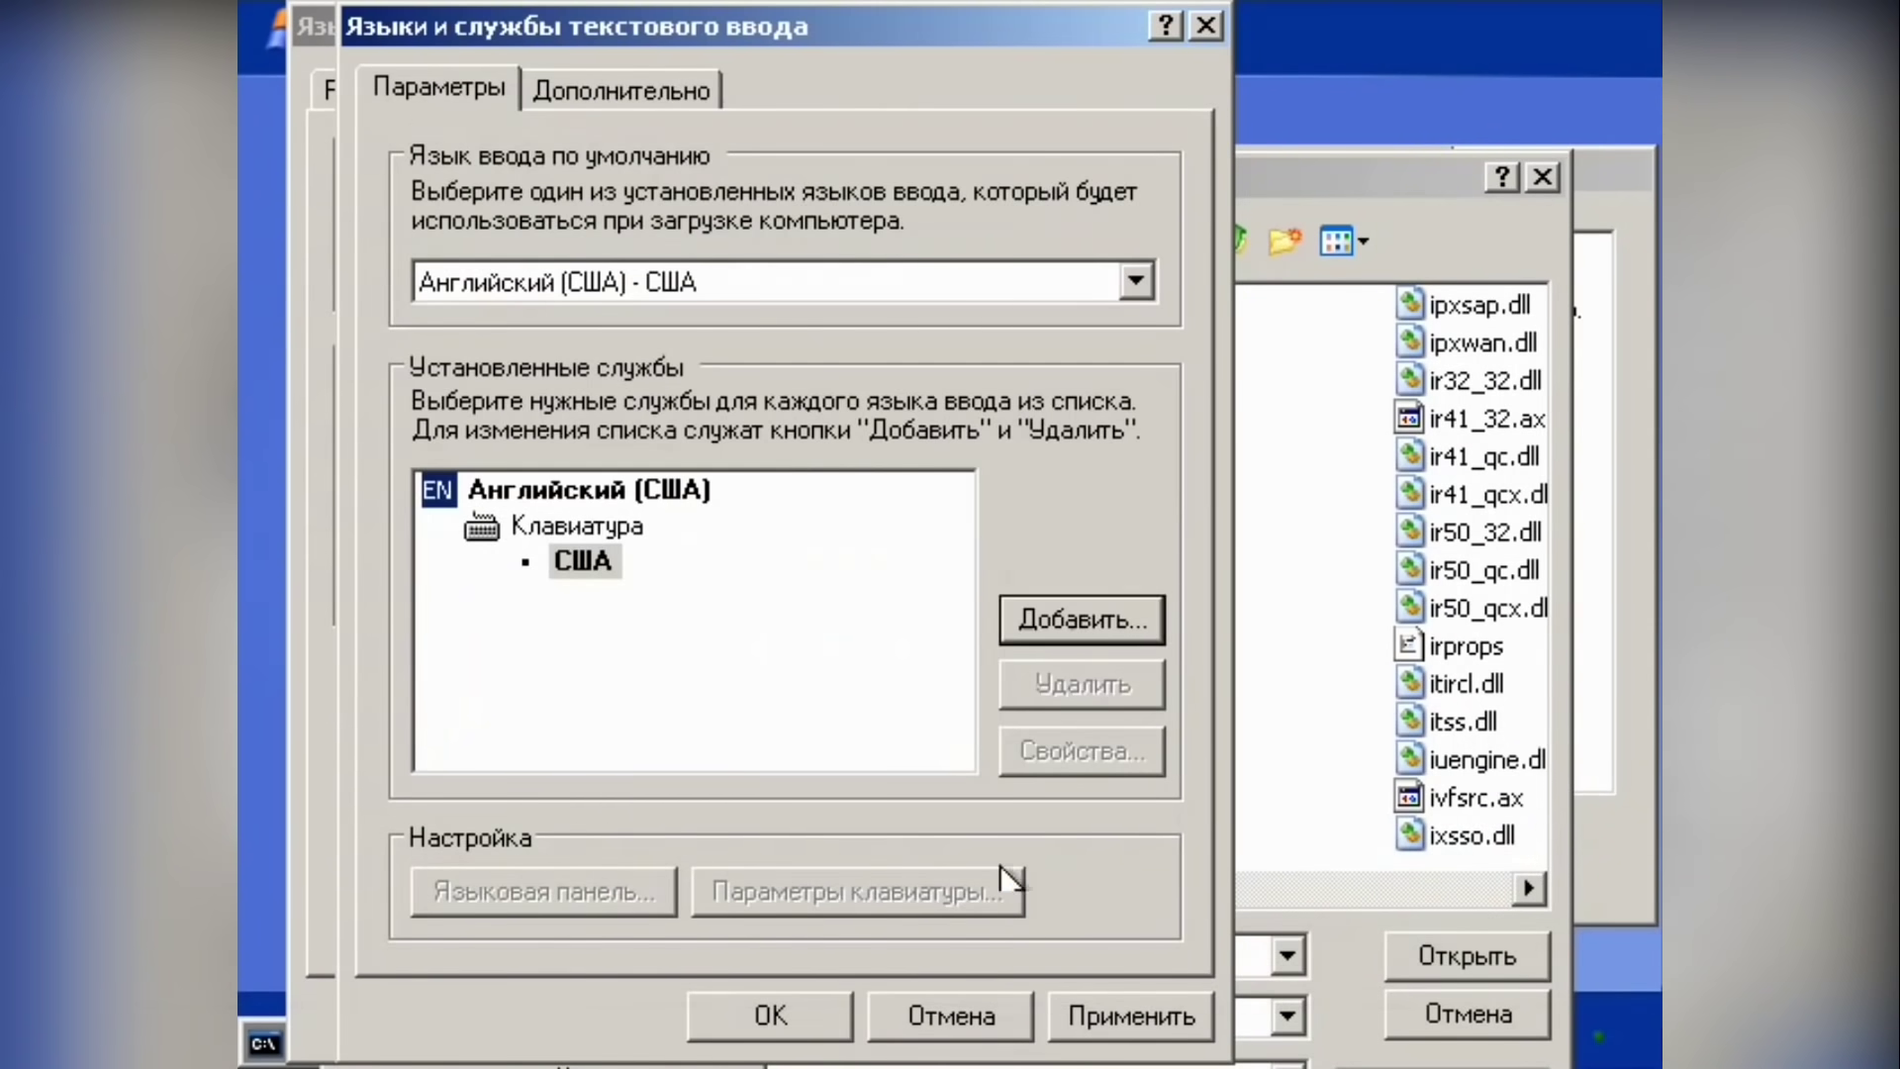
click(873, 1013)
click(869, 1008)
Step: Find netsetup in the system32 folder and launch it
scroll(992, 894, down, 10)
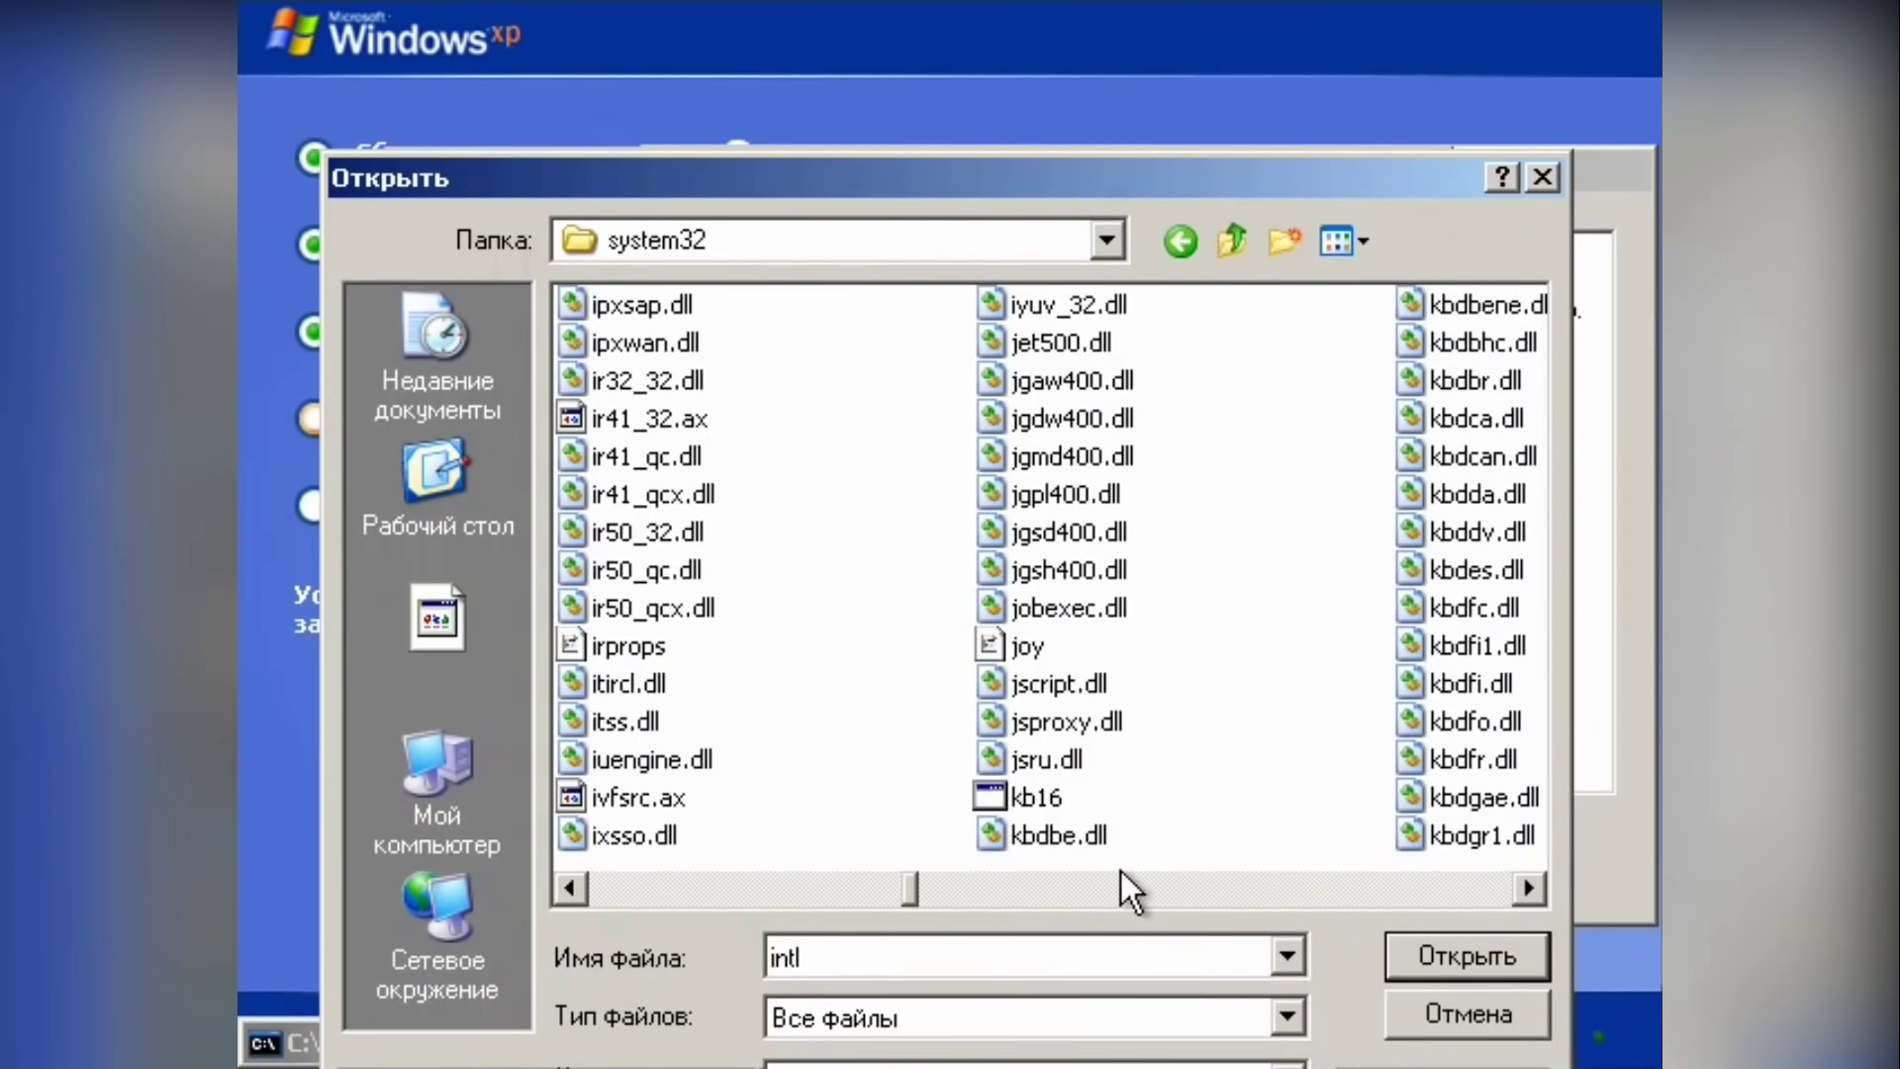
drag(1007, 894, 1109, 888)
drag(1109, 888, 1120, 889)
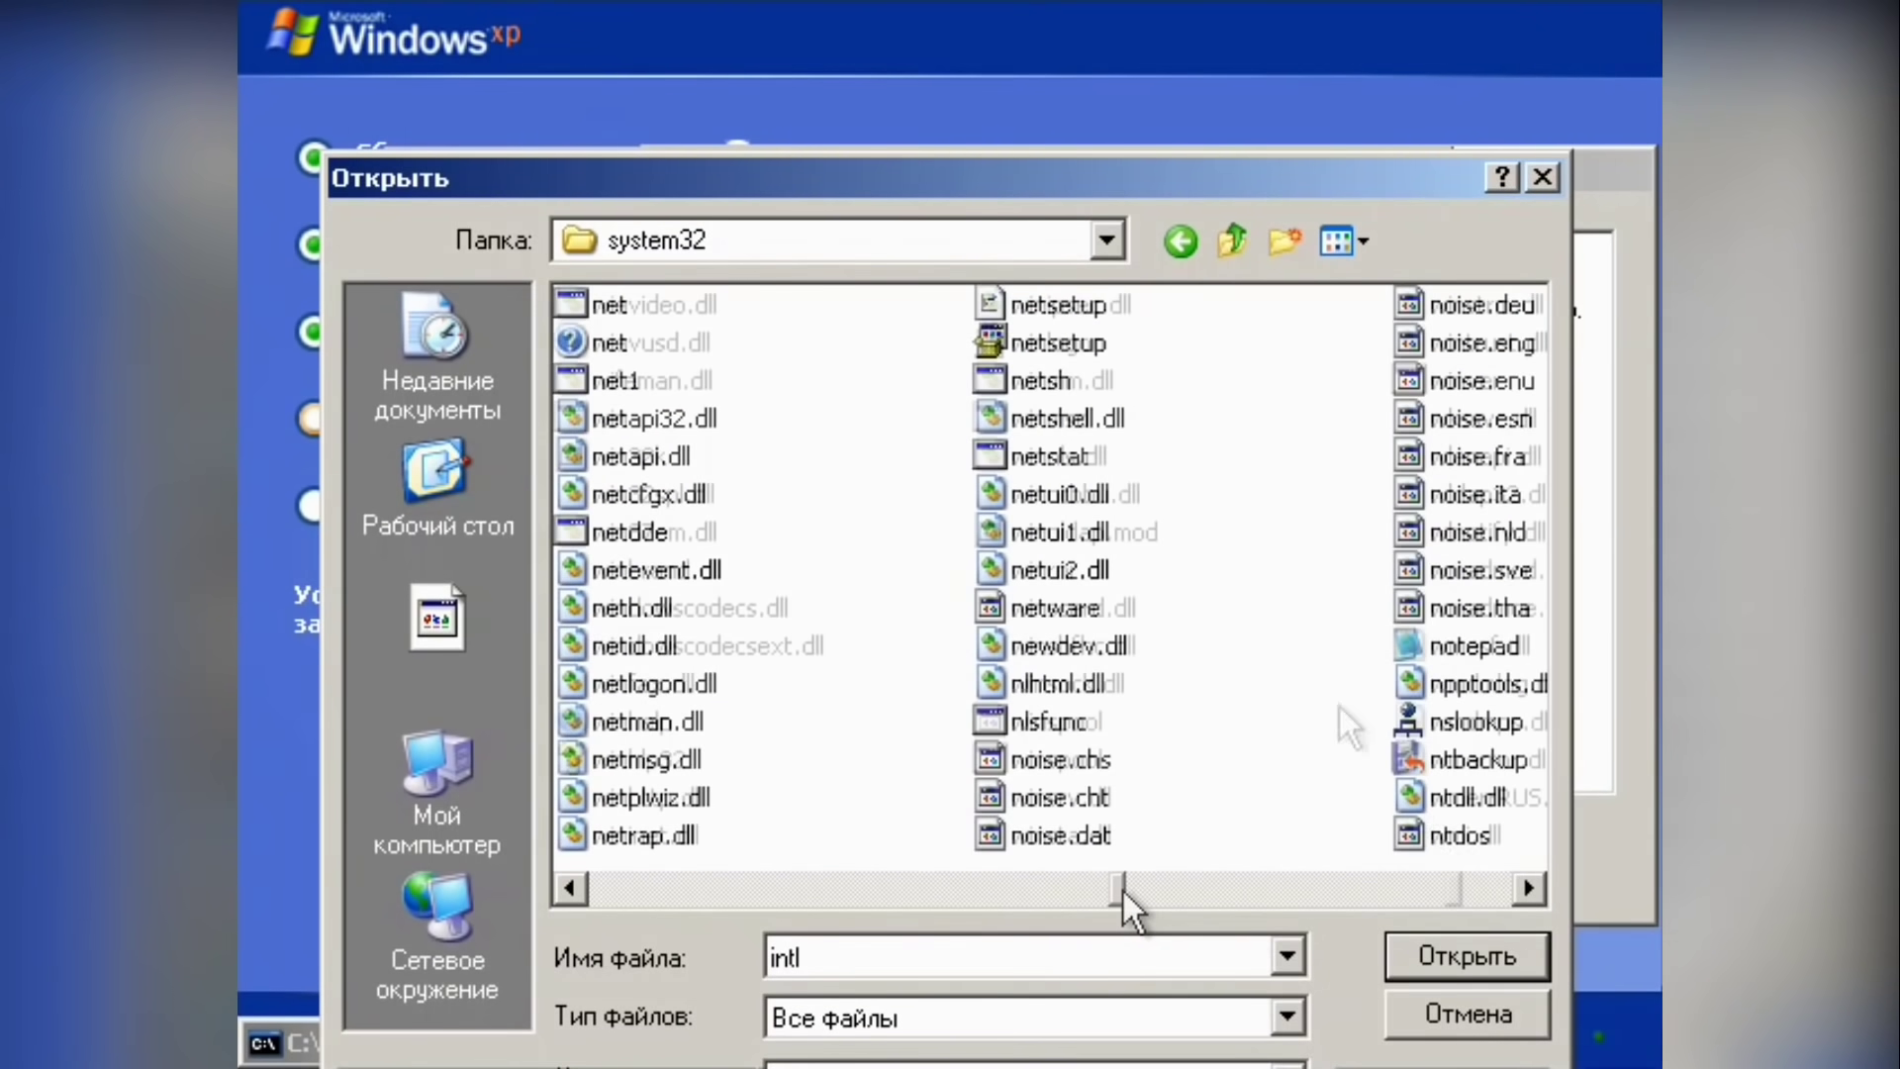
right_click(1061, 356)
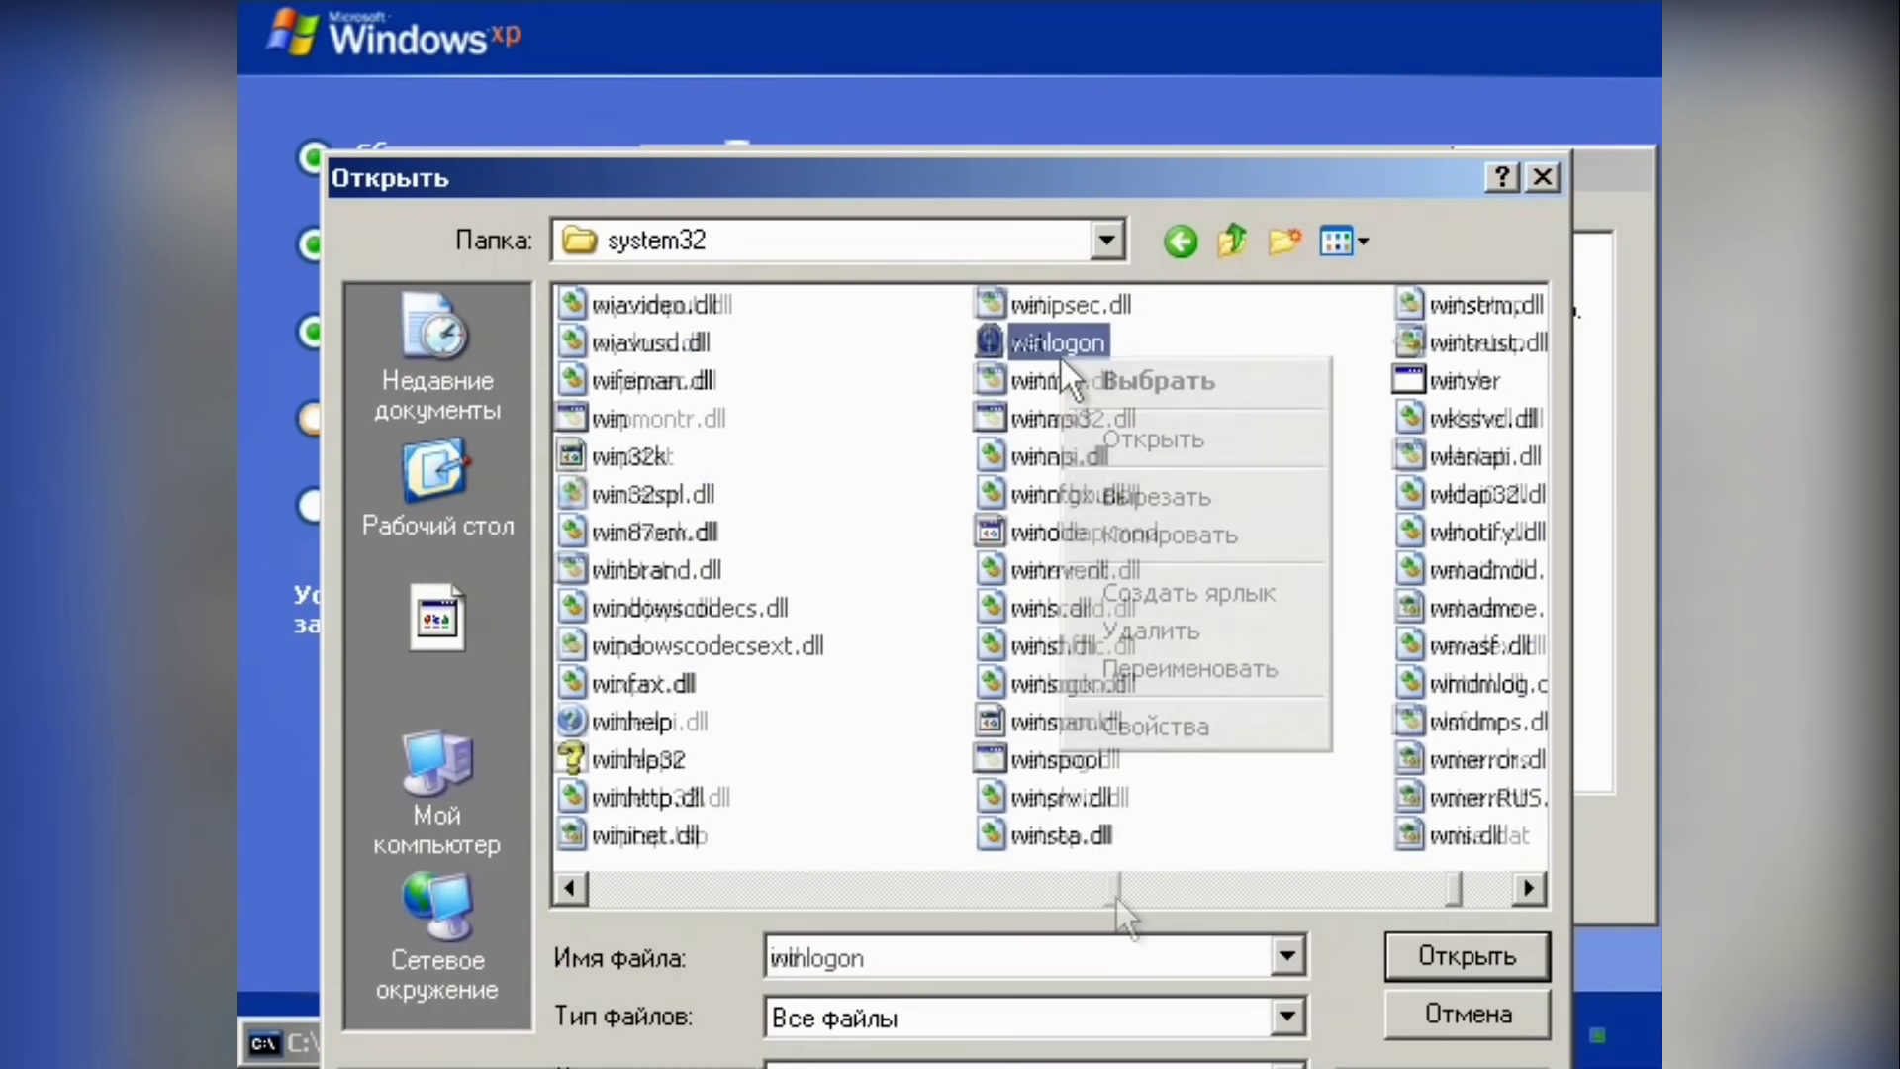
click(1117, 433)
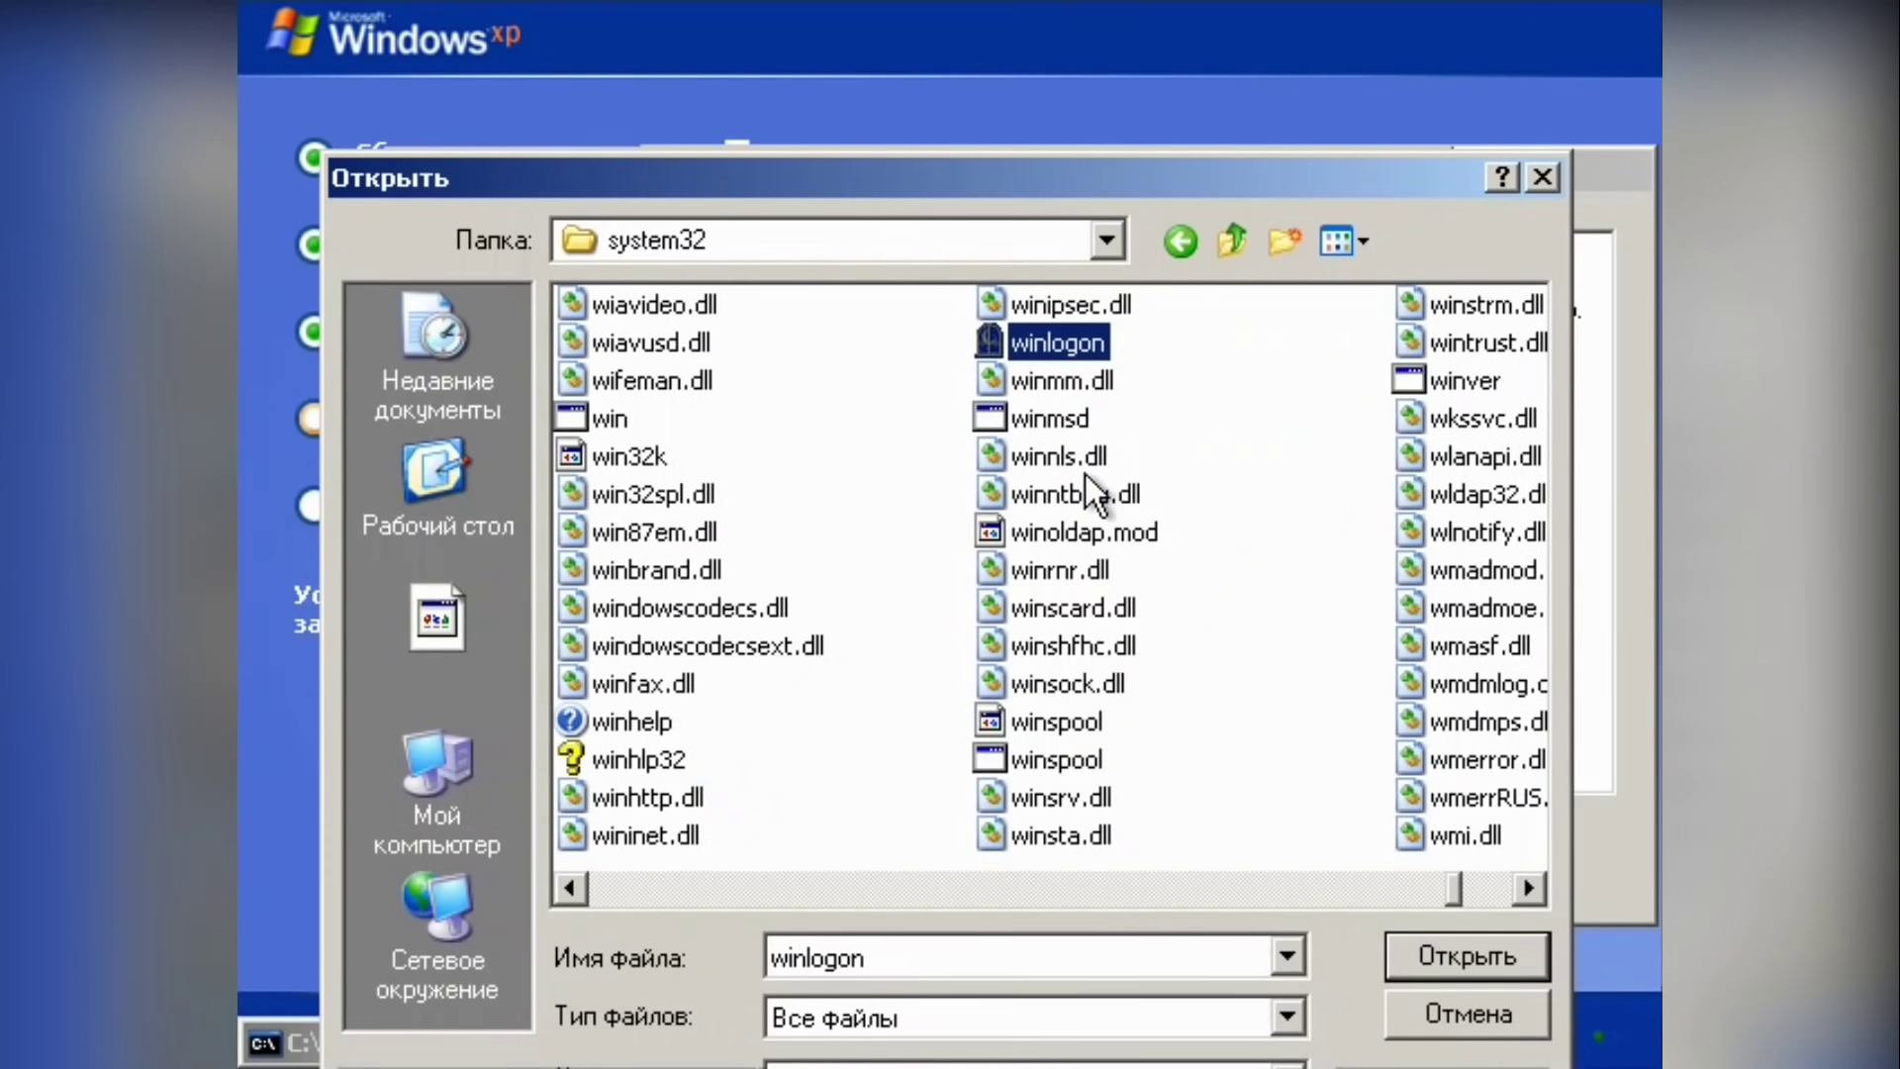
Step: Launch winhlp32 from system32 and browse to the Help folder inside CON on the local disk (C:)
right_click(643, 757)
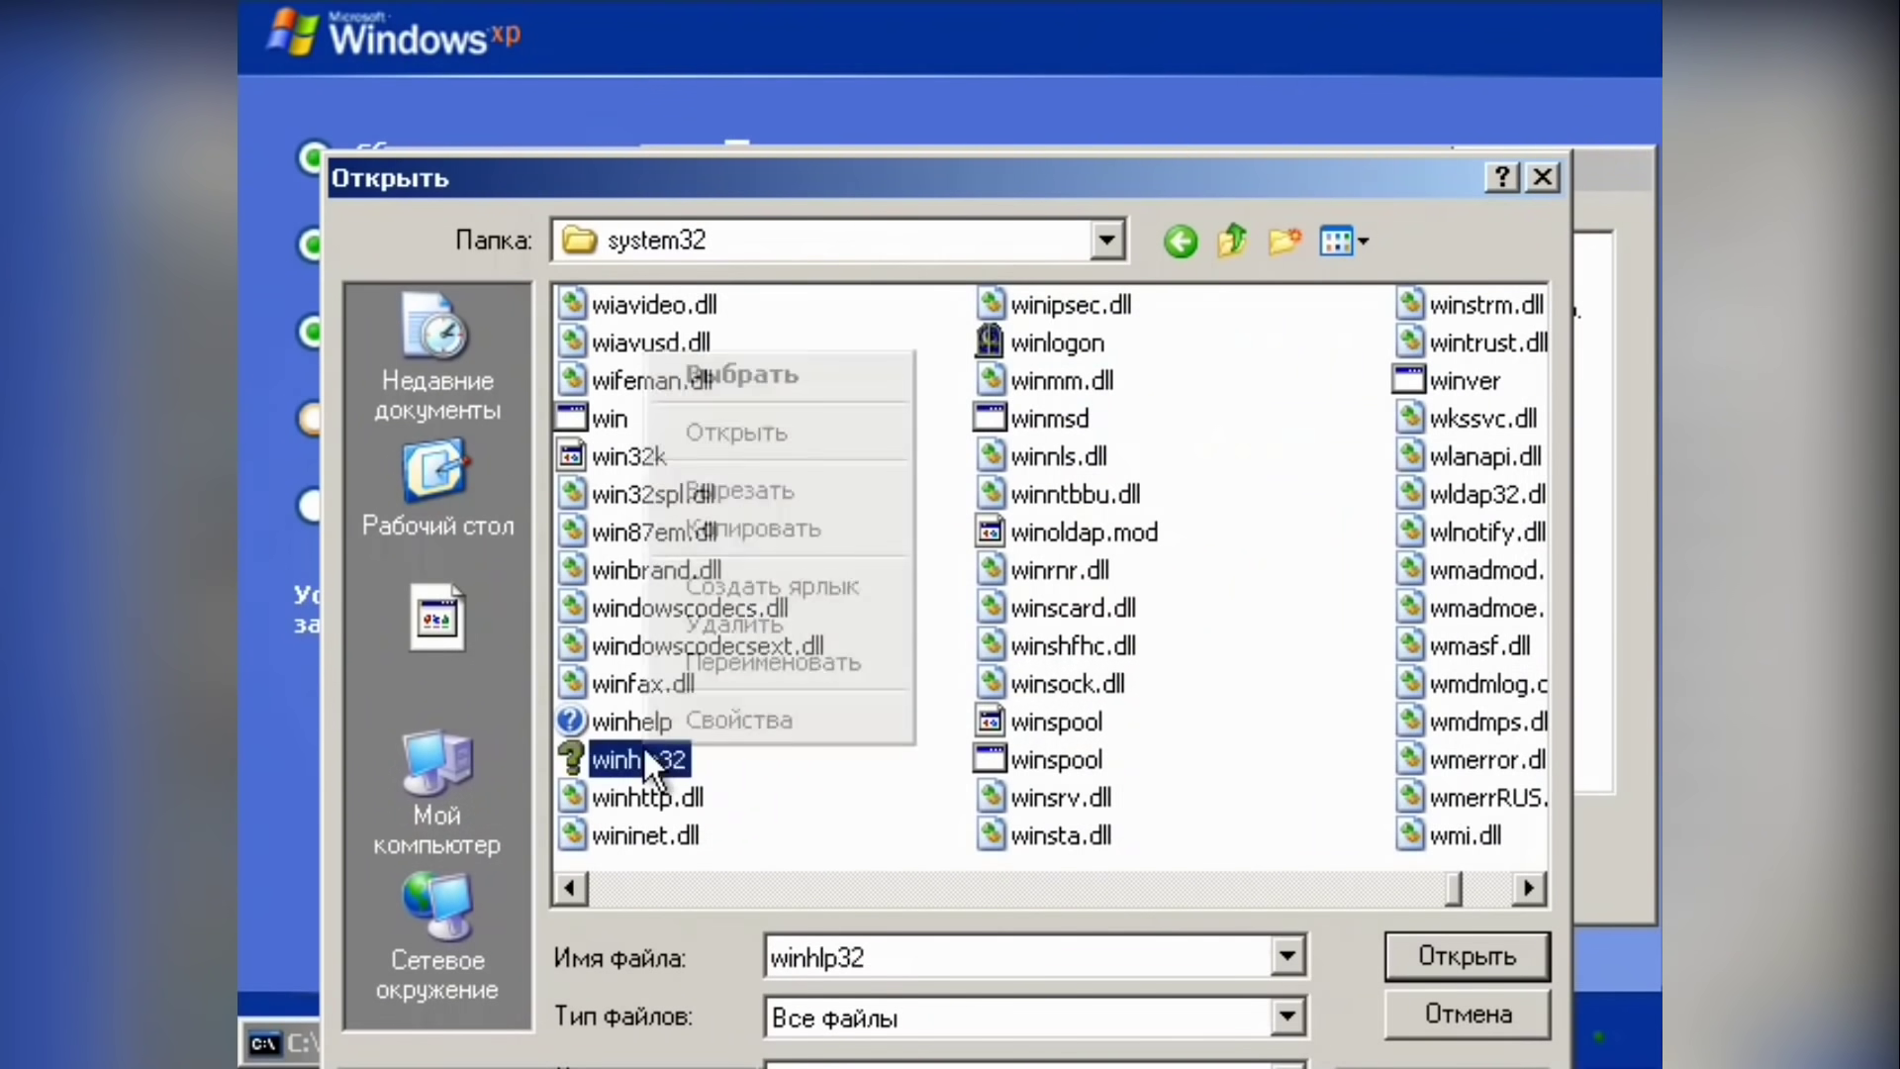
click(780, 431)
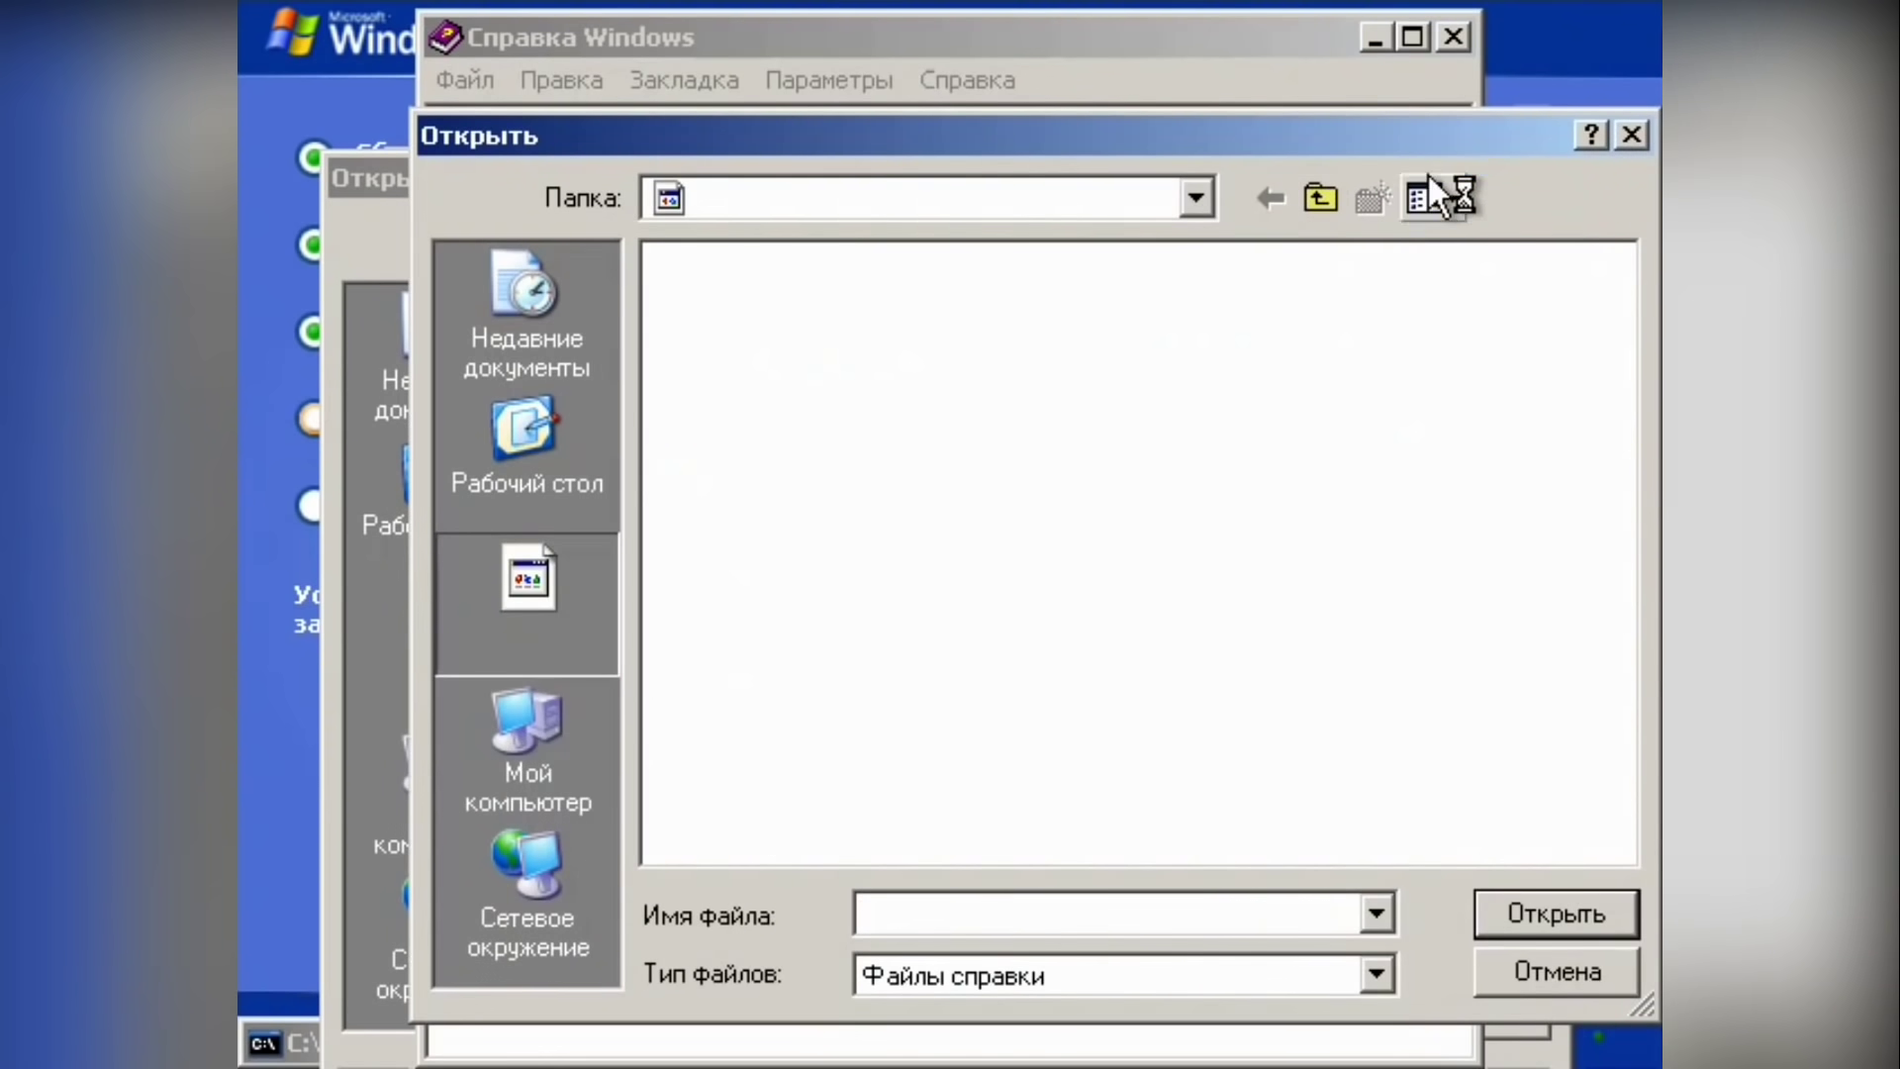
click(574, 762)
click(989, 763)
click(908, 333)
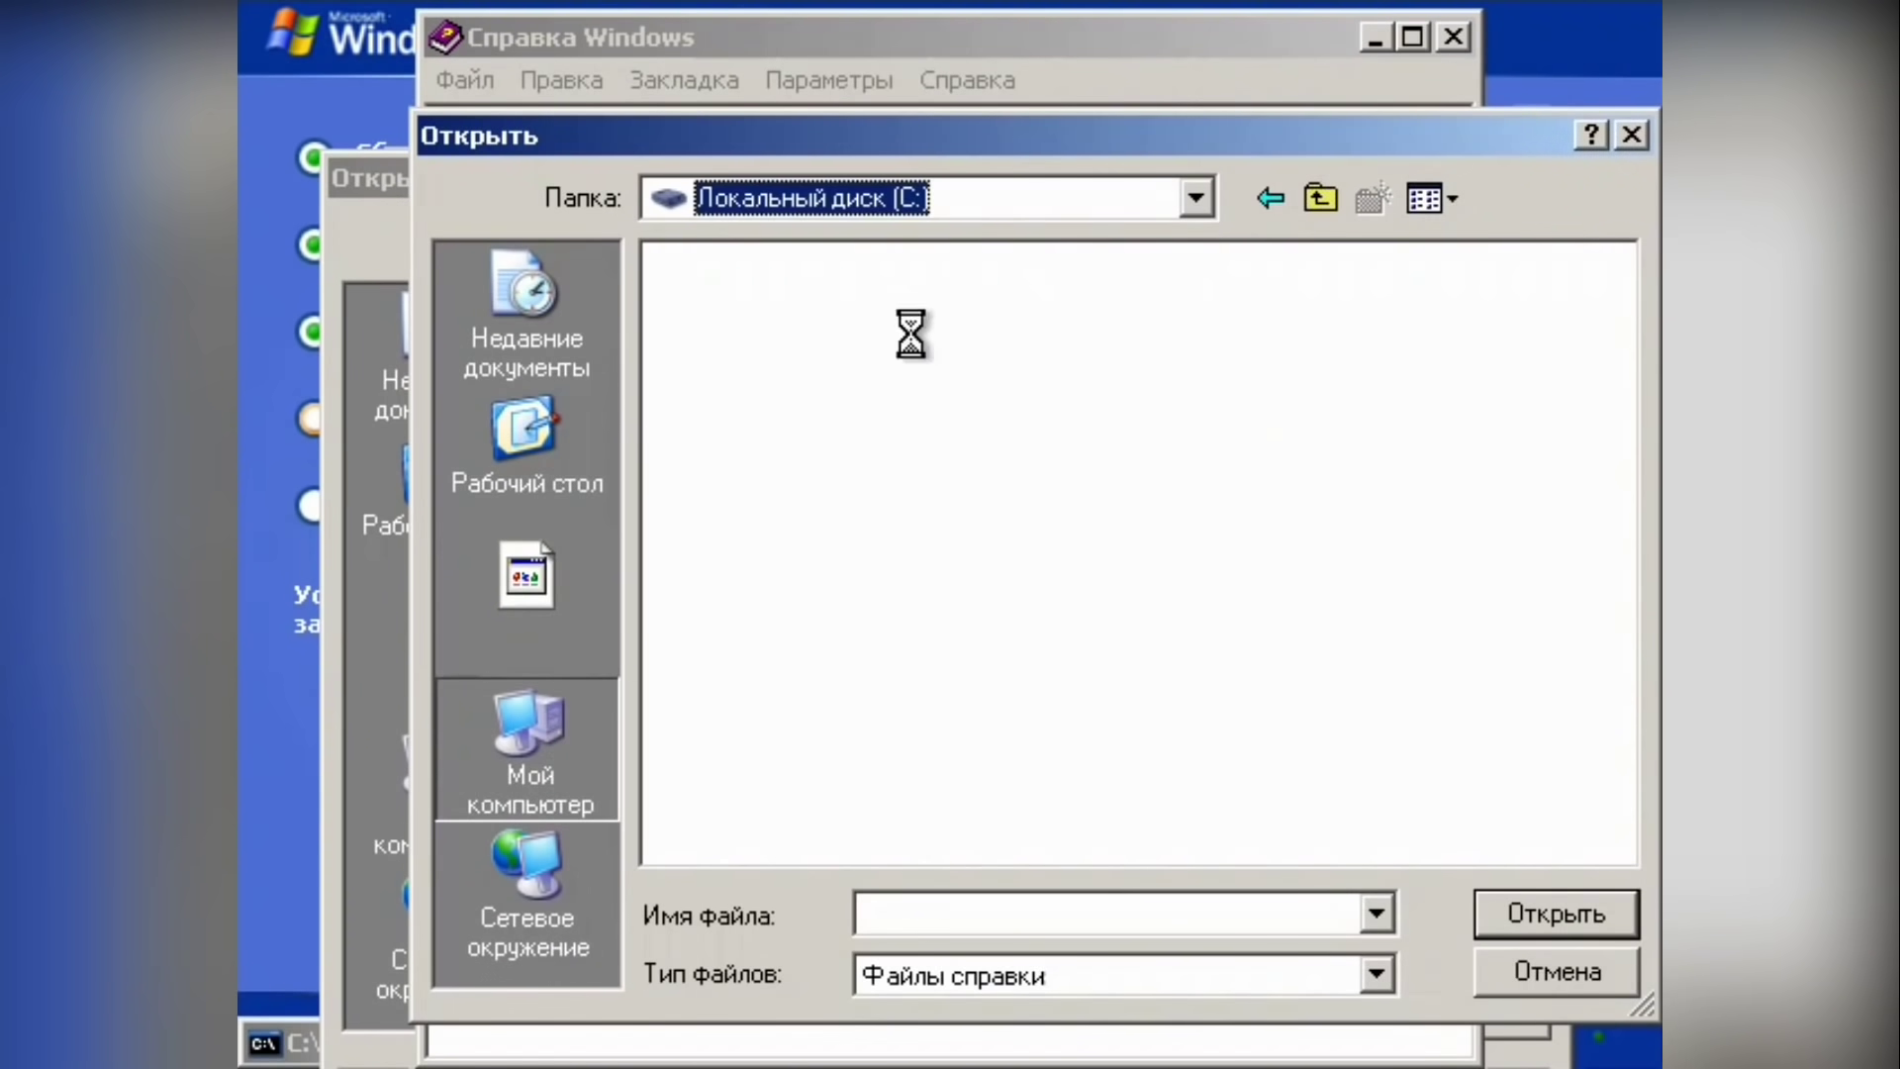
double_click(715, 266)
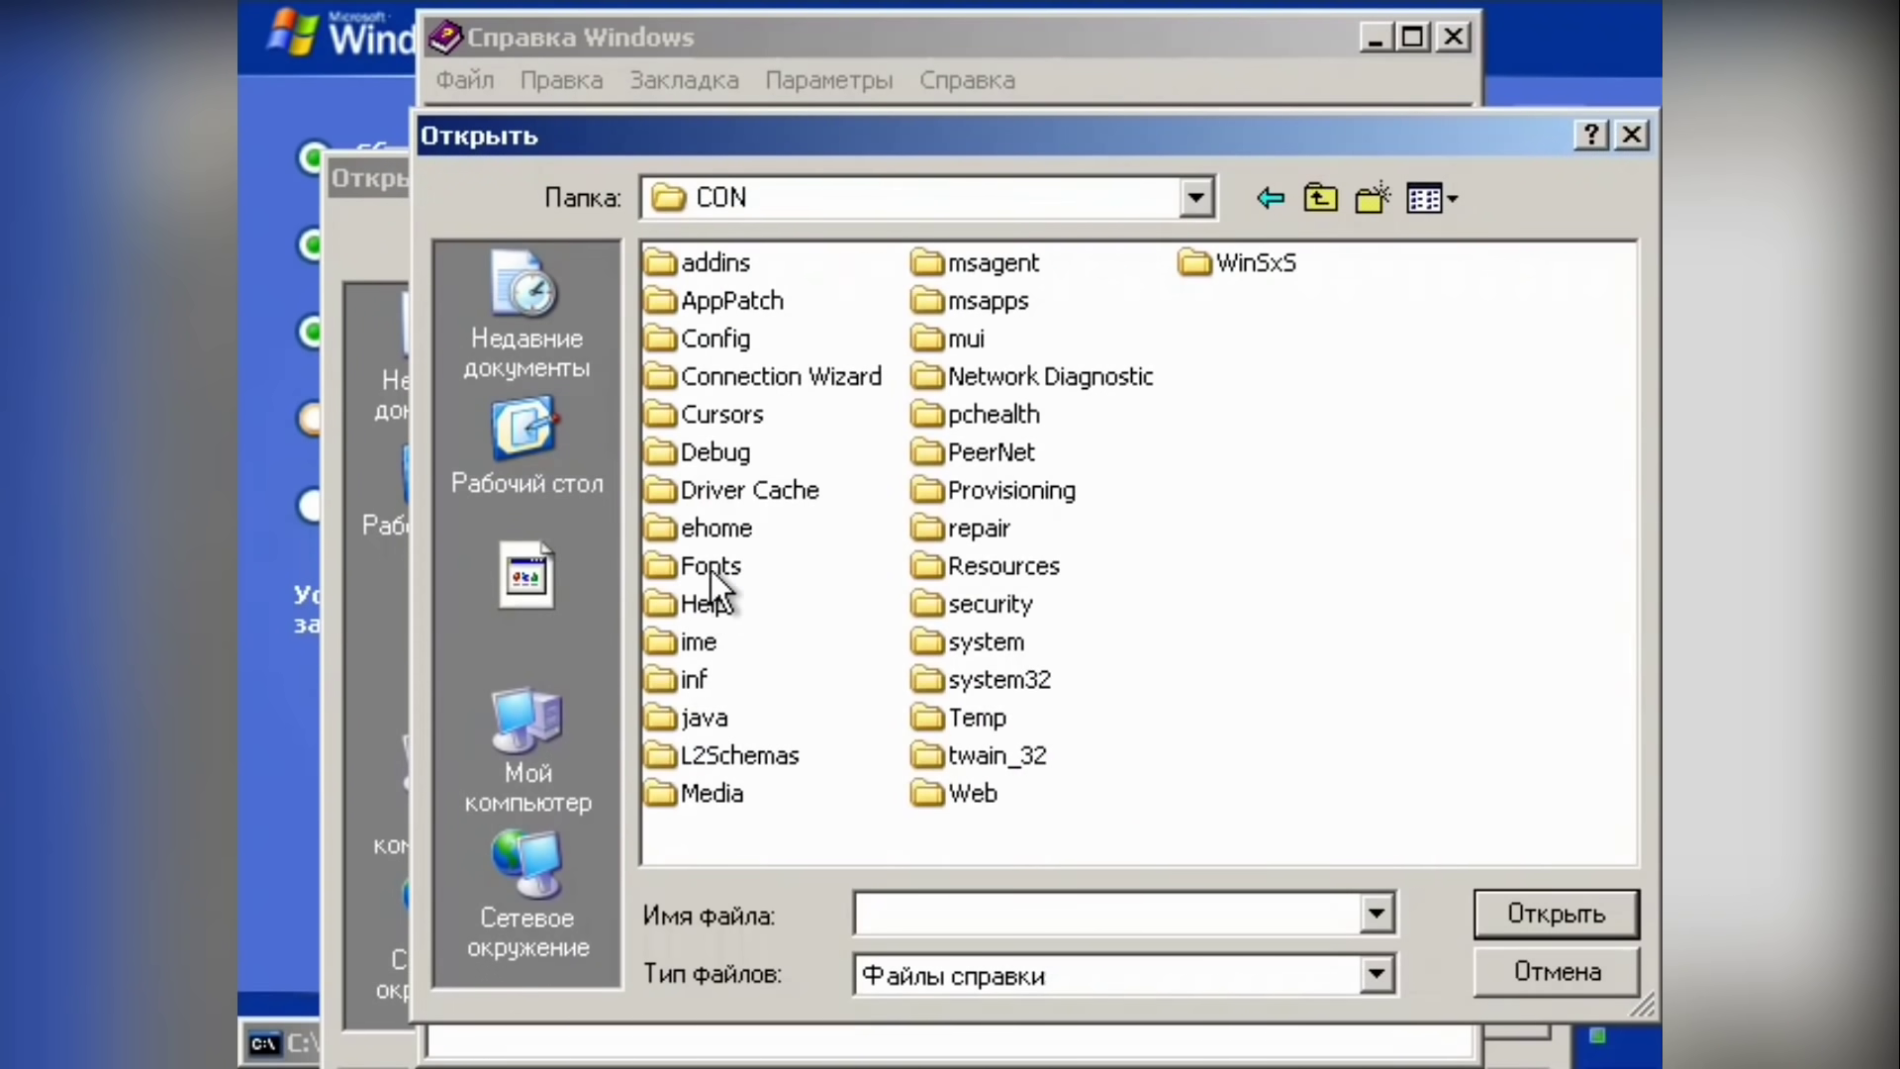
double_click(705, 600)
Step: Check the Tours subfolder, try to open the certmgr help file from the Help folder, and dismiss the message
click(691, 301)
double_click(698, 262)
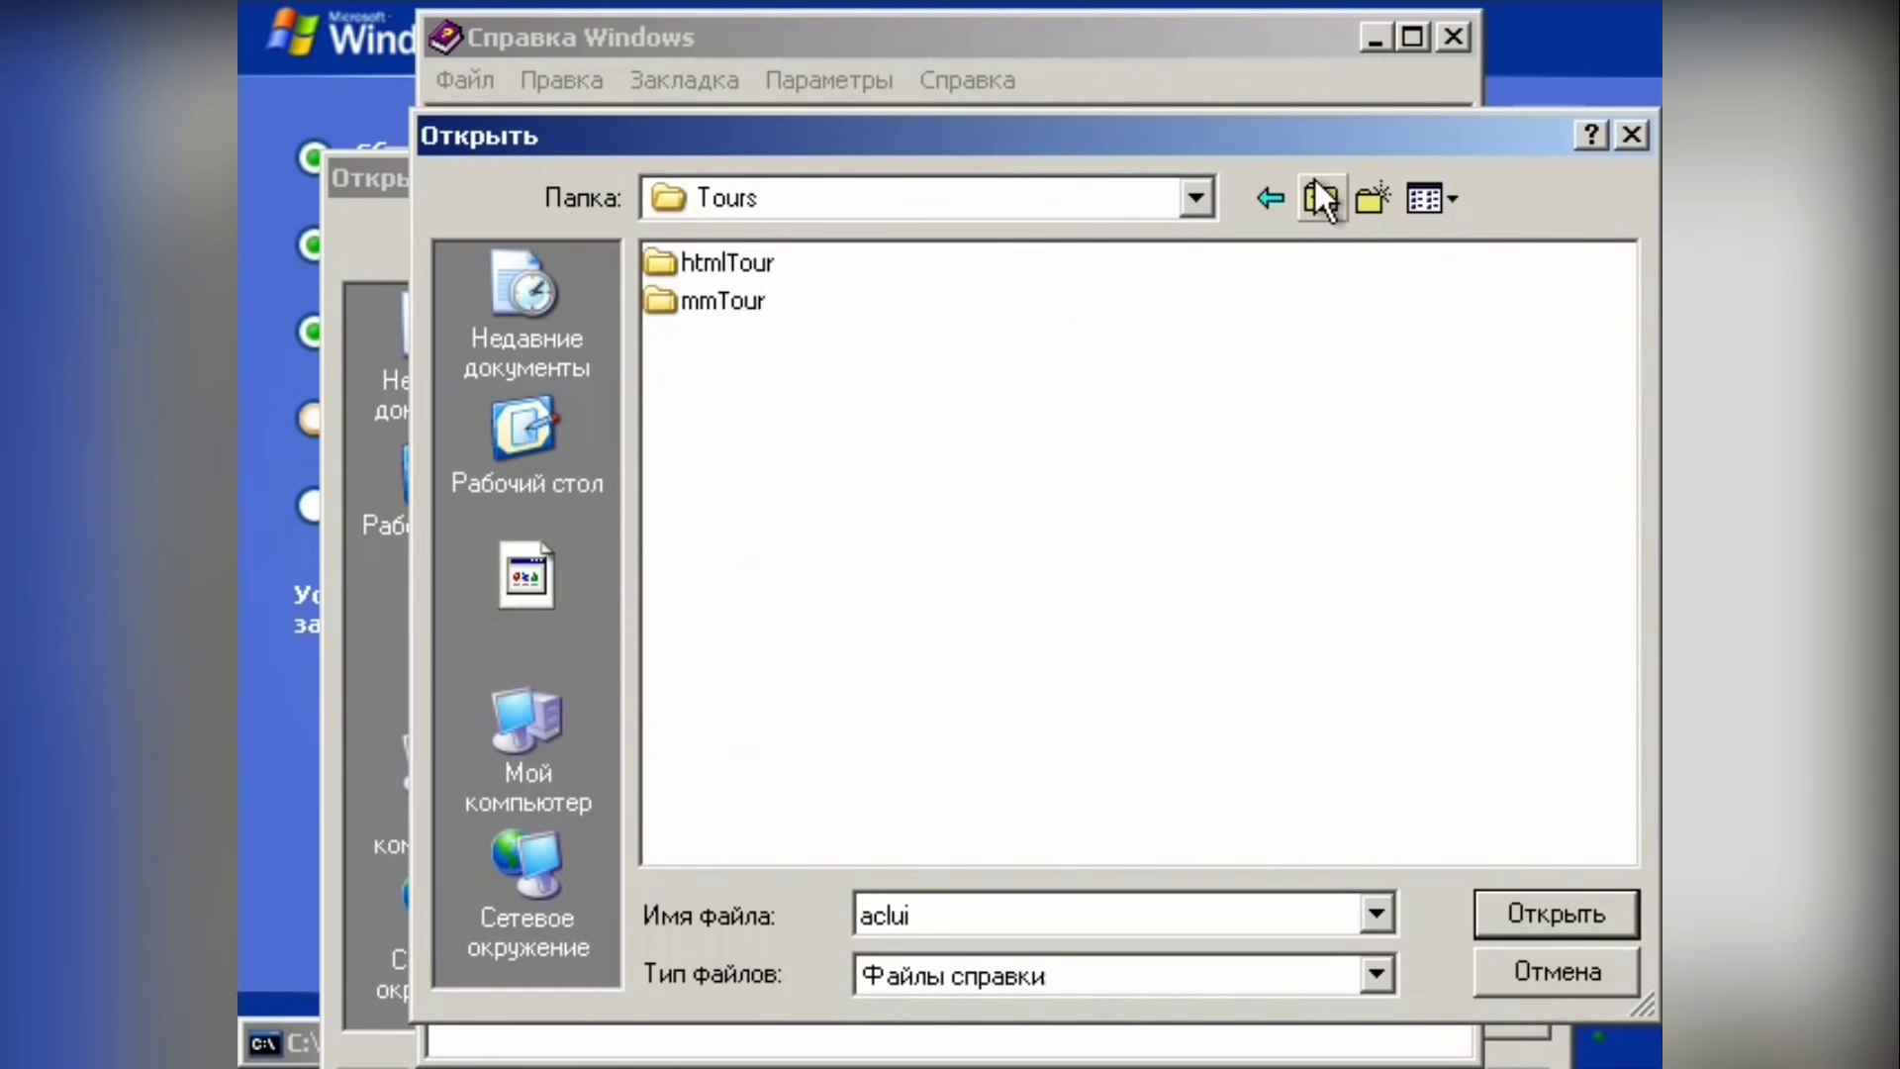
click(1320, 198)
double_click(934, 415)
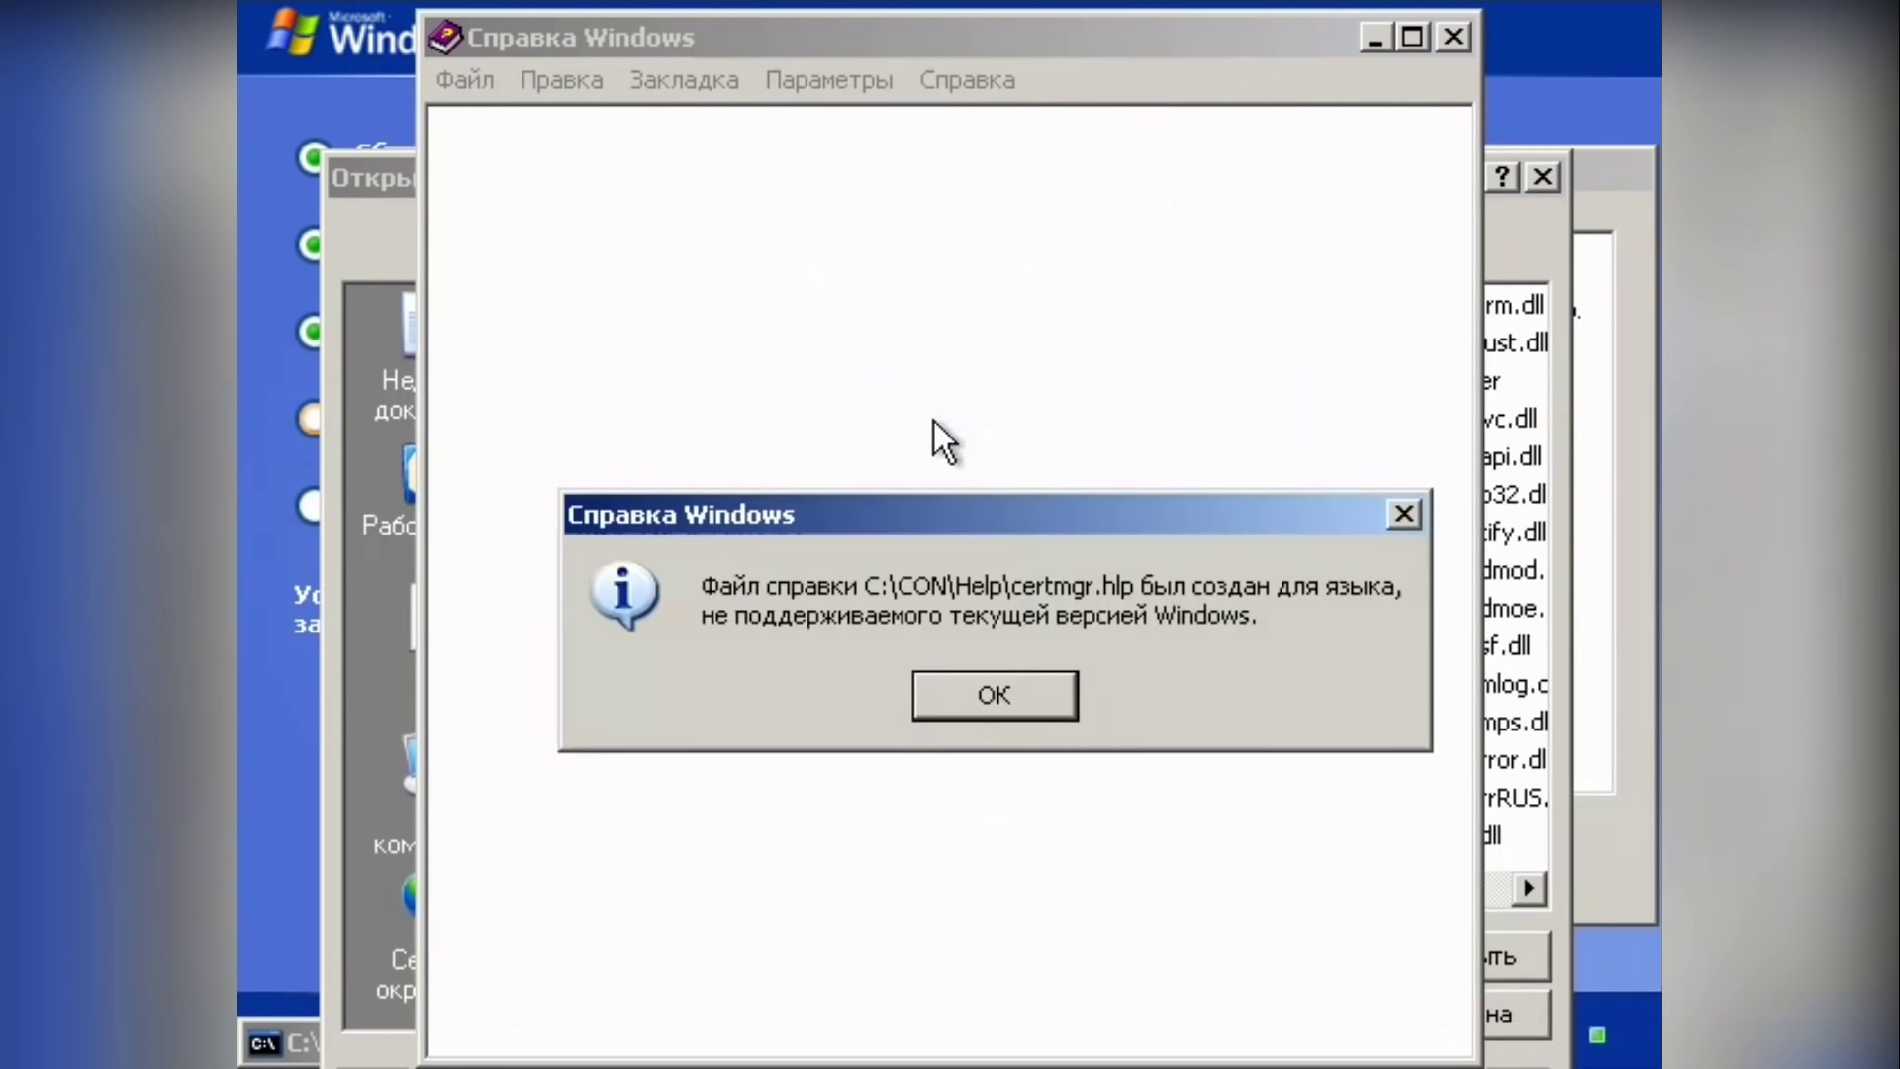
click(998, 710)
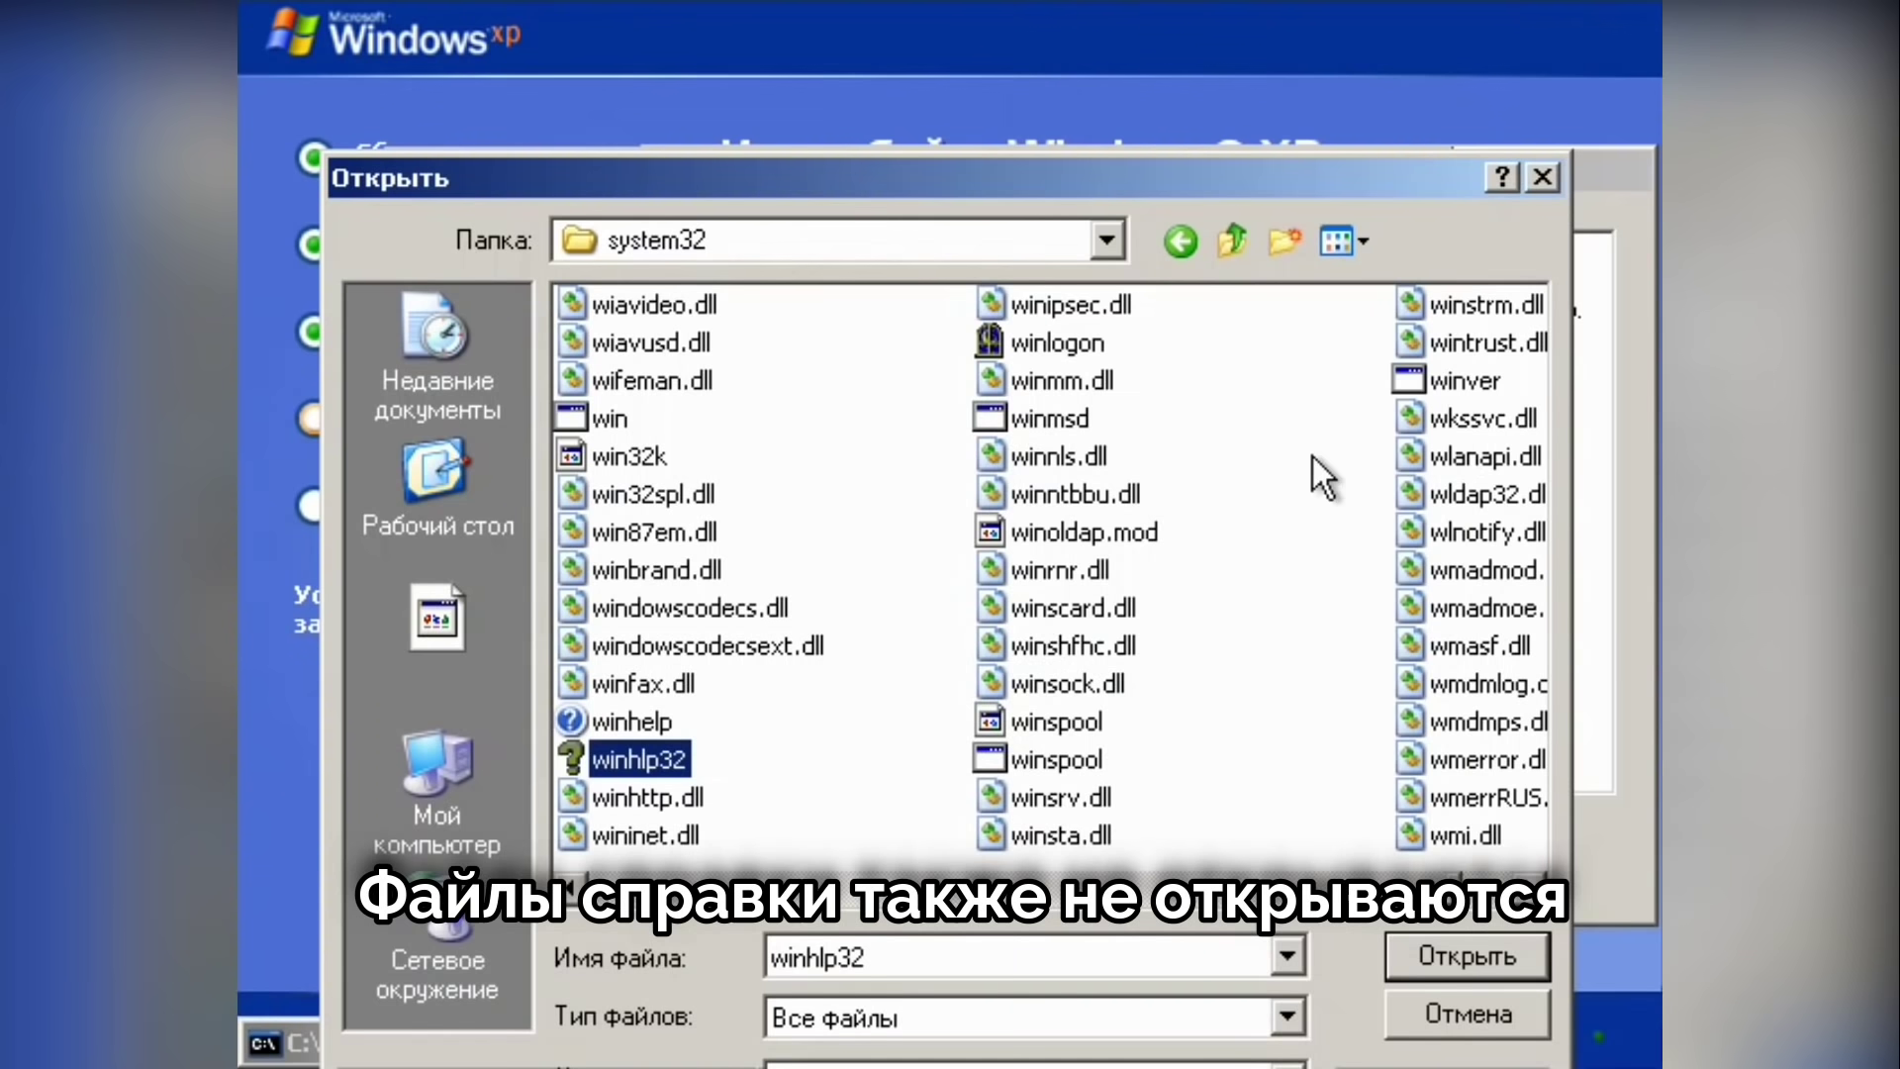
Step: Launch winver from system32 to view the Windows version information, then close it
click(1451, 386)
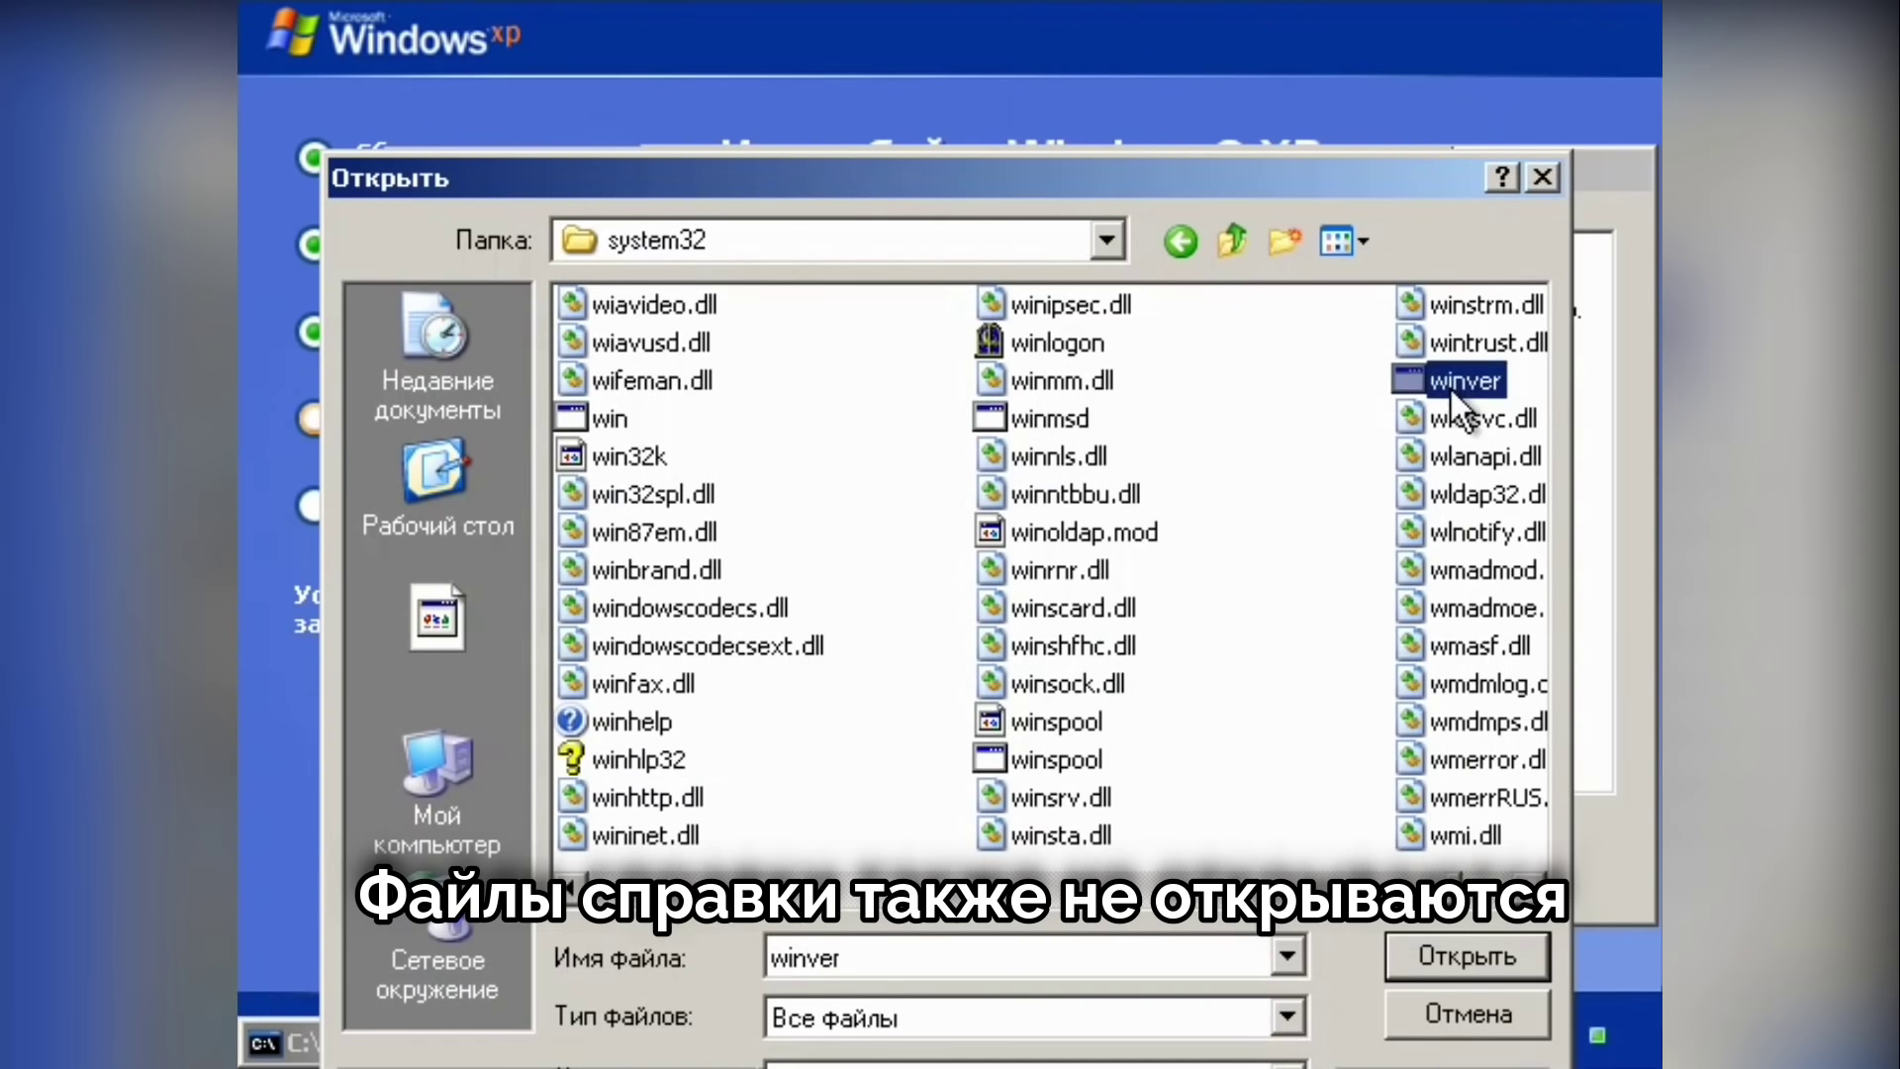
right_click(1451, 386)
click(1372, 453)
click(1255, 789)
click(1430, 887)
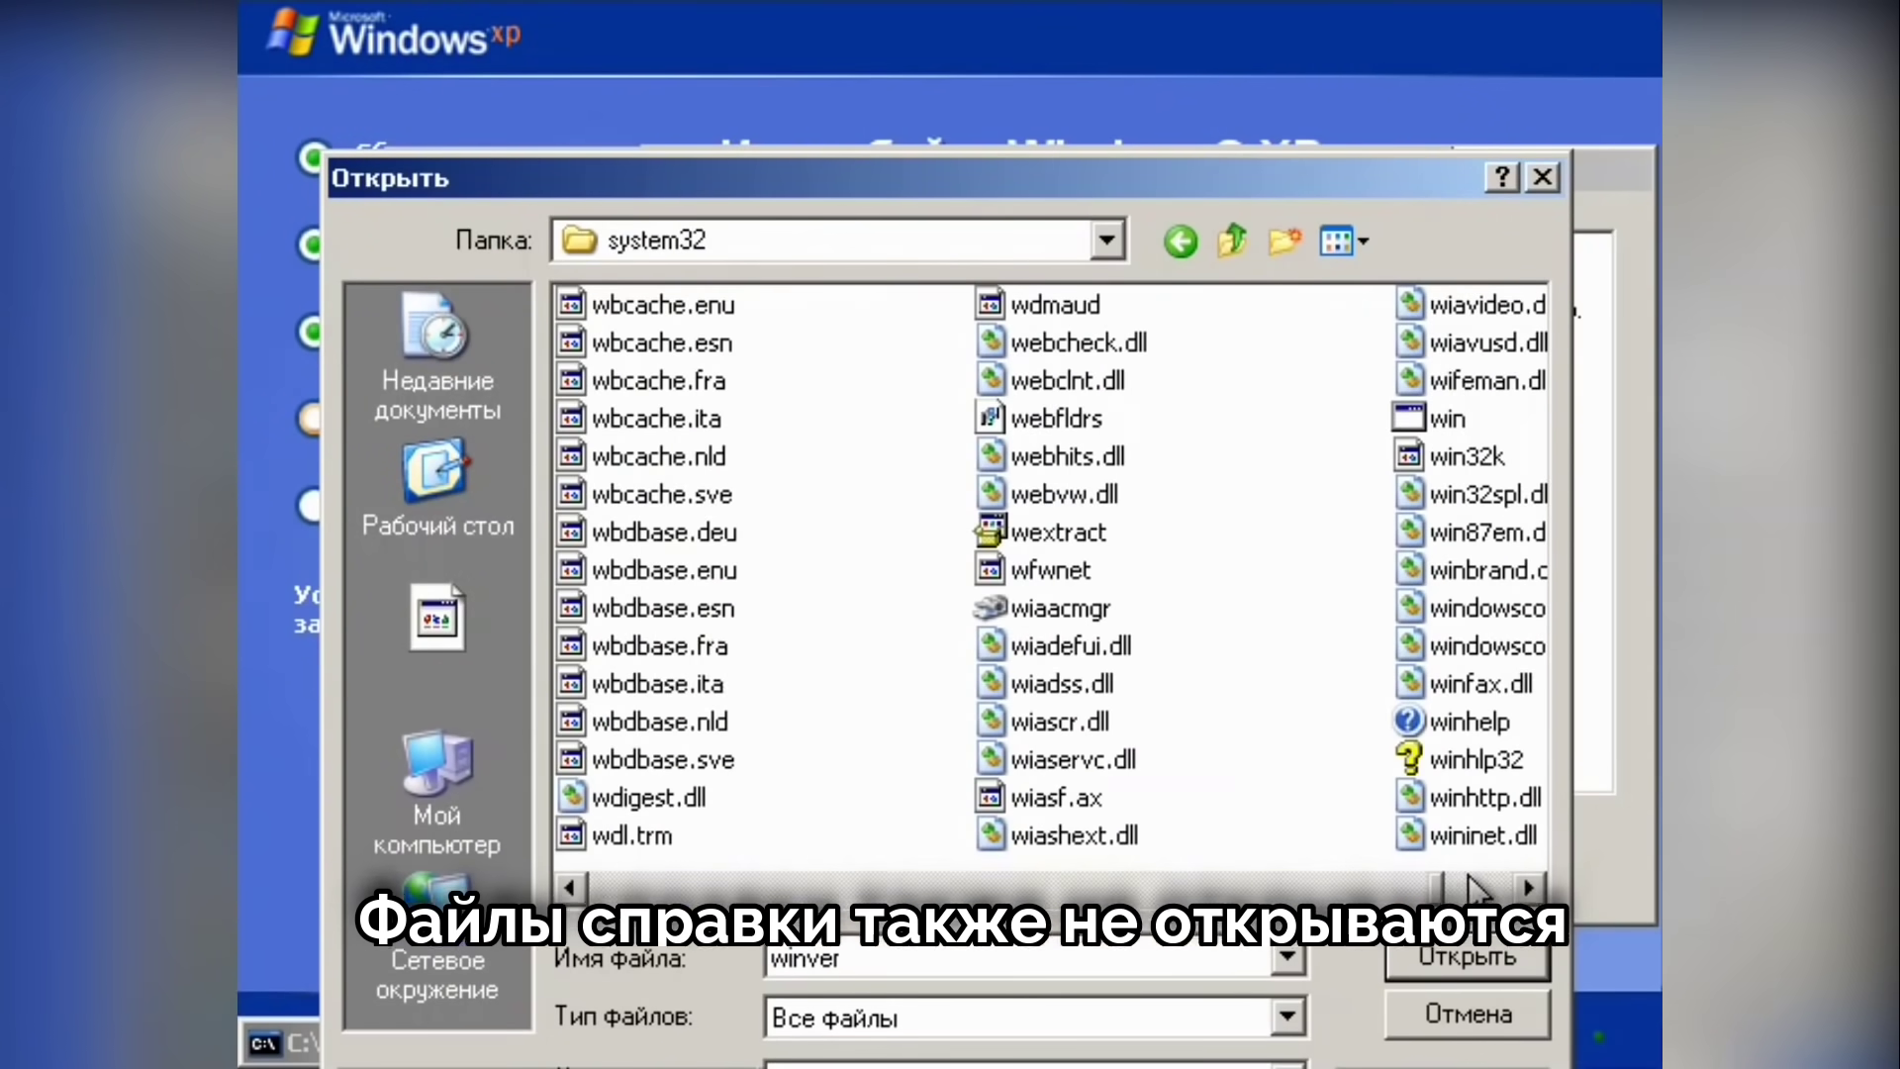
Step: Find ciadv in the system32 folder and try to open it
drag(1429, 886, 1472, 886)
drag(1120, 865, 675, 859)
right_click(675, 856)
right_click(1037, 531)
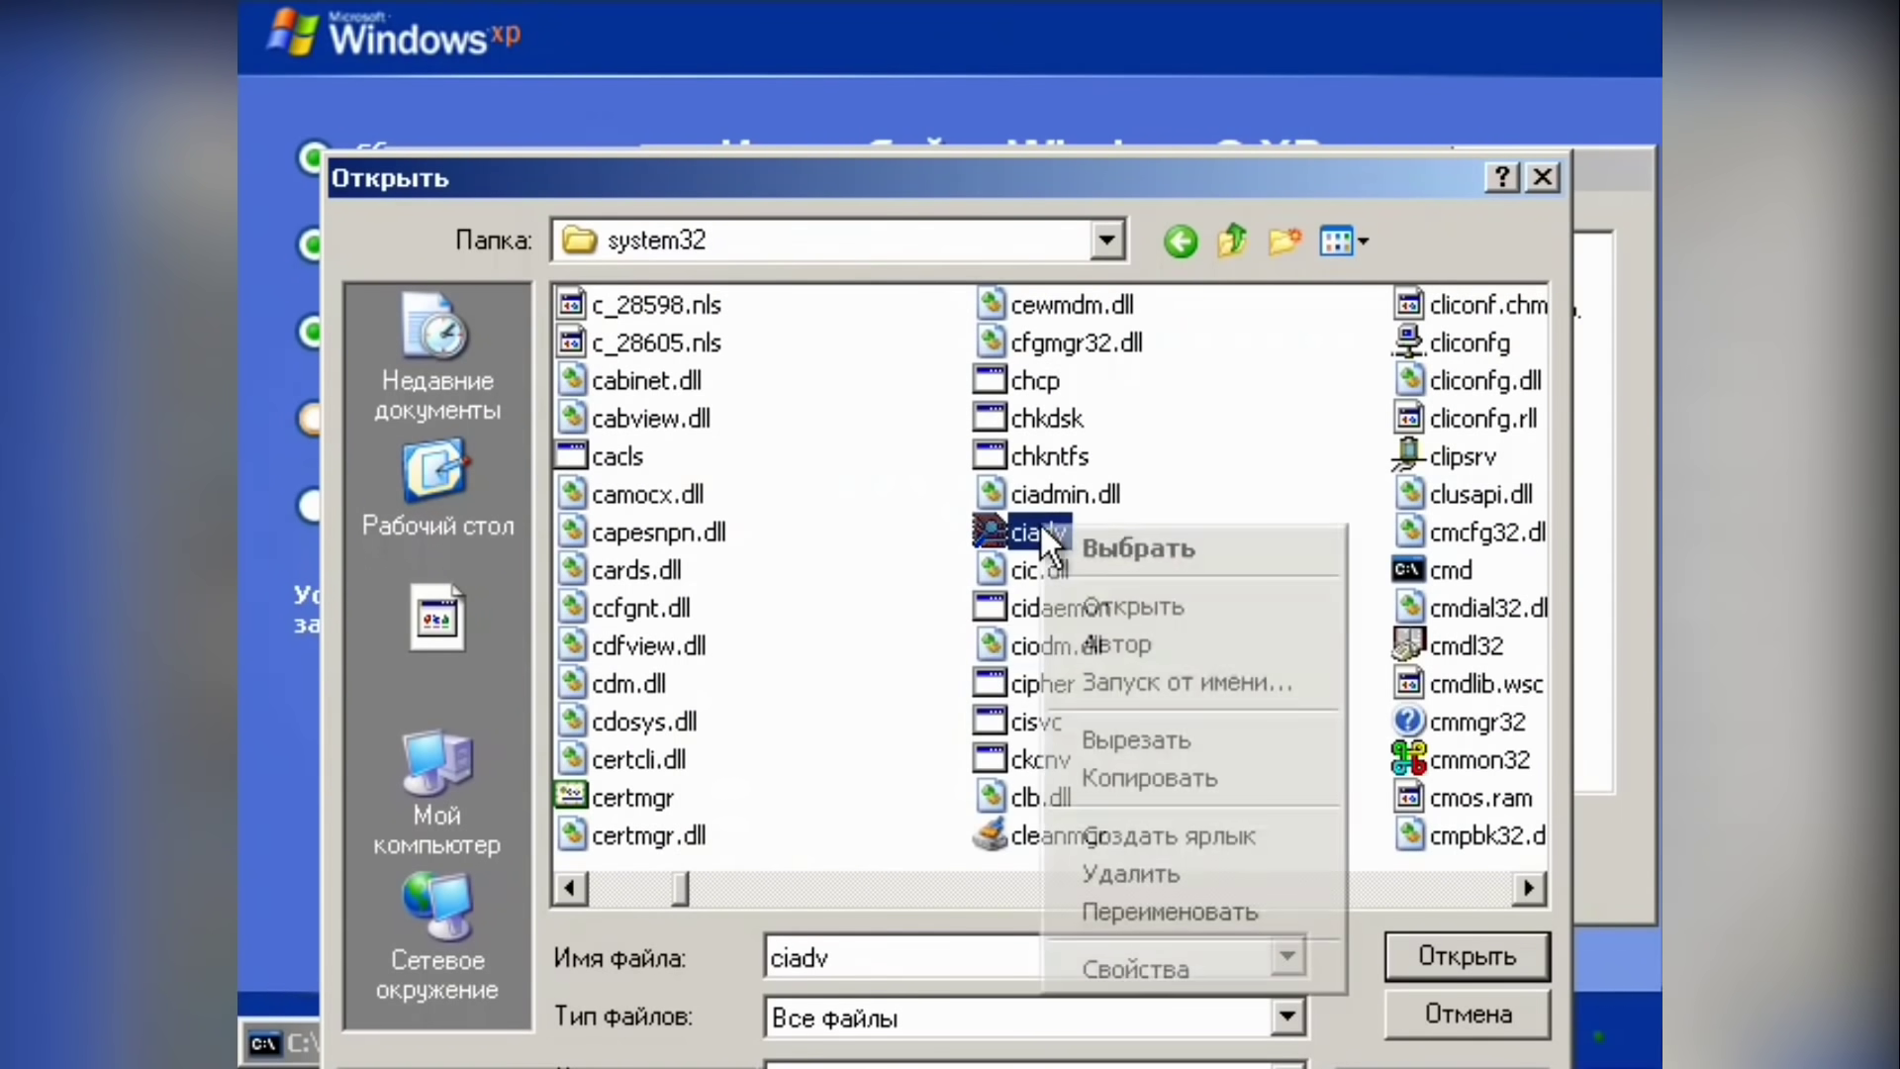
click(1125, 616)
click(969, 661)
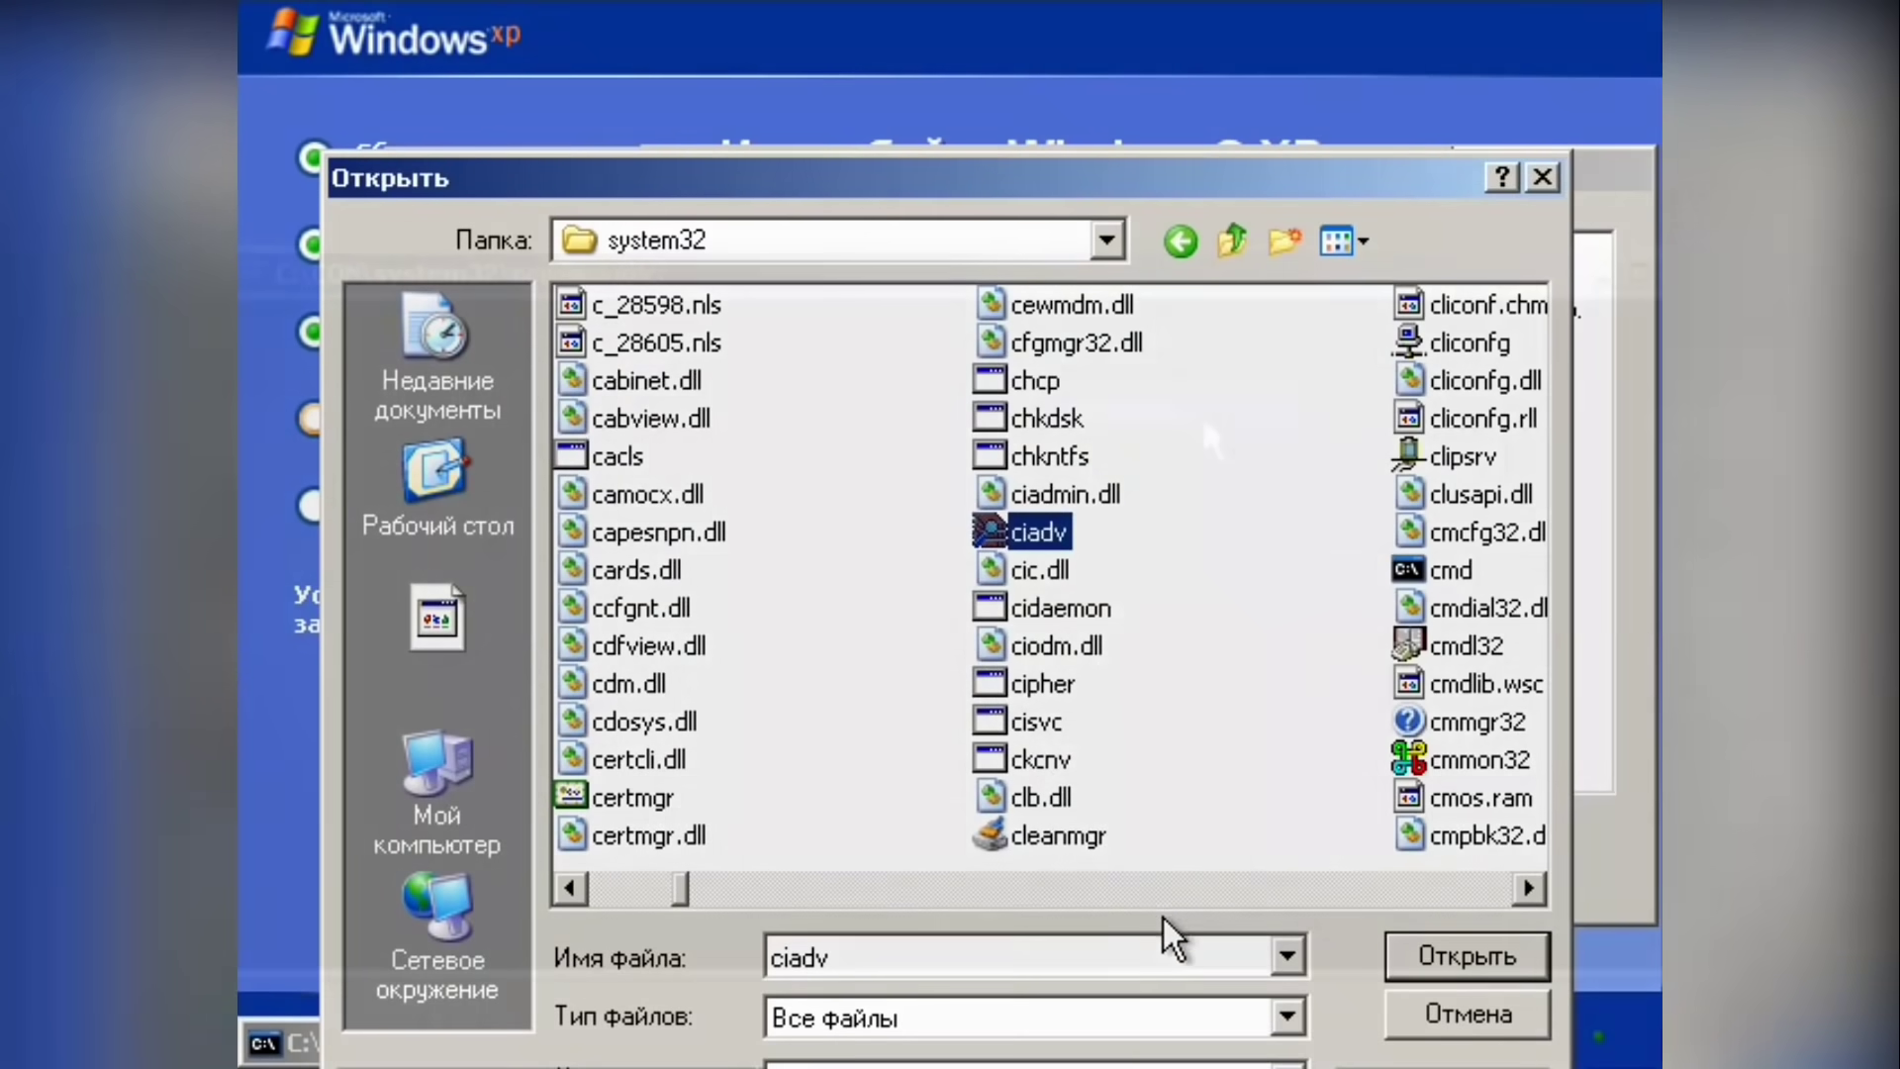
Step: Launch command from system32 twice, choosing to ignore the 16-bit MS-DOS subsystem error each time
click(737, 895)
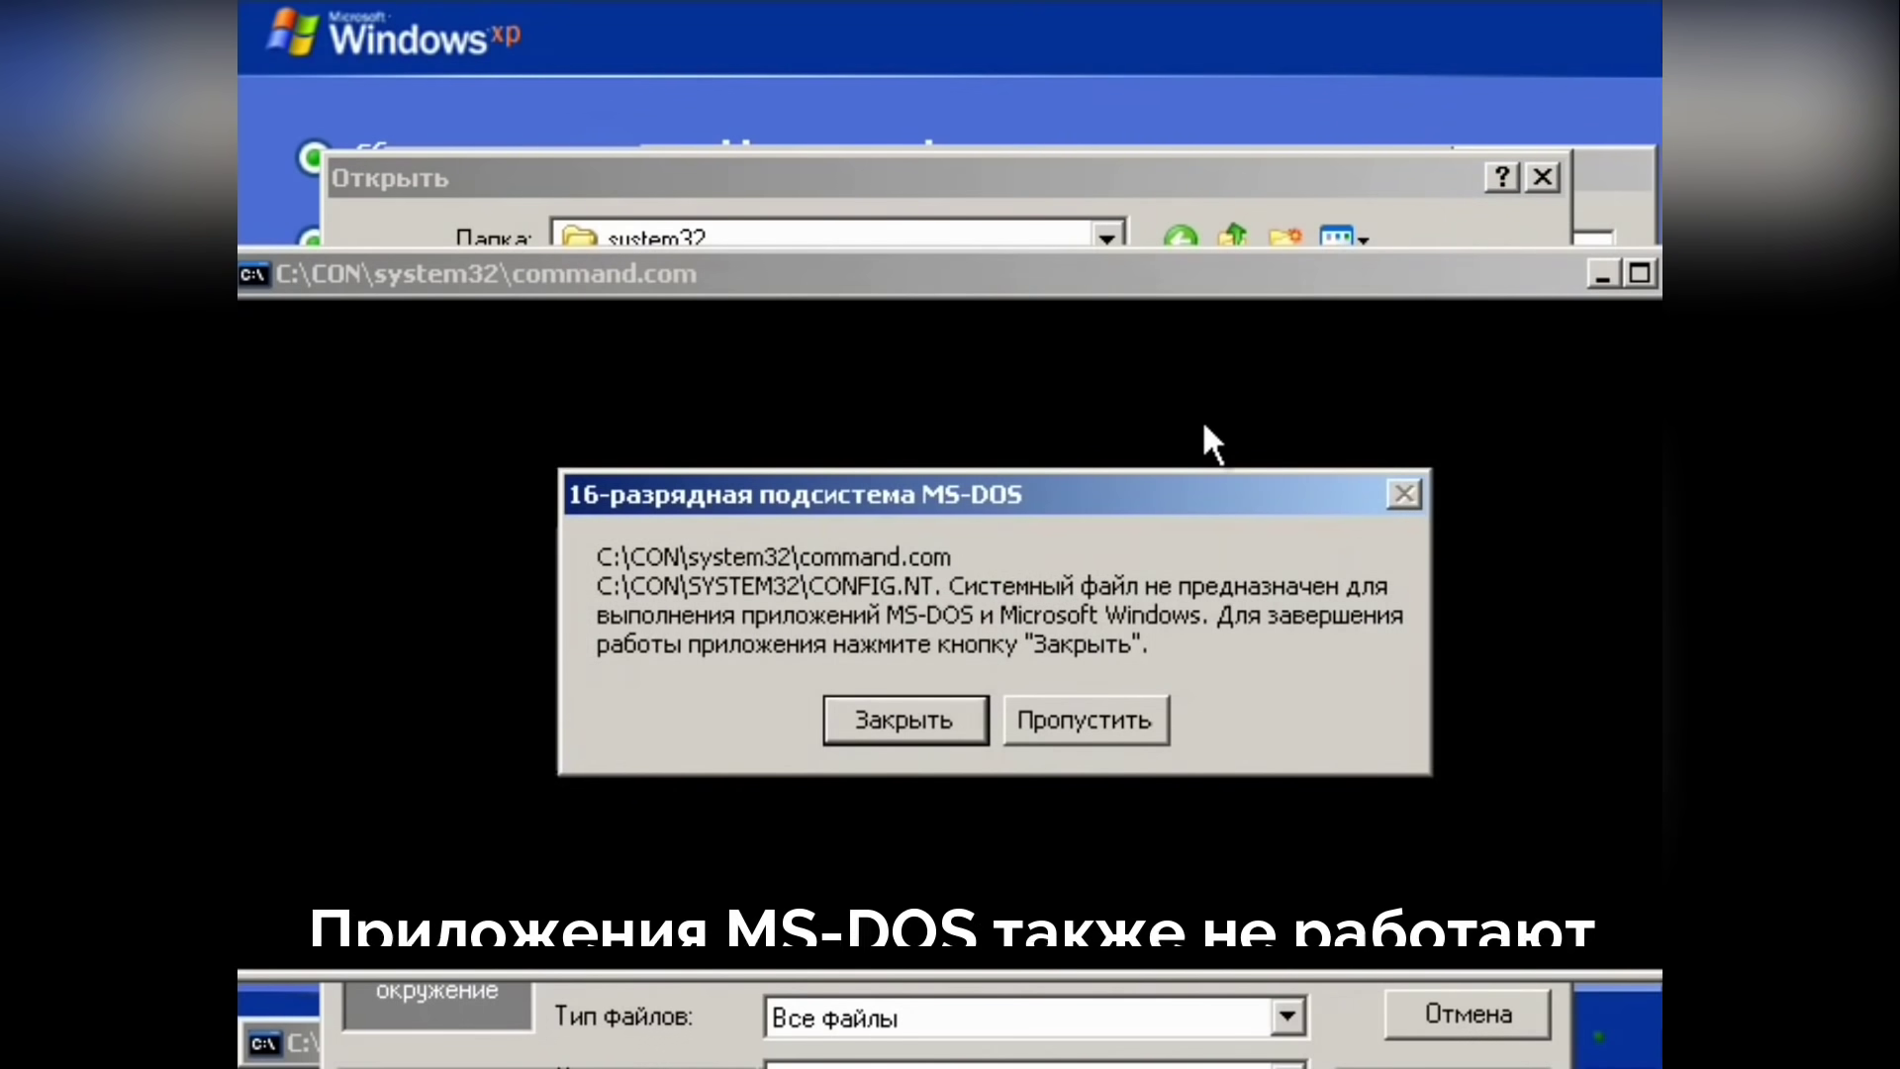
click(1107, 723)
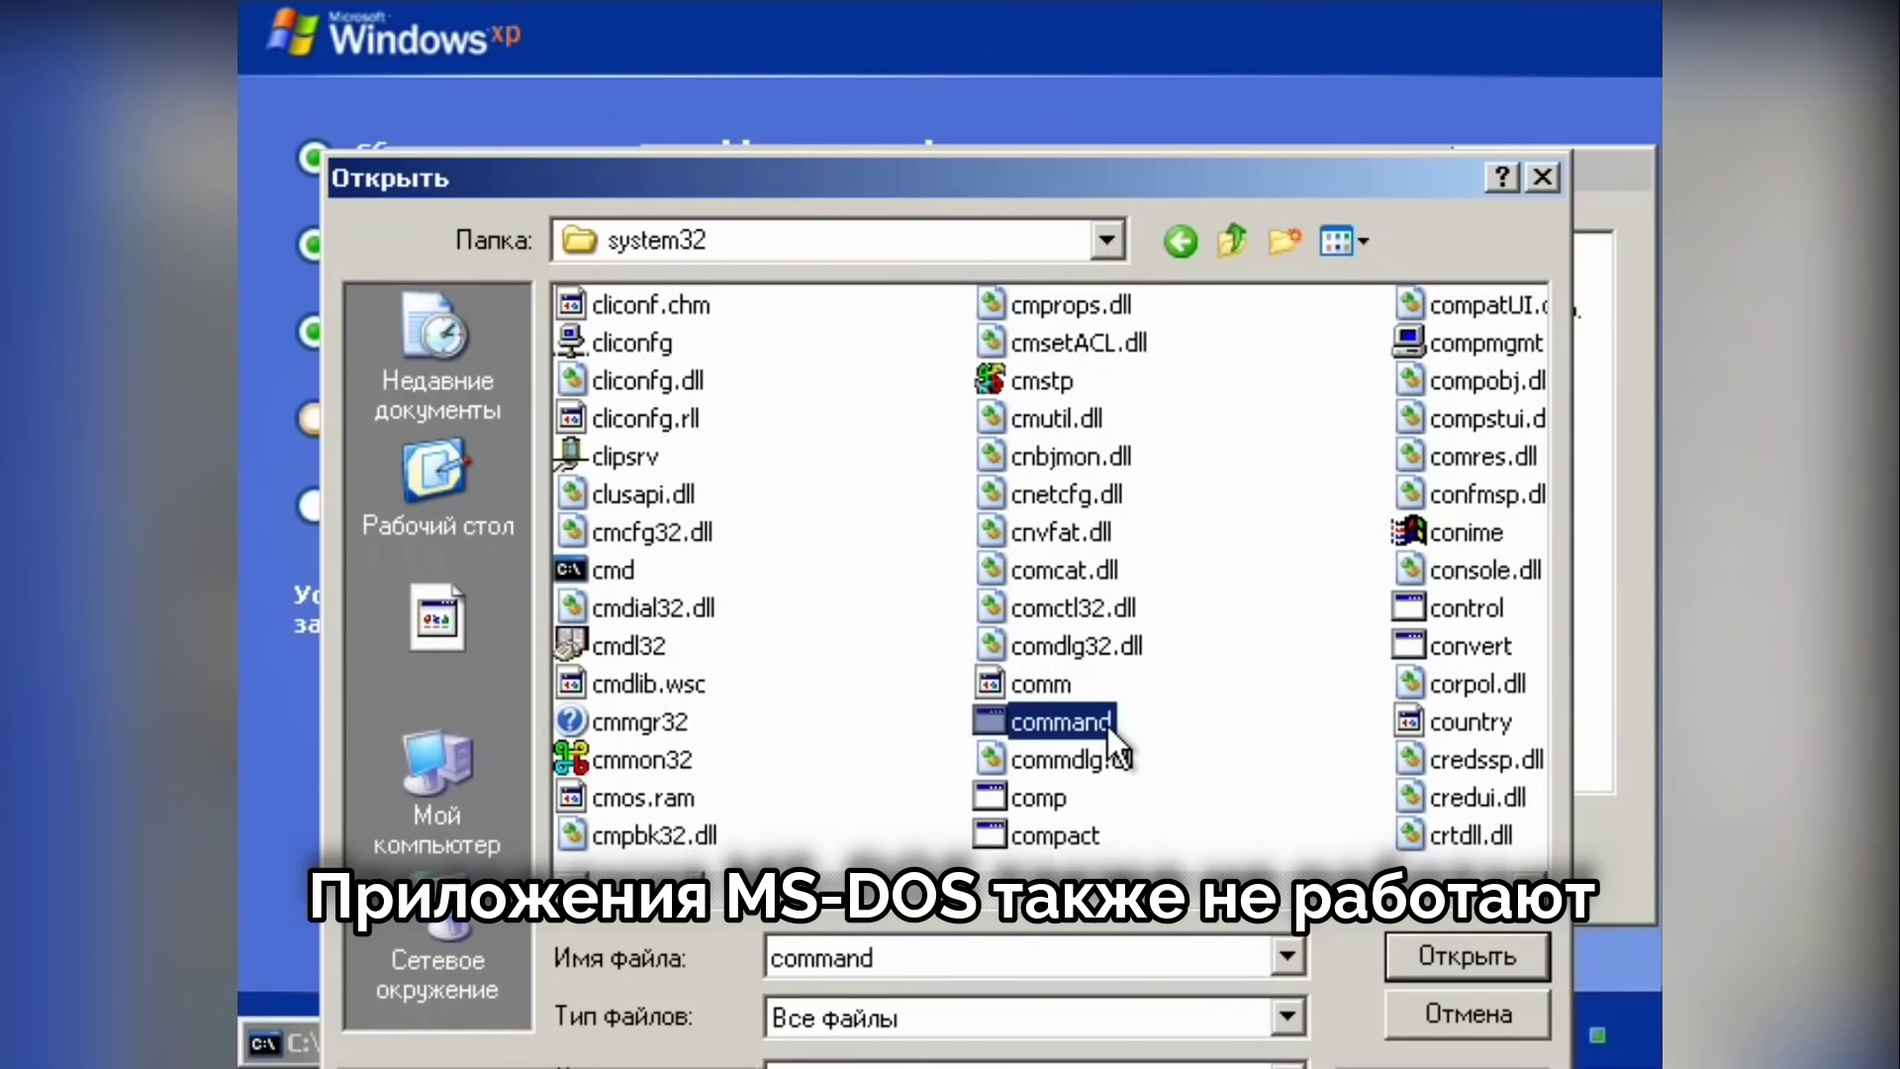
right_click(1106, 723)
click(1223, 408)
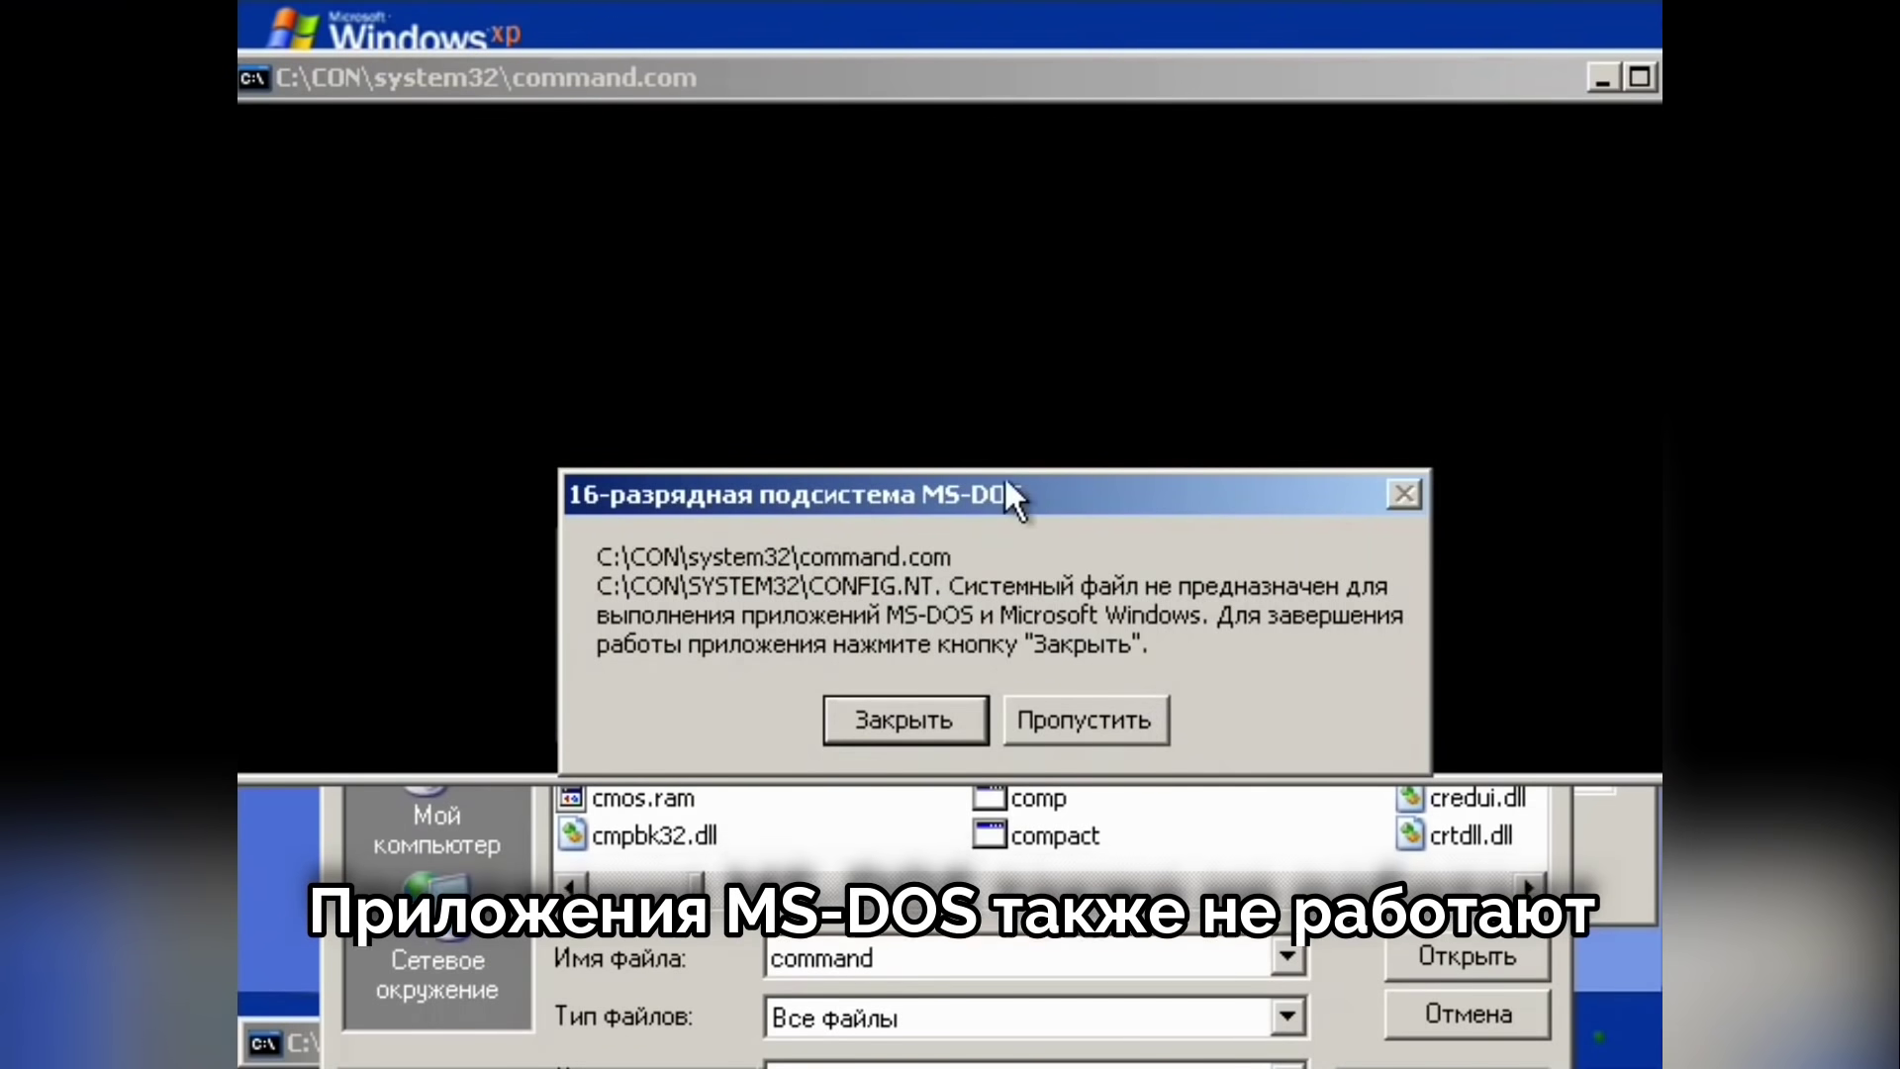
click(1082, 715)
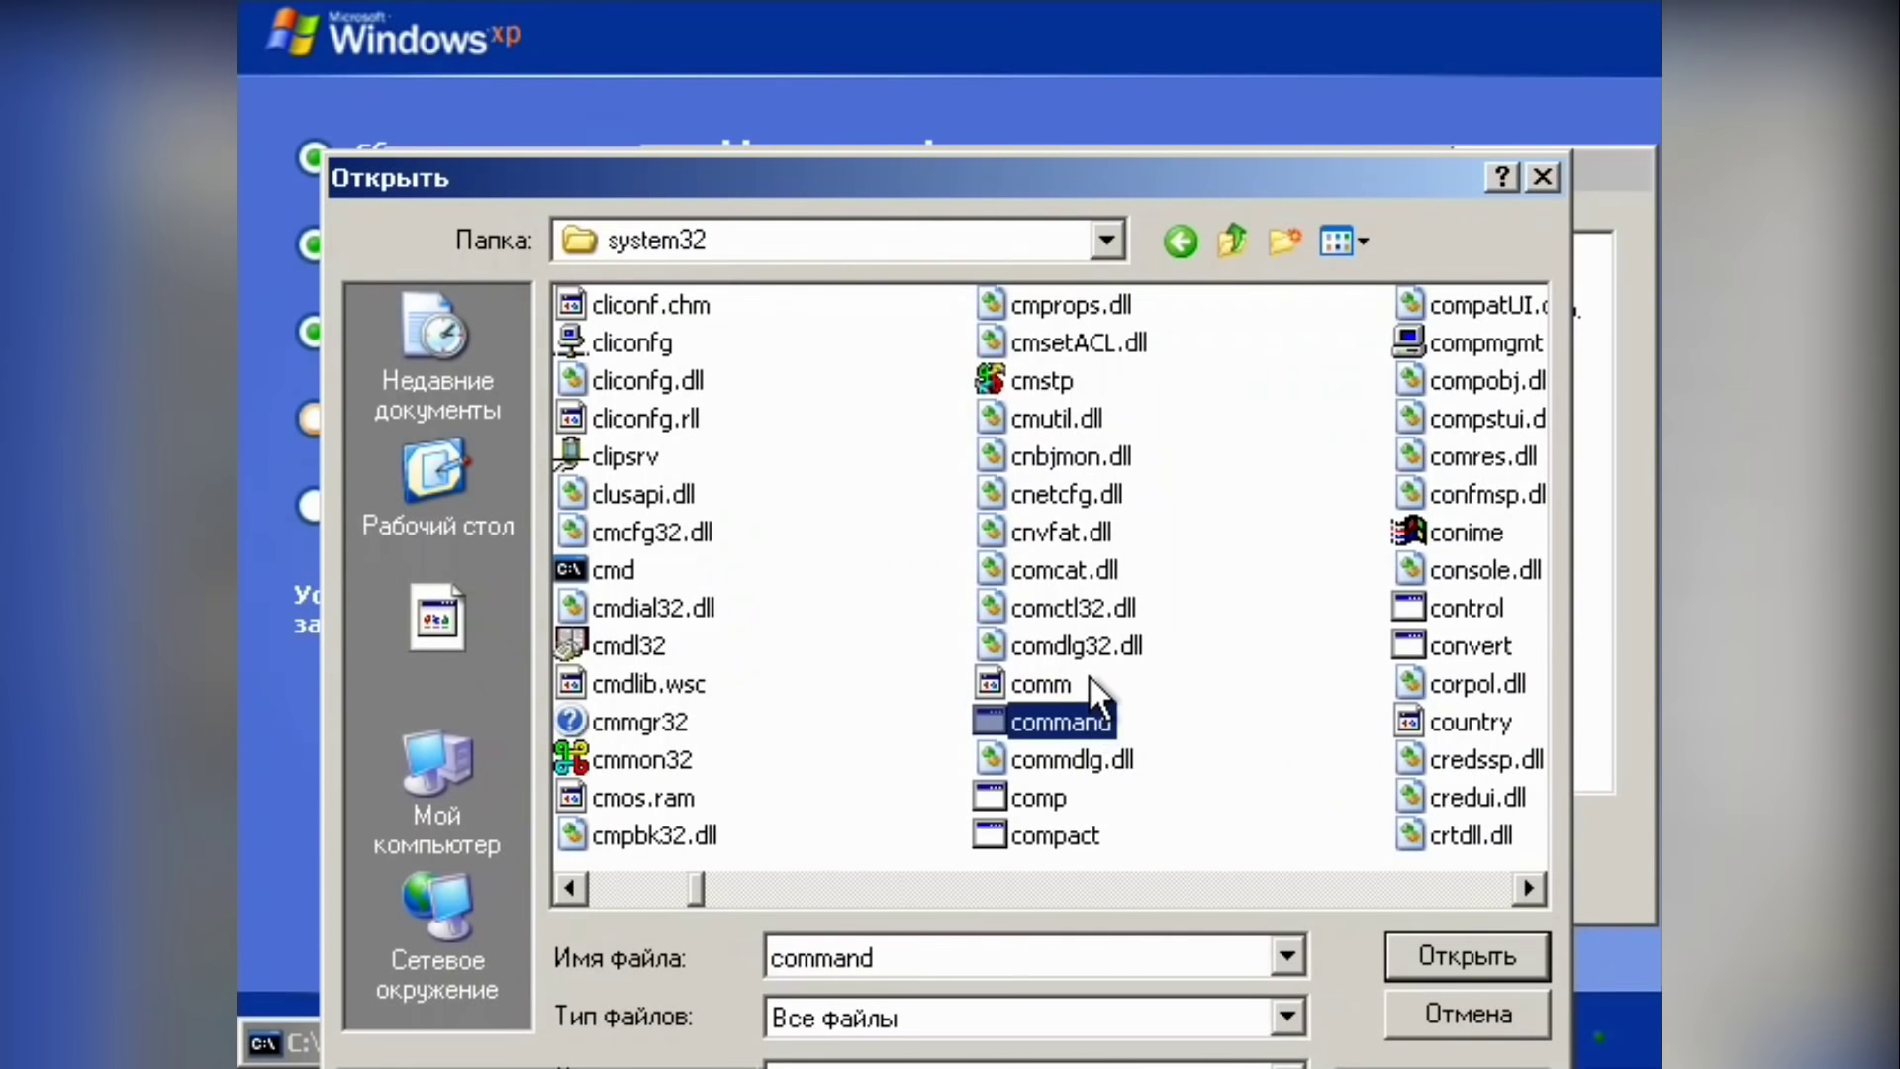
Step: Close the file selection dialog and dismiss the notice about installing two devices at once, returning to the setup error log
click(1541, 176)
click(1422, 176)
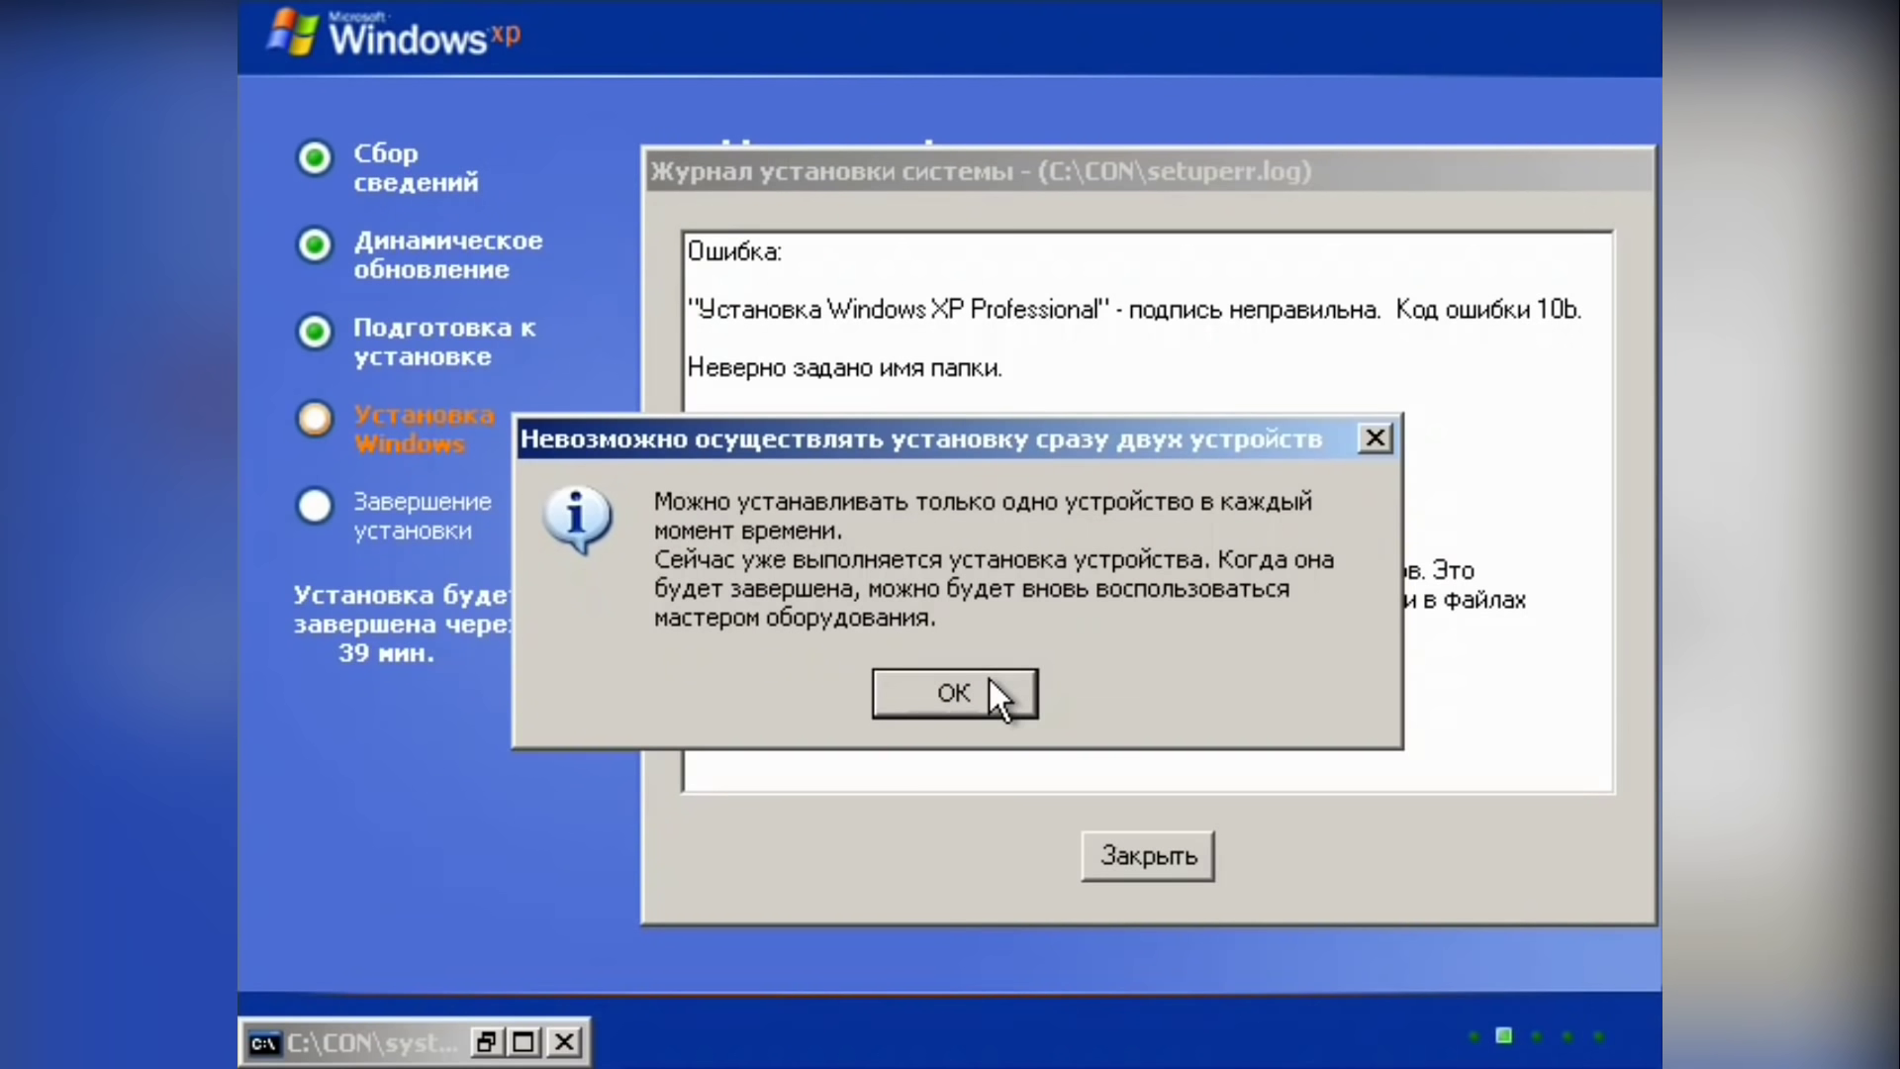
click(988, 696)
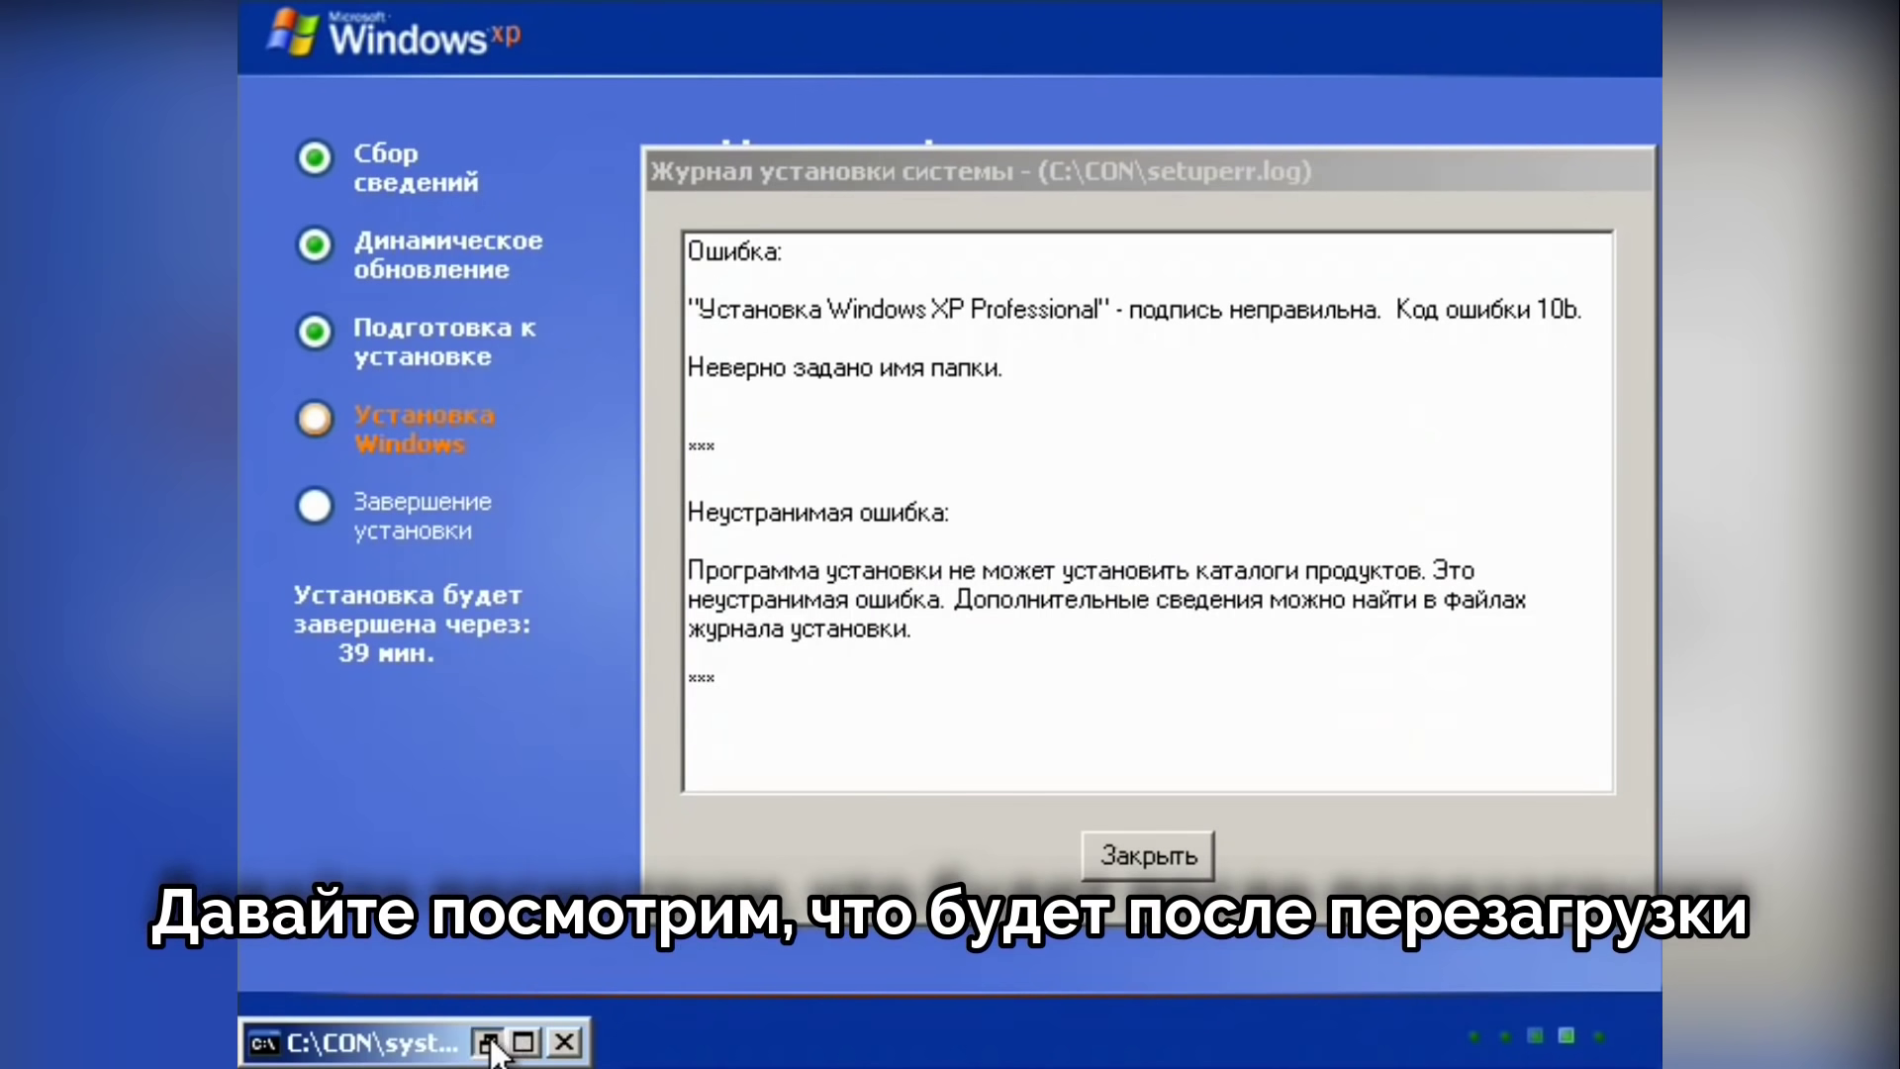
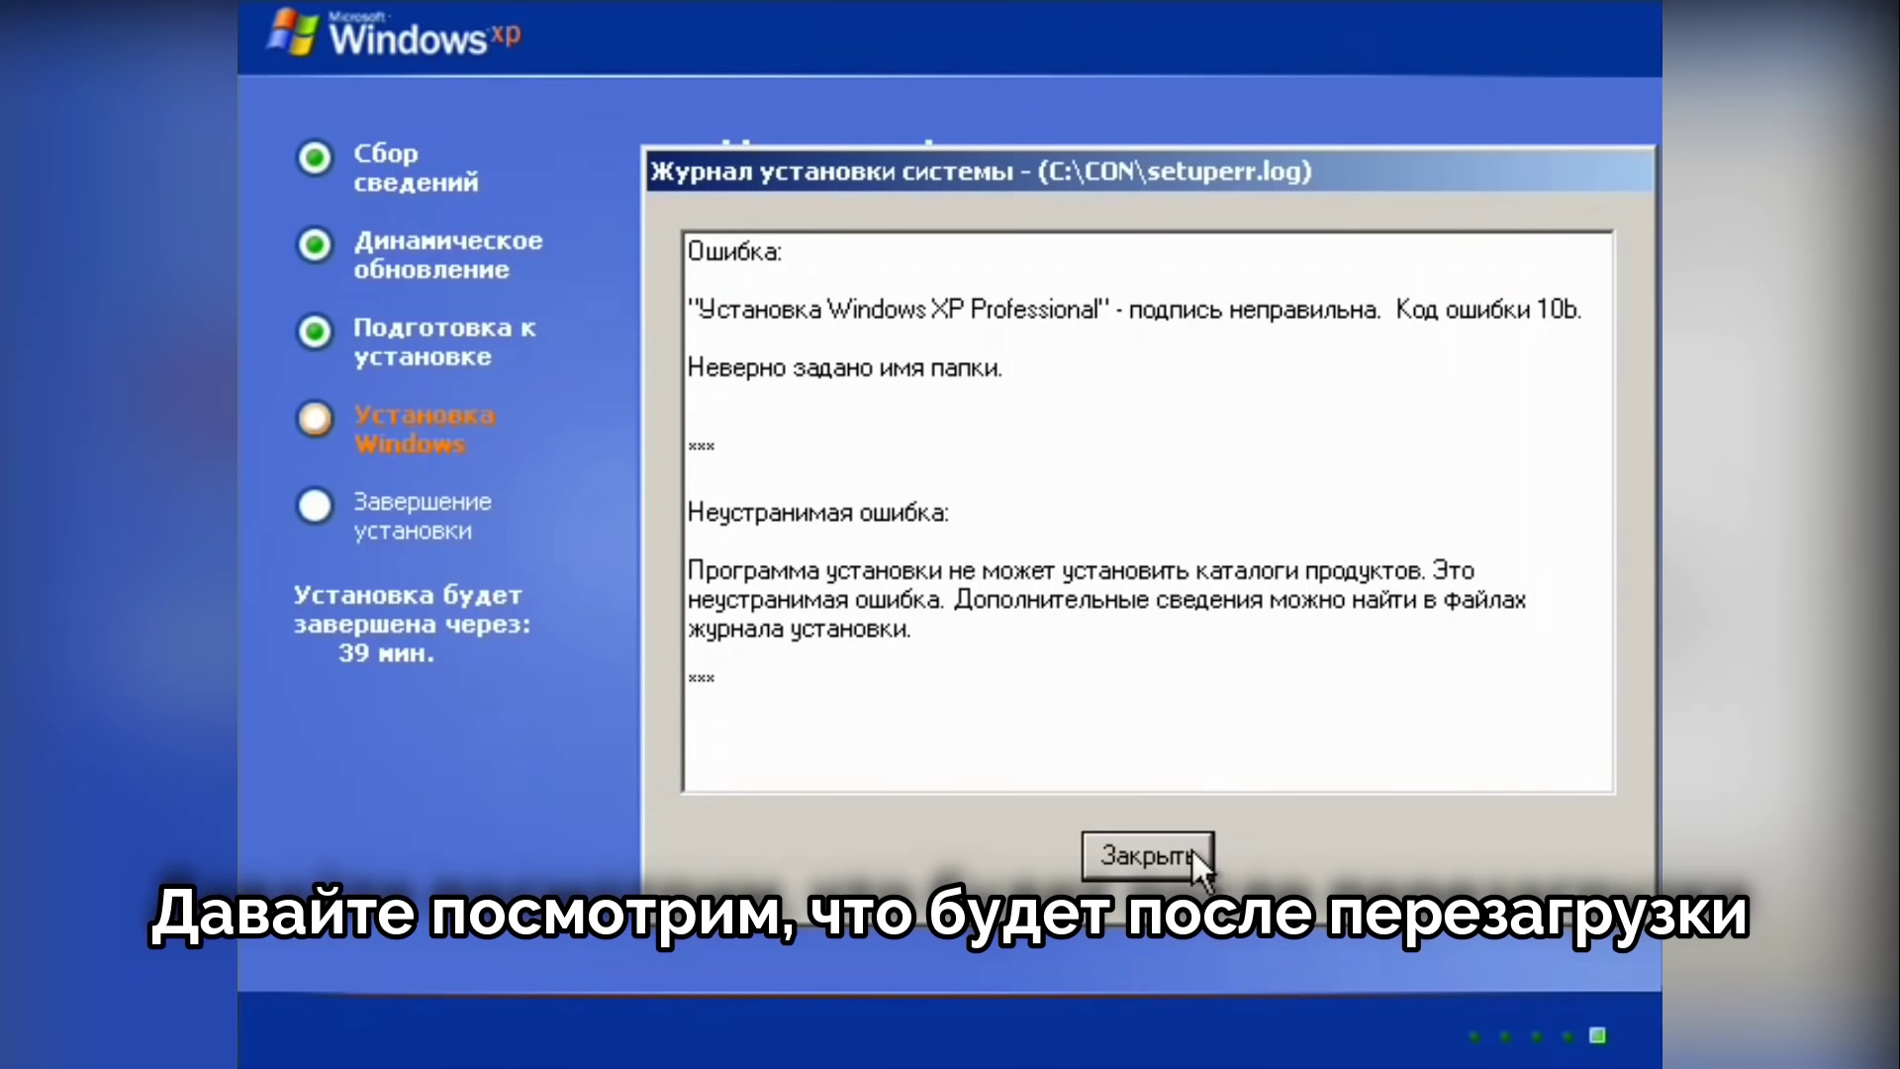
Step: Close the system setup error log so the failed installation ends and the machine reboots
click(1192, 850)
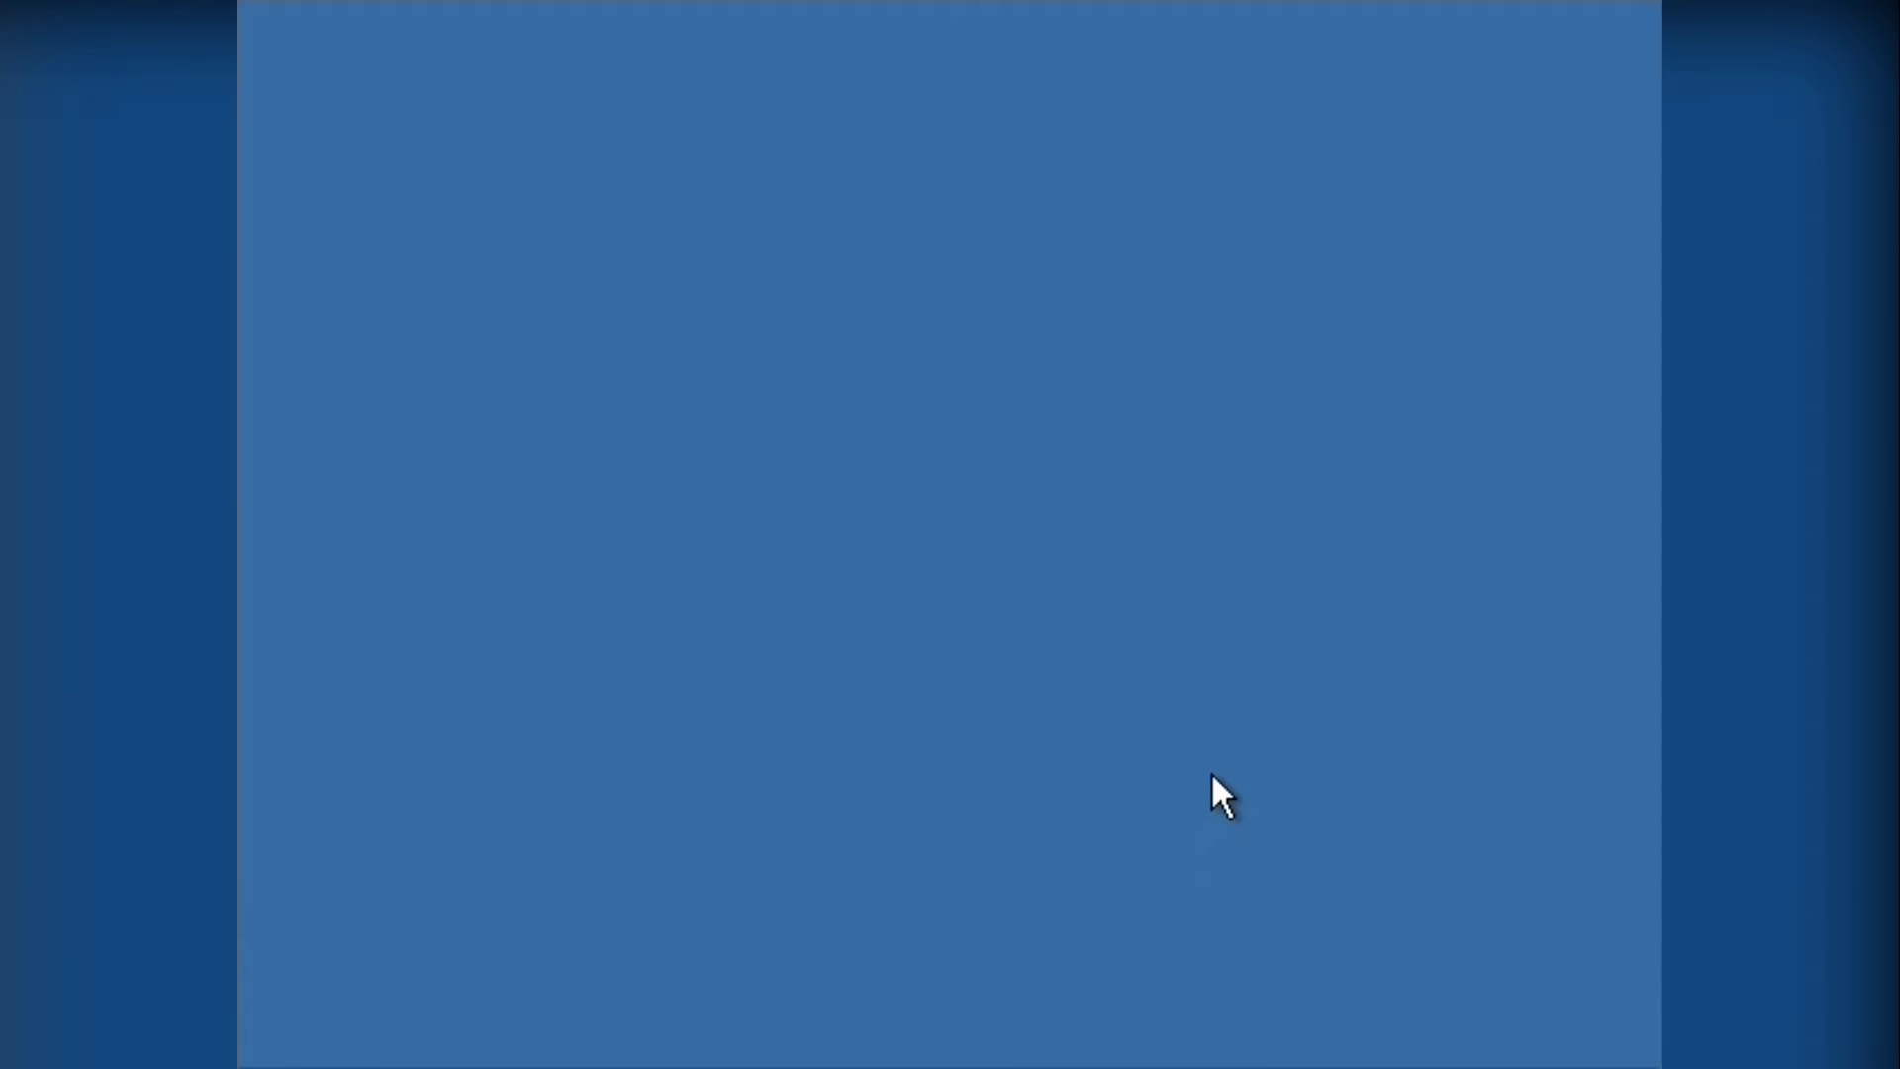